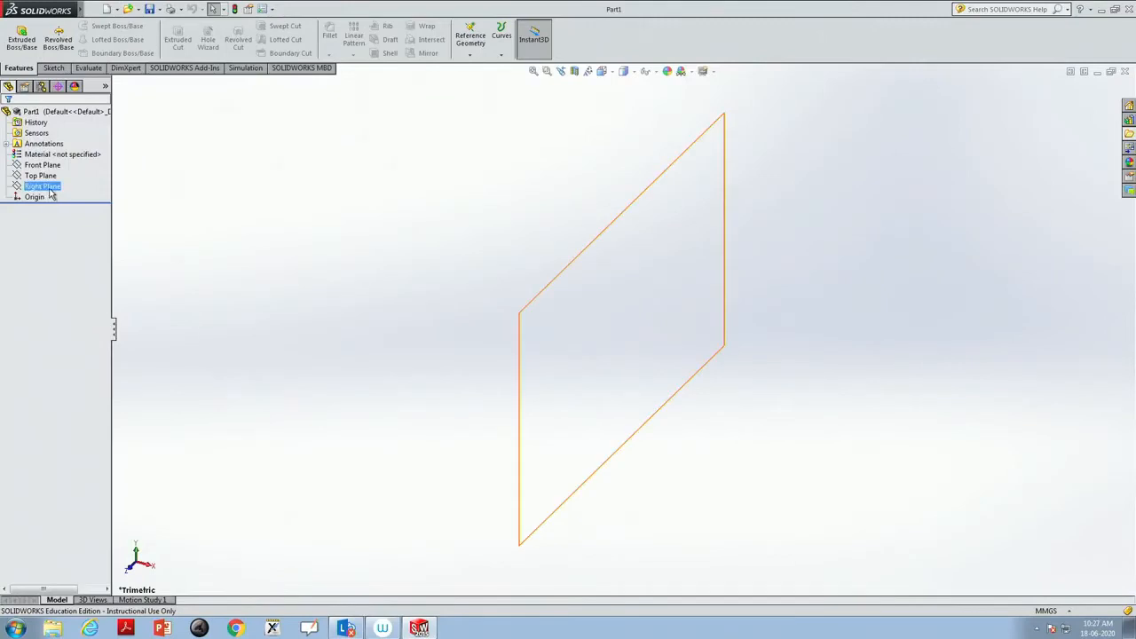
Start a line sketch on the Front Plane with the view turned normal to that plane
click(43, 165)
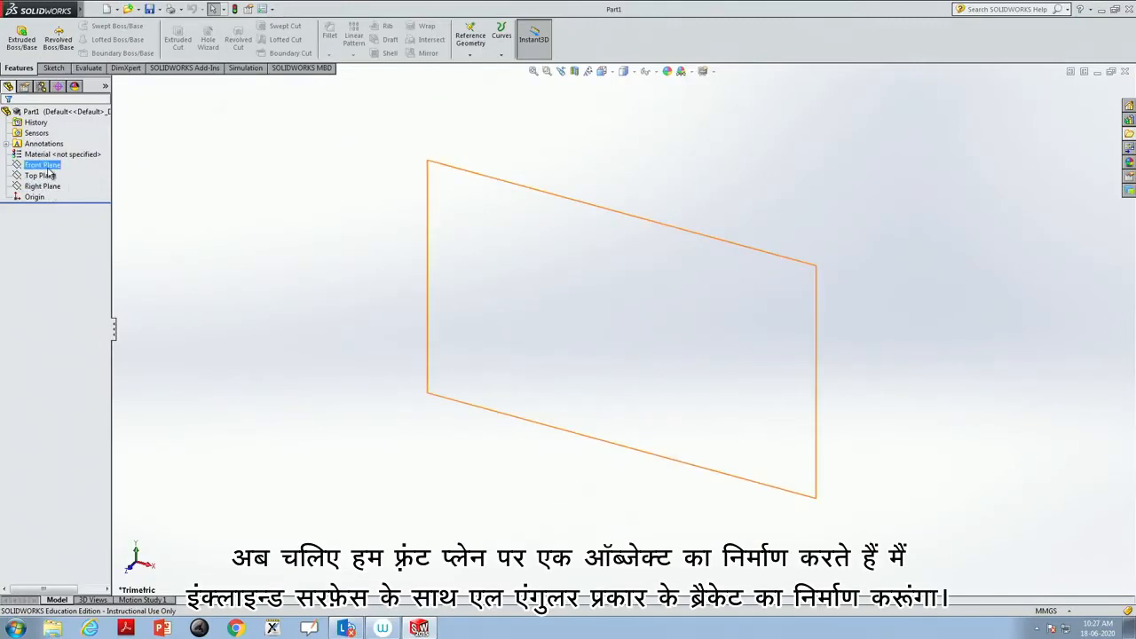
click(42, 165)
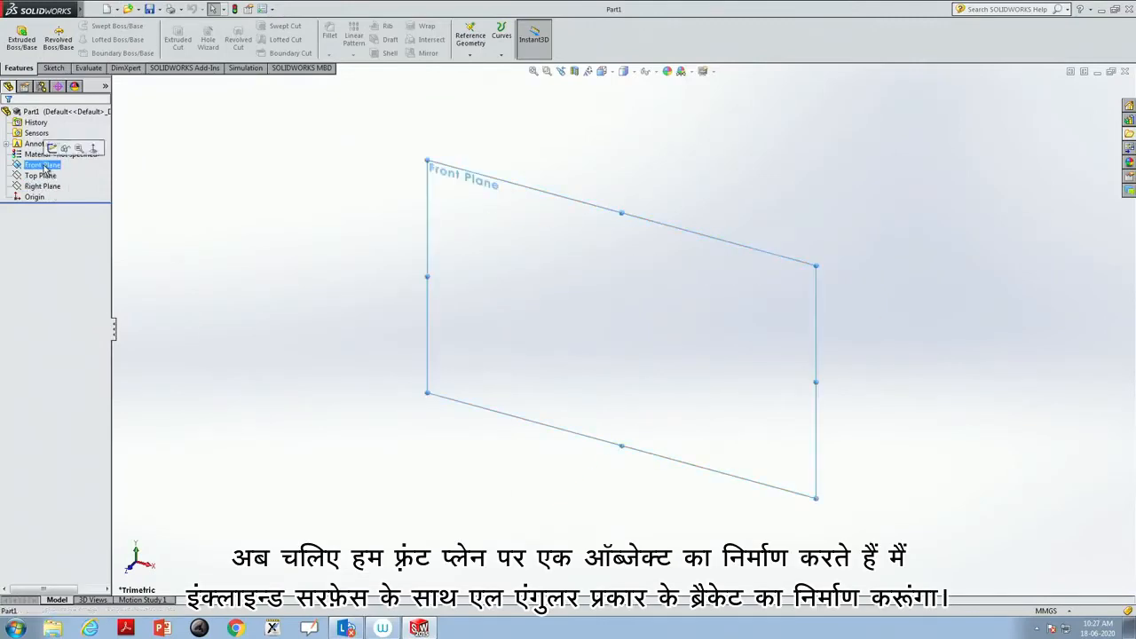
click(93, 149)
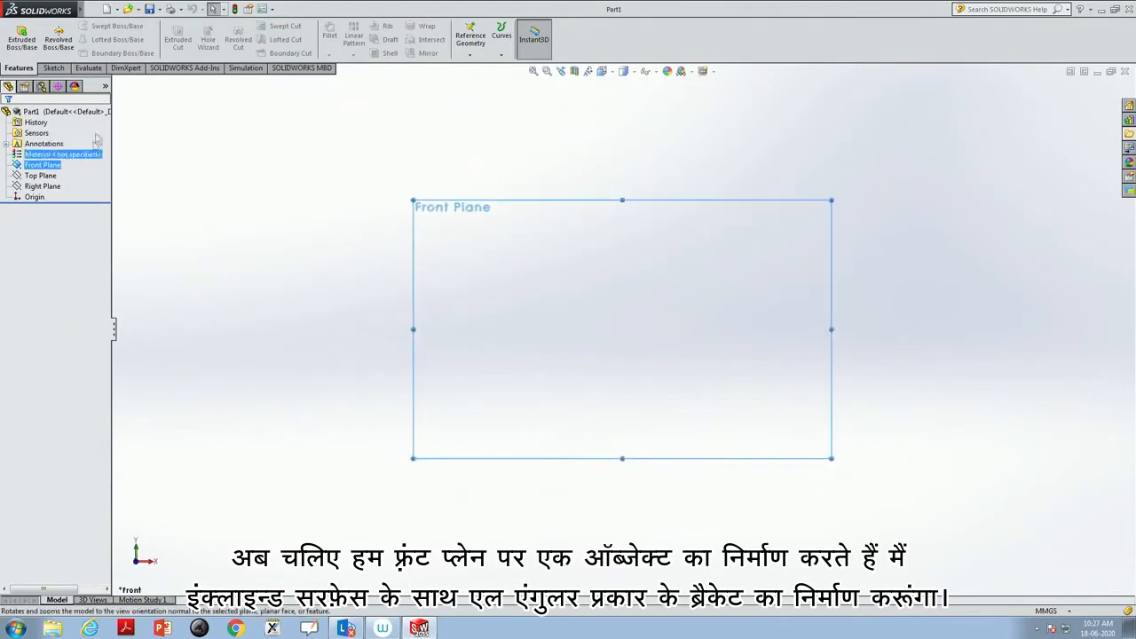
click(52, 68)
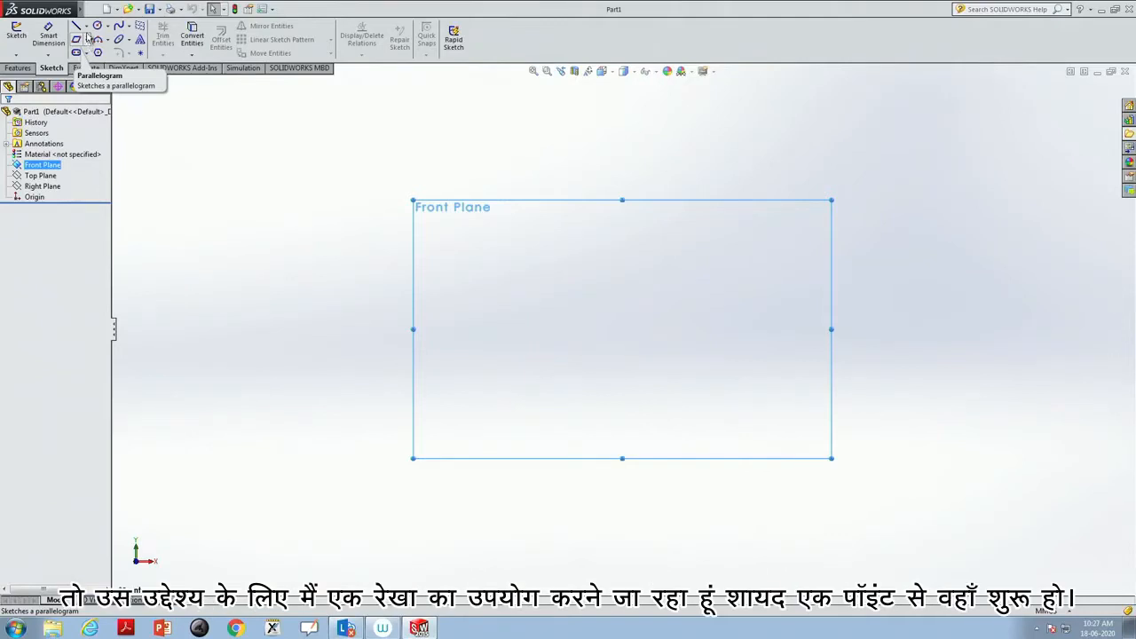
click(85, 26)
click(96, 40)
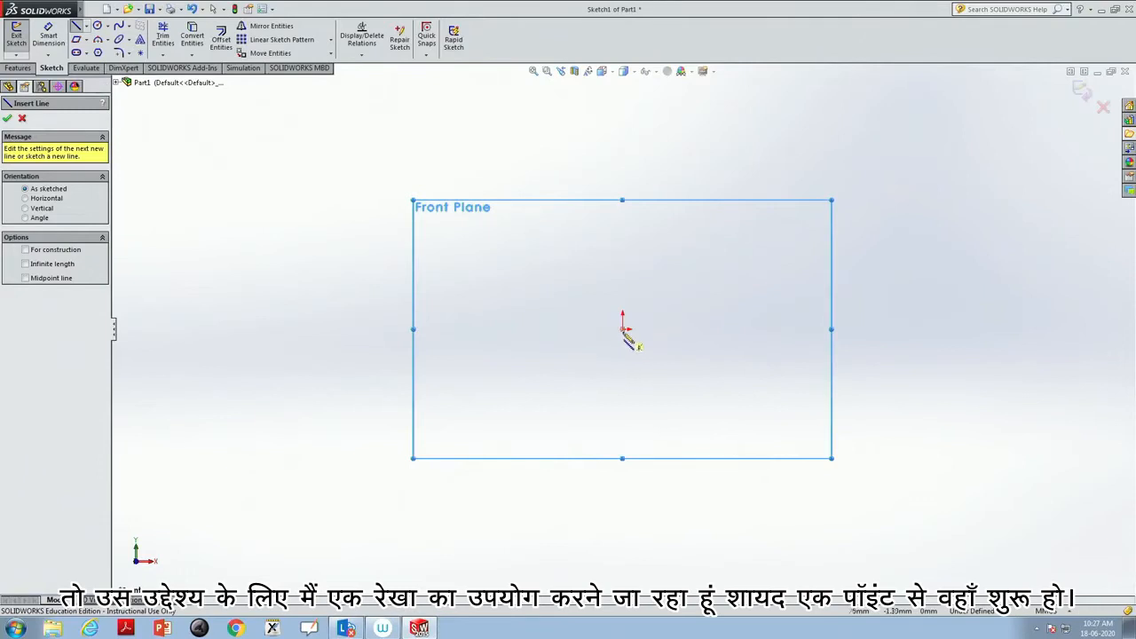
Sketch a closed inverted-L profile from the origin, about 55 mm wide and 53 mm high, with horizontal and vertical lines
click(623, 331)
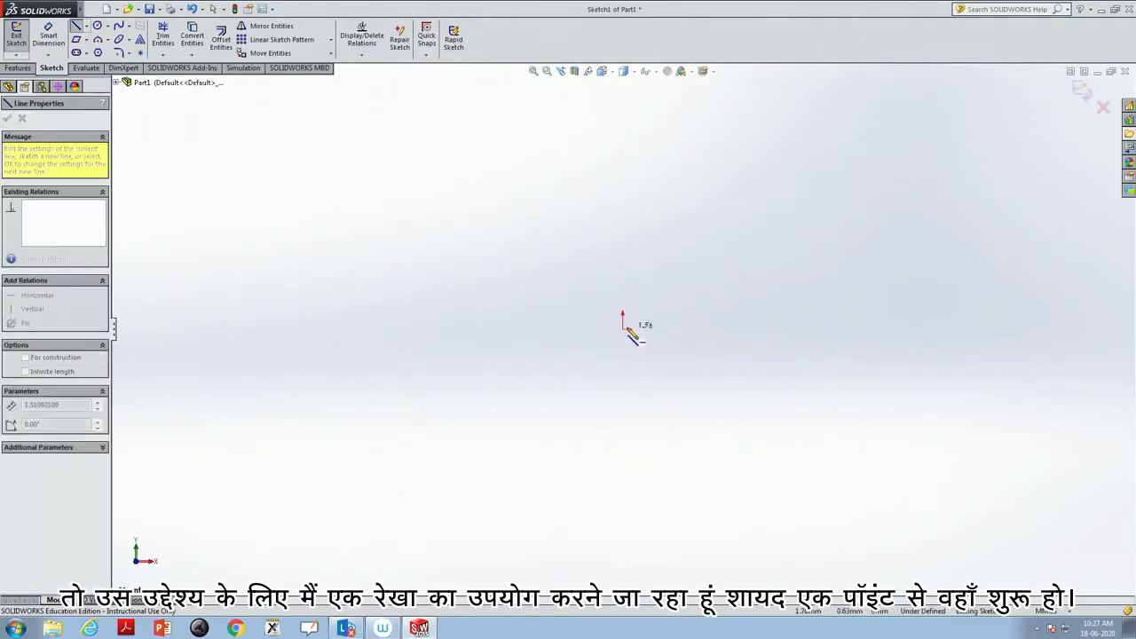
click(638, 330)
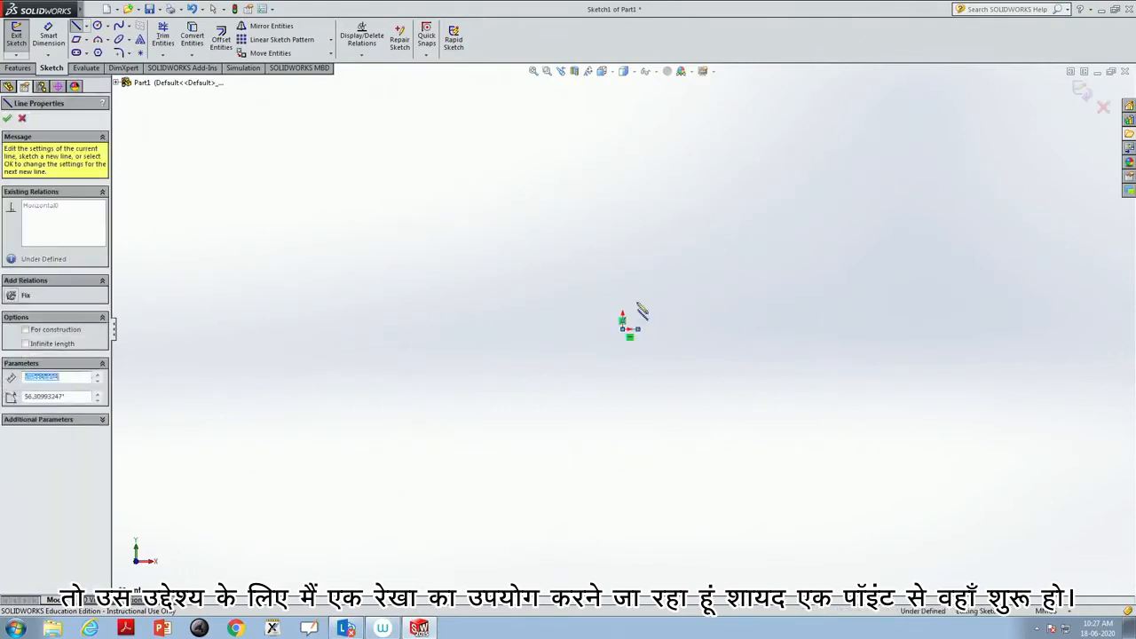
click(637, 219)
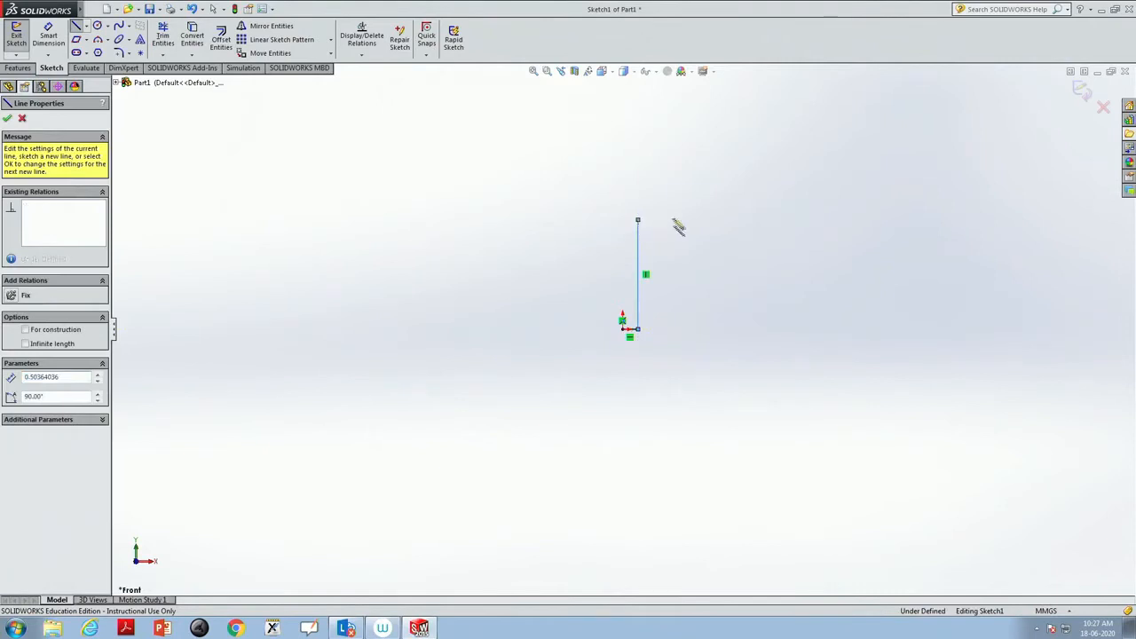
click(753, 219)
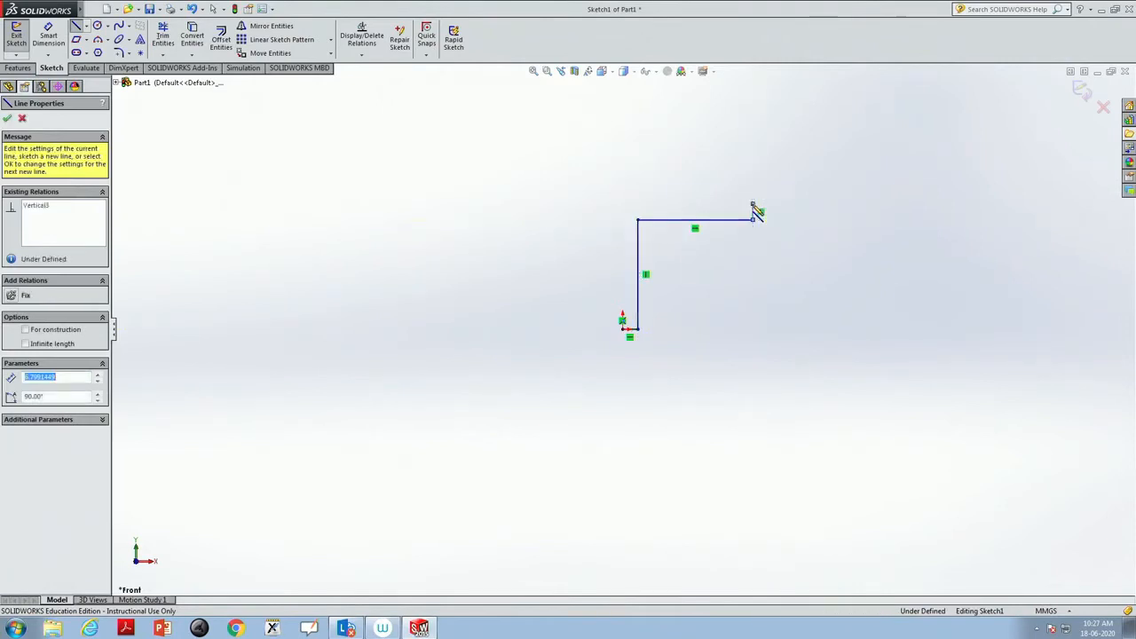
click(753, 205)
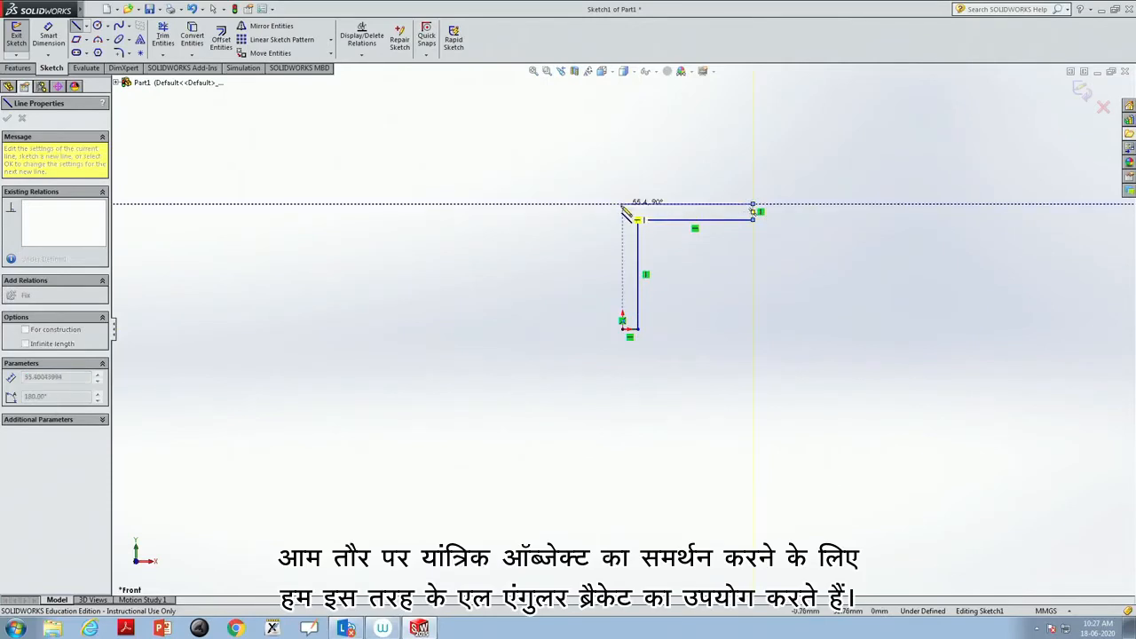
click(622, 205)
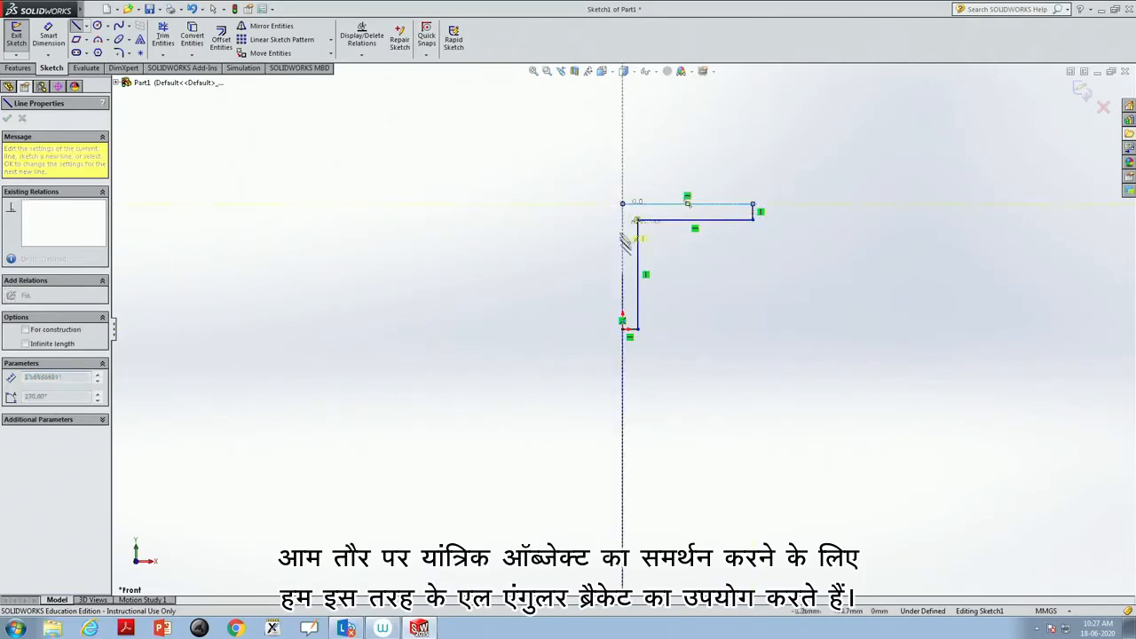
click(622, 327)
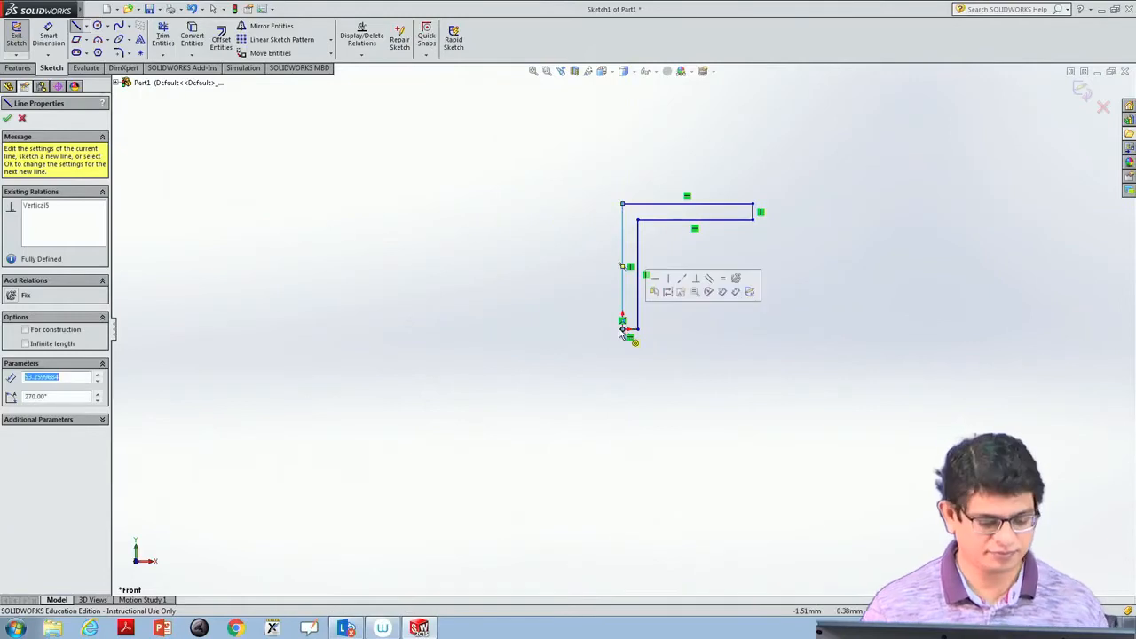
key(Escape)
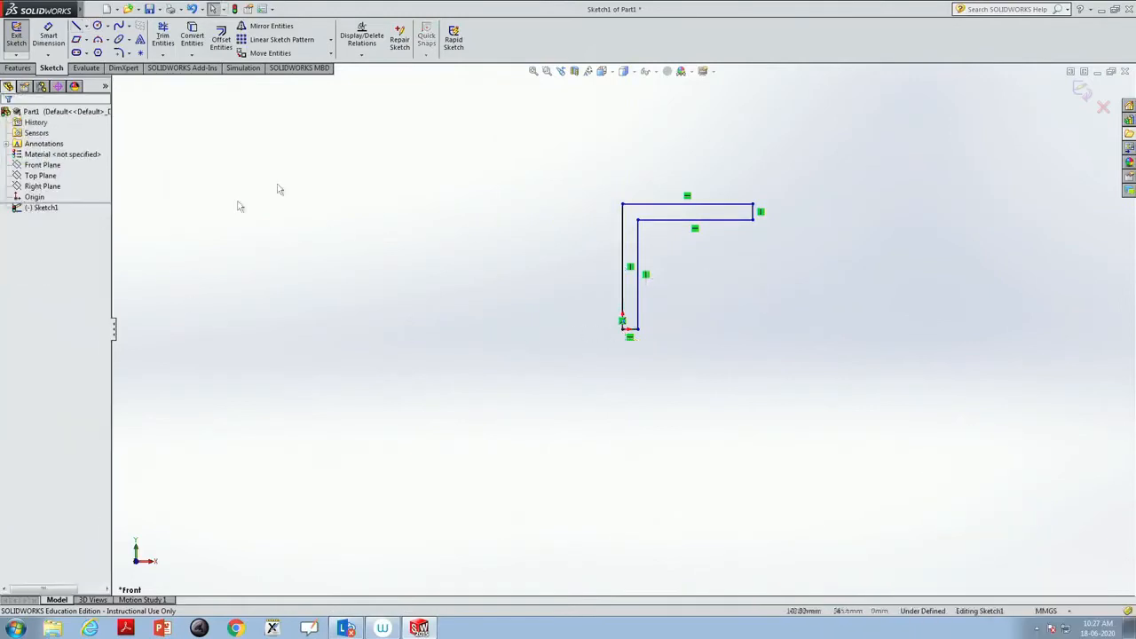
Dimension the profile's upper horizontal edge to 100 mm
click(48, 38)
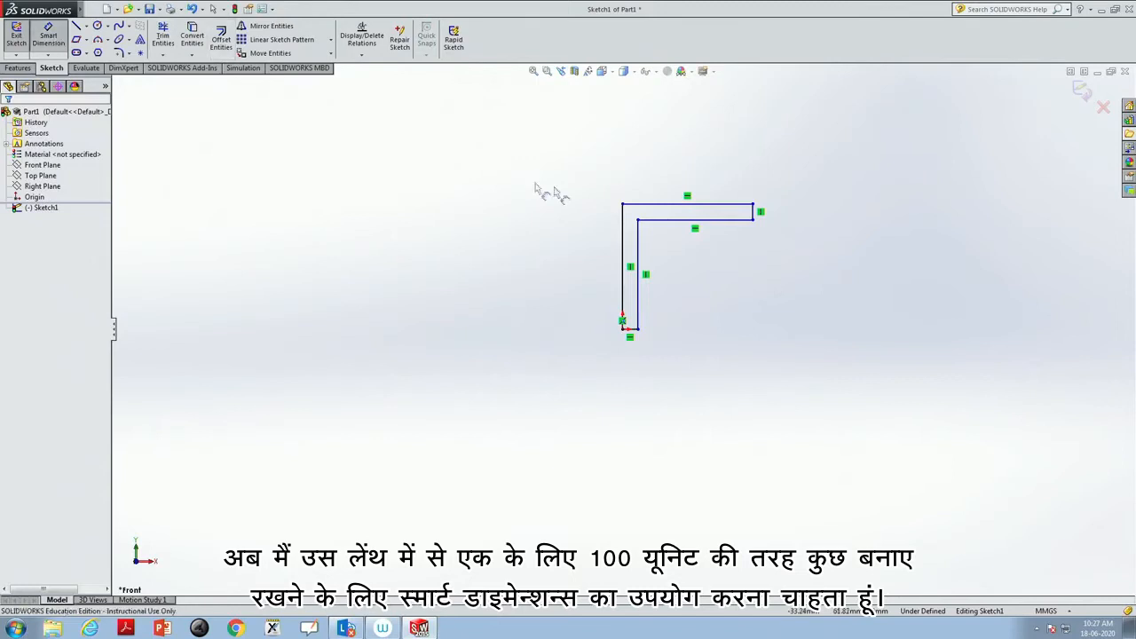
click(668, 210)
click(668, 182)
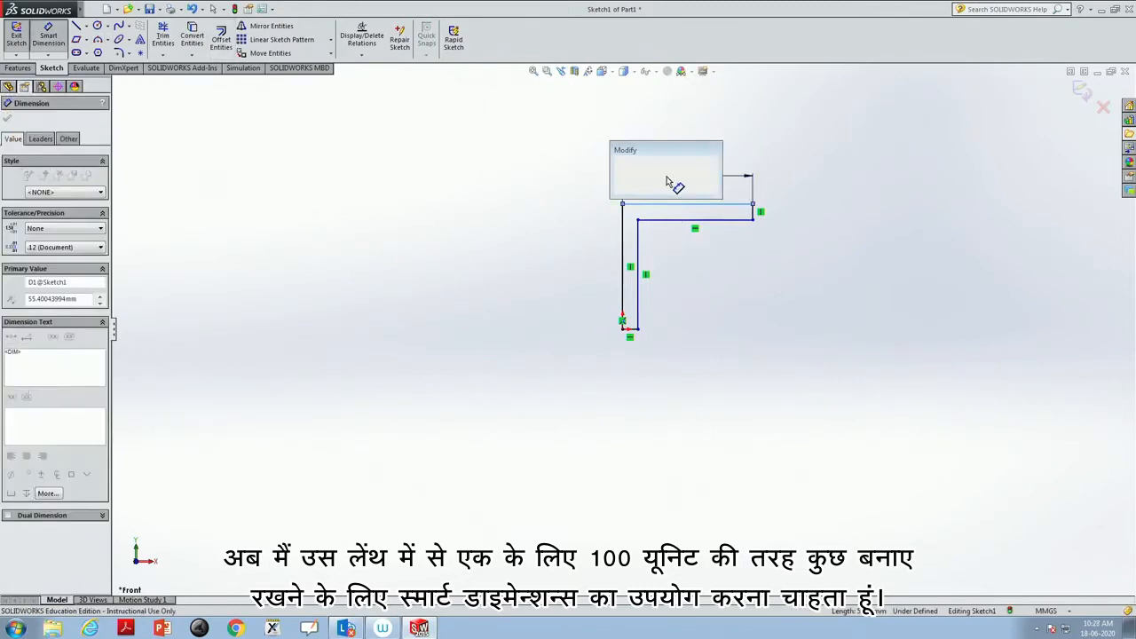
text(100)
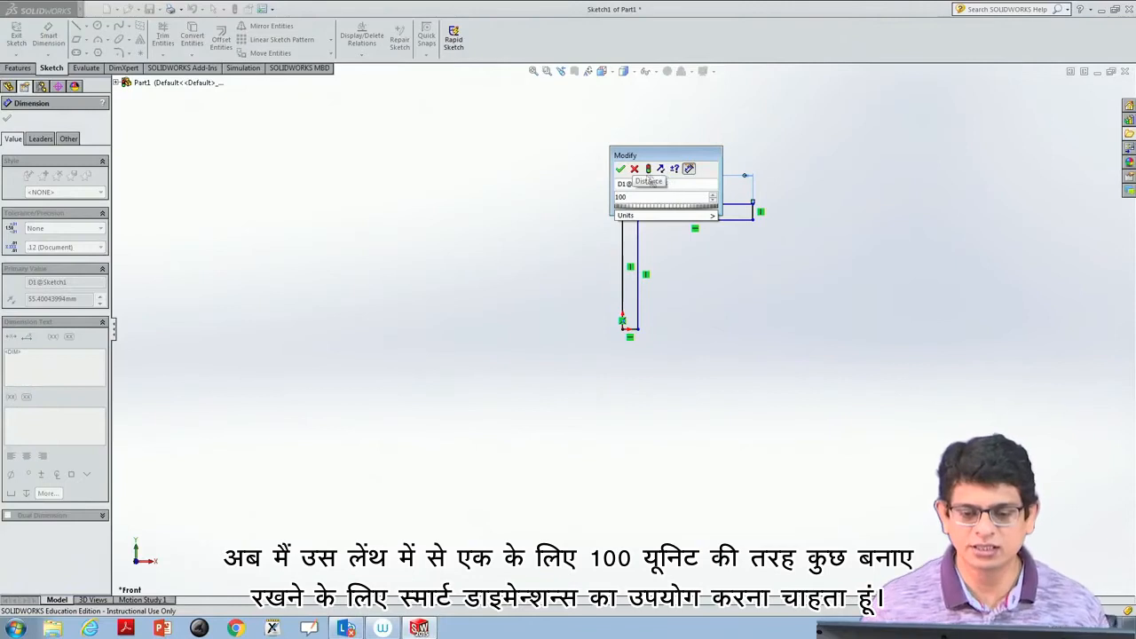
click(620, 168)
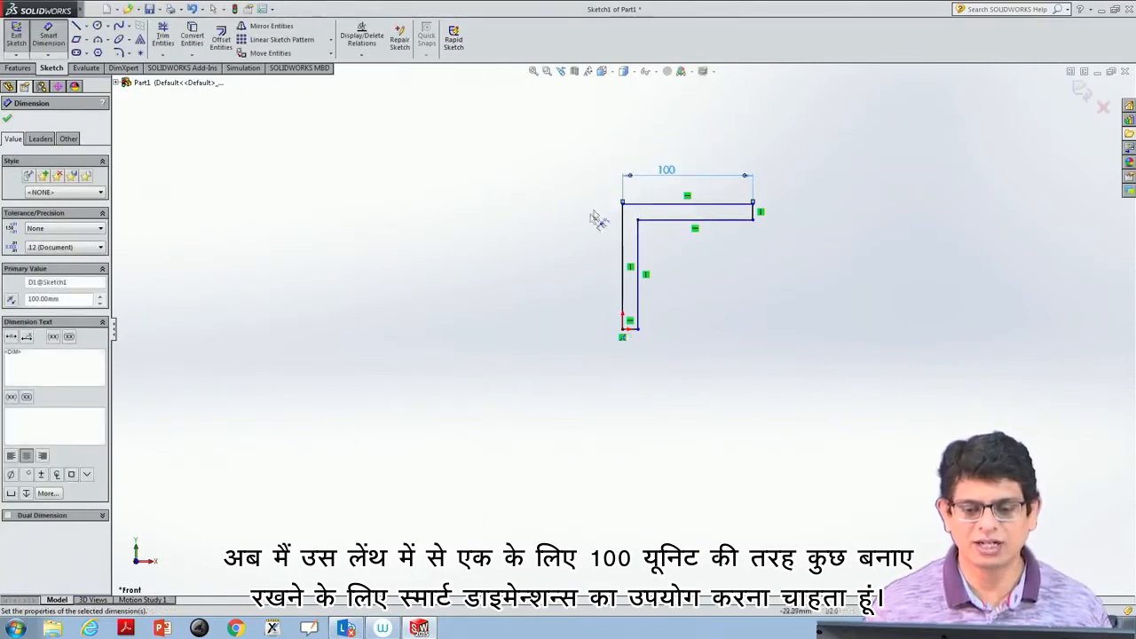
Dimension the profile's outer vertical edge to 100 mm
click(49, 37)
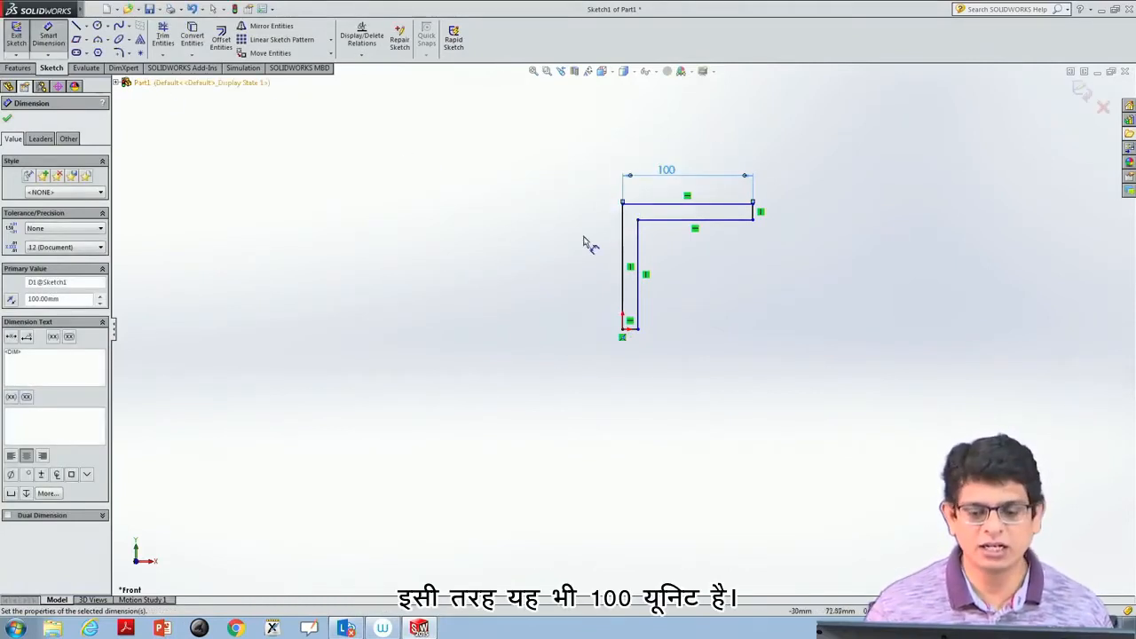
click(622, 257)
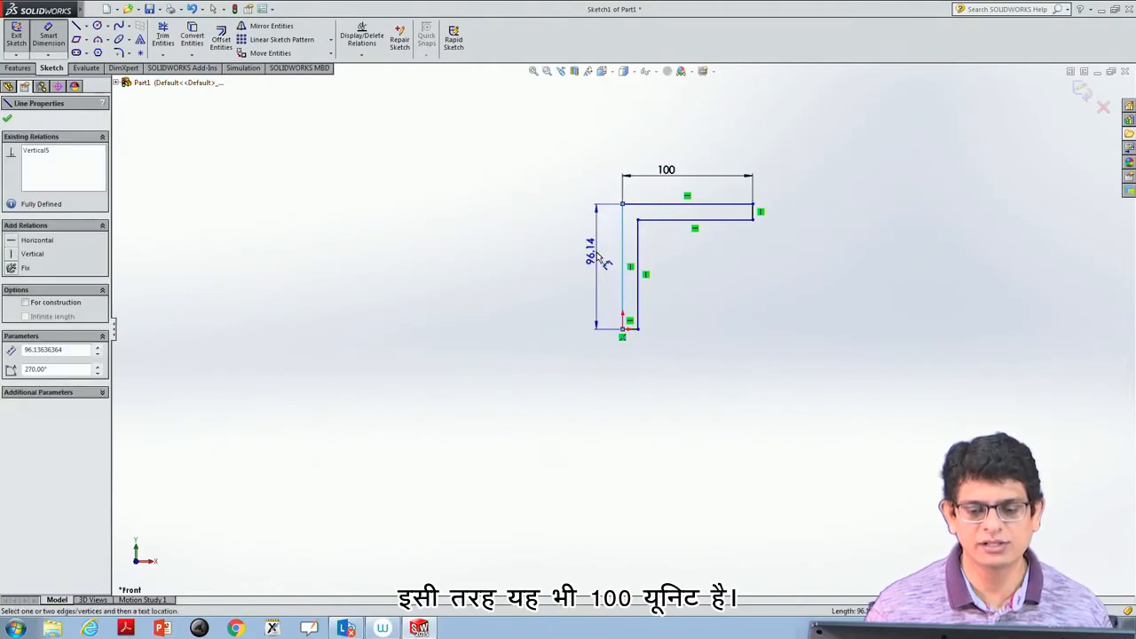
click(599, 257)
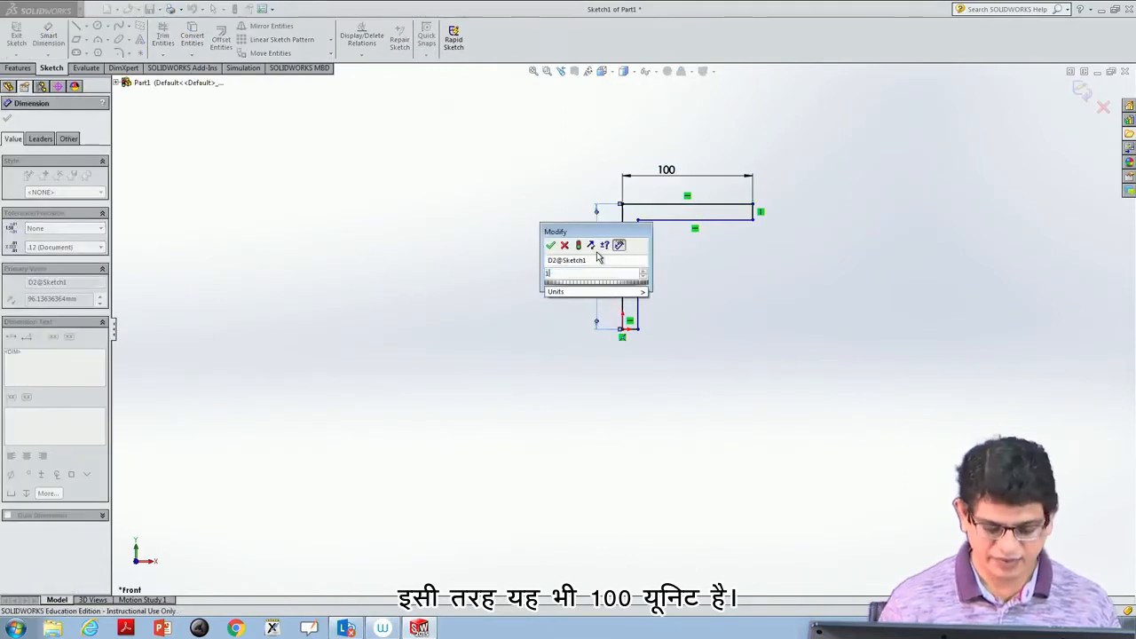
text(100)
key(Return)
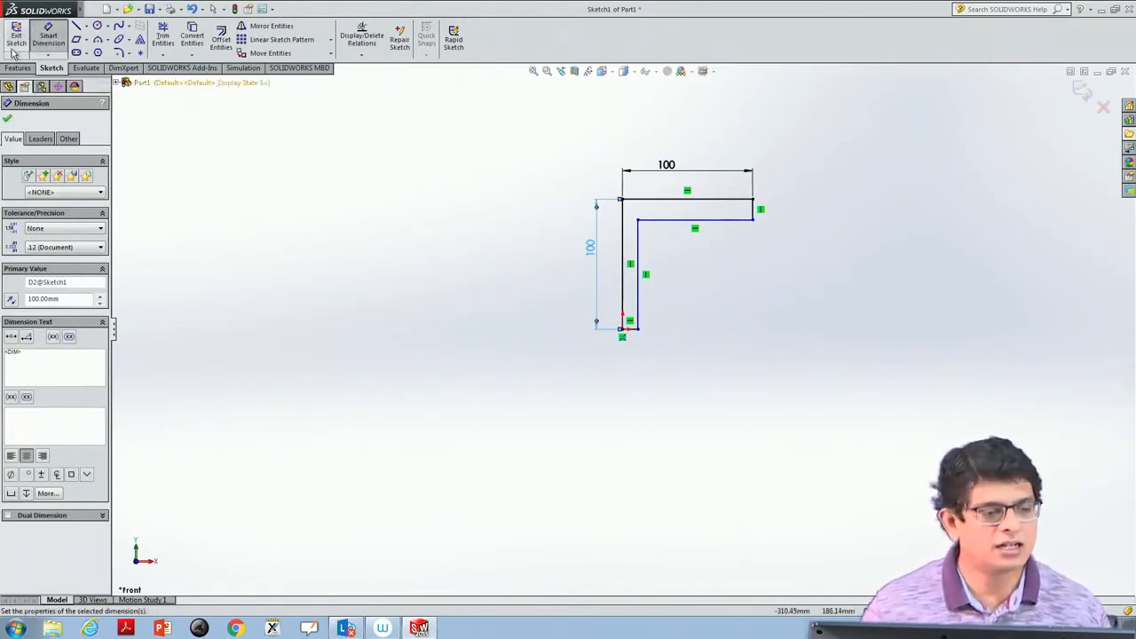
Add an Equal relation between the short end lines of the vertical and horizontal flanges
click(632, 330)
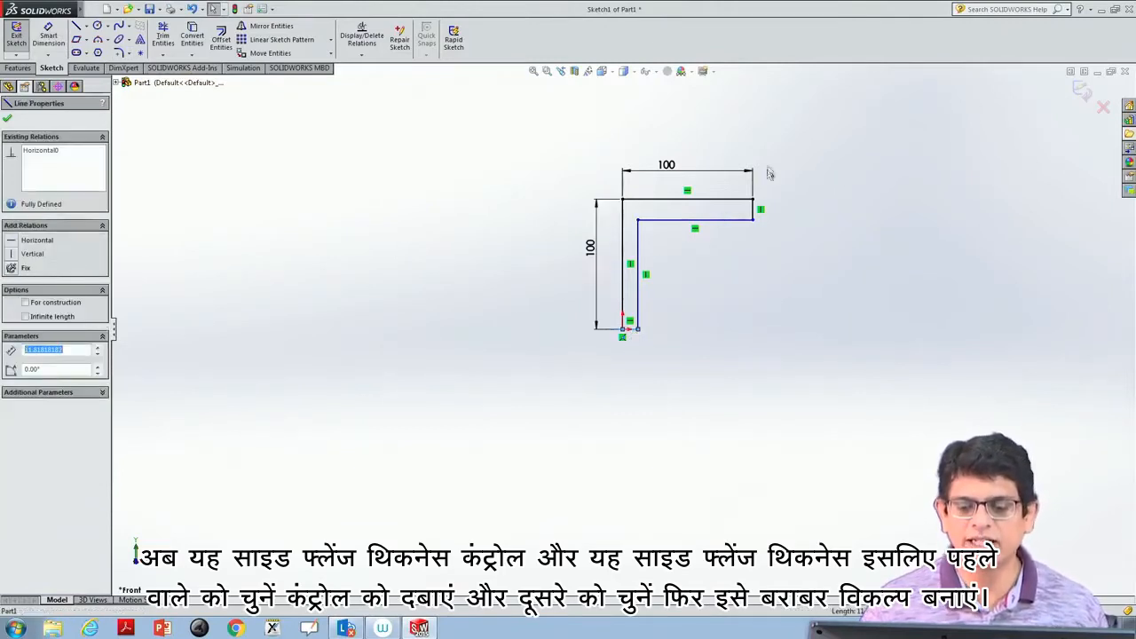
ctrl+click(752, 212)
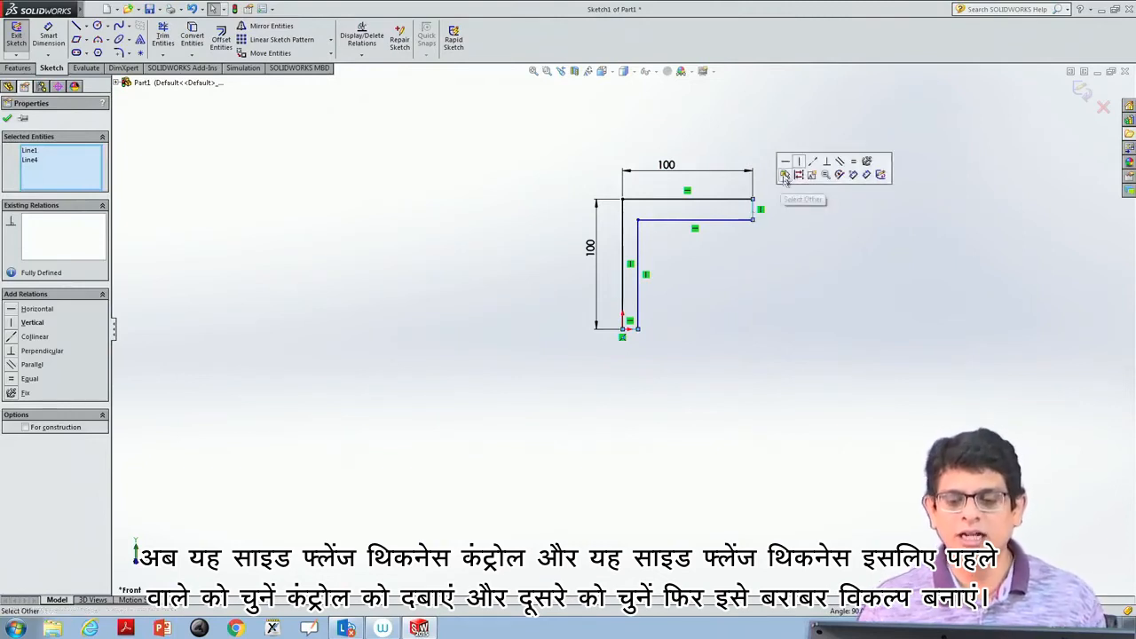
click(853, 164)
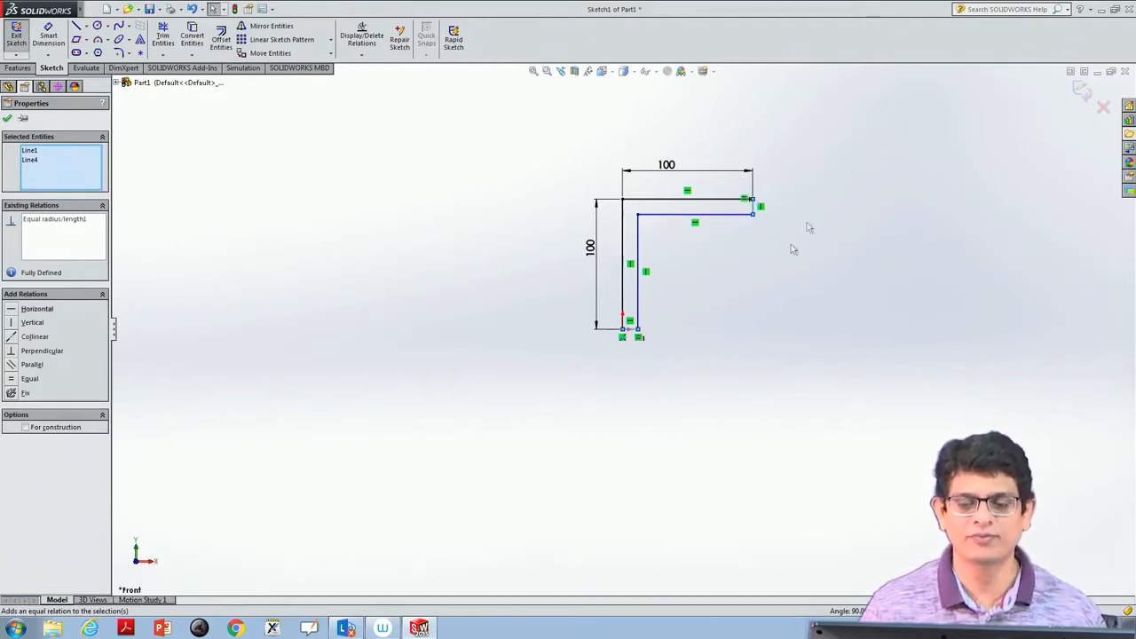
Dimension the short bottom line of the vertical flange to a thickness of 10 mm
click(48, 39)
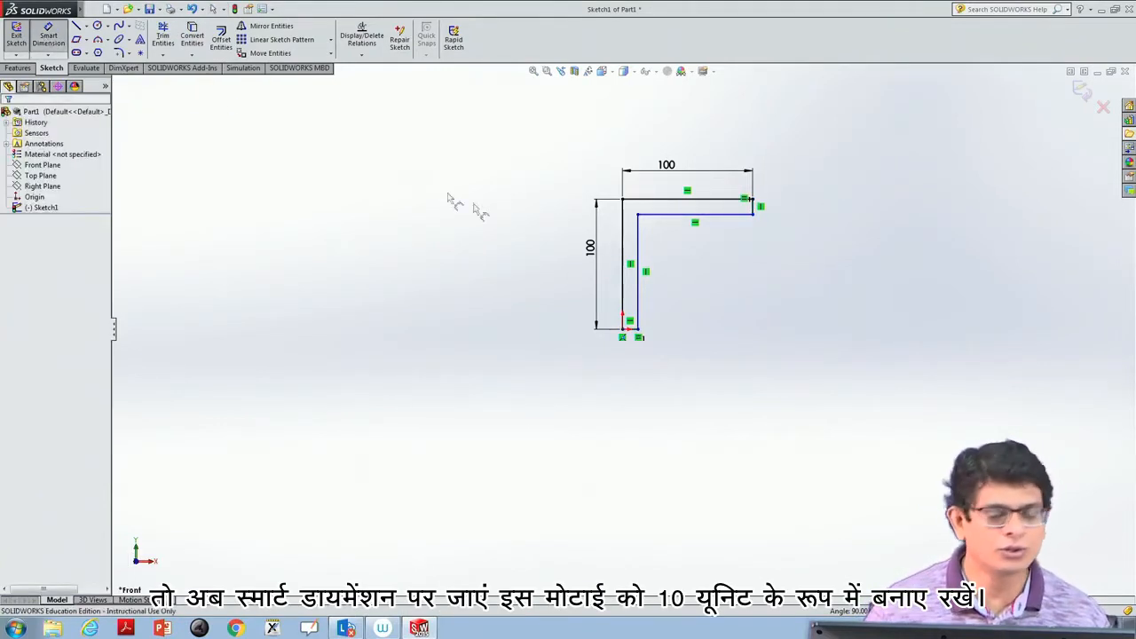
click(639, 334)
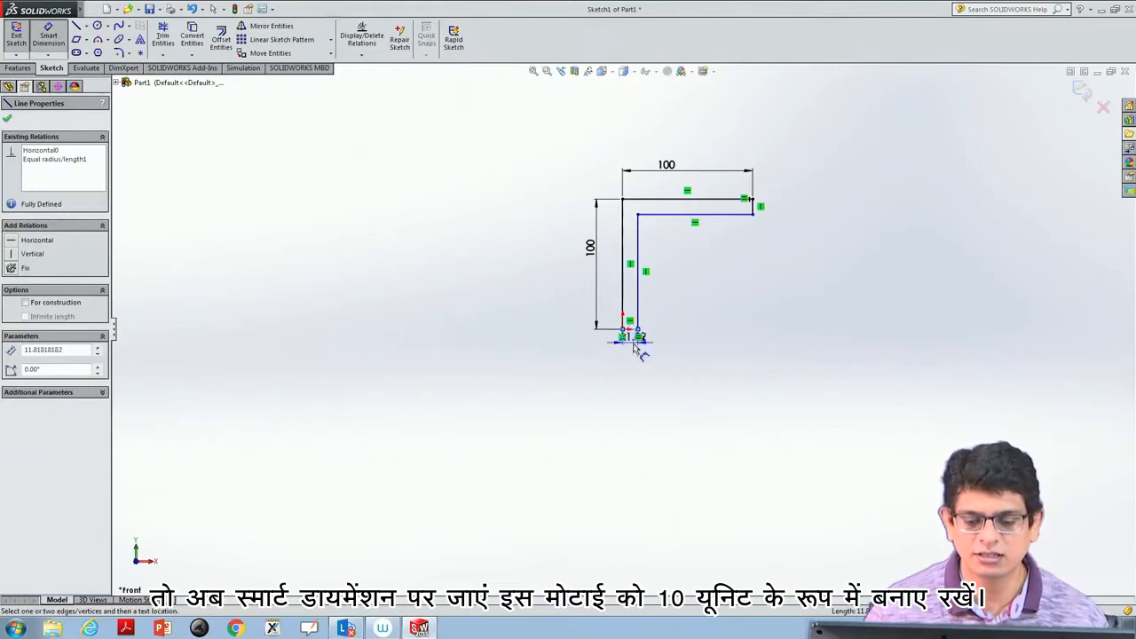
click(636, 381)
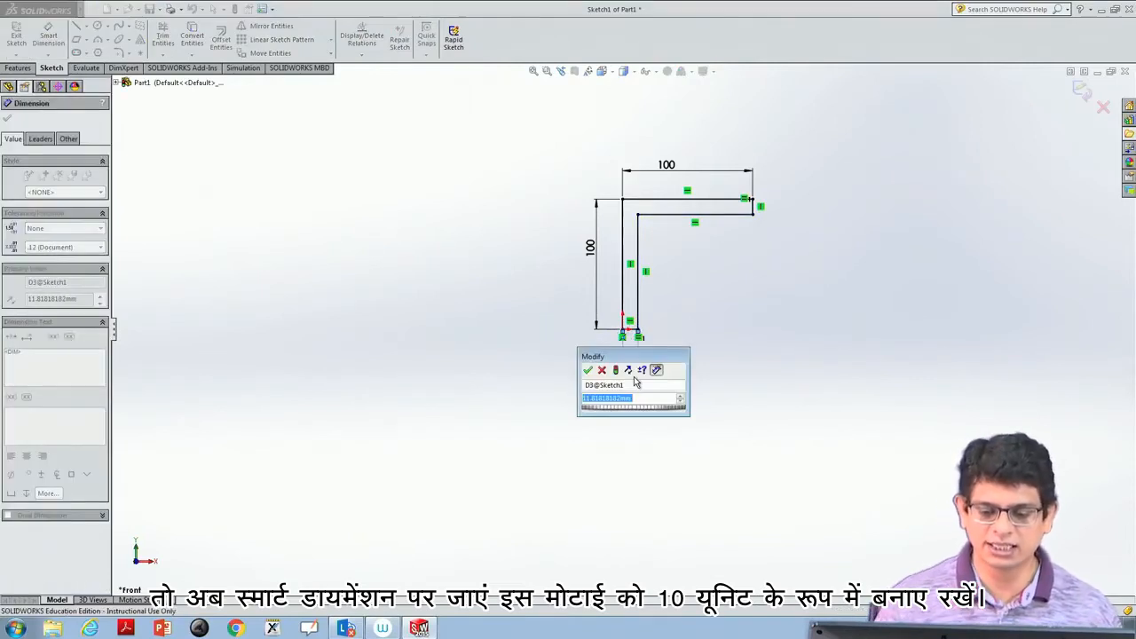
text(10)
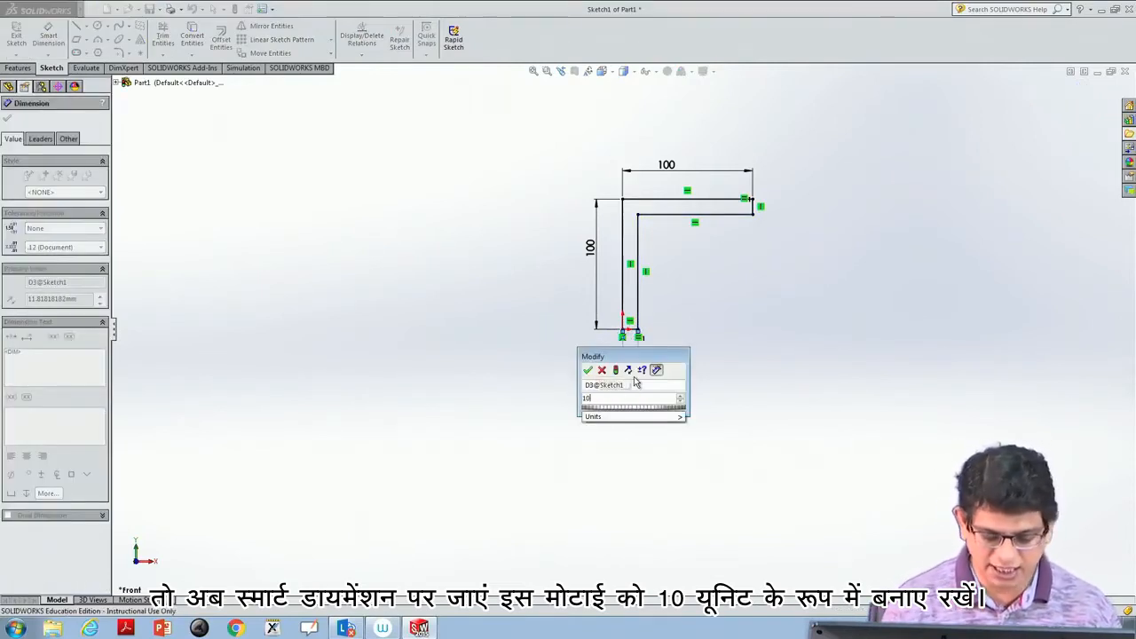
key(Return)
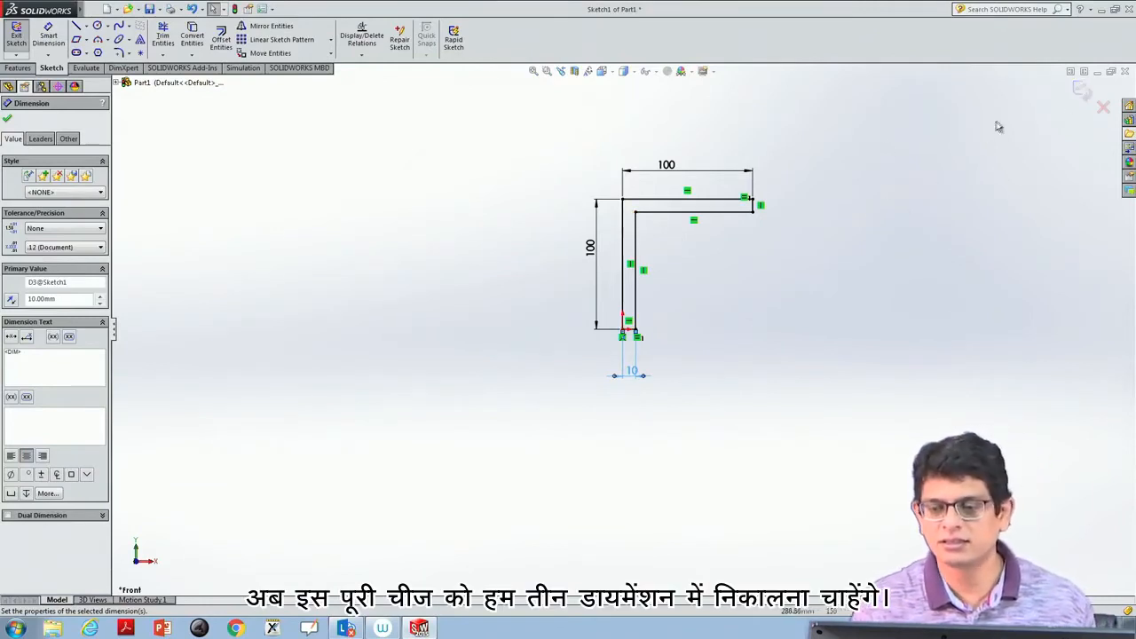
Extrude the whole L profile as a blind boss with a depth of 100 mm
mouse_move(577, 358)
mouse_down()
mouse_move(770, 223)
mouse_move(795, 179)
mouse_up()
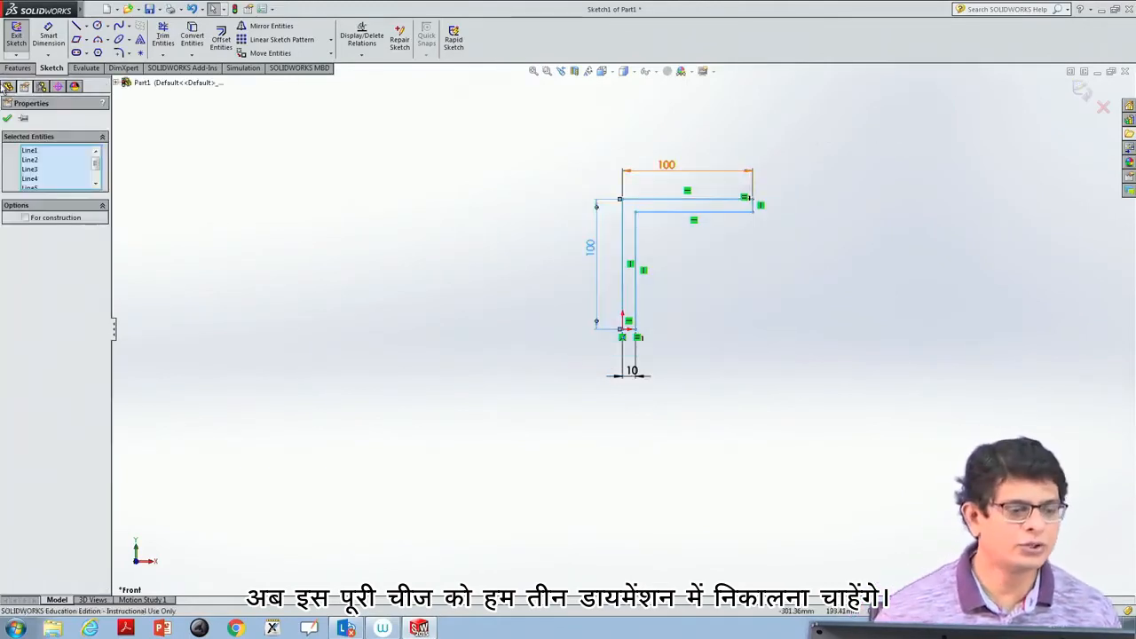
click(17, 68)
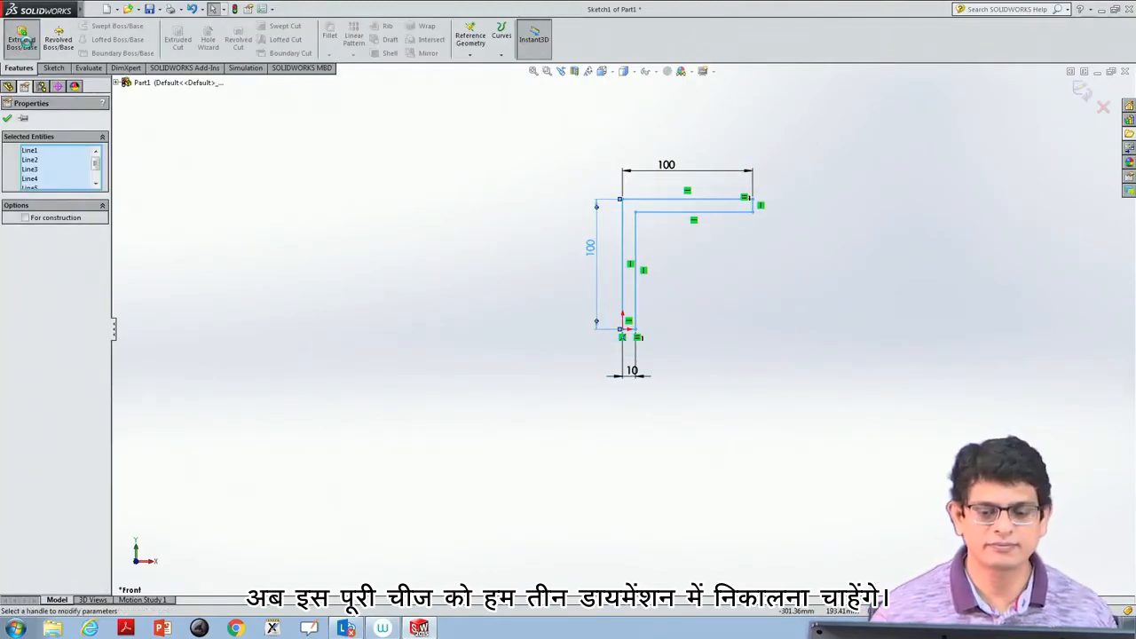
click(25, 43)
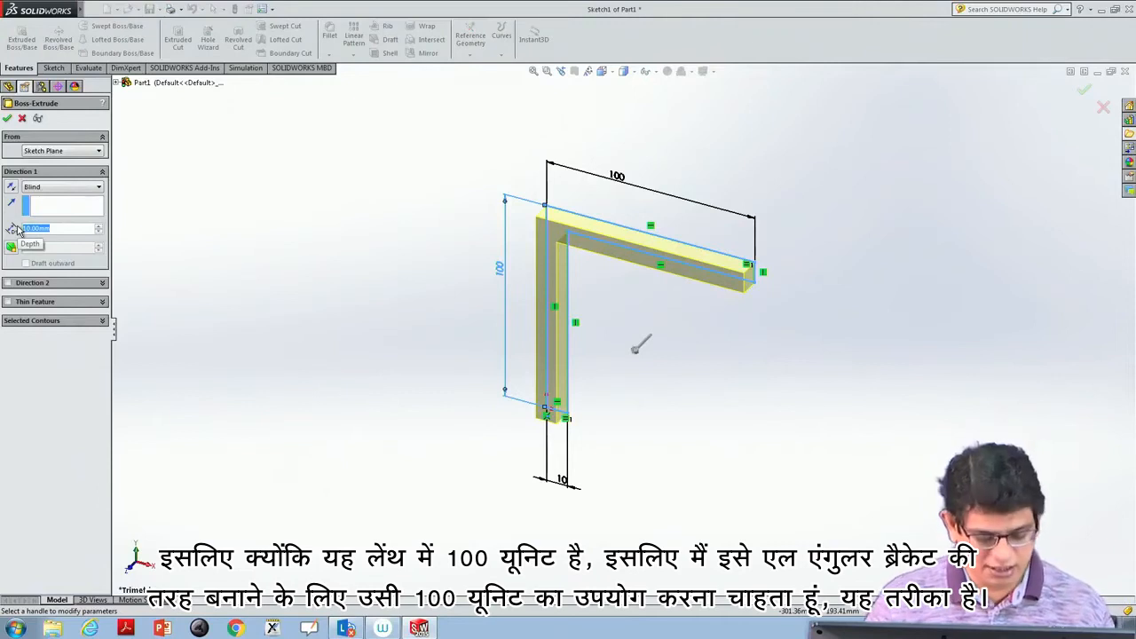
text(100)
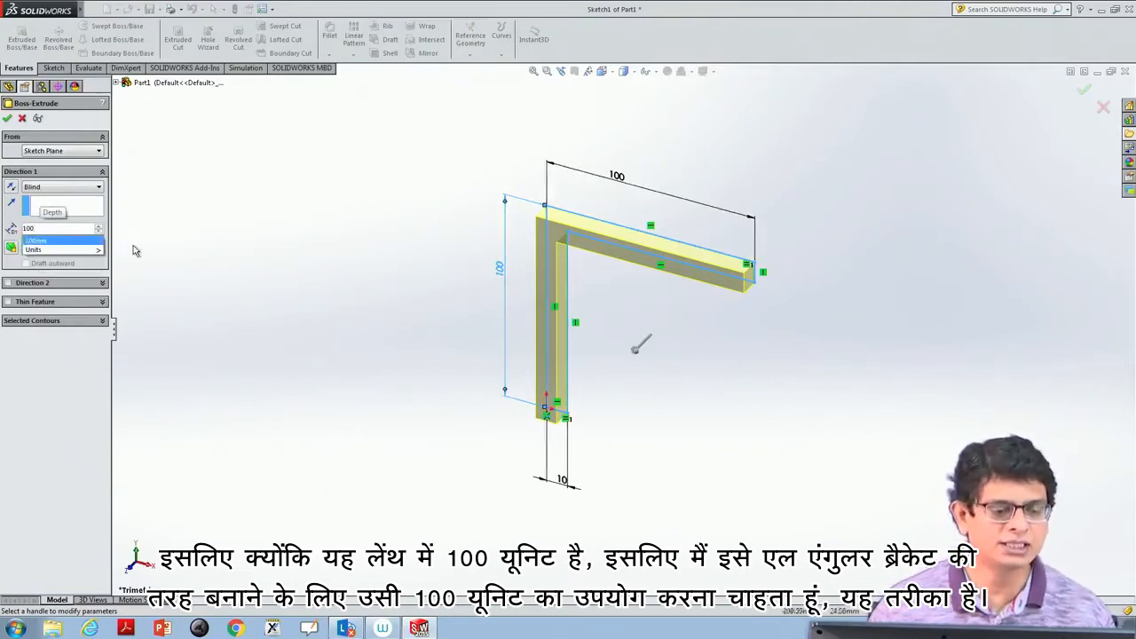
key(Return)
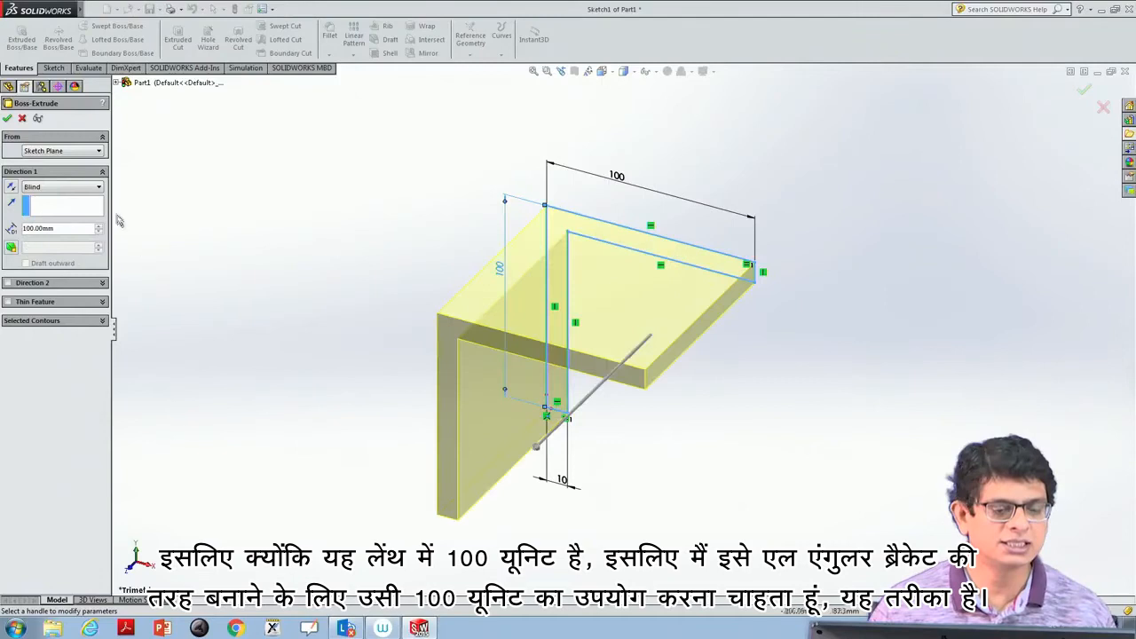
click(7, 117)
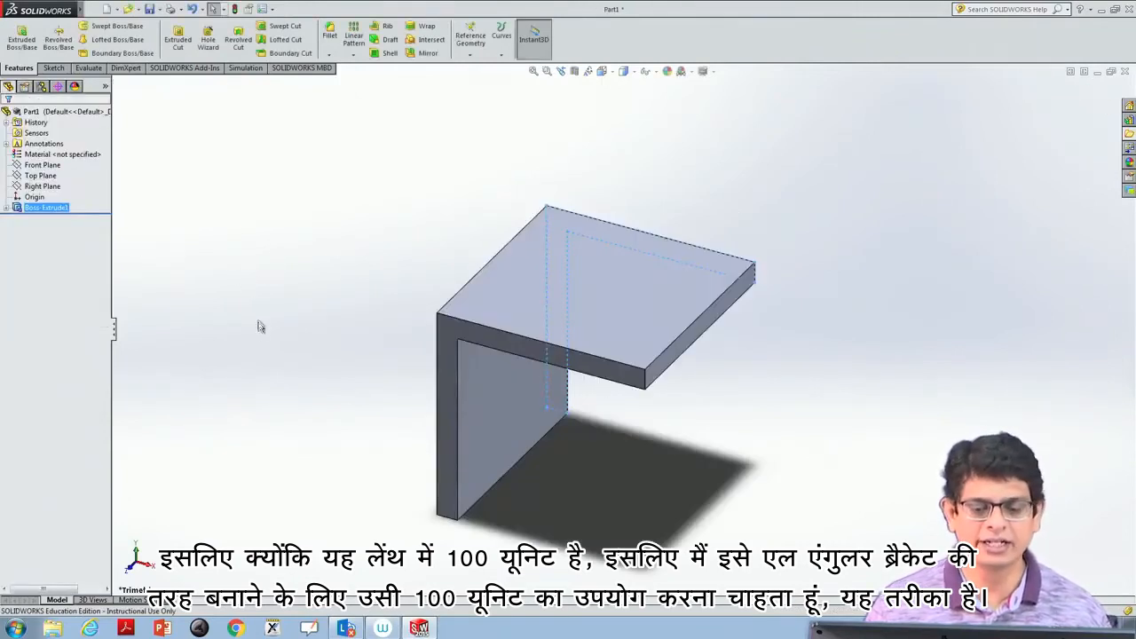
Fillet the two adjacent upper outer edges of the horizontal flange with a symmetric 50 mm radius
middle_drag(270, 354, 408, 430)
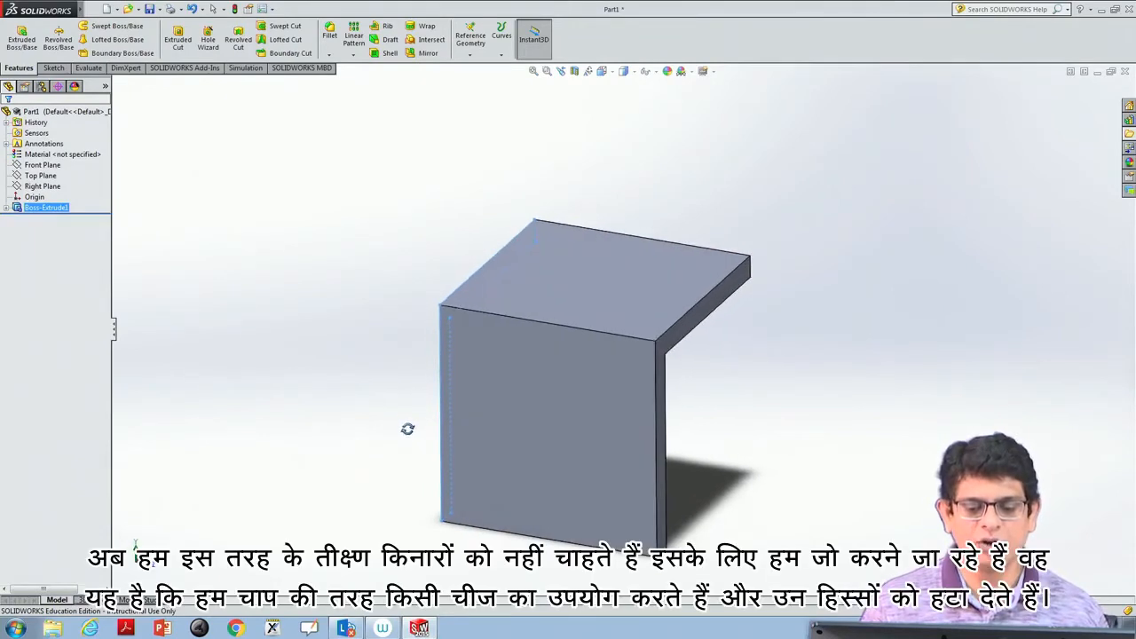
scroll(408, 431, down, 1)
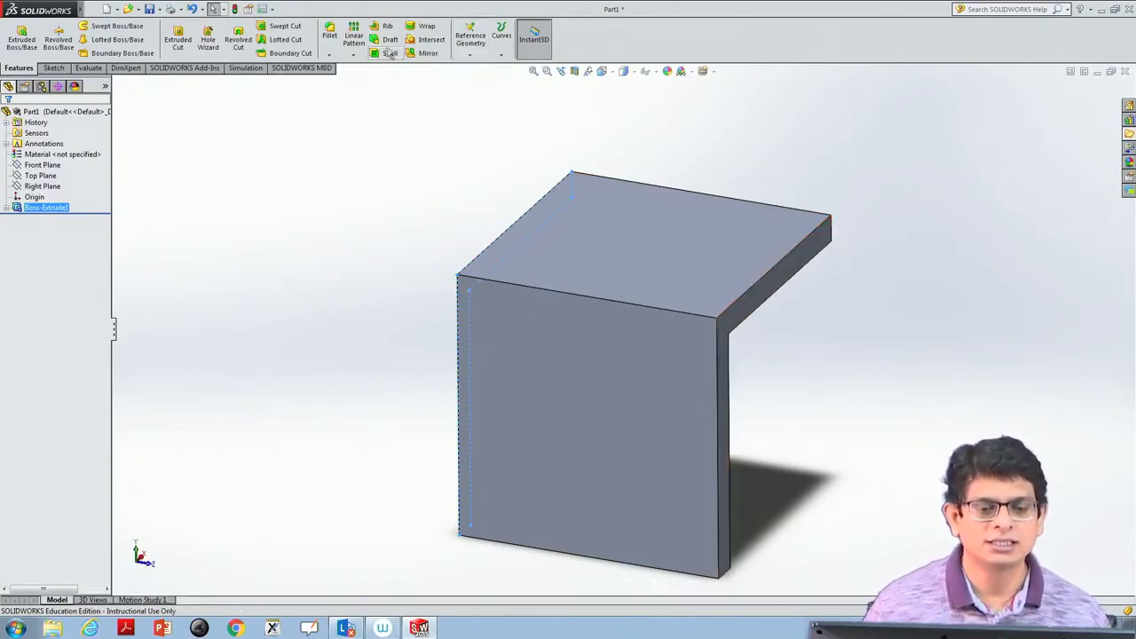
click(817, 212)
click(825, 227)
click(336, 33)
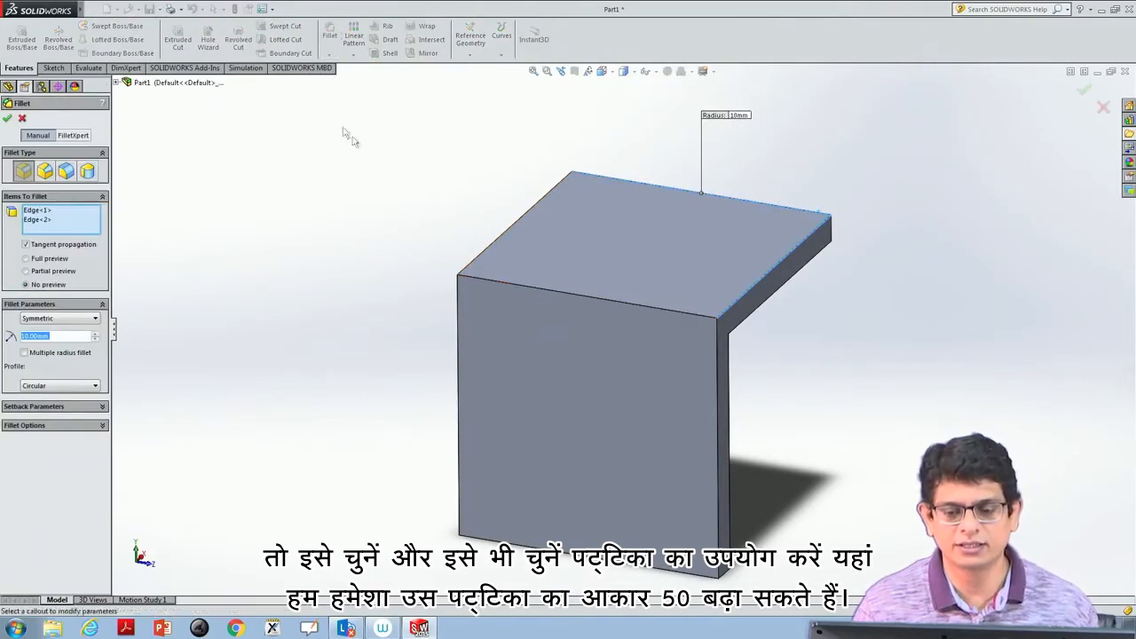
click(97, 334)
click(97, 335)
click(97, 335)
click(97, 335)
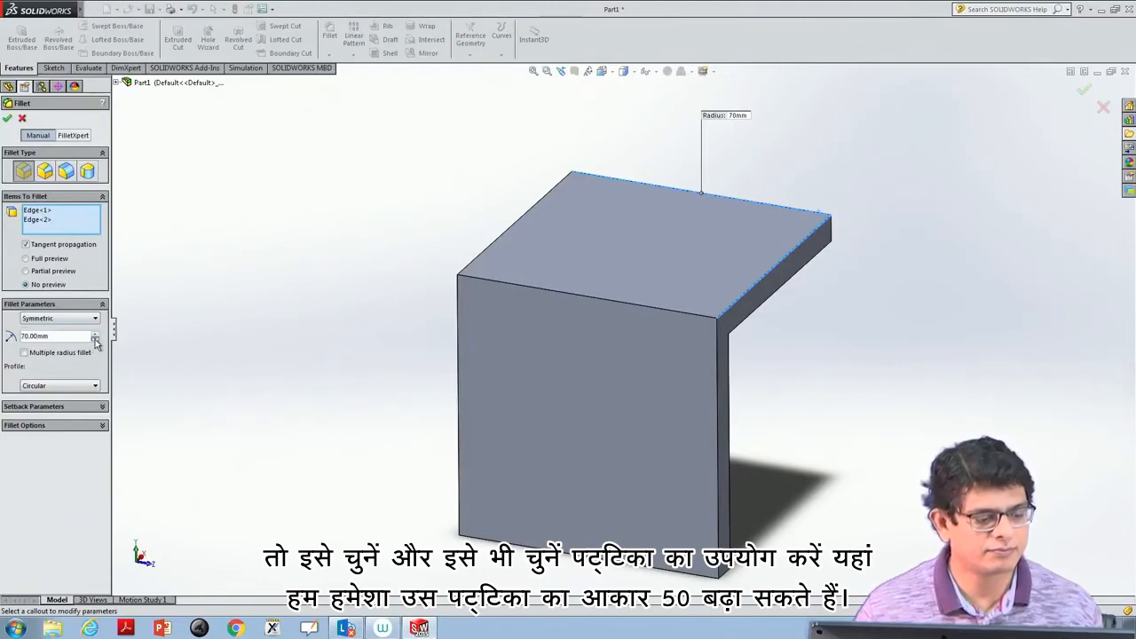
click(8, 119)
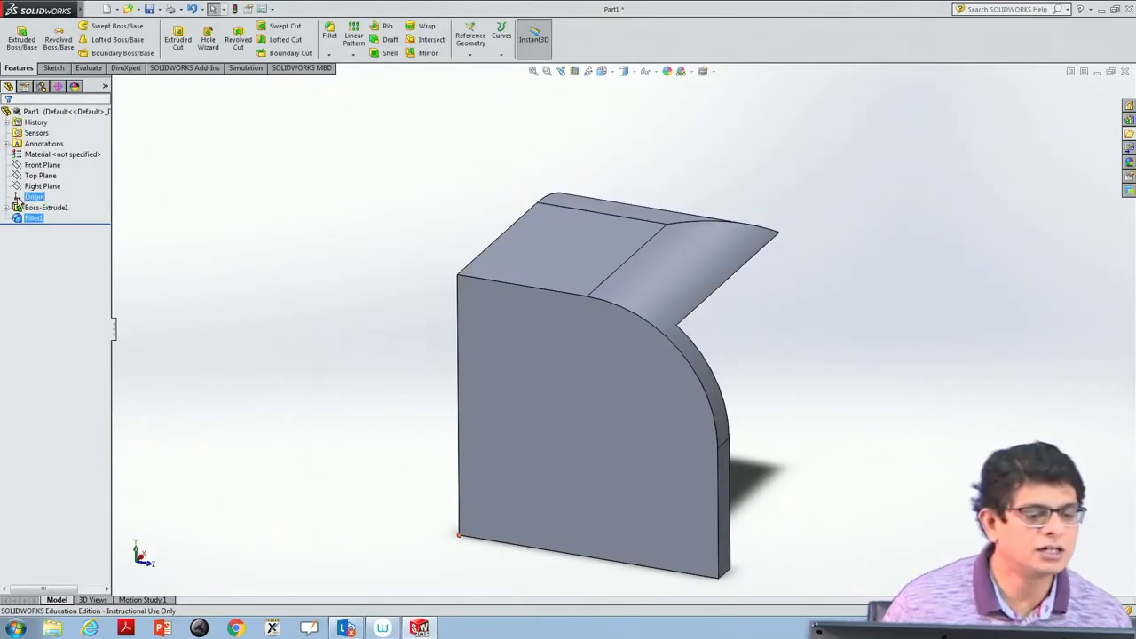
Edit the existing fillet feature and set its radius to 10 mm
right_click(34, 219)
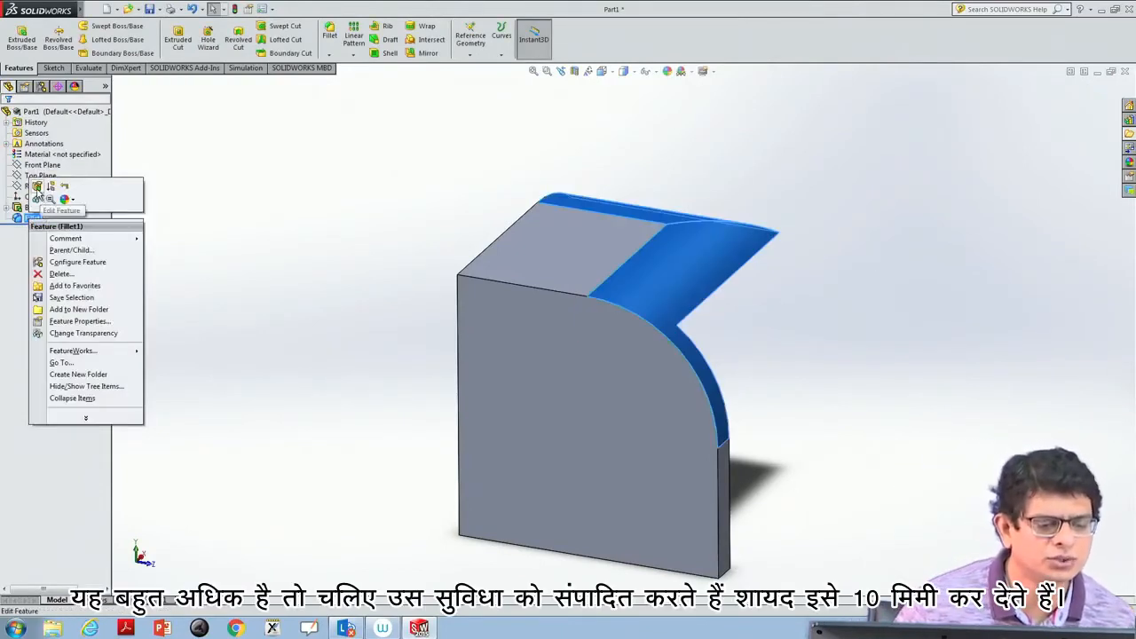
click(38, 188)
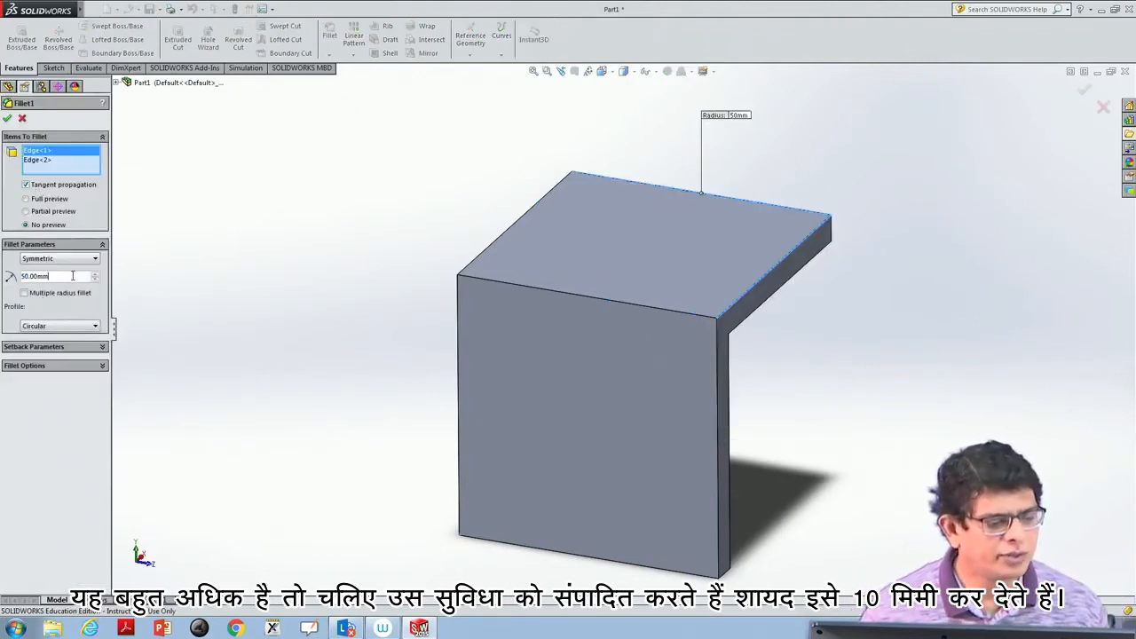
text(10)
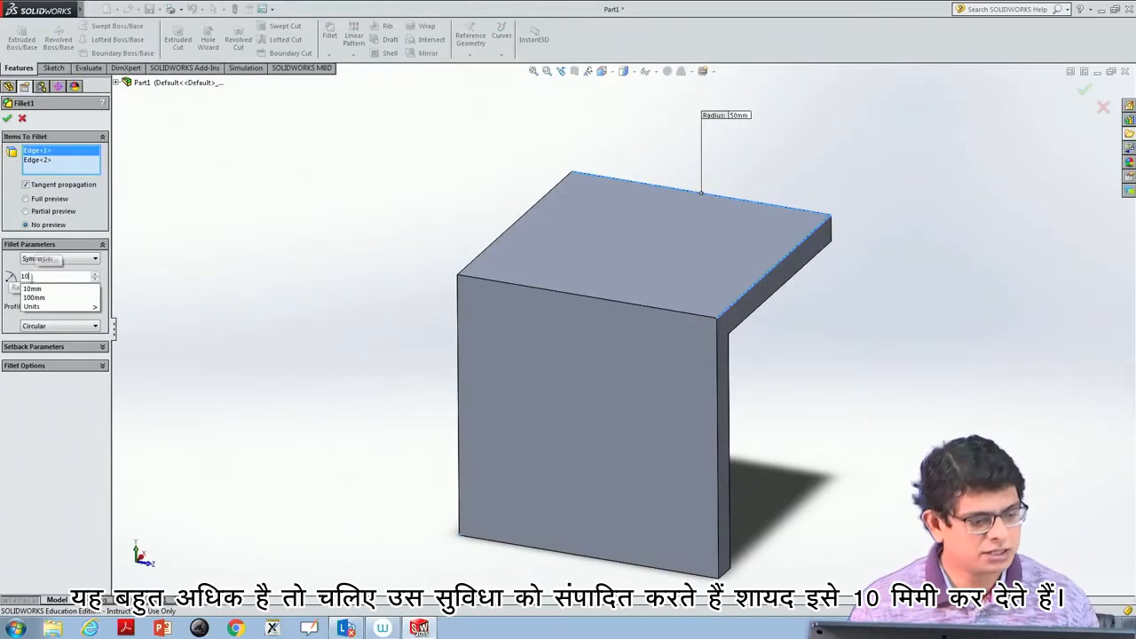
key(Return)
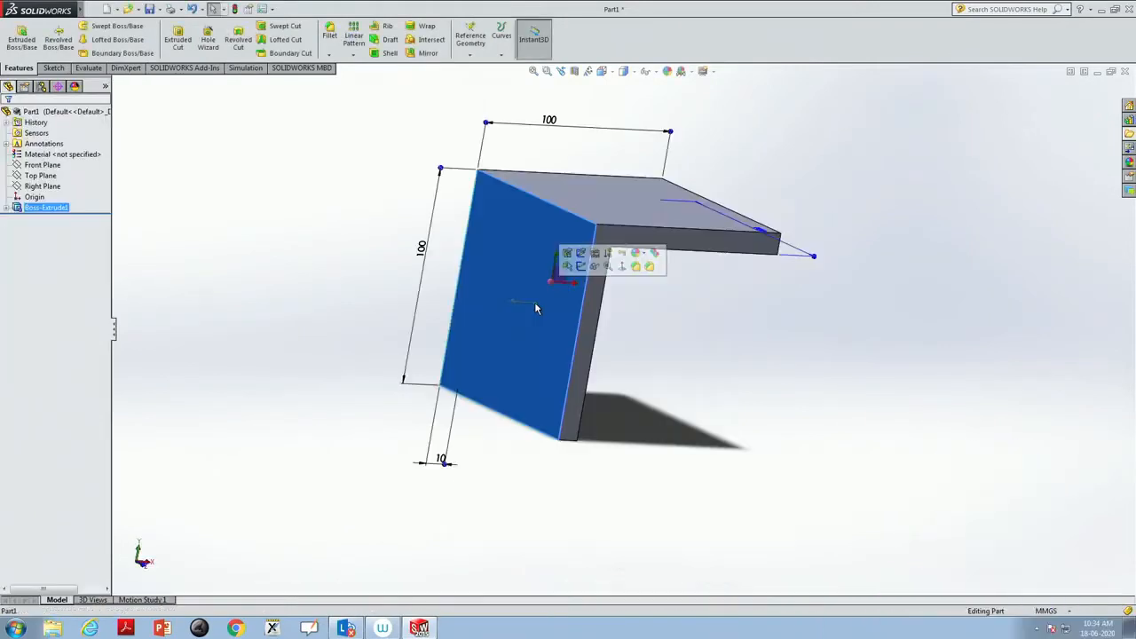
Sketch a circle of about 7 mm radius on the vertical flange's outer face, near its lower corner at the origin
click(622, 267)
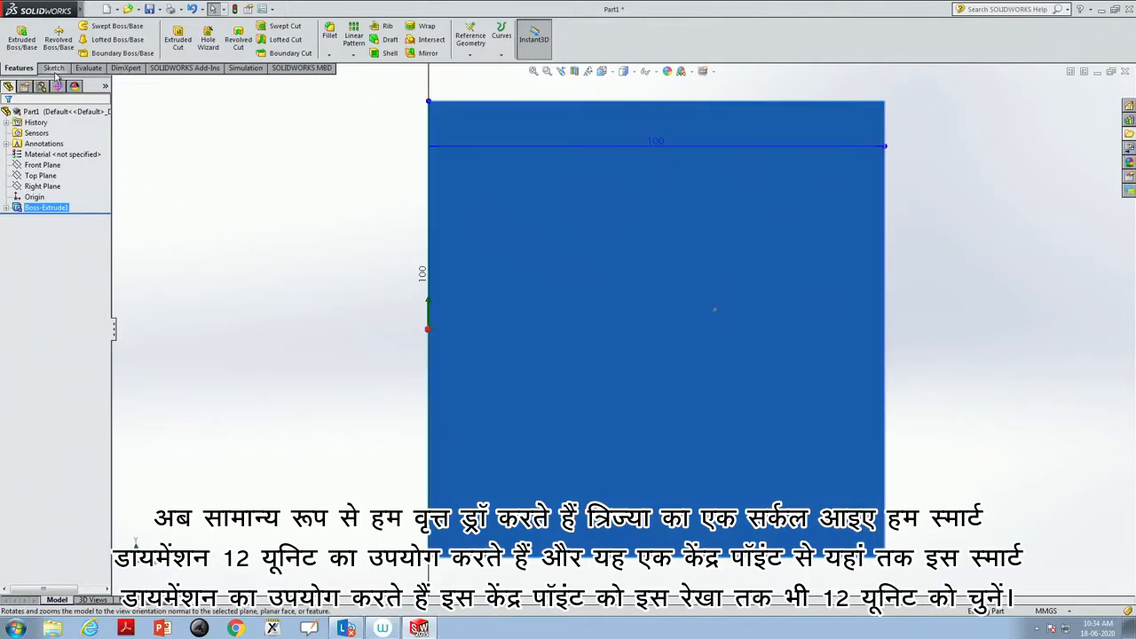
click(54, 68)
click(107, 25)
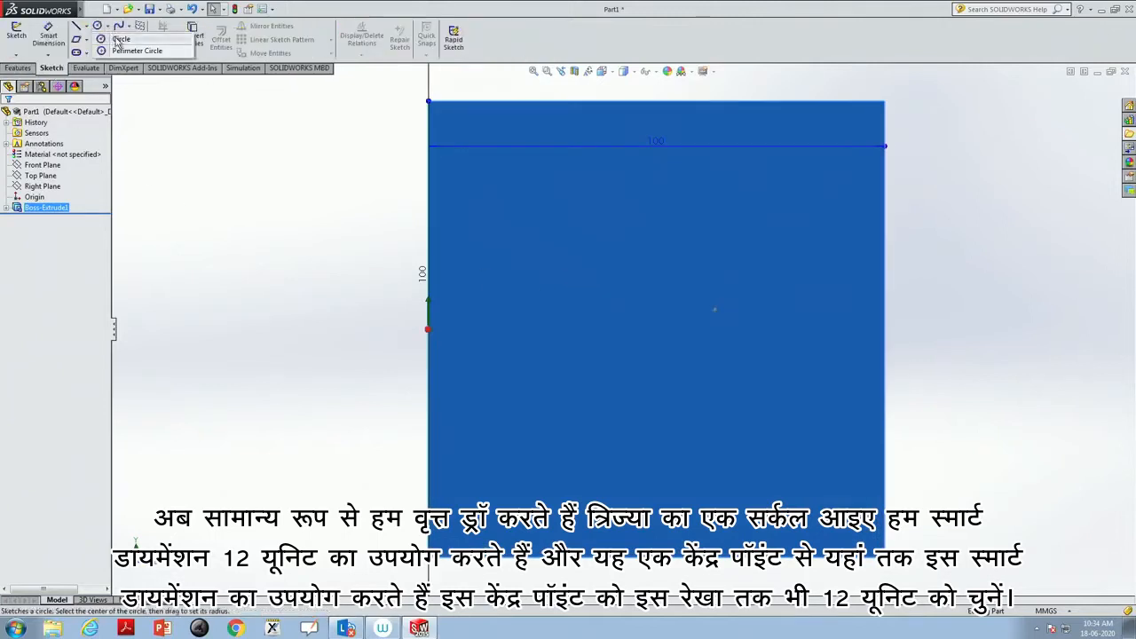
click(120, 37)
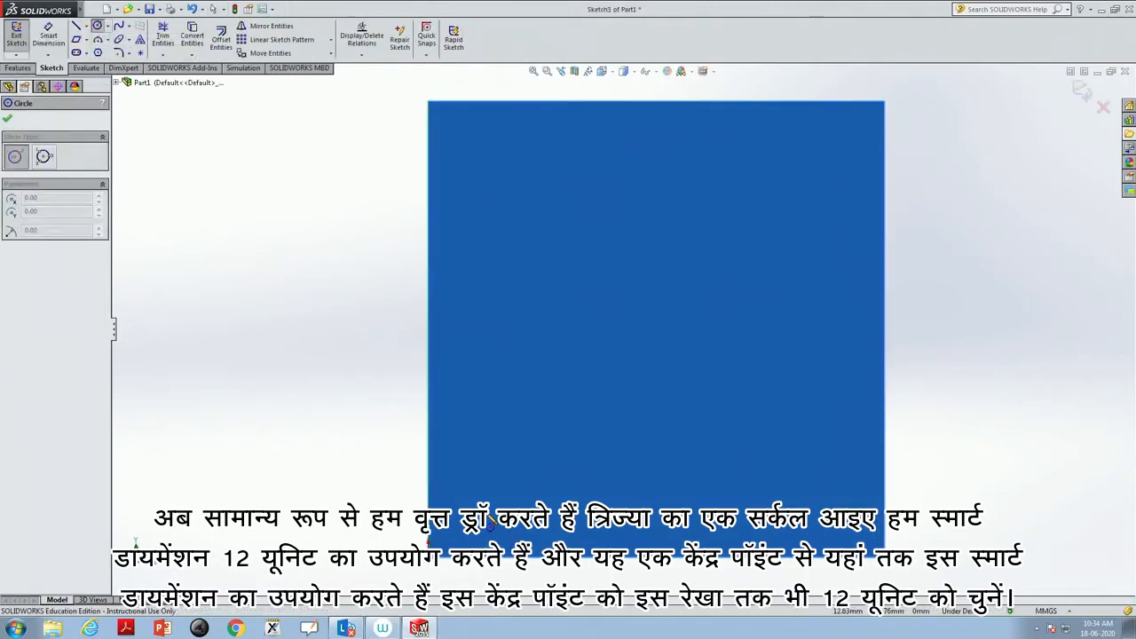
click(486, 513)
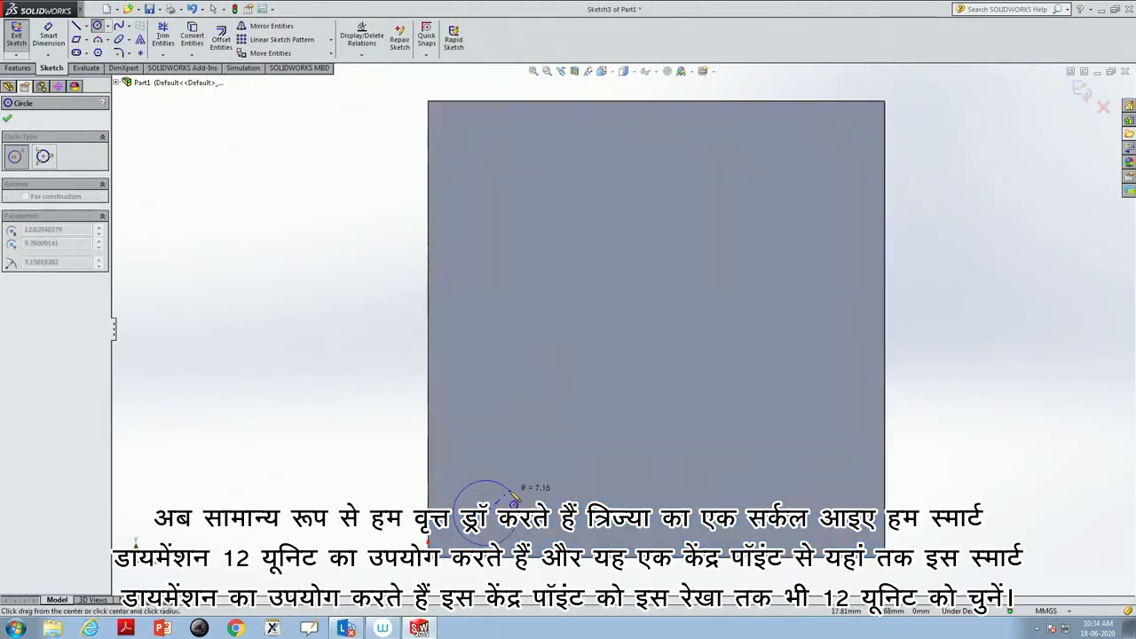
click(512, 499)
key(Escape)
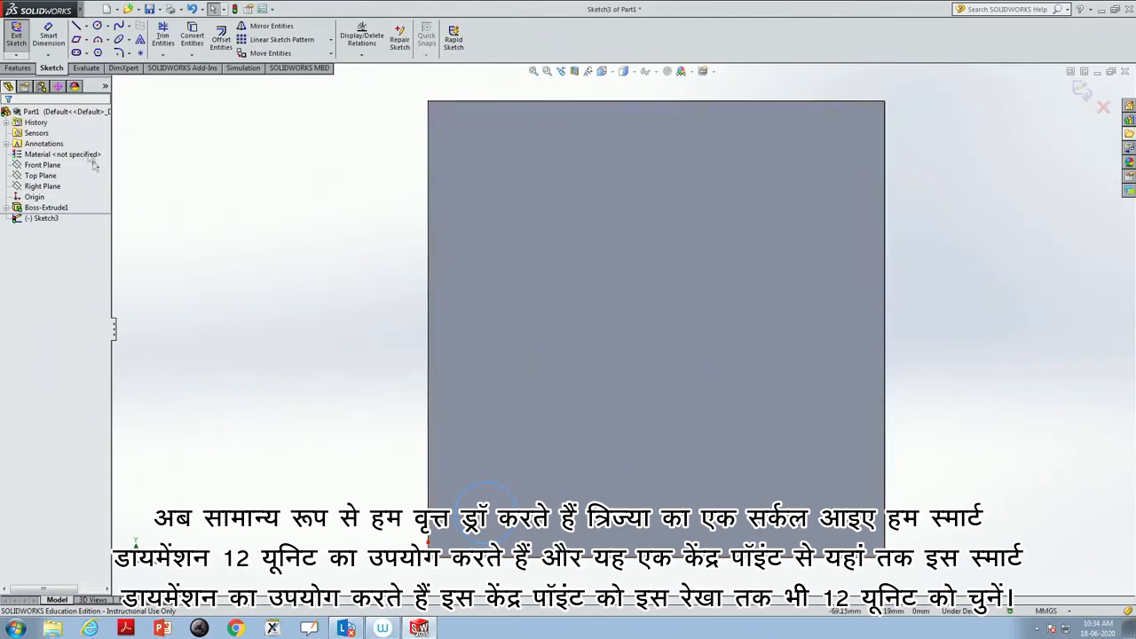
Dimension the circle's diameter to 12 mm
click(489, 485)
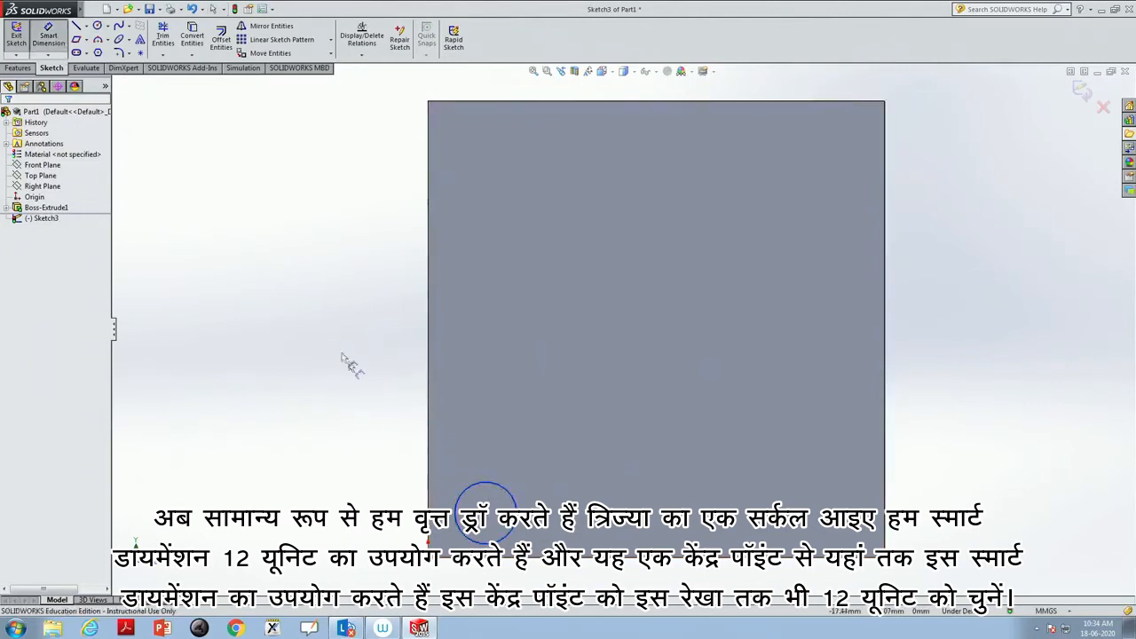
click(487, 485)
click(502, 467)
text(12)
key(Return)
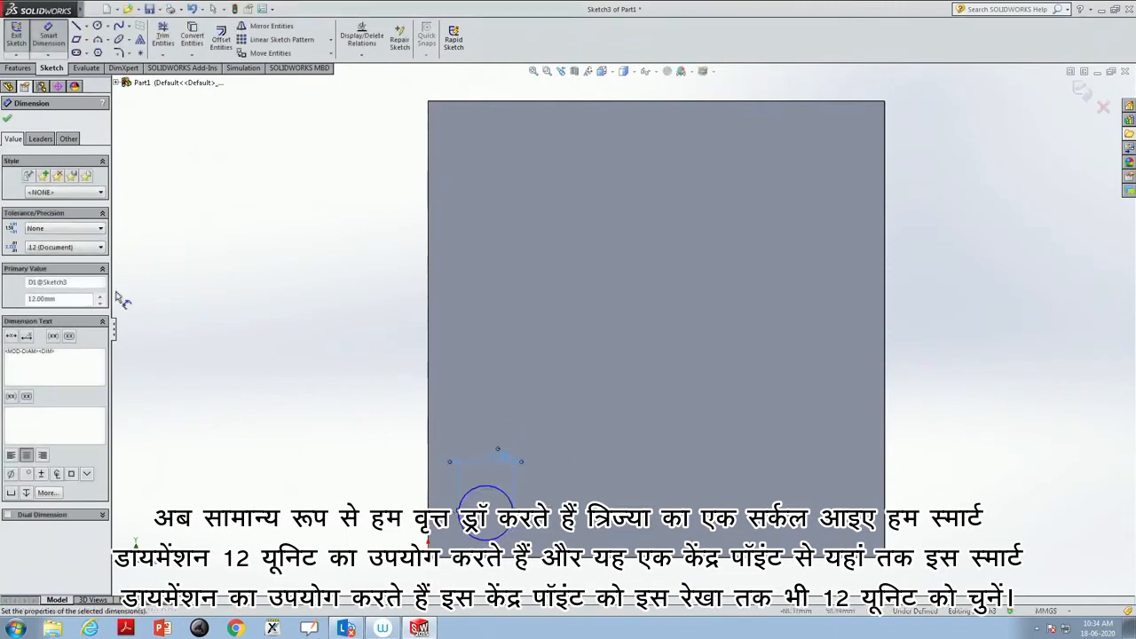
key(Escape)
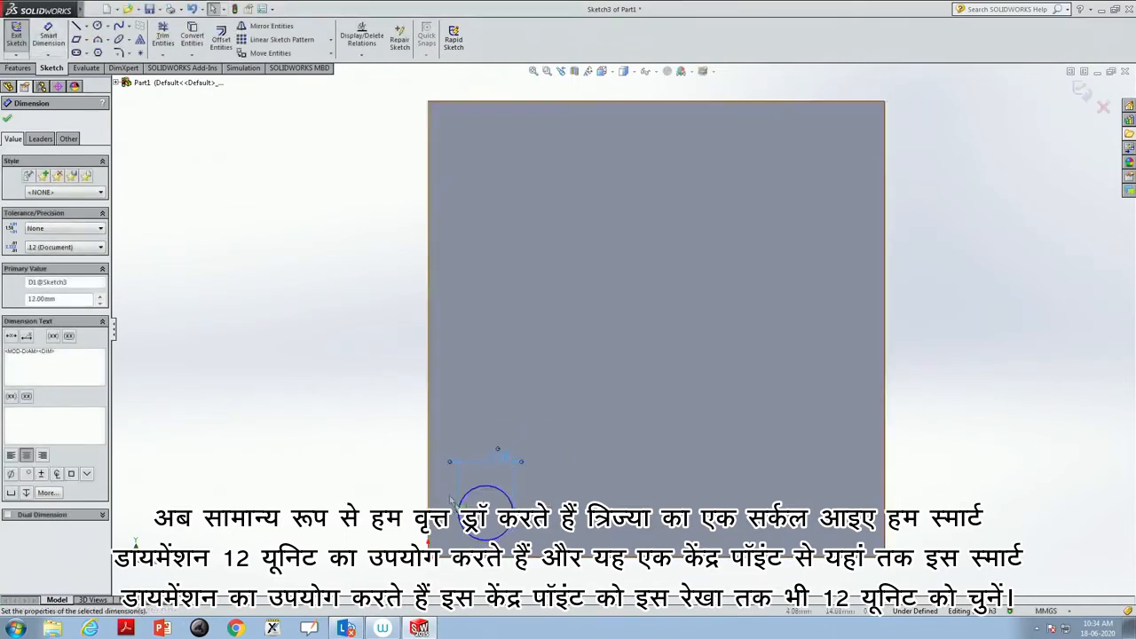
Dimension the circle's center to 12 mm from the face's nearest vertical edge
click(499, 526)
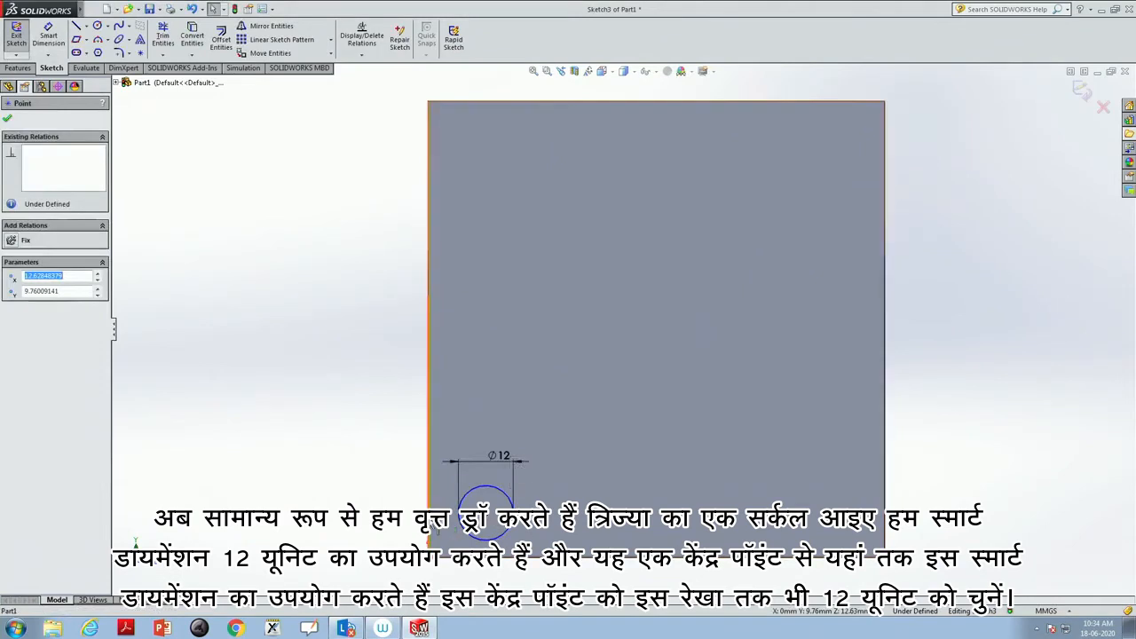
click(415, 522)
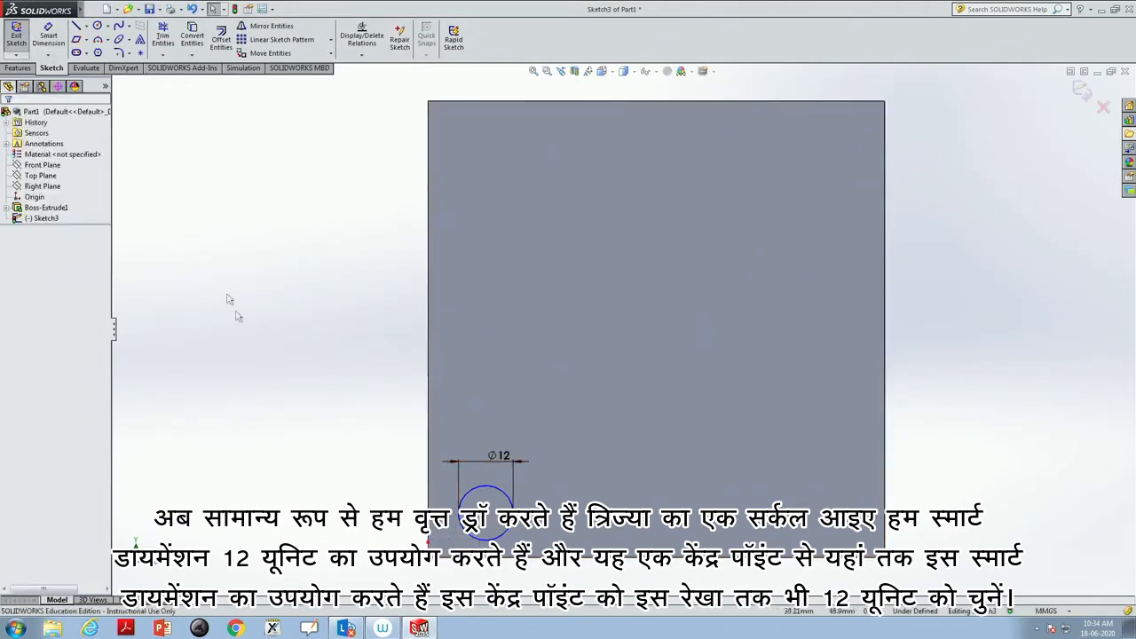
click(52, 46)
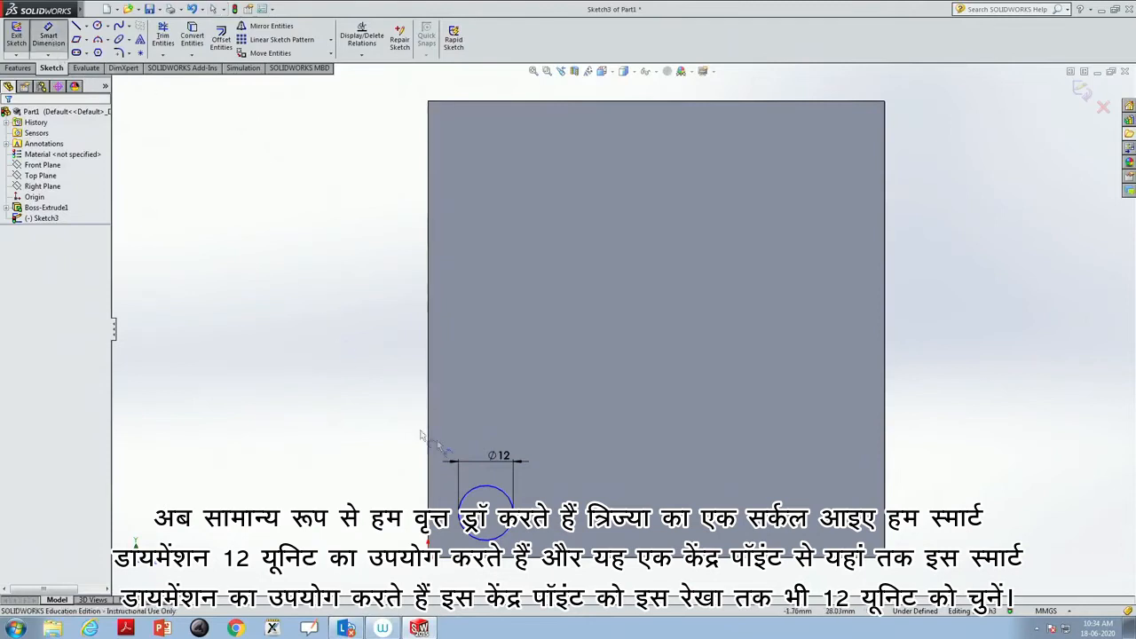
click(487, 516)
click(429, 479)
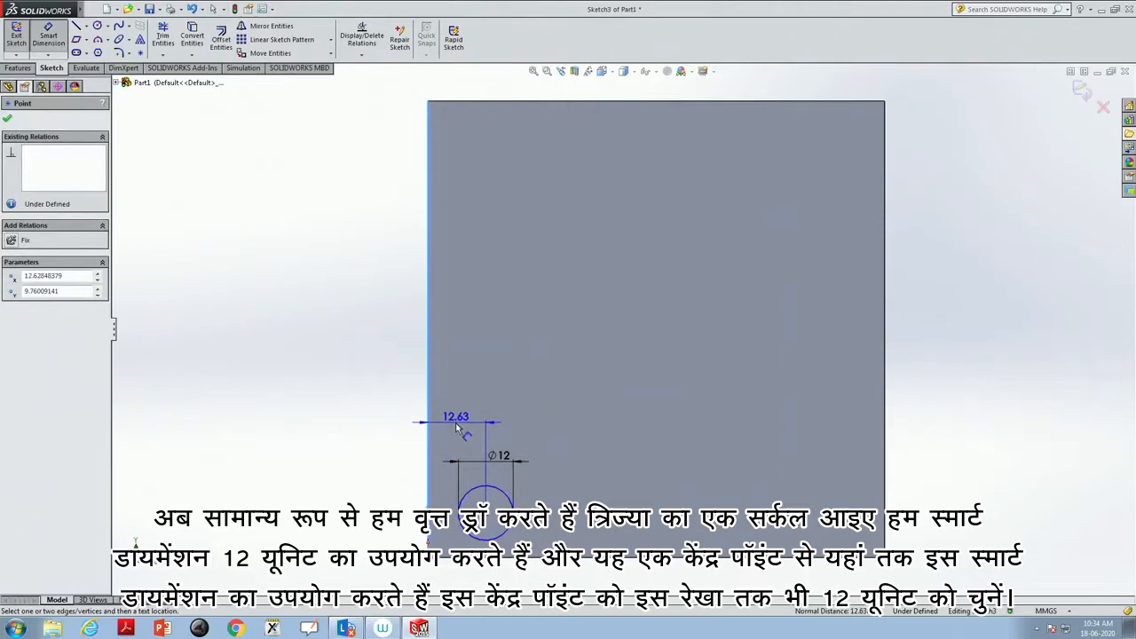
click(457, 429)
key(Return)
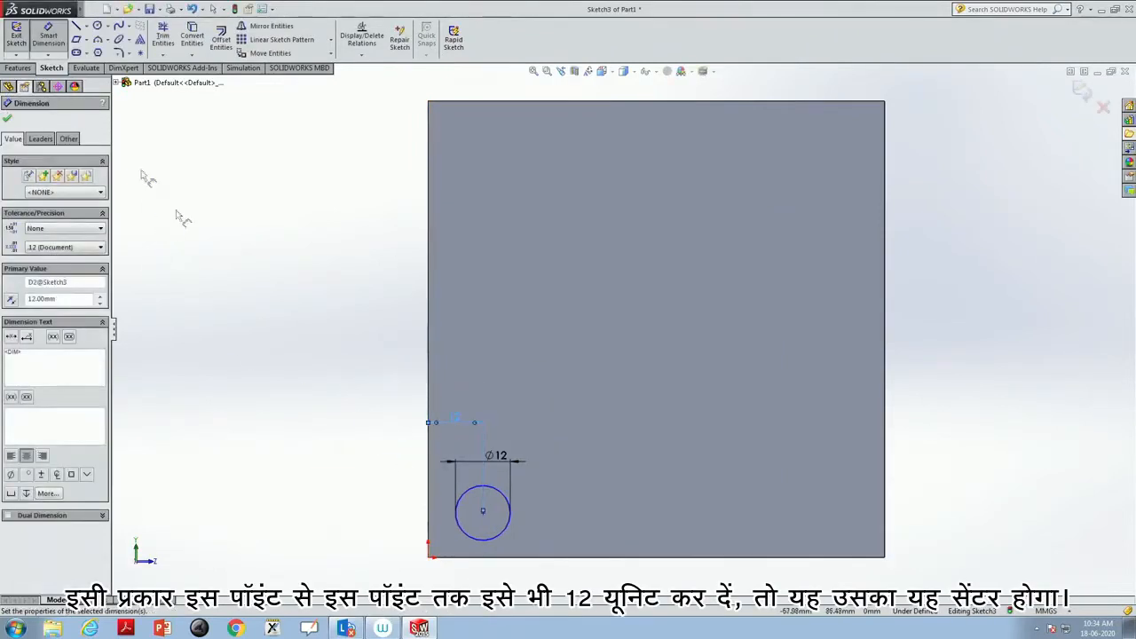
Dimension the circle's center to 12 mm above the face's bottom edge
click(483, 512)
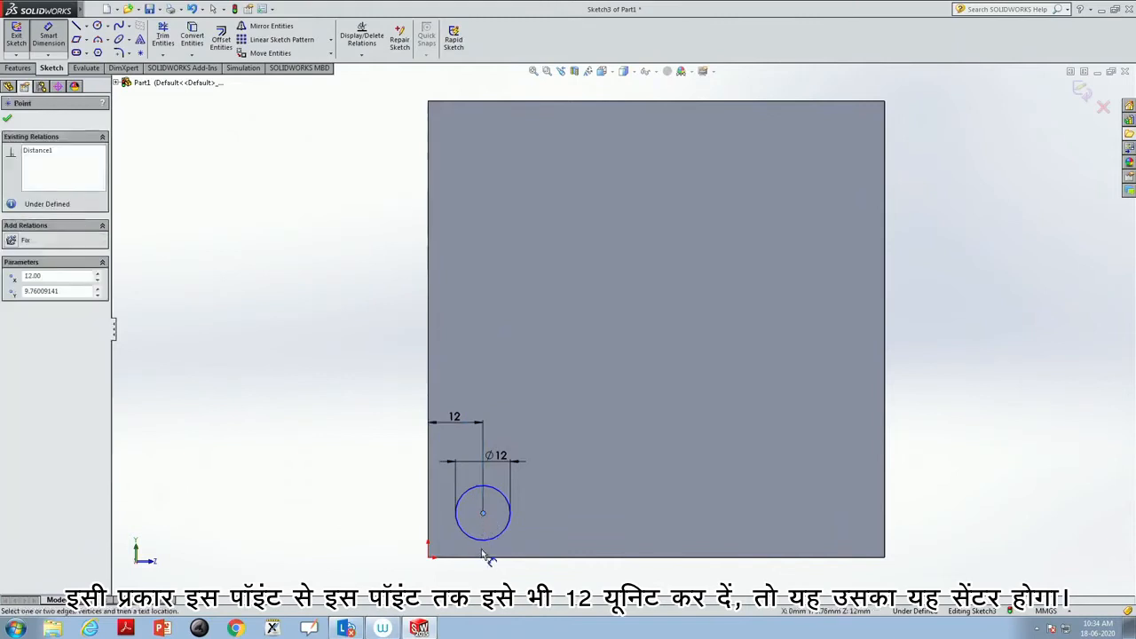
click(486, 556)
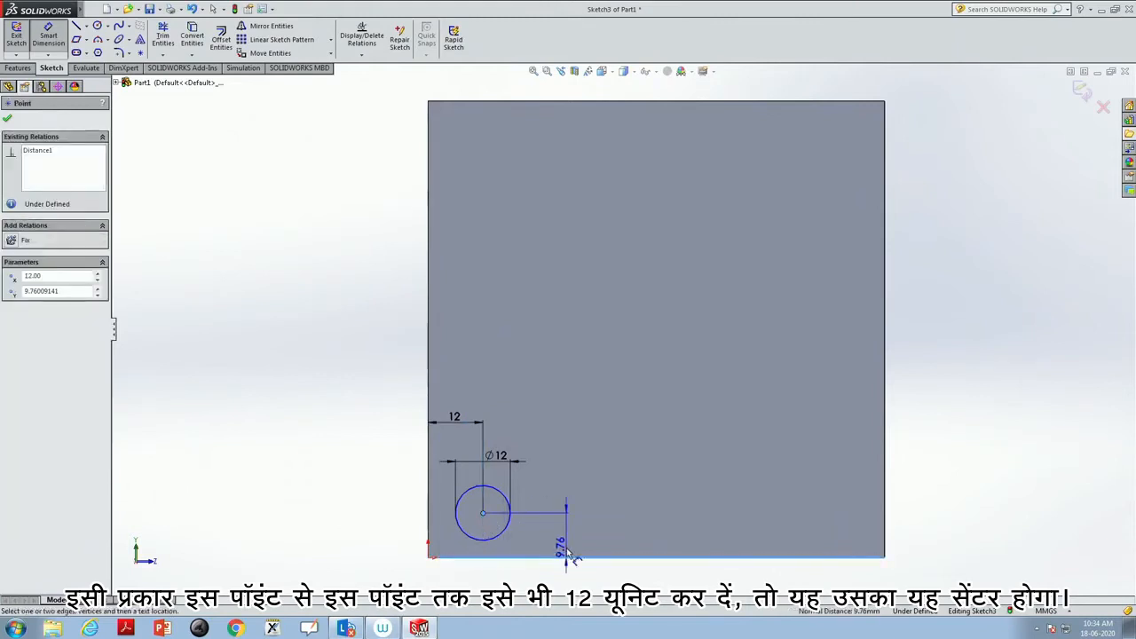
click(568, 554)
text(12)
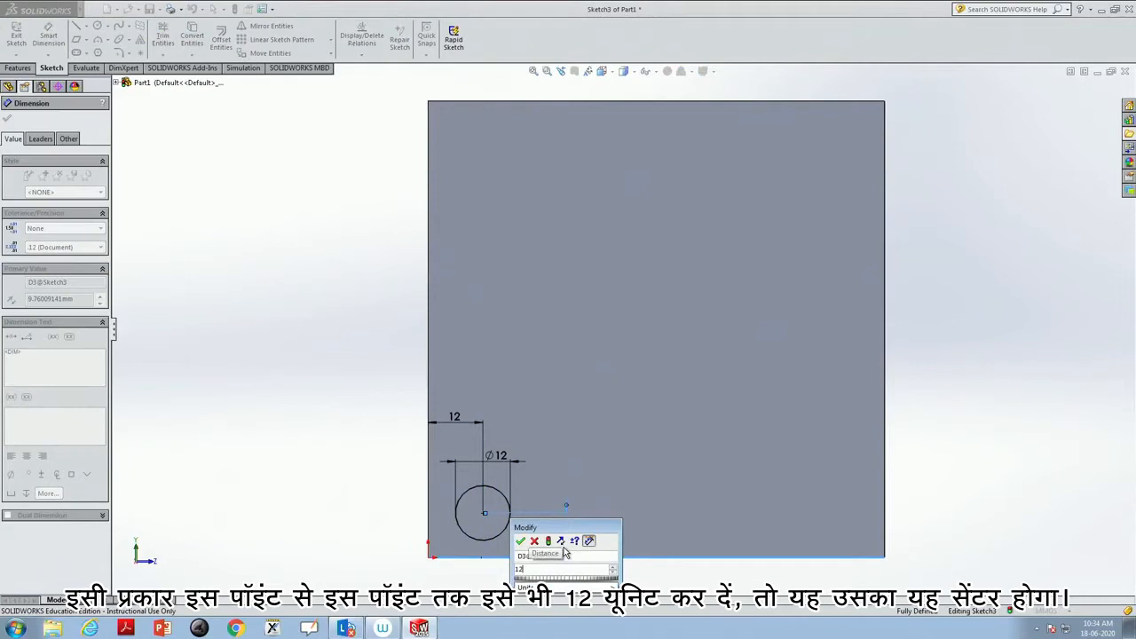
key(Return)
key(Escape)
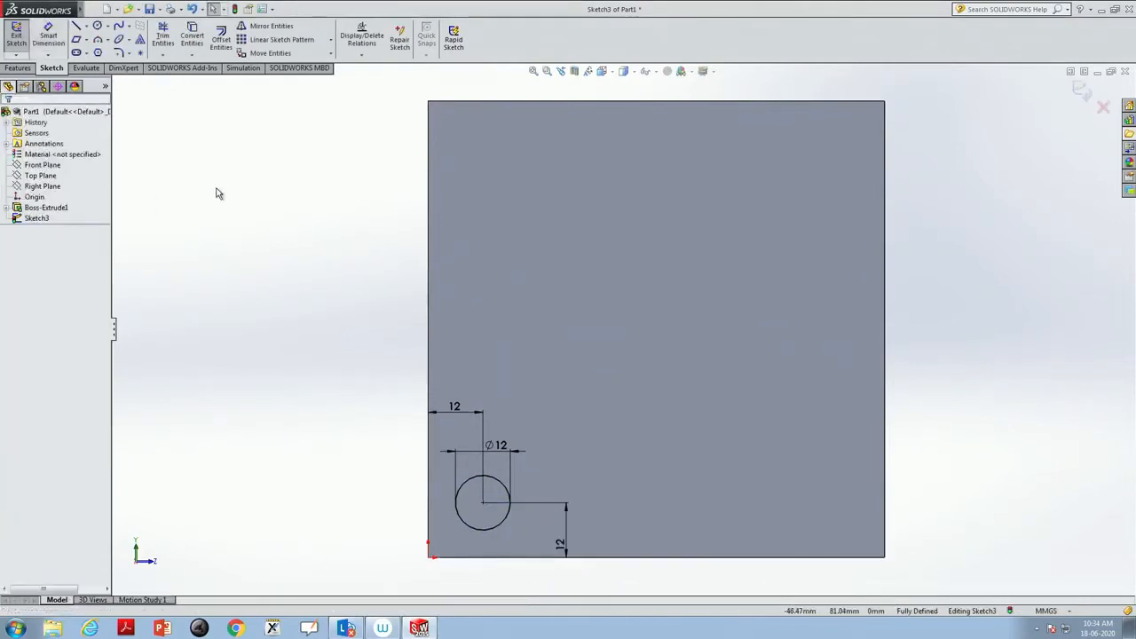
Draw a vertical centerline from the midpoint of the face's top edge to the midpoint of its bottom edge
click(86, 26)
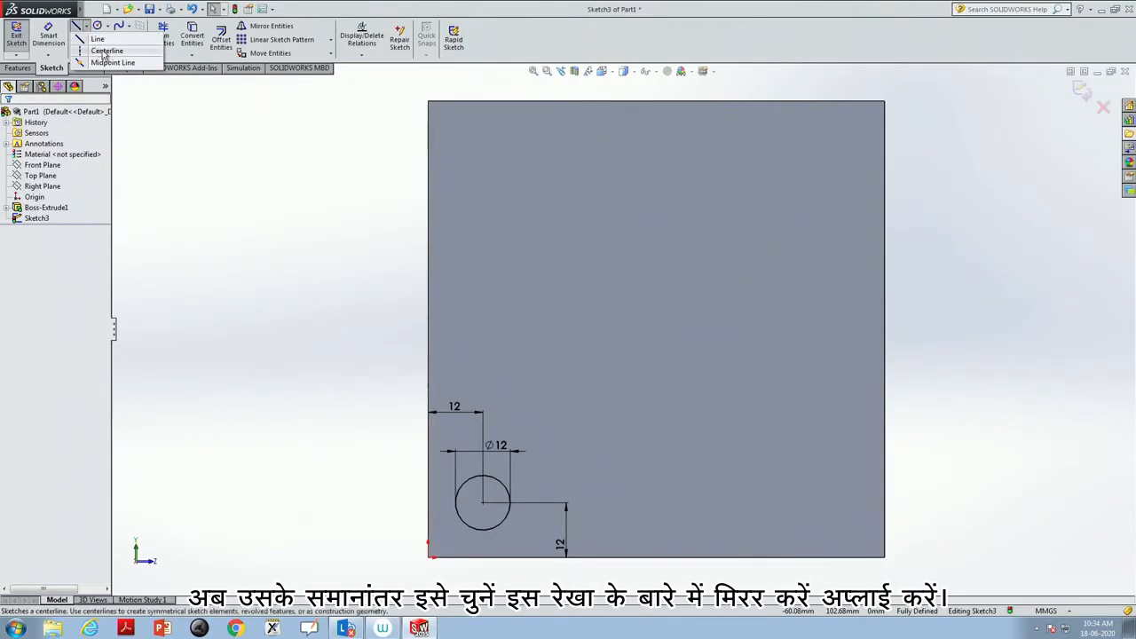
click(105, 52)
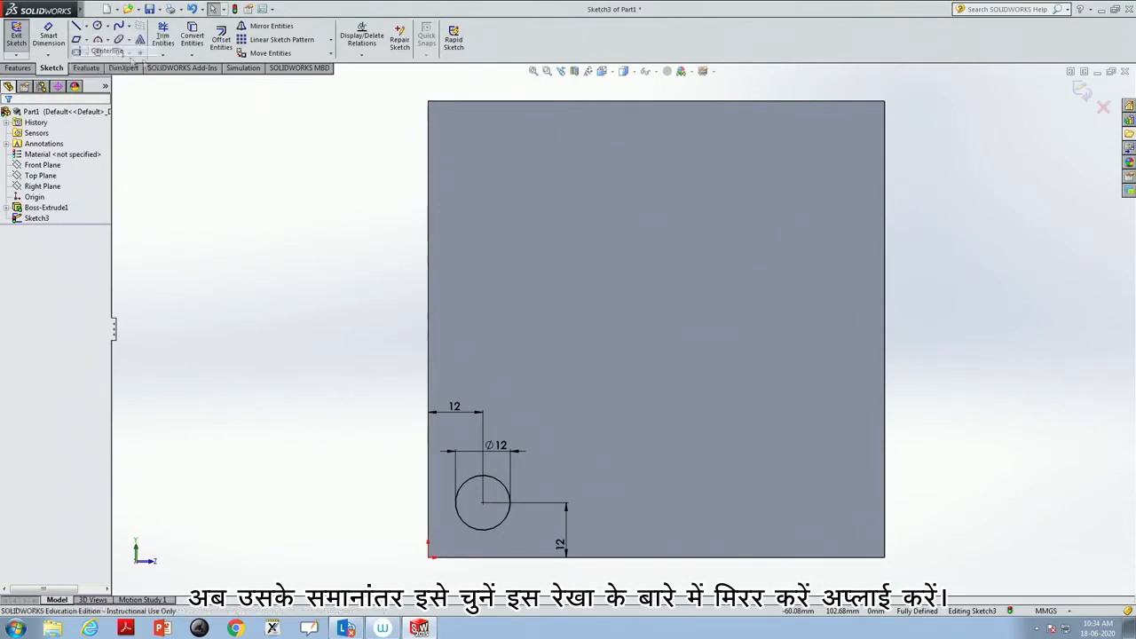
click(656, 101)
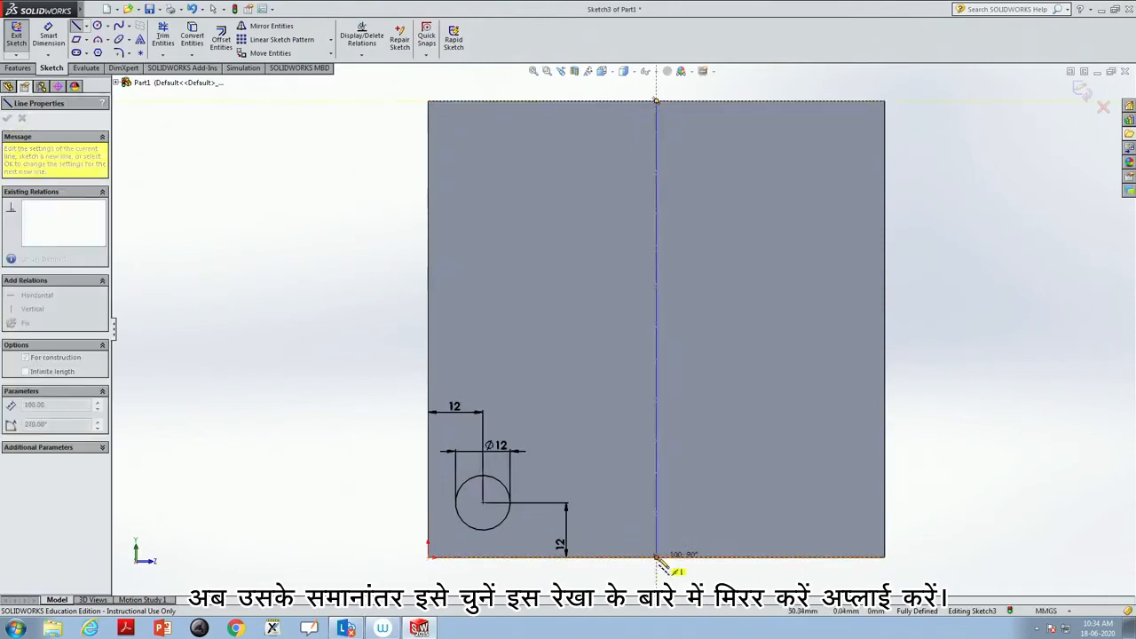
click(656, 557)
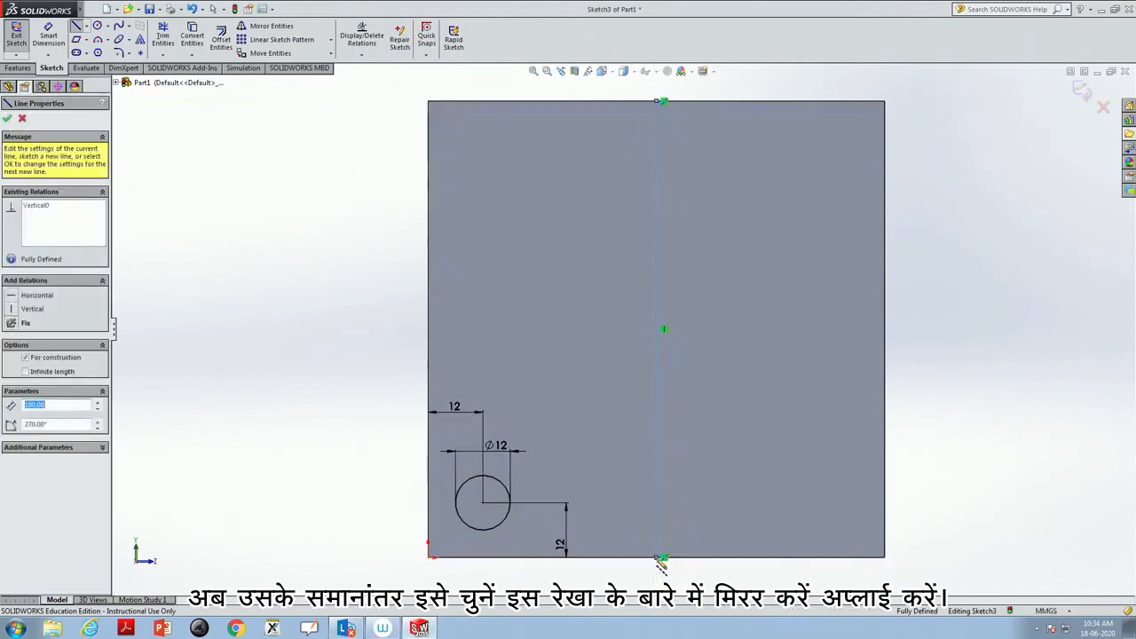
key(Escape)
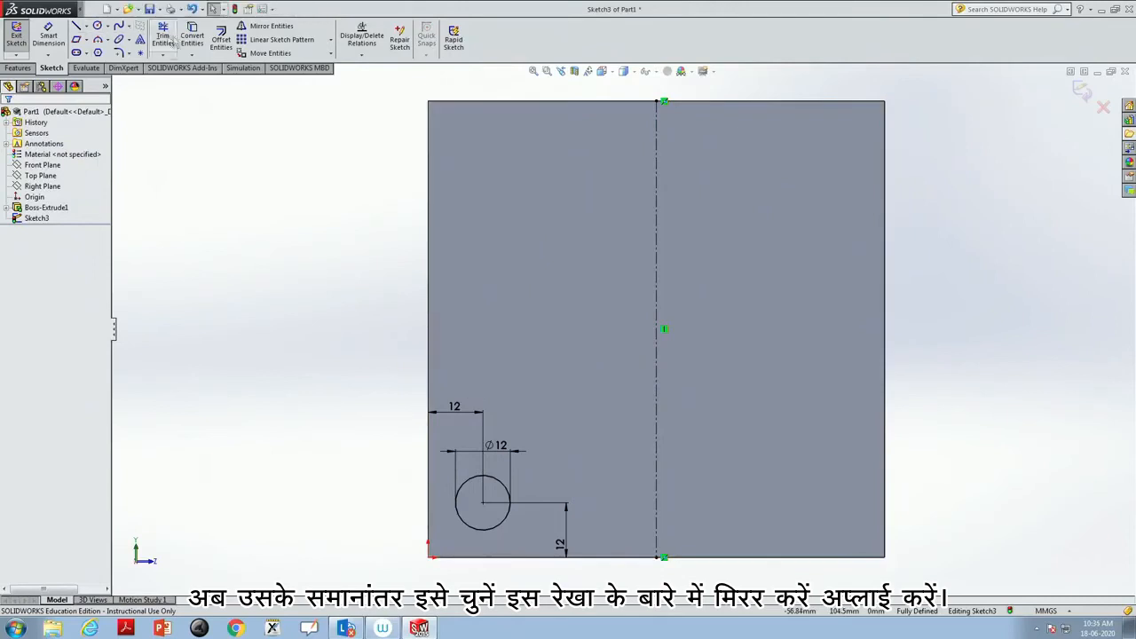
Mirror the 12 mm circle about the vertical centerline, keeping the original as a copy
click(466, 487)
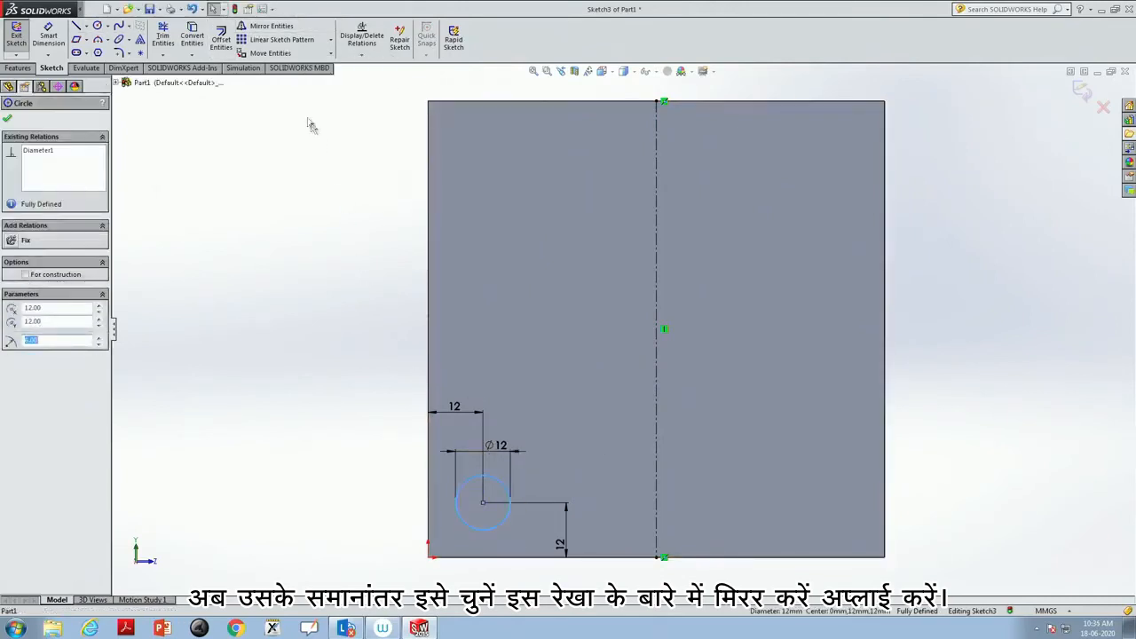
click(251, 27)
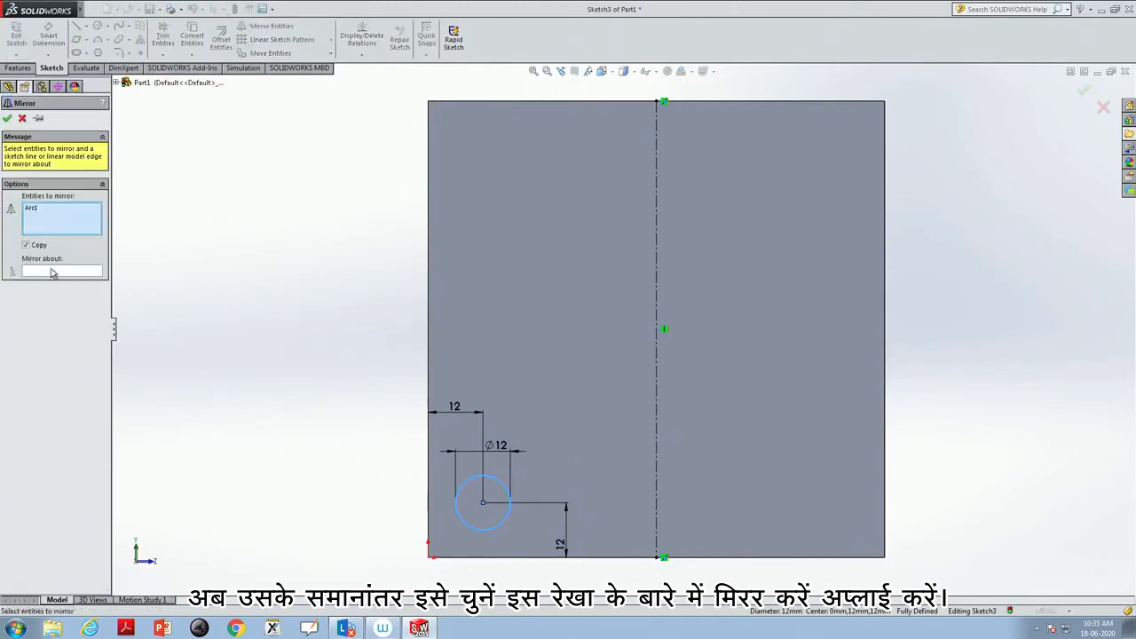
click(53, 272)
click(657, 296)
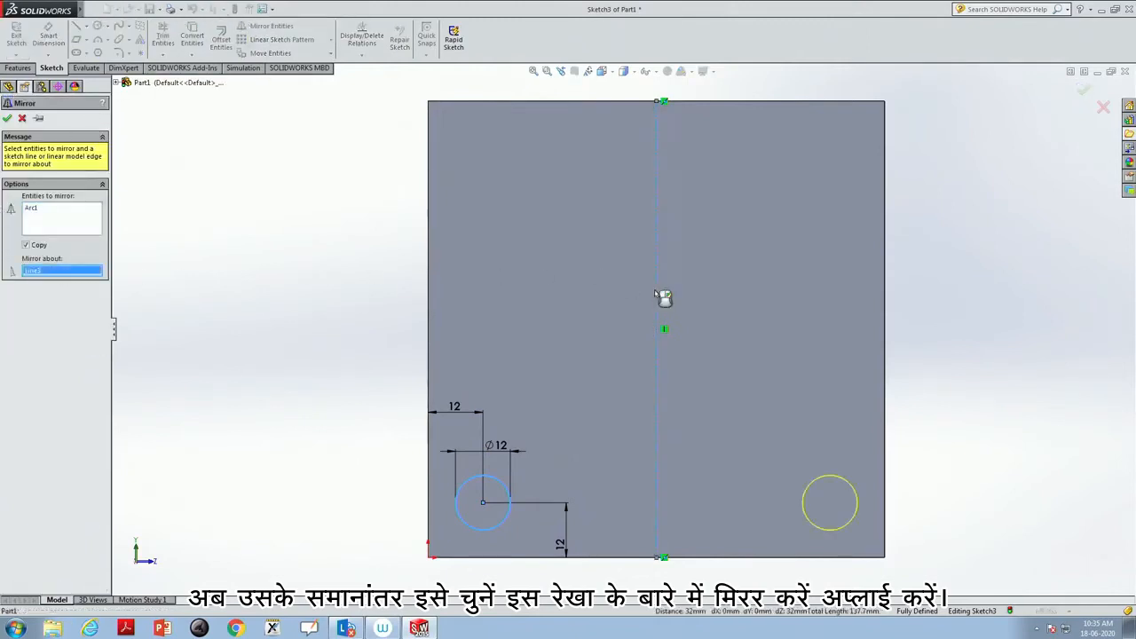
click(8, 118)
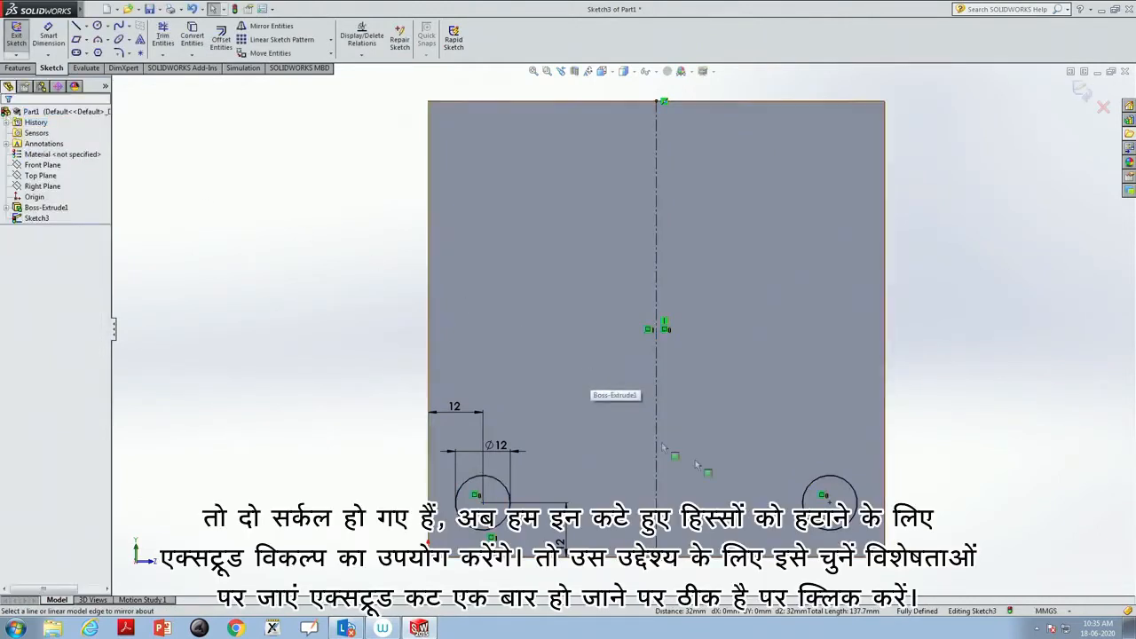
Cut-extrude the two 12 mm circles through the vertical flange with a blind depth of 100 mm
mouse_move(949, 347)
middle_down()
mouse_move(935, 338)
mouse_move(914, 384)
middle_up()
scroll(915, 385, up, 2)
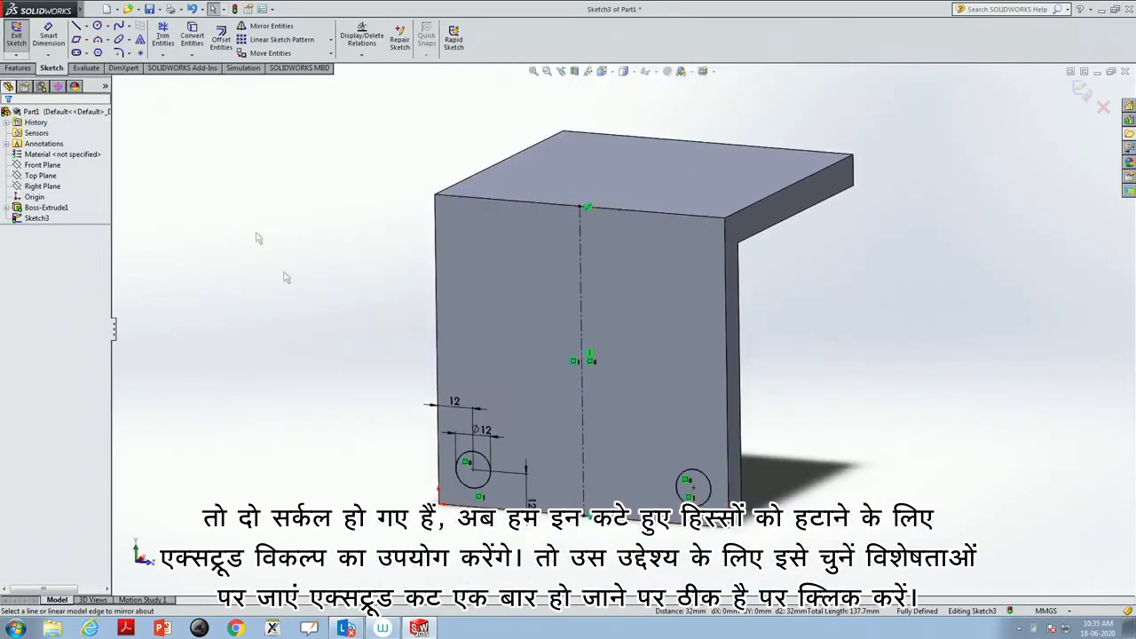
click(475, 455)
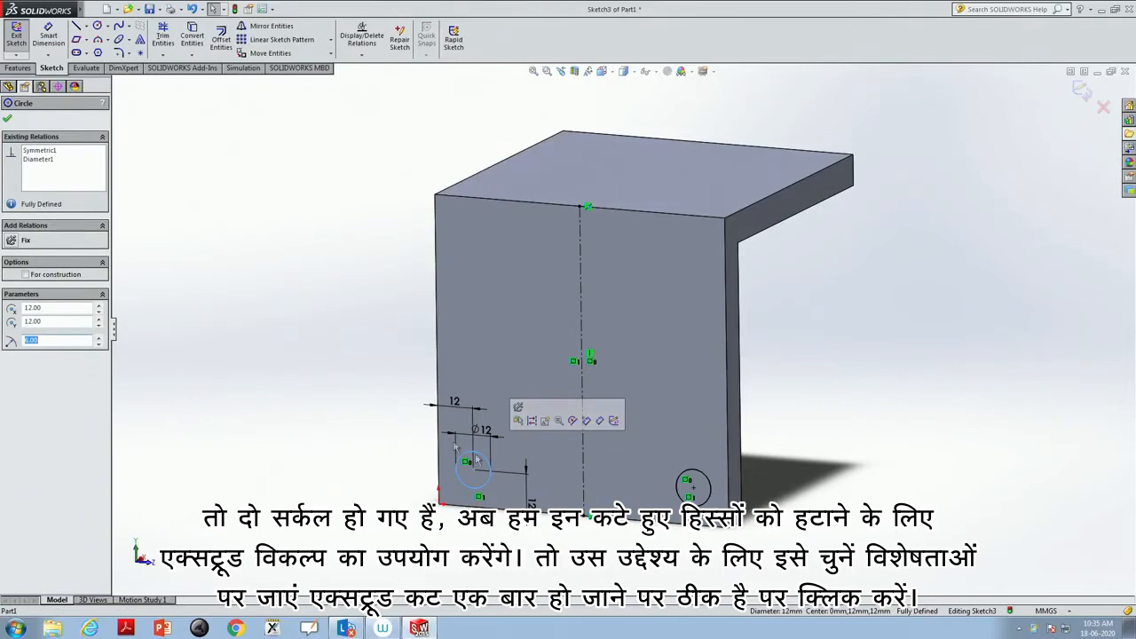
click(19, 69)
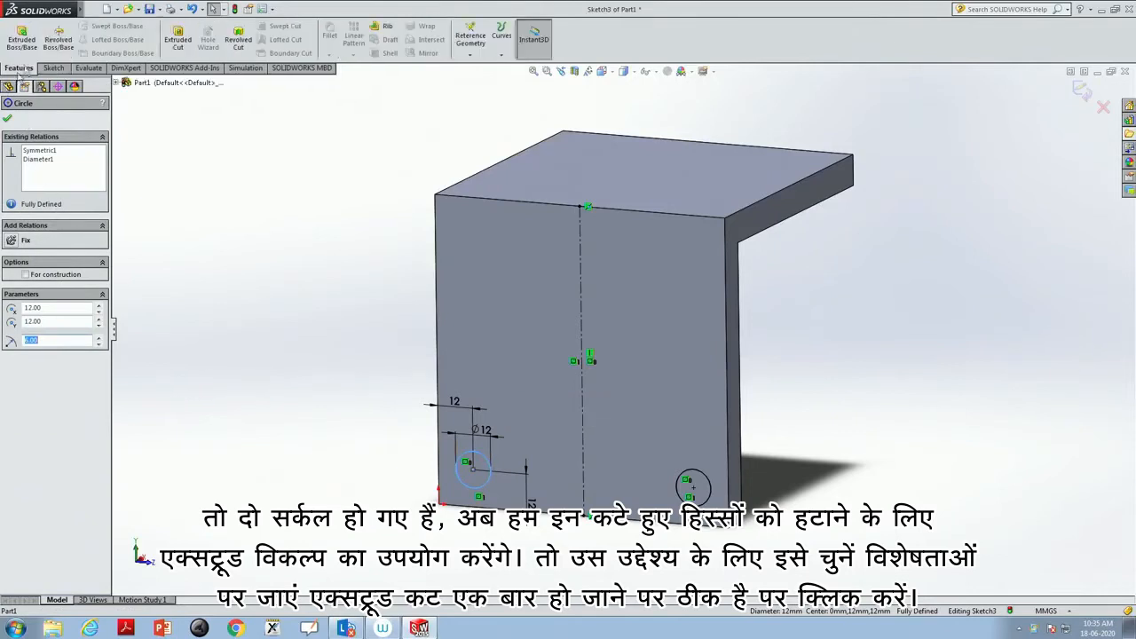
click(180, 35)
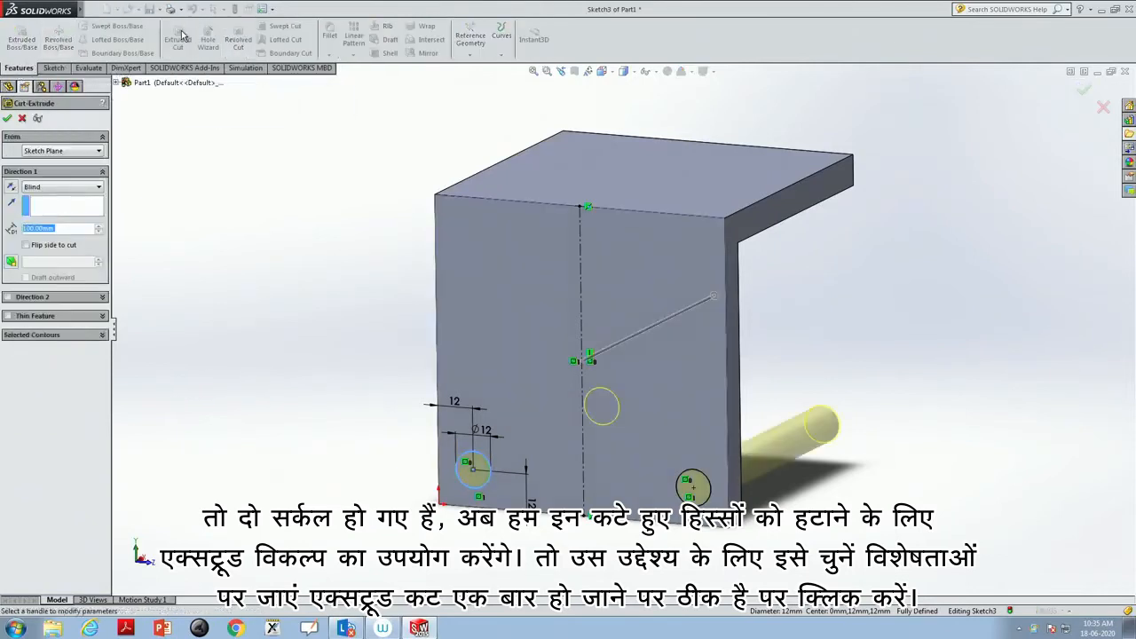
click(7, 119)
On the horizontal flange's upper face, sketch a circle about 14 mm in diameter near the edge farthest from the vertical flange
middle_drag(820, 385, 804, 470)
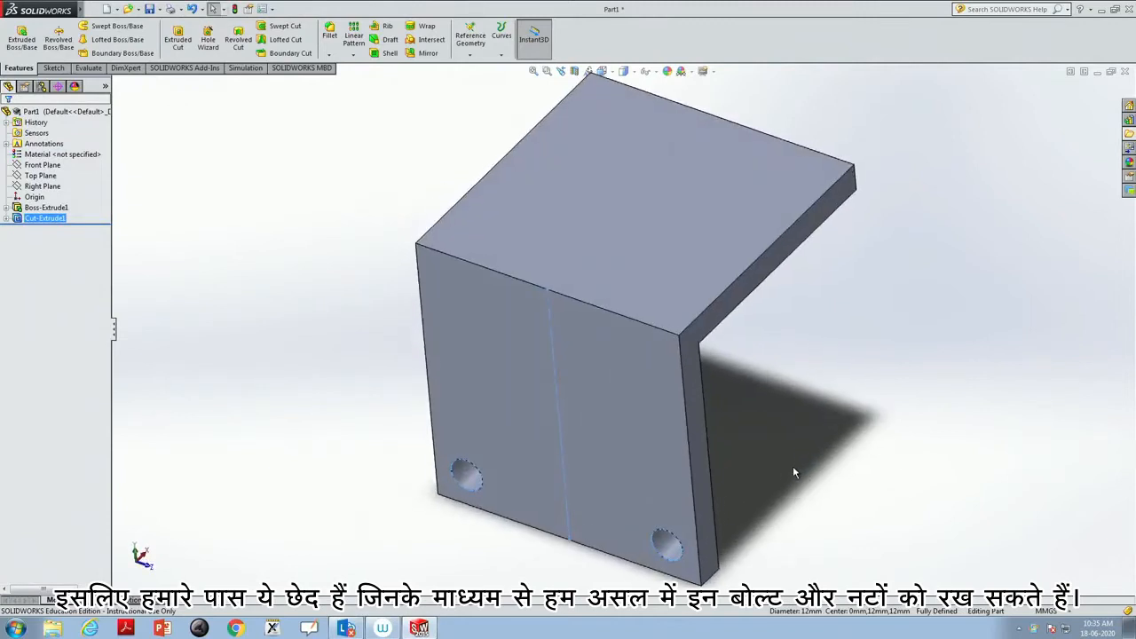
click(780, 172)
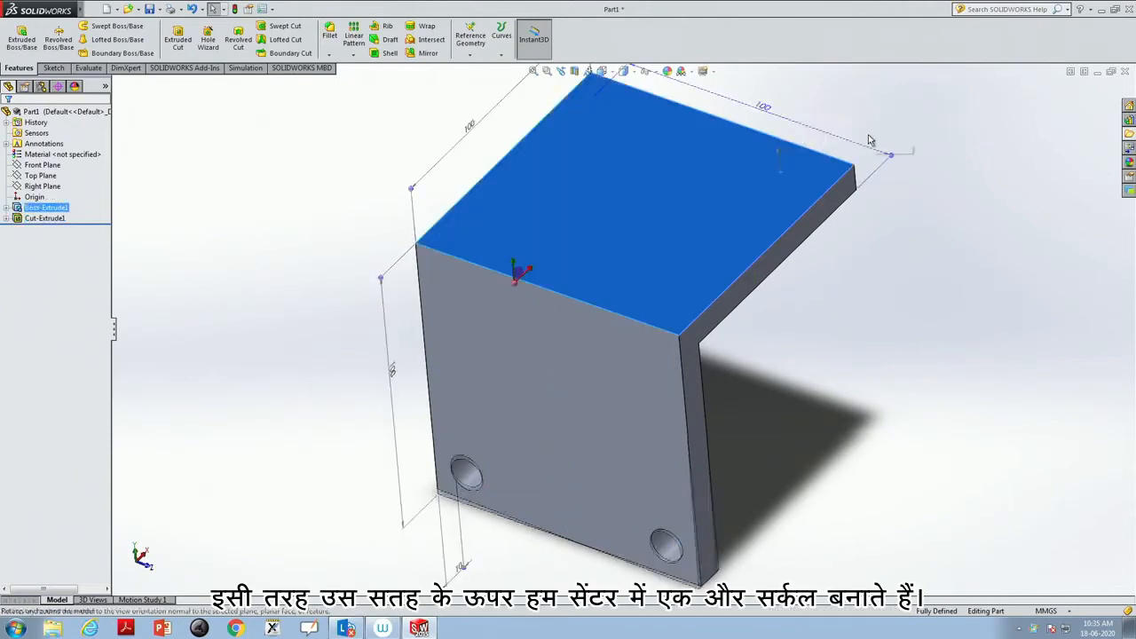
click(867, 135)
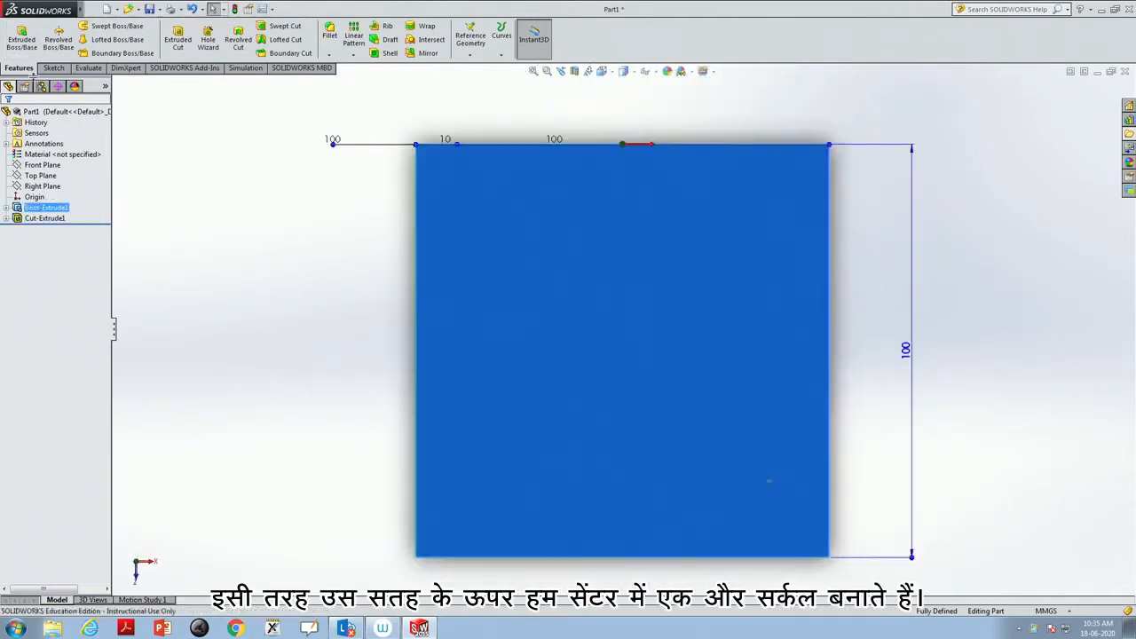
click(53, 69)
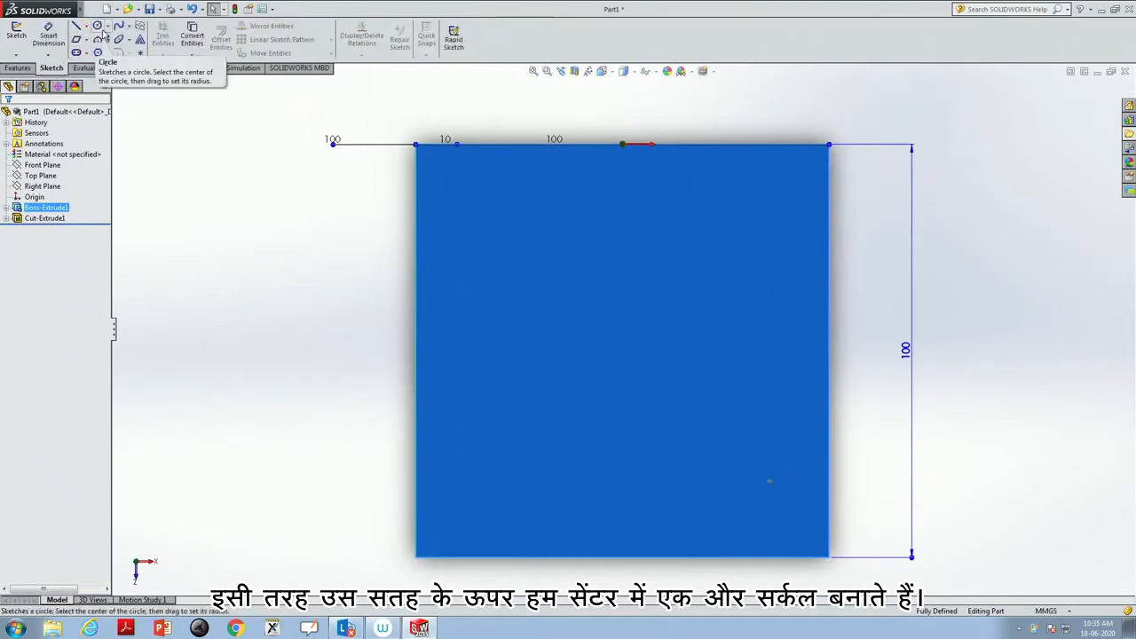
click(108, 26)
click(119, 39)
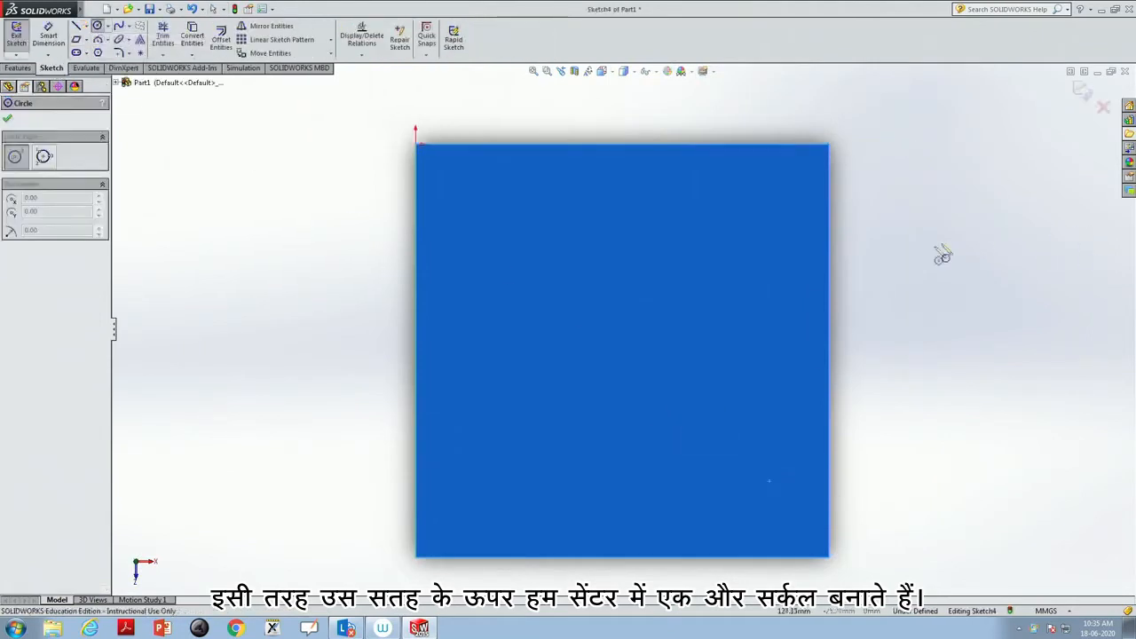
click(755, 311)
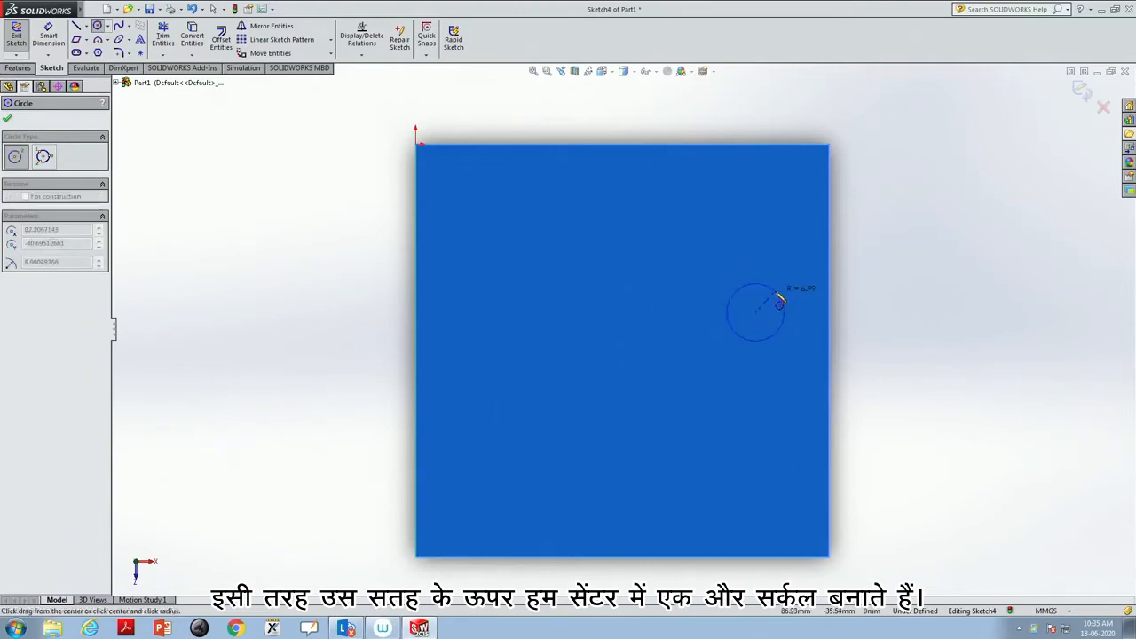
click(780, 302)
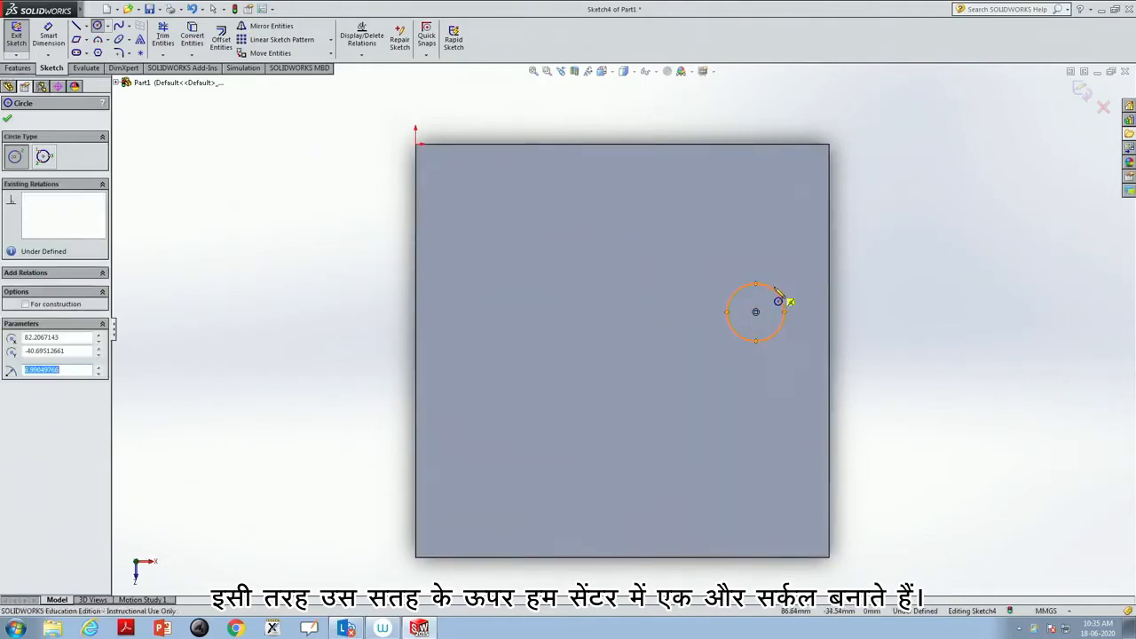
key(Escape)
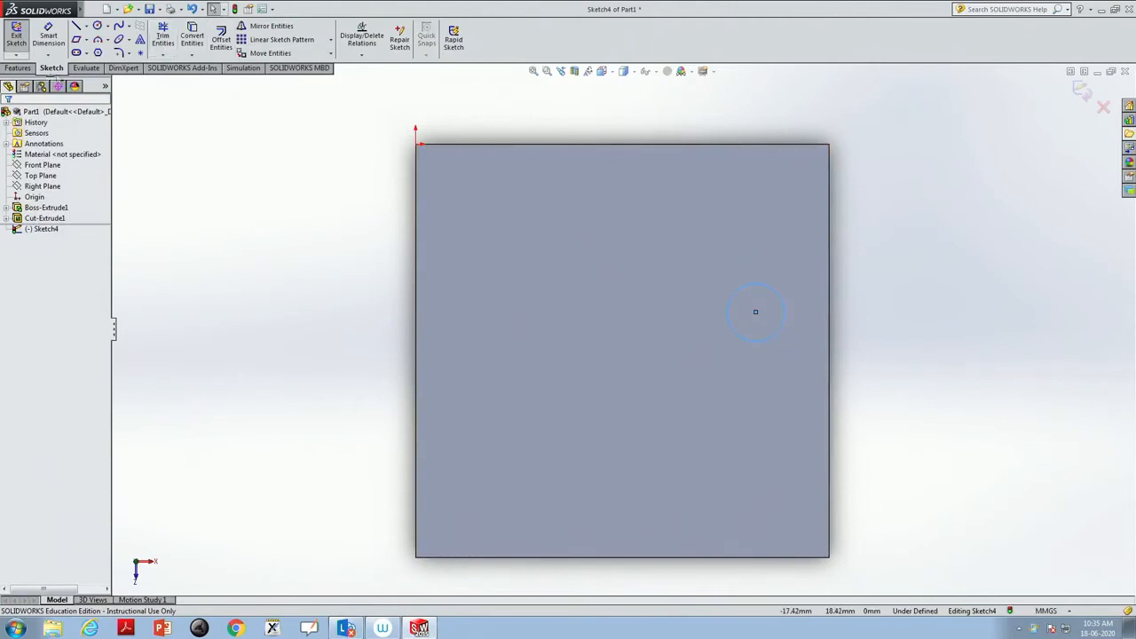
Draw a horizontal centerline across the face between the midpoints of its two opposite side edges
click(86, 27)
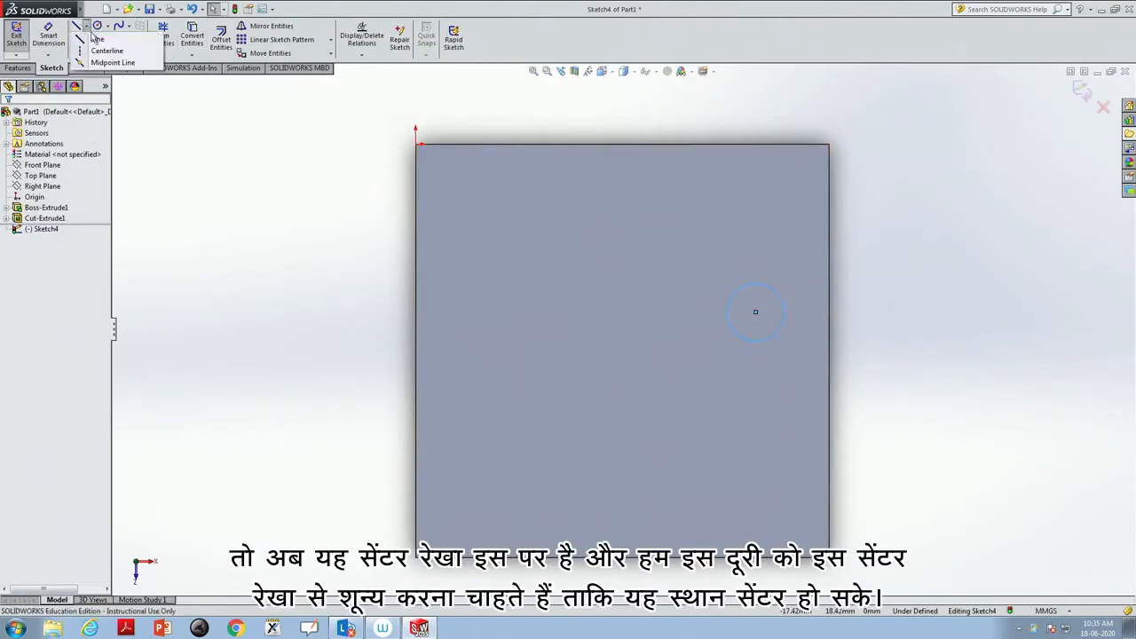
click(107, 52)
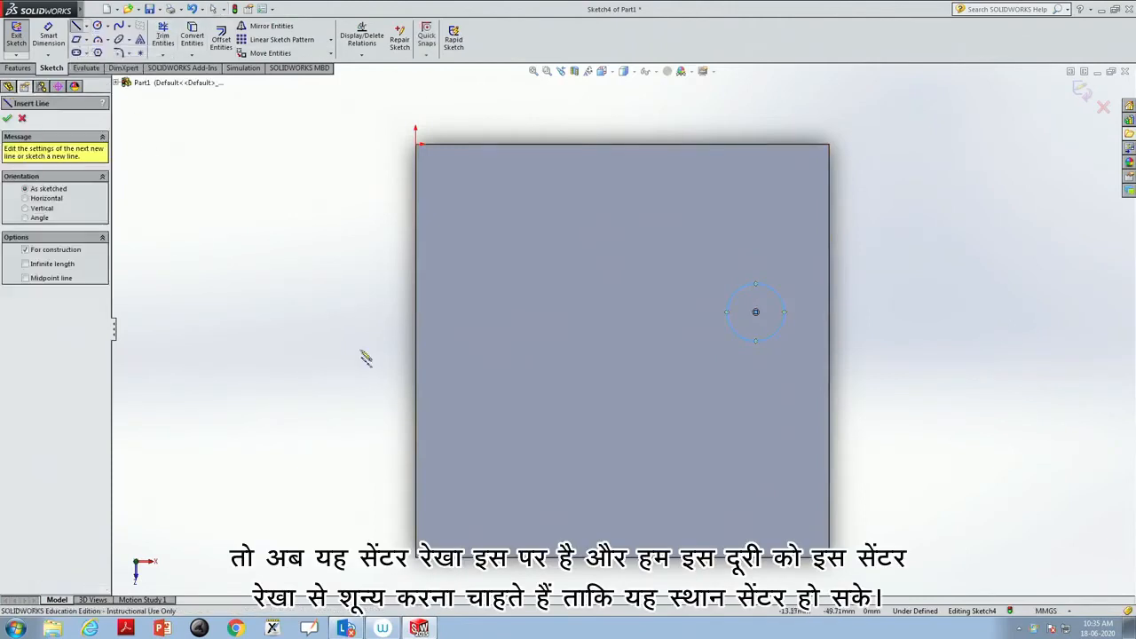
click(416, 352)
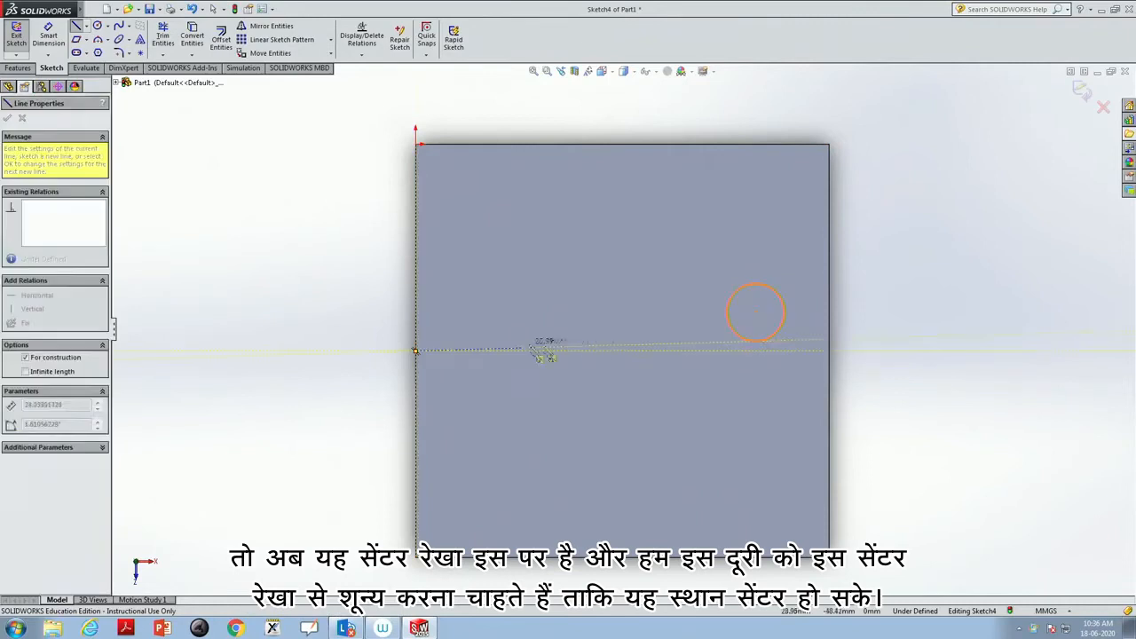
click(829, 351)
key(Escape)
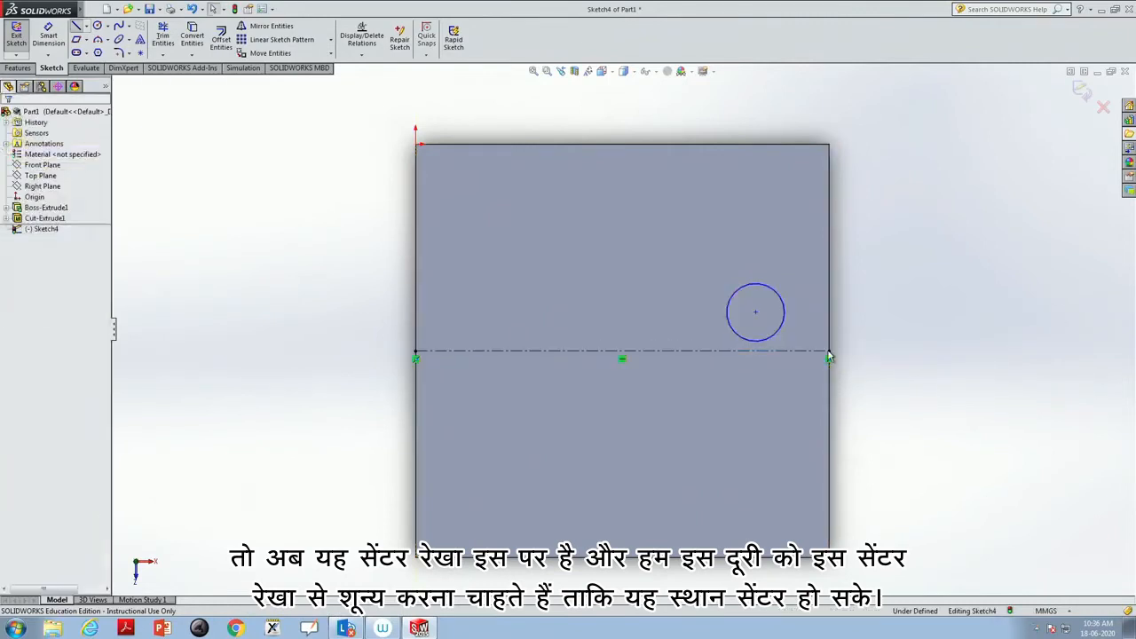
Dimension the circle's center to the horizontal centerline with a distance of 0 mm
click(52, 36)
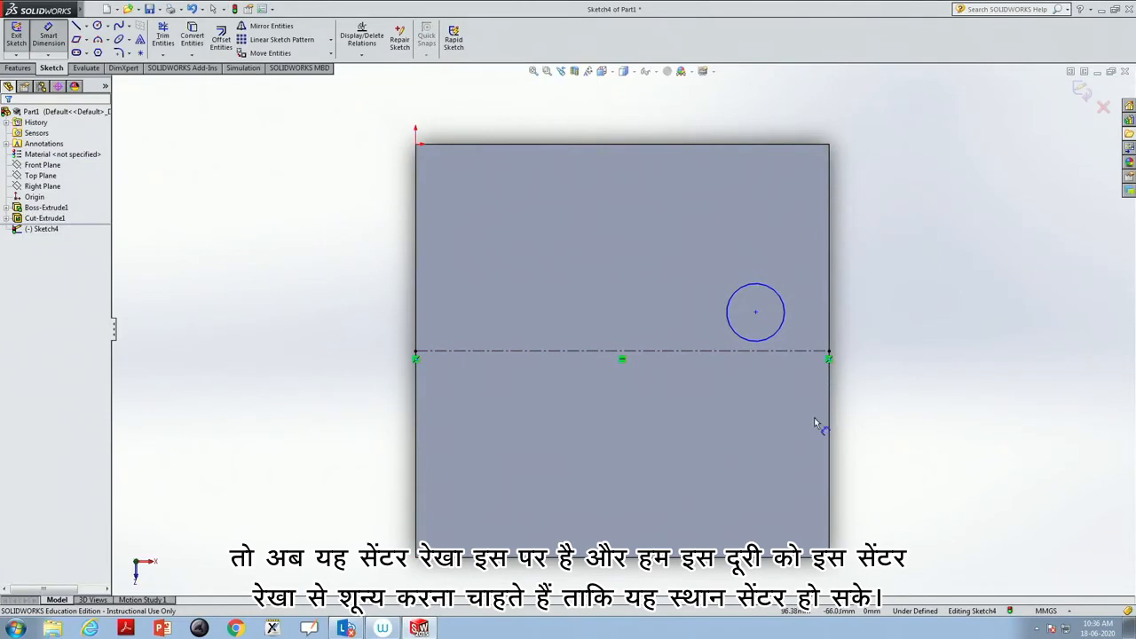
click(755, 314)
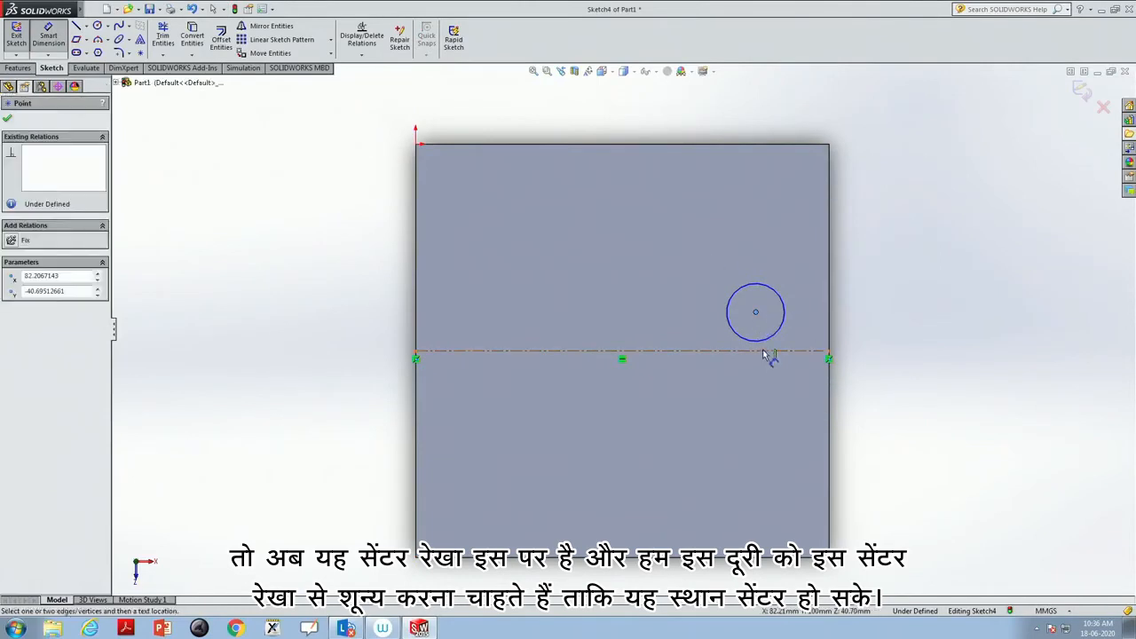
click(762, 352)
click(862, 346)
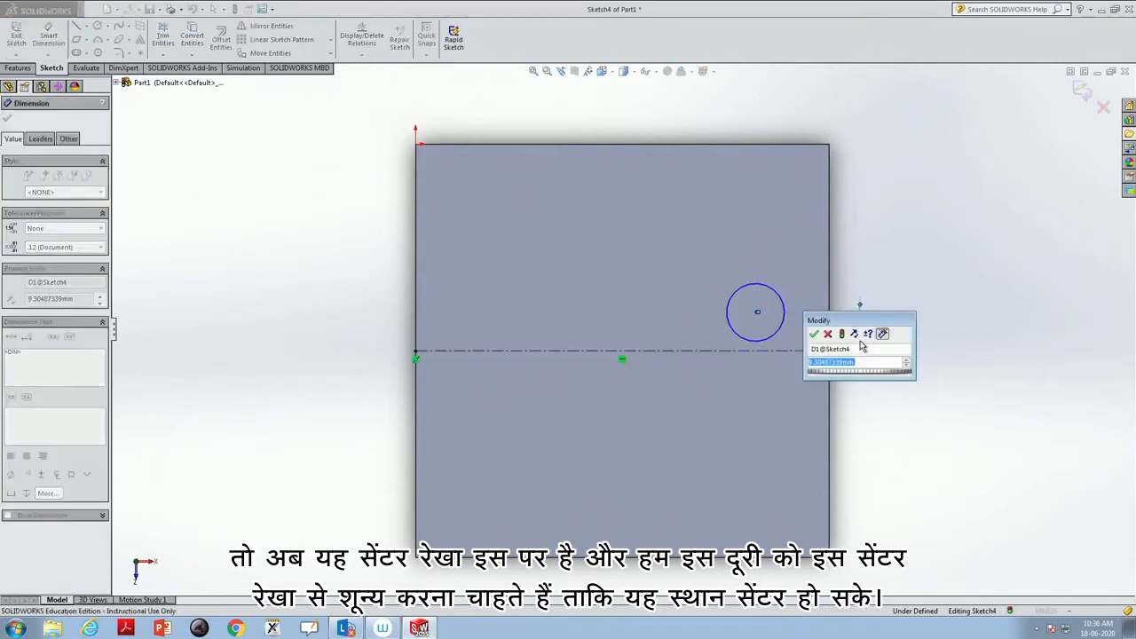
text(0)
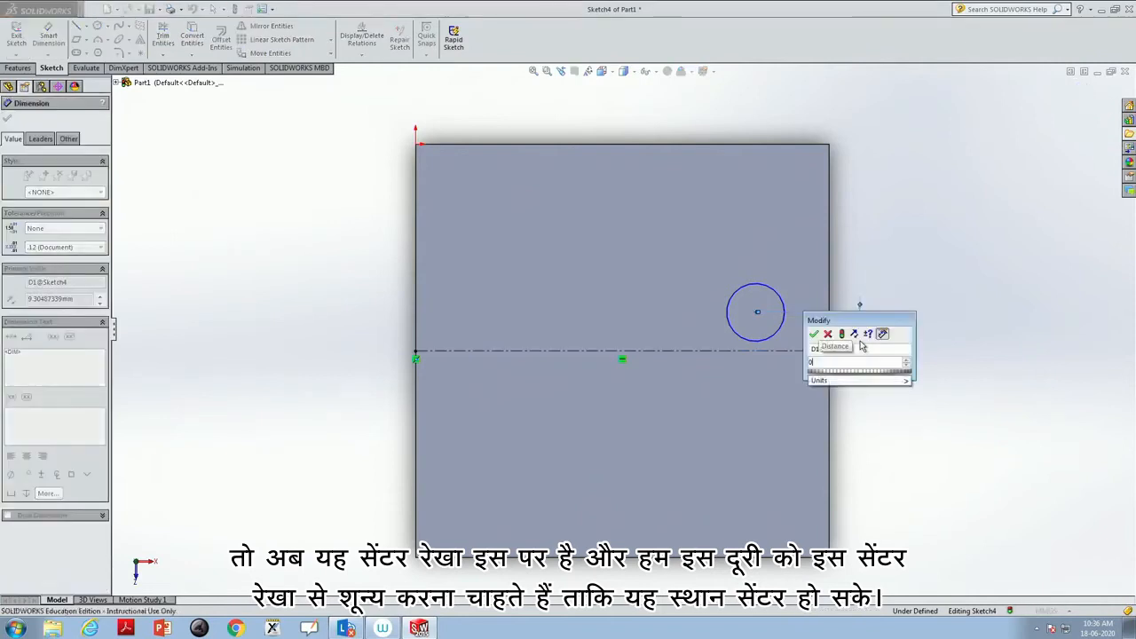
click(814, 336)
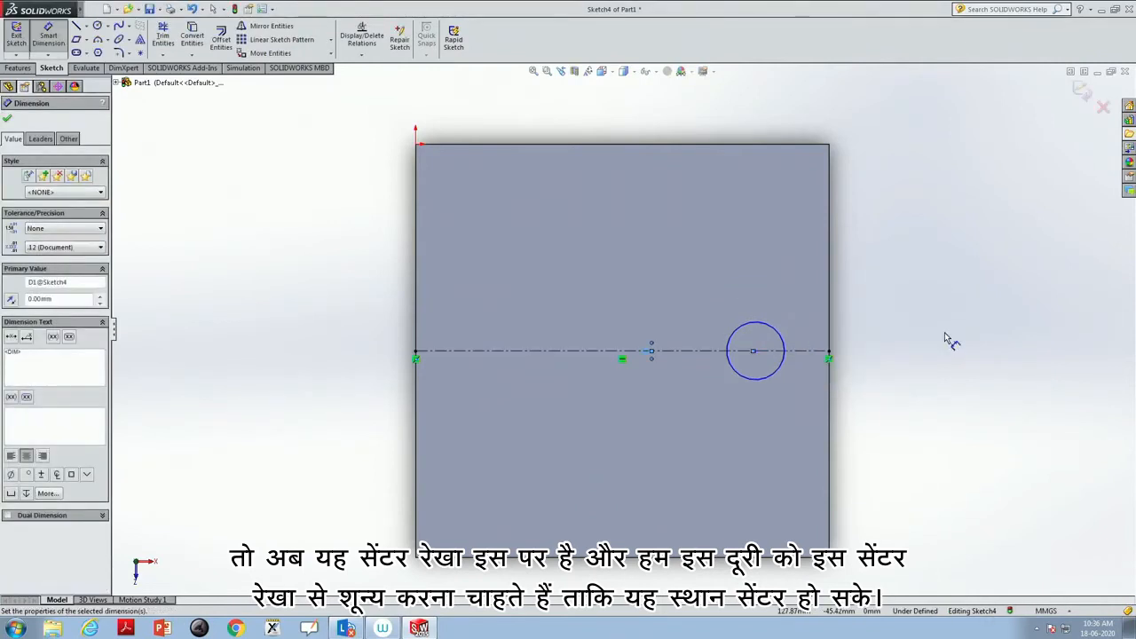
key(Escape)
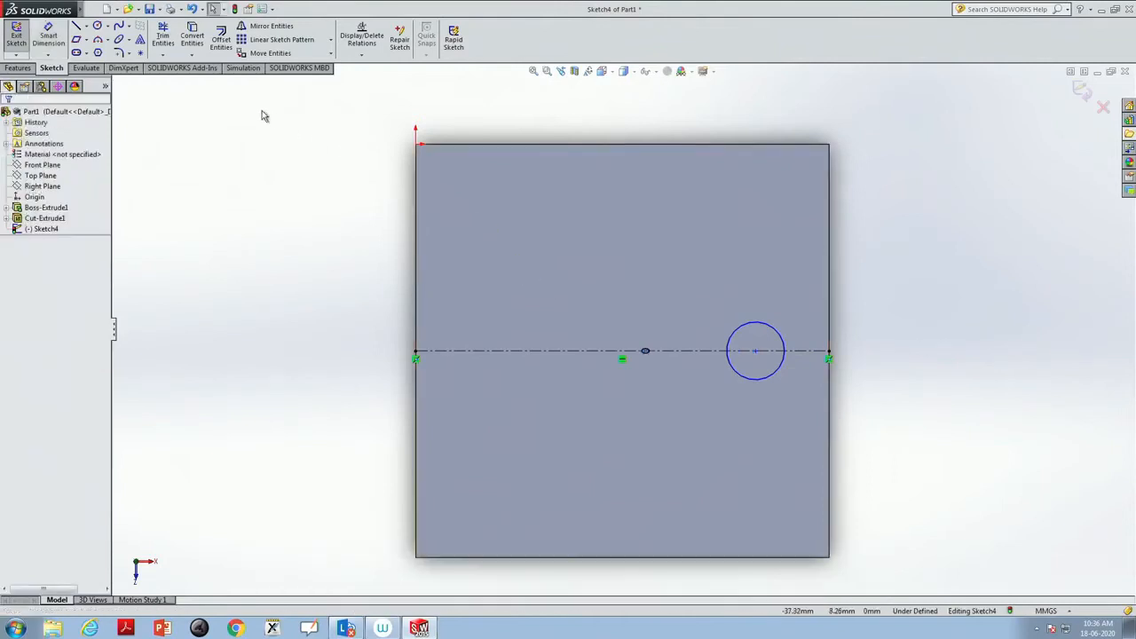
Extrude the circle as a 20 mm blind boss outward from the horizontal flange, merged with the bracket
click(754, 319)
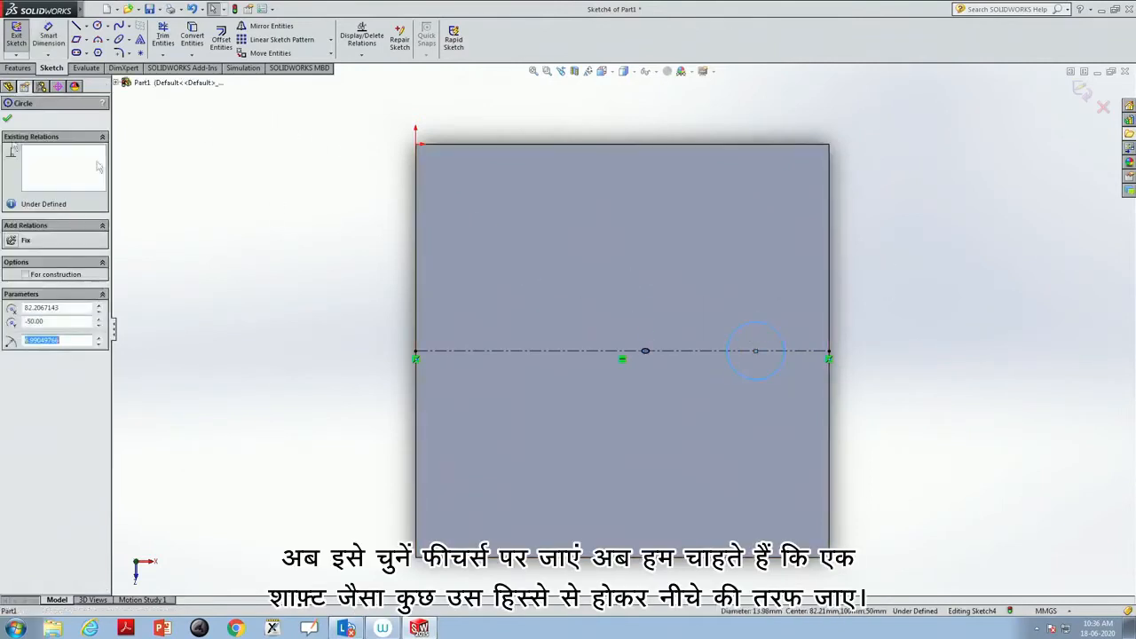
click(19, 69)
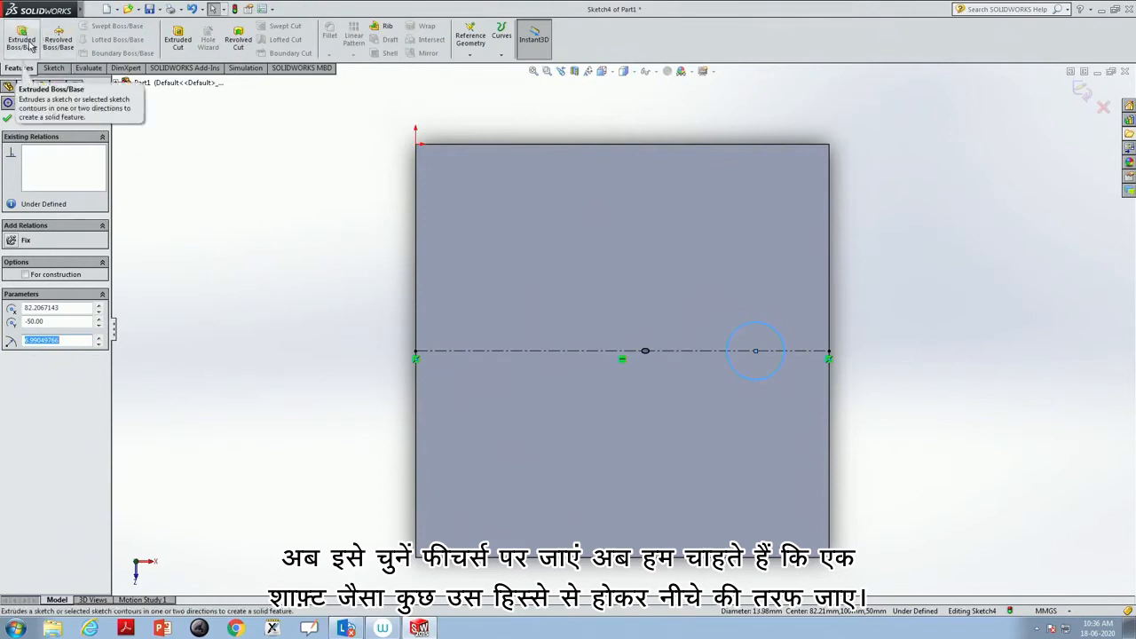
click(29, 46)
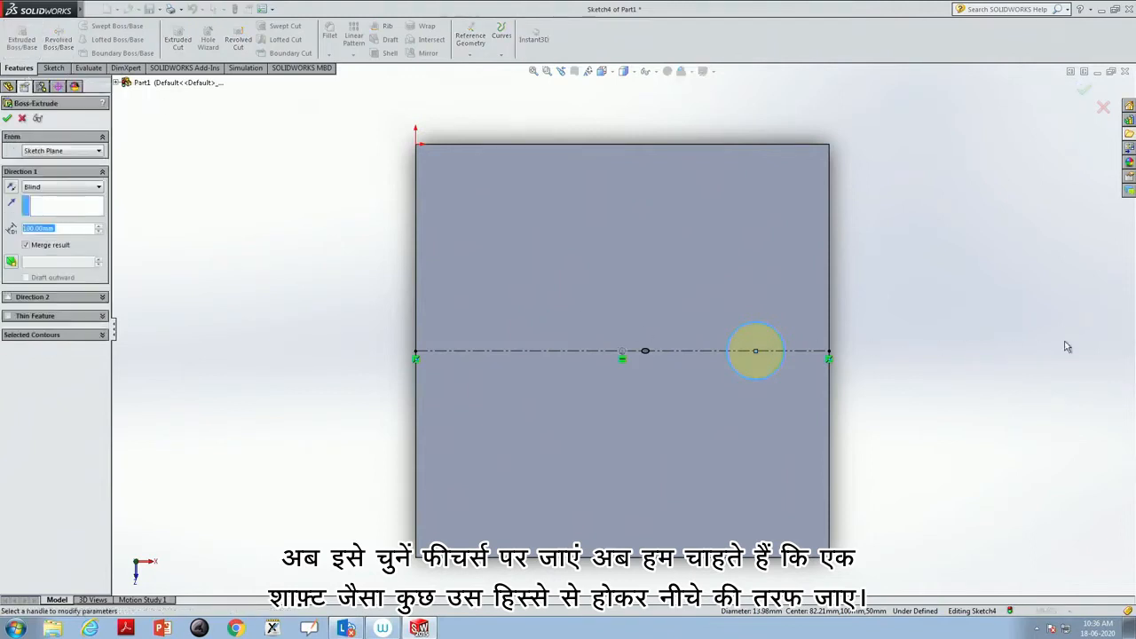
middle_drag(1052, 349, 981, 157)
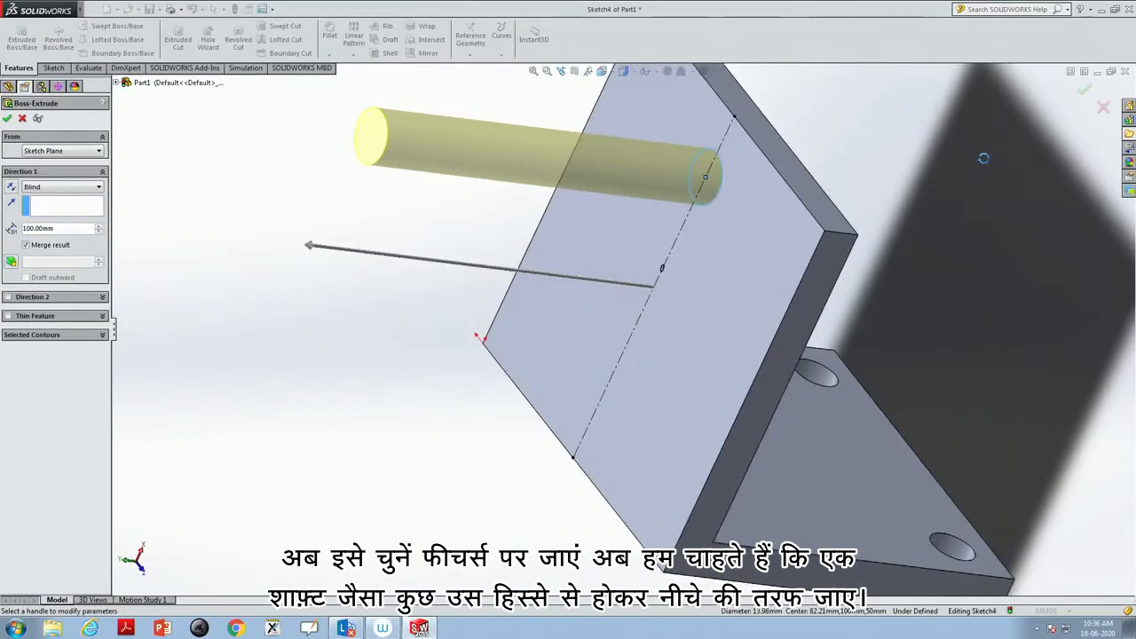
right_click(986, 162)
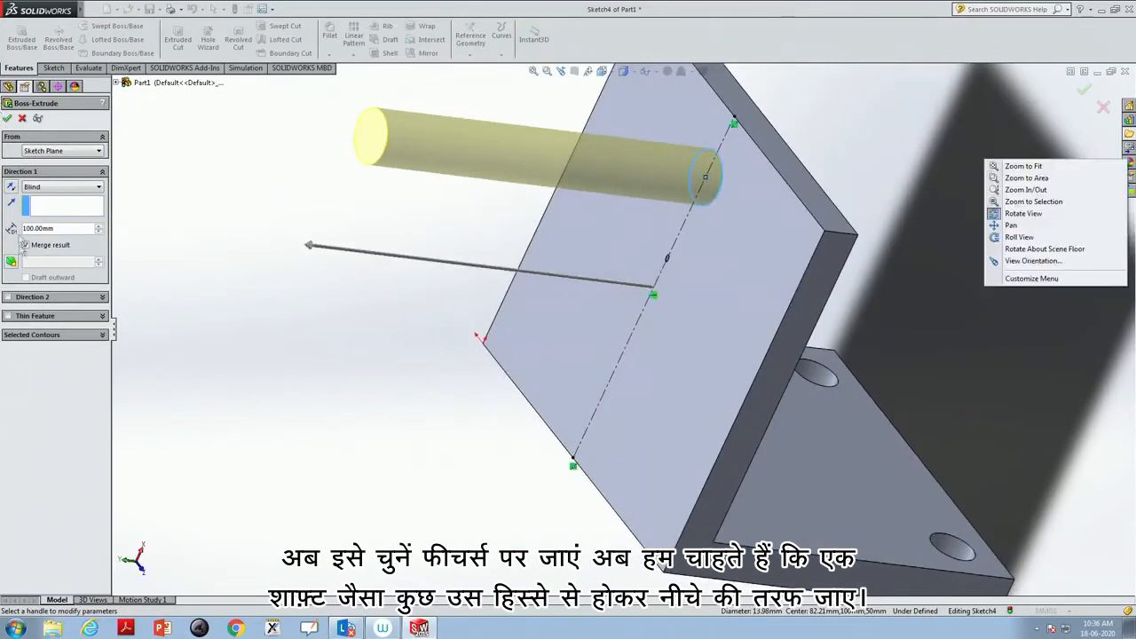
click(75, 228)
text(20)
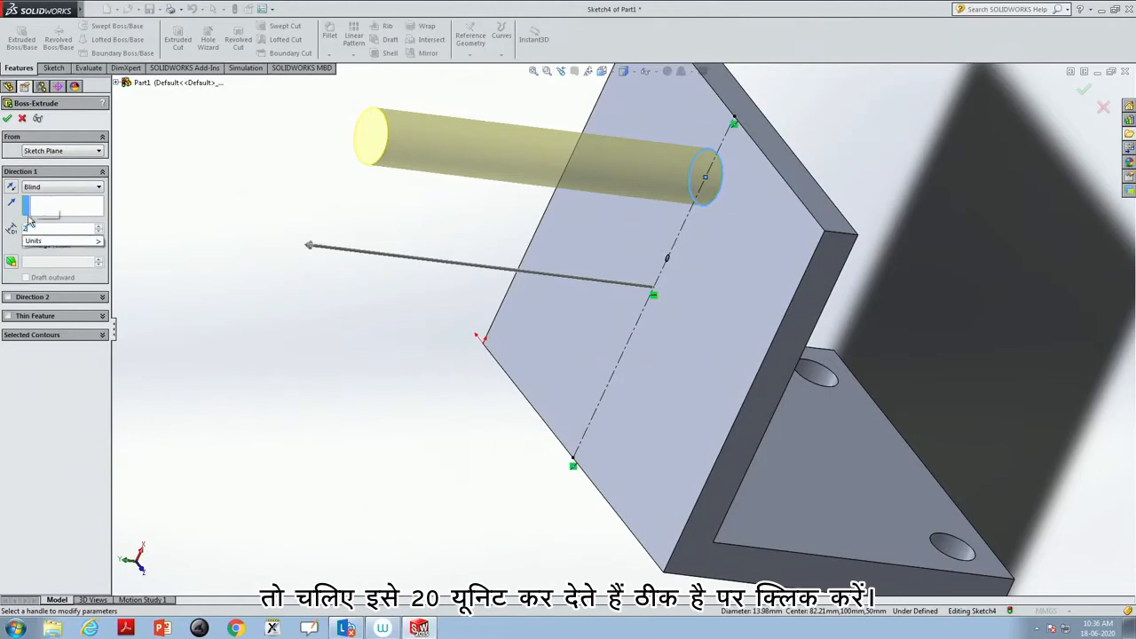
key(Return)
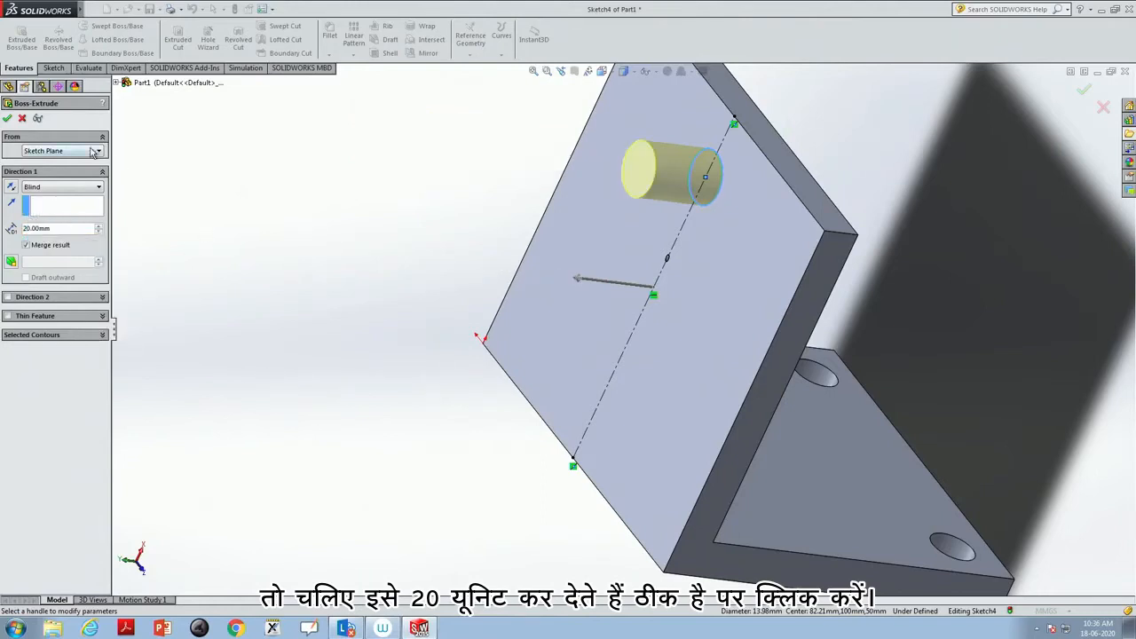
click(7, 118)
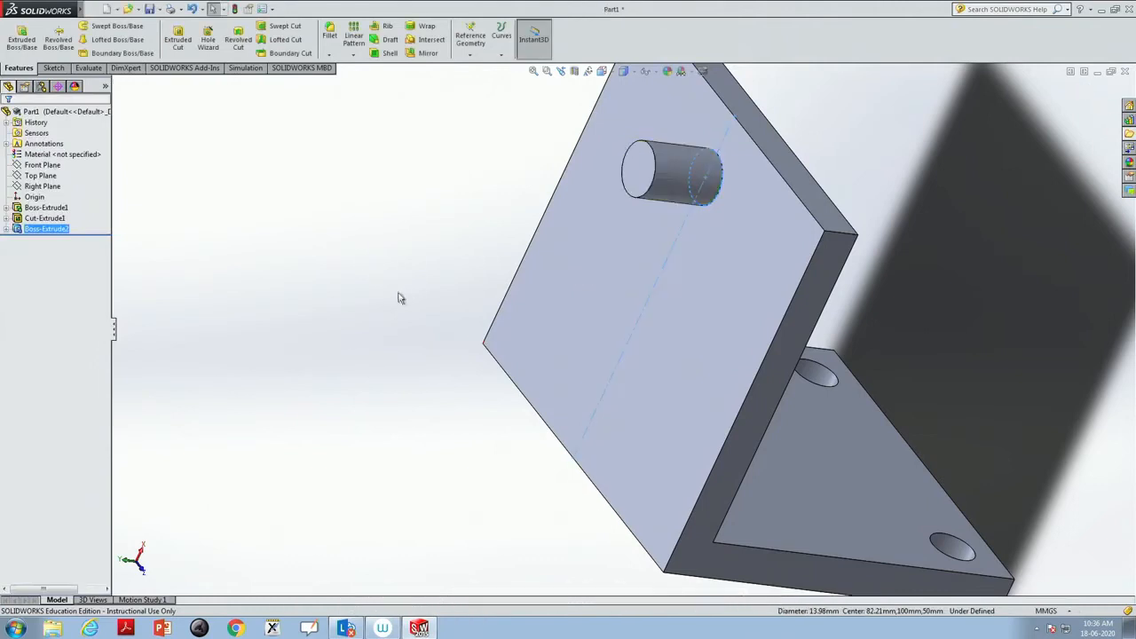
Start a reference plane referencing the horizontal flange's upper face and the outer edge it shares with the vertical flange
middle_drag(399, 317, 460, 230)
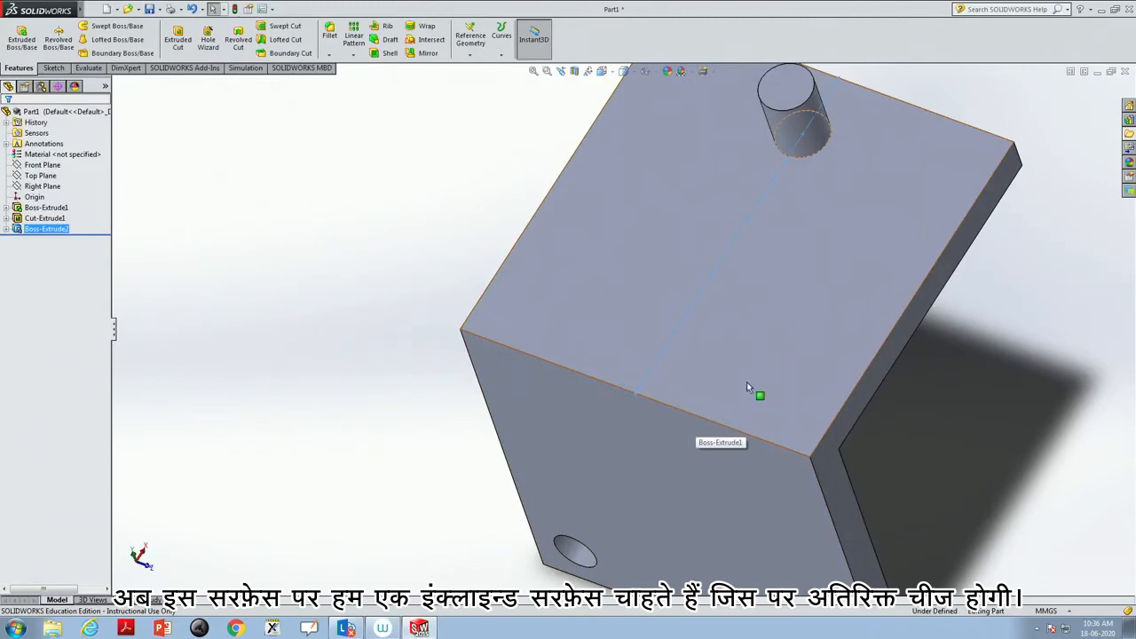
key(Escape)
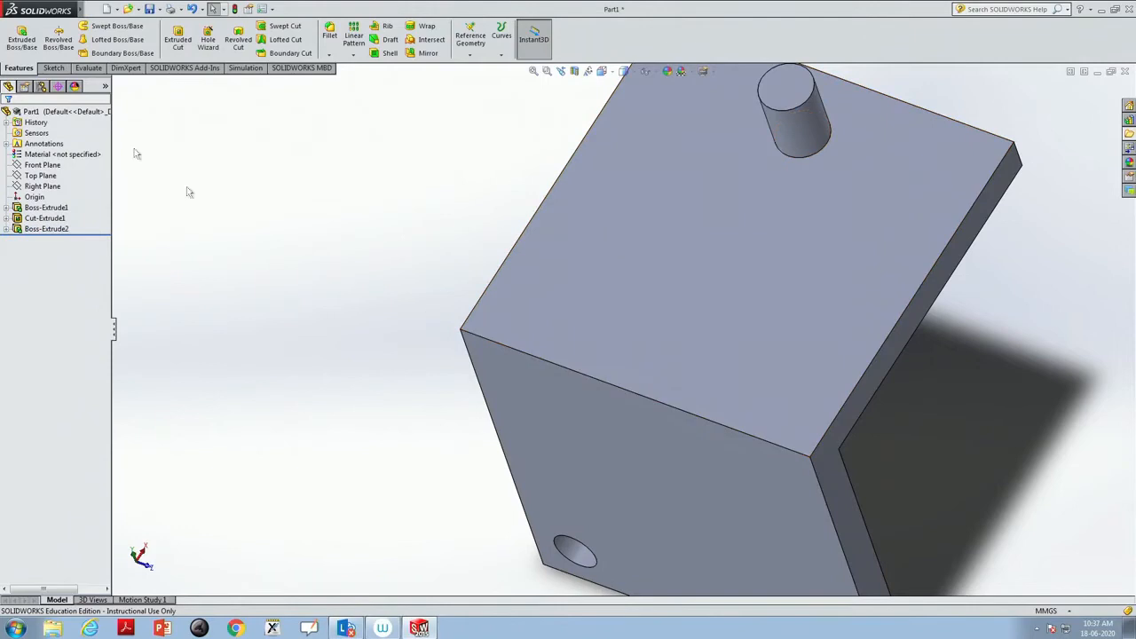
click(472, 55)
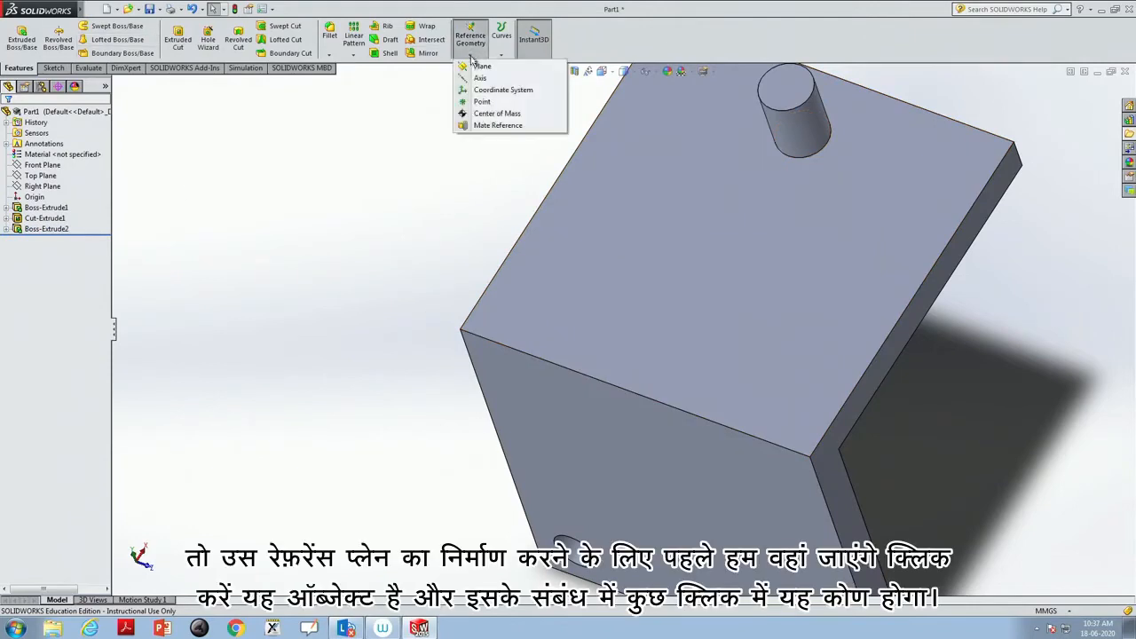
click(484, 73)
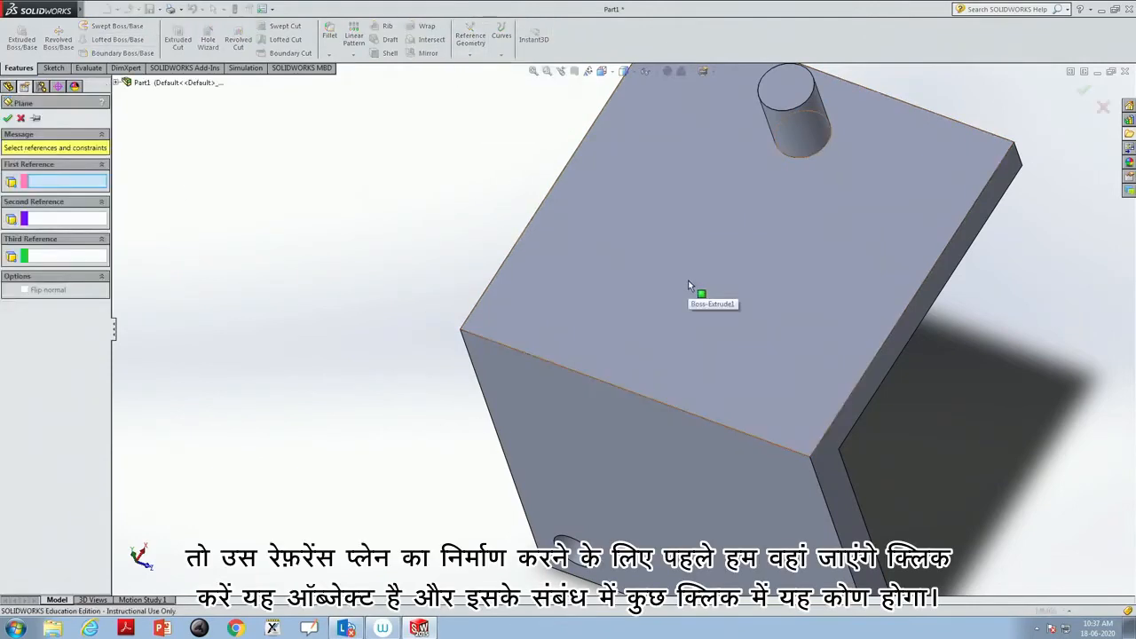
click(687, 279)
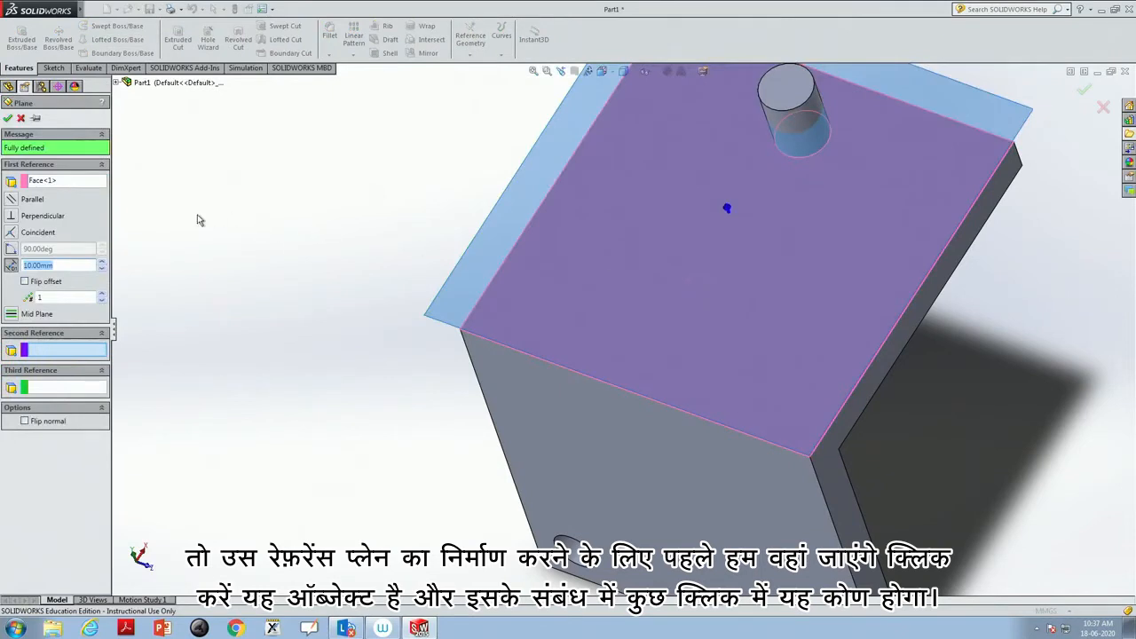
click(34, 353)
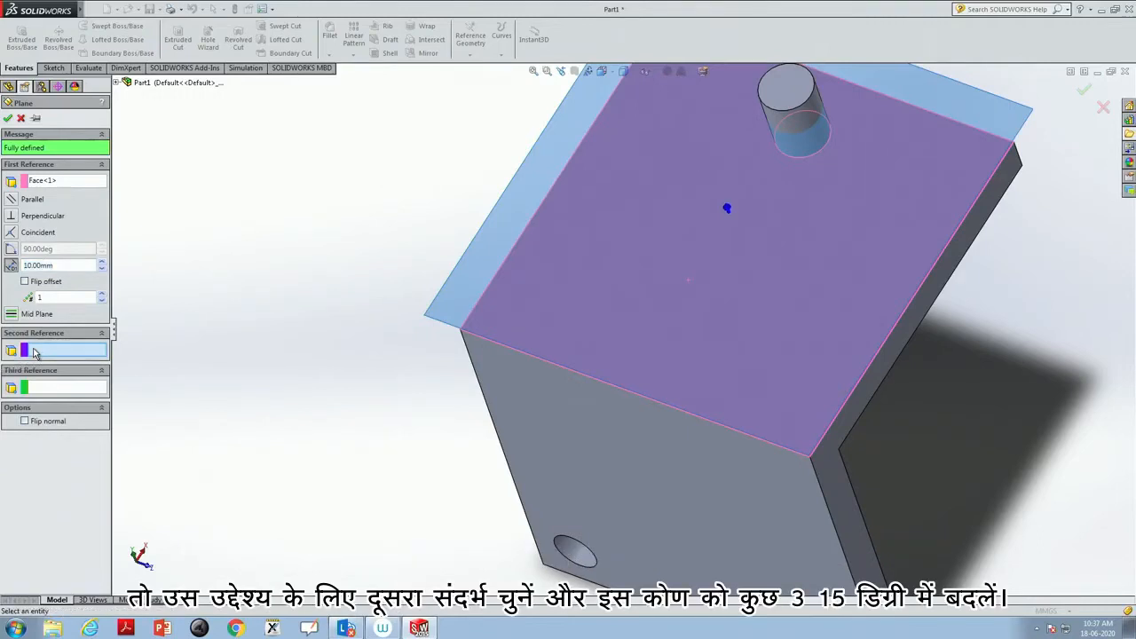
click(631, 393)
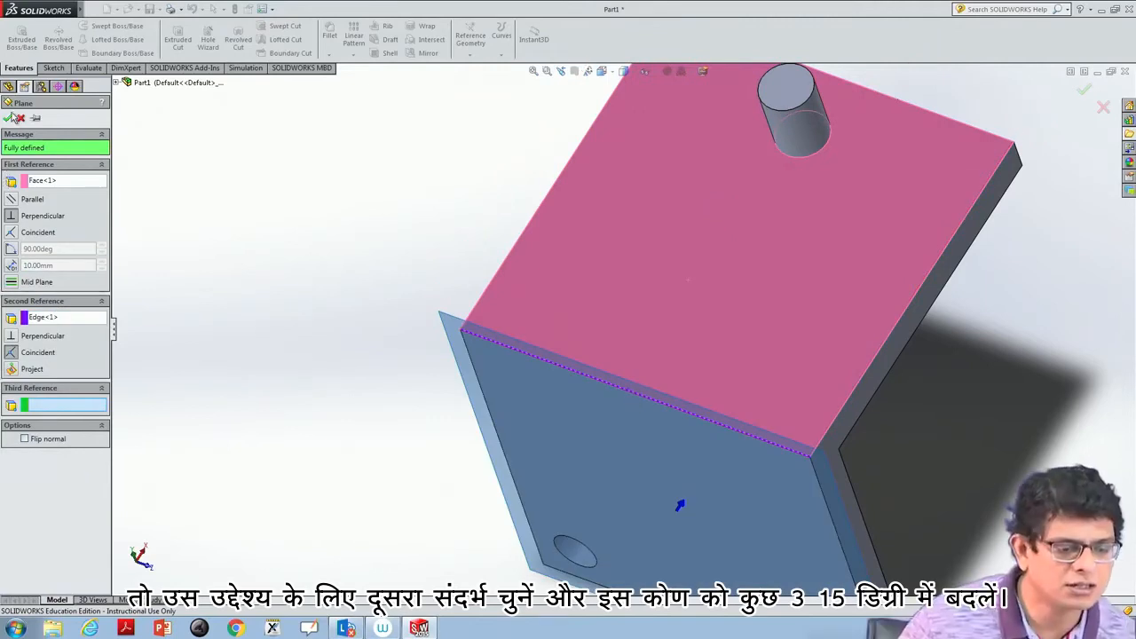
Define the reference plane at an angle of 315° to the horizontal flange's upper face
click(10, 251)
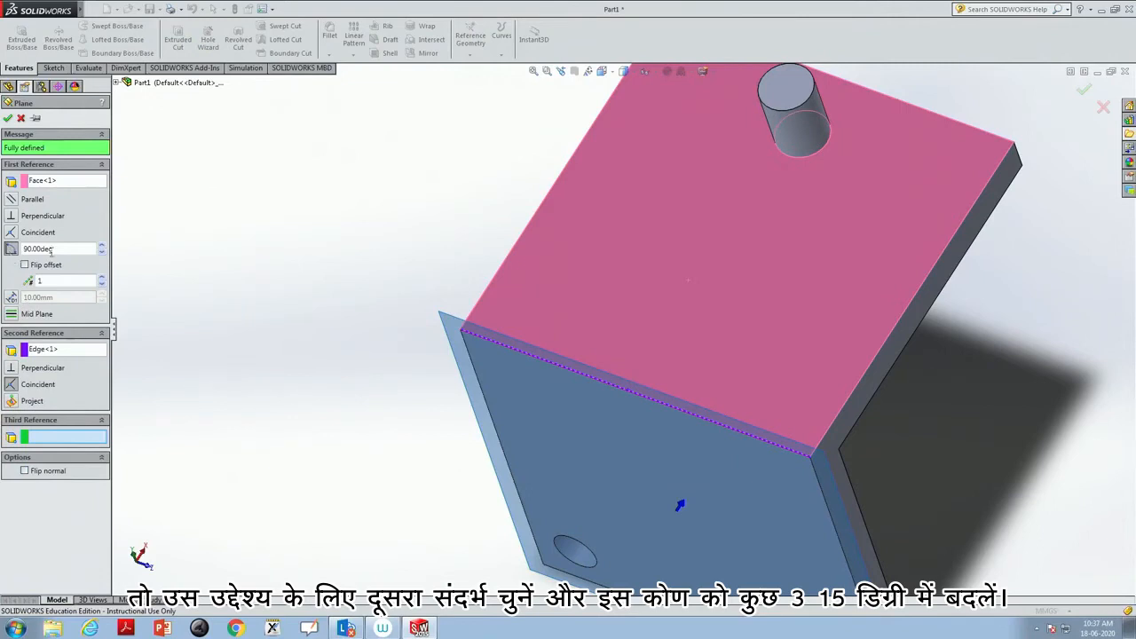
drag(79, 247, 6, 236)
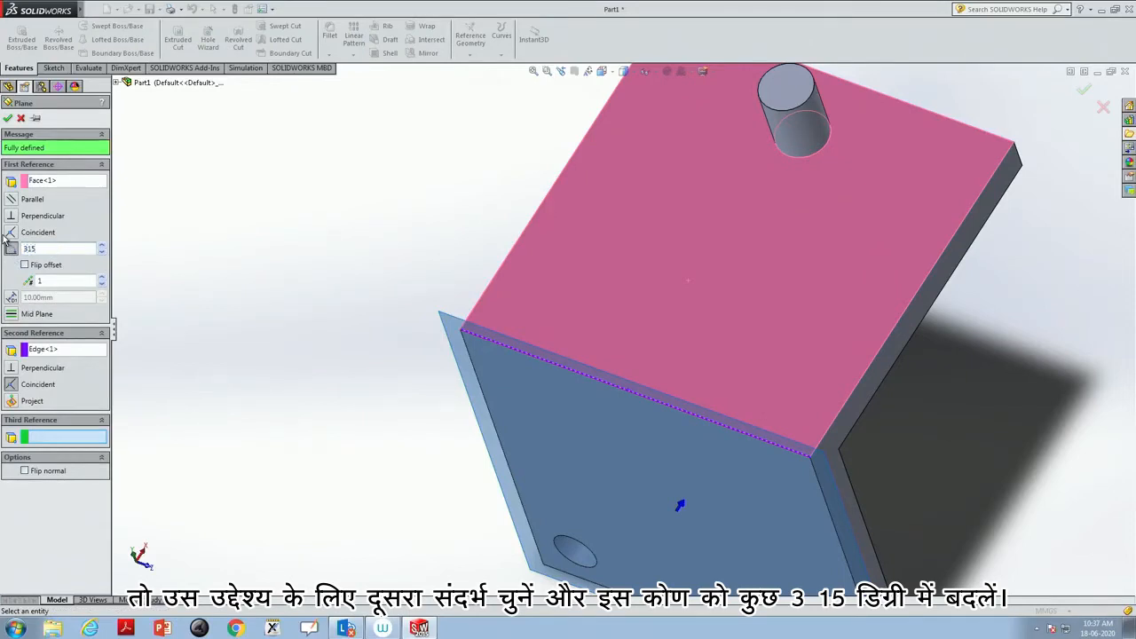
key(Return)
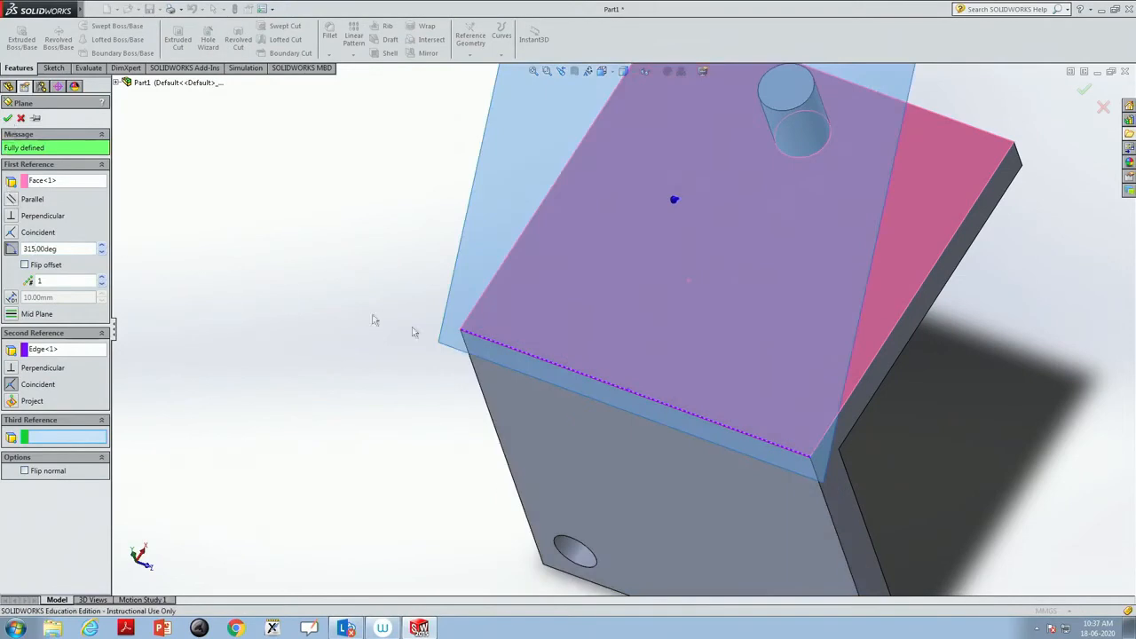
middle_drag(857, 426, 843, 408)
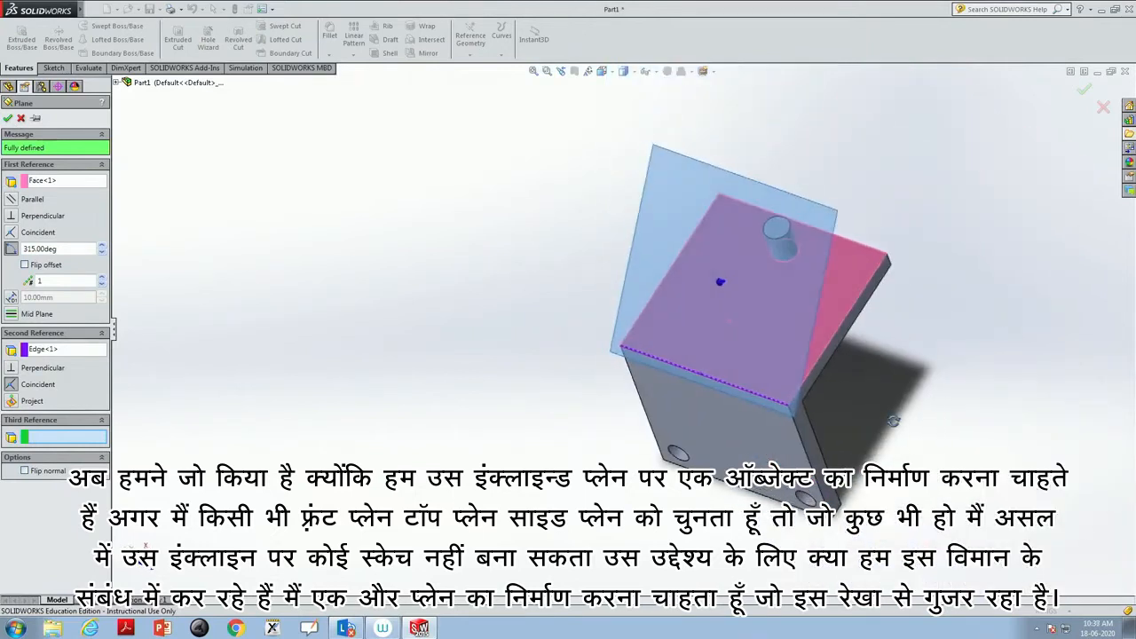
middle_drag(893, 421, 842, 335)
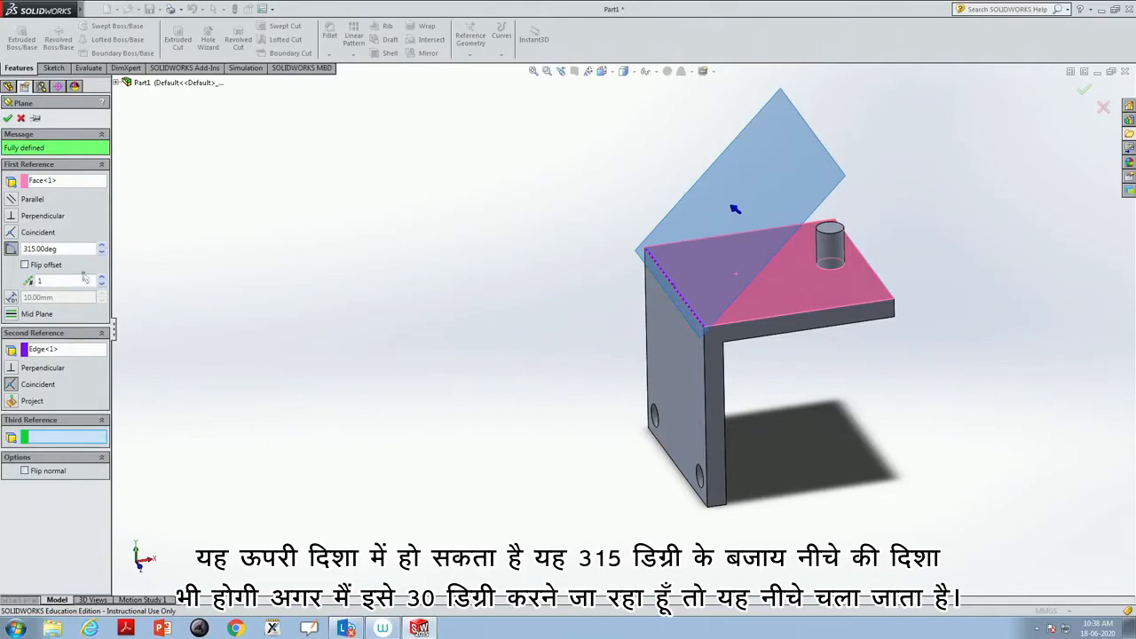
Try an angle of 30° for the reference plane
drag(76, 248, 22, 249)
click(64, 280)
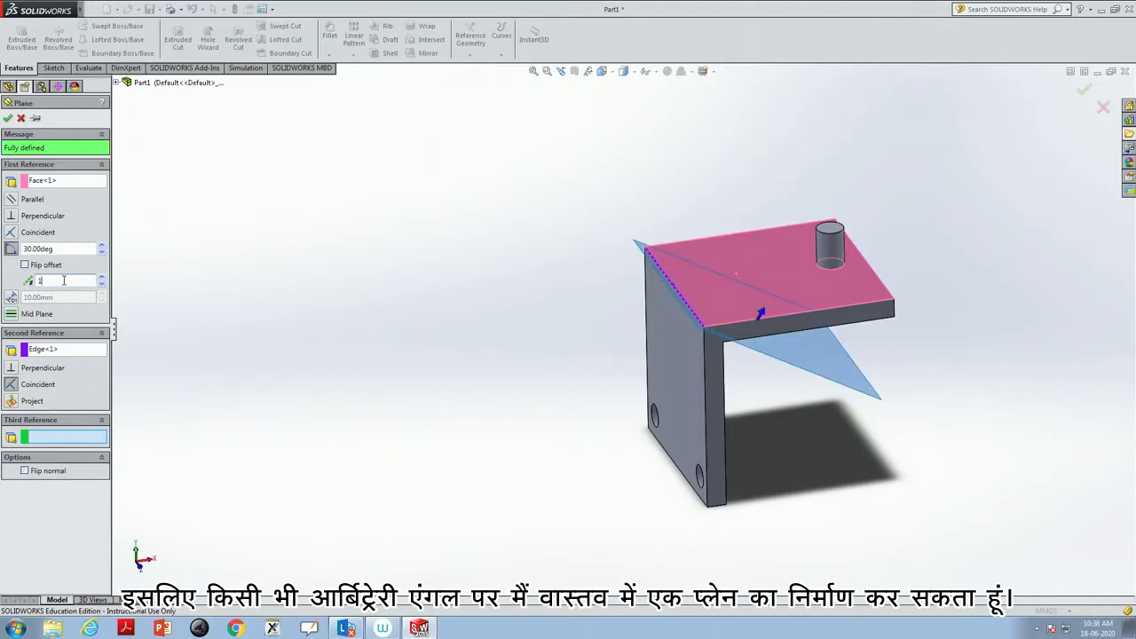
Set the reference plane's angle back to 315° and create the plane
drag(64, 250, 22, 244)
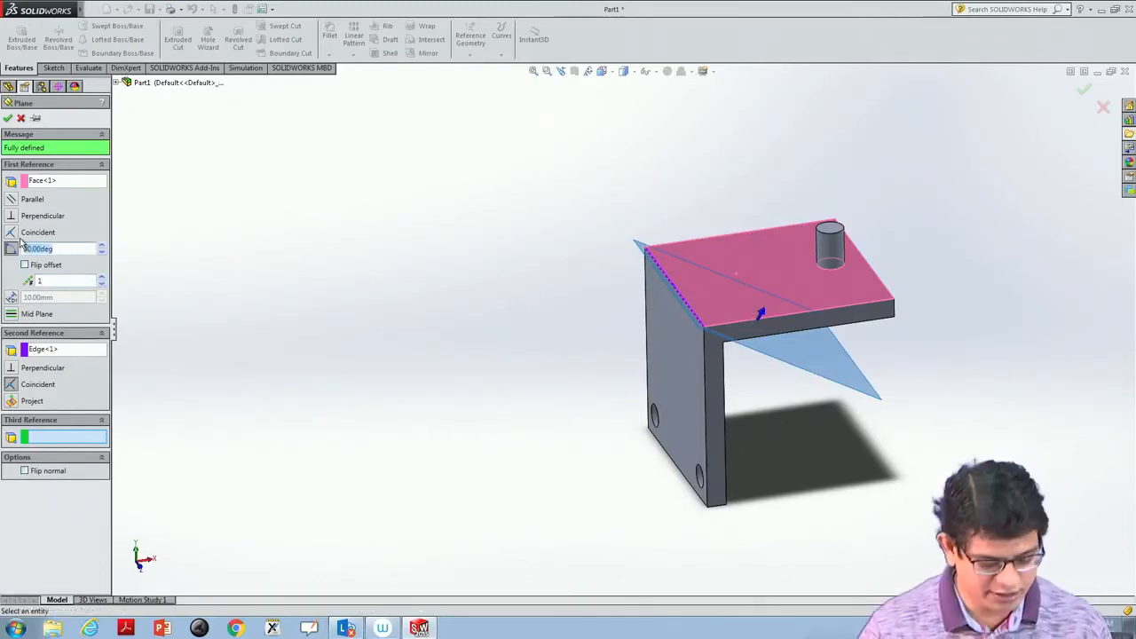
text(315)
key(Return)
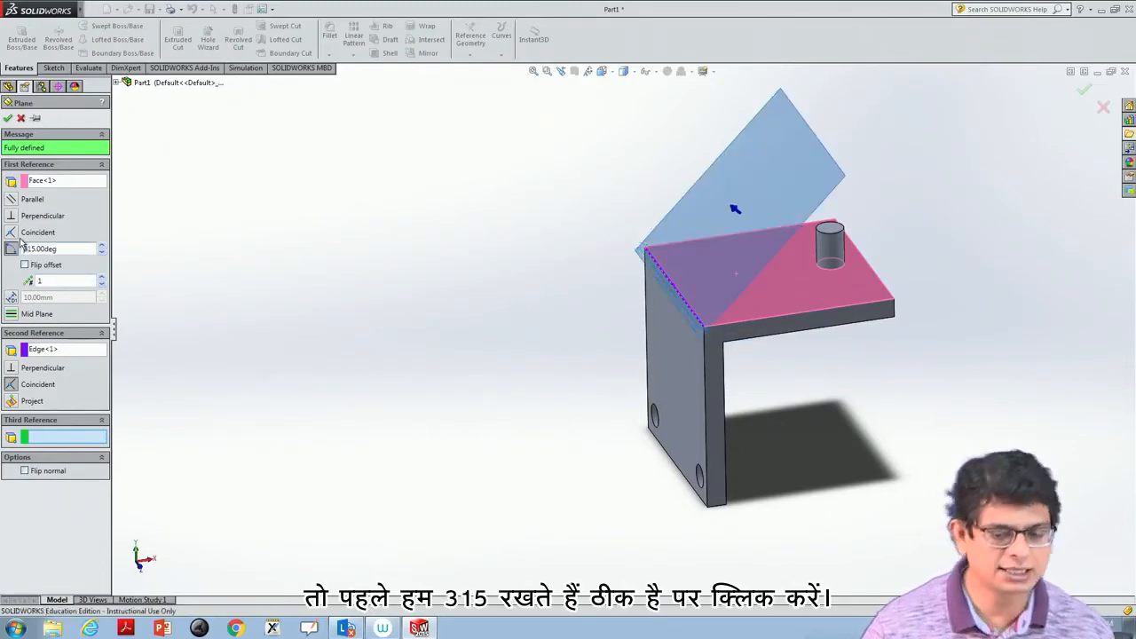
click(7, 117)
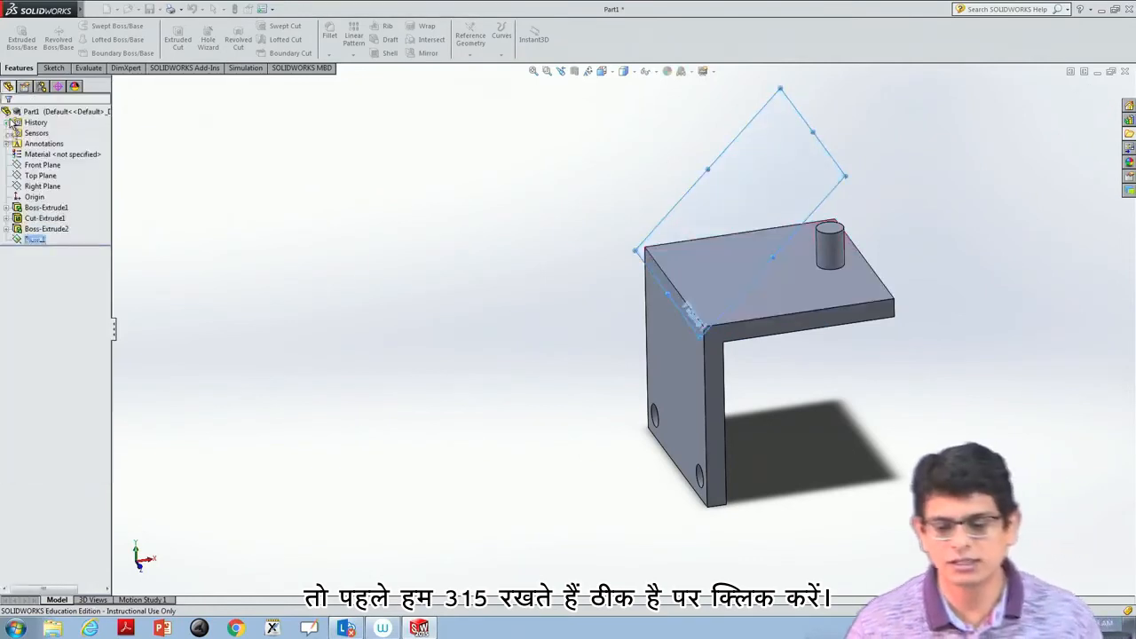
On the inclined plane, sketch a circle about 22 mm in diameter, roughly centered across the flange between the bend edge and the boss
click(747, 205)
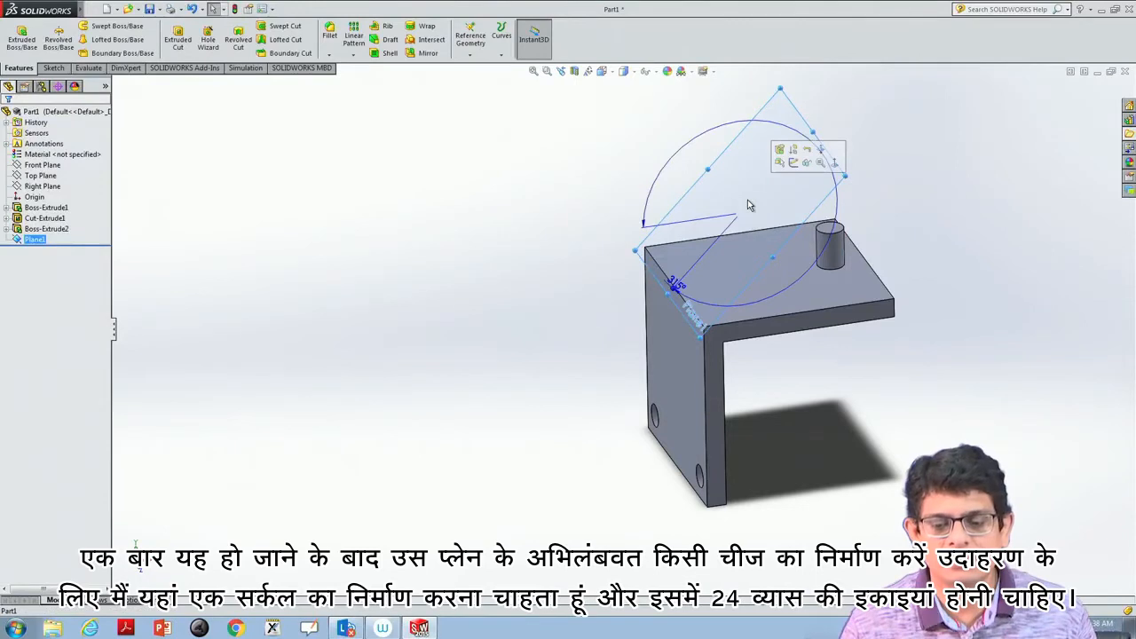
click(834, 165)
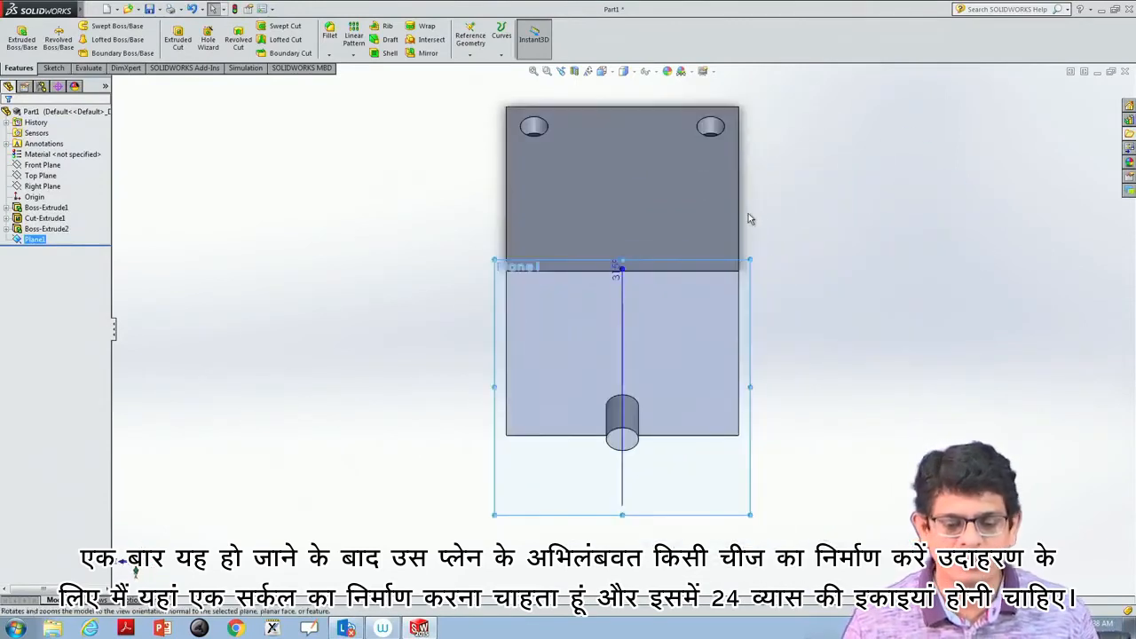
click(51, 68)
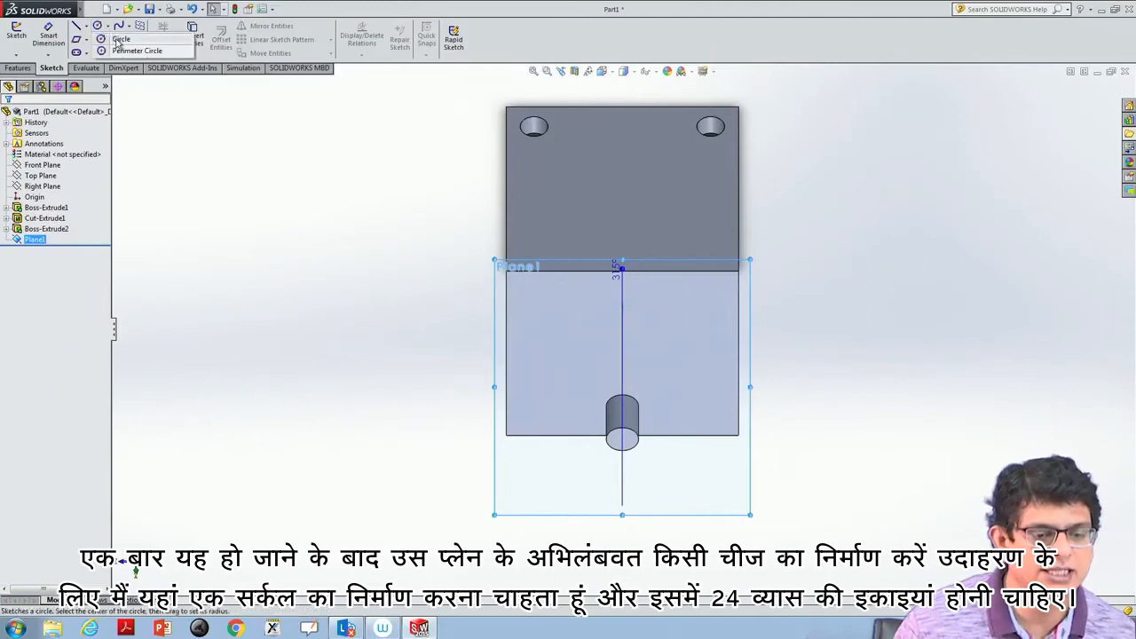
click(98, 26)
click(622, 337)
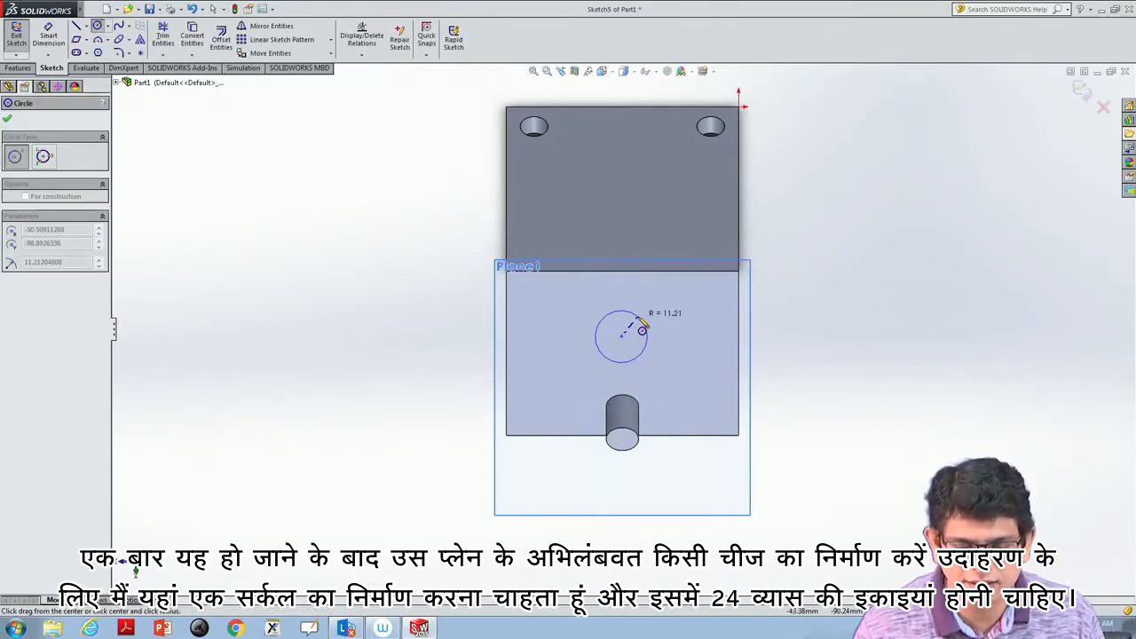
click(642, 329)
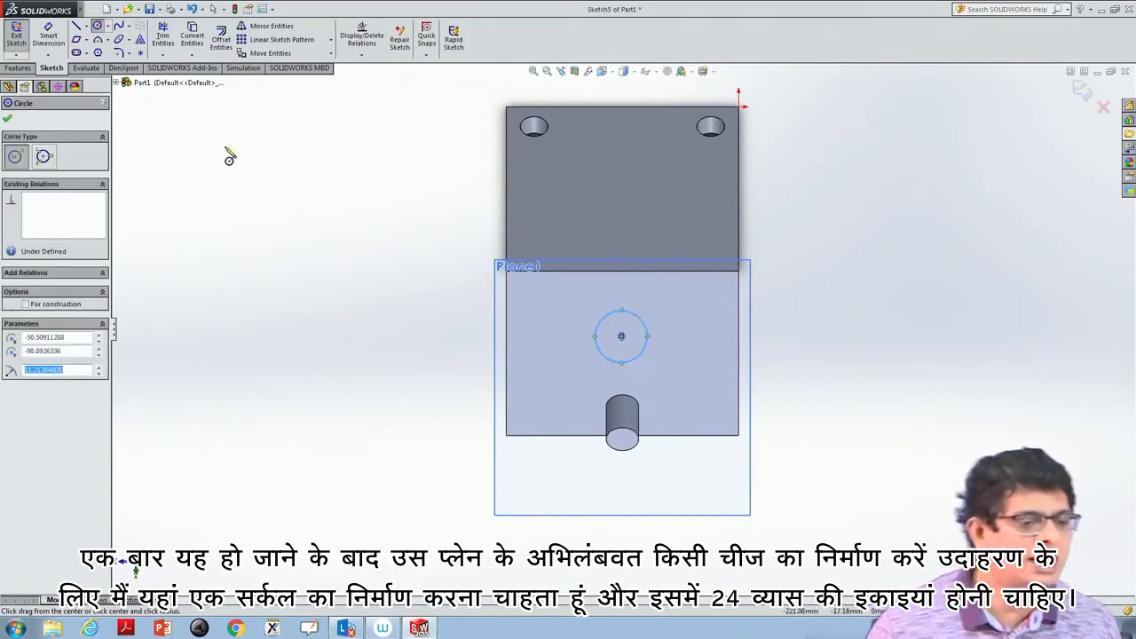
Dimension the circle on the inclined plane with a diameter of 24 mm
click(48, 38)
click(648, 335)
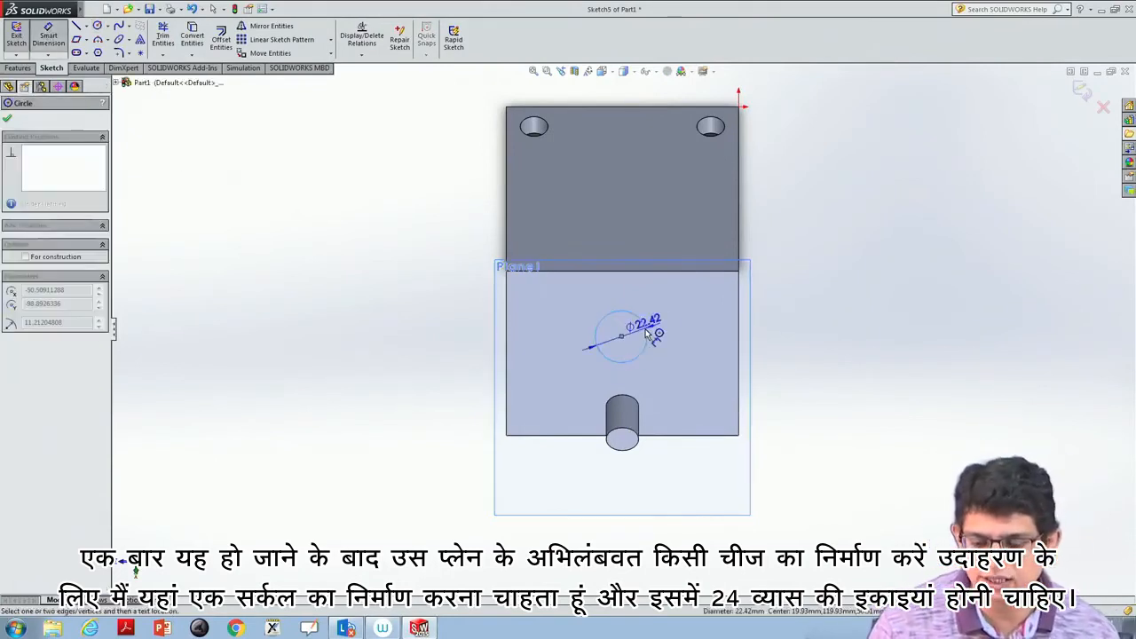
click(678, 330)
text(24)
key(Return)
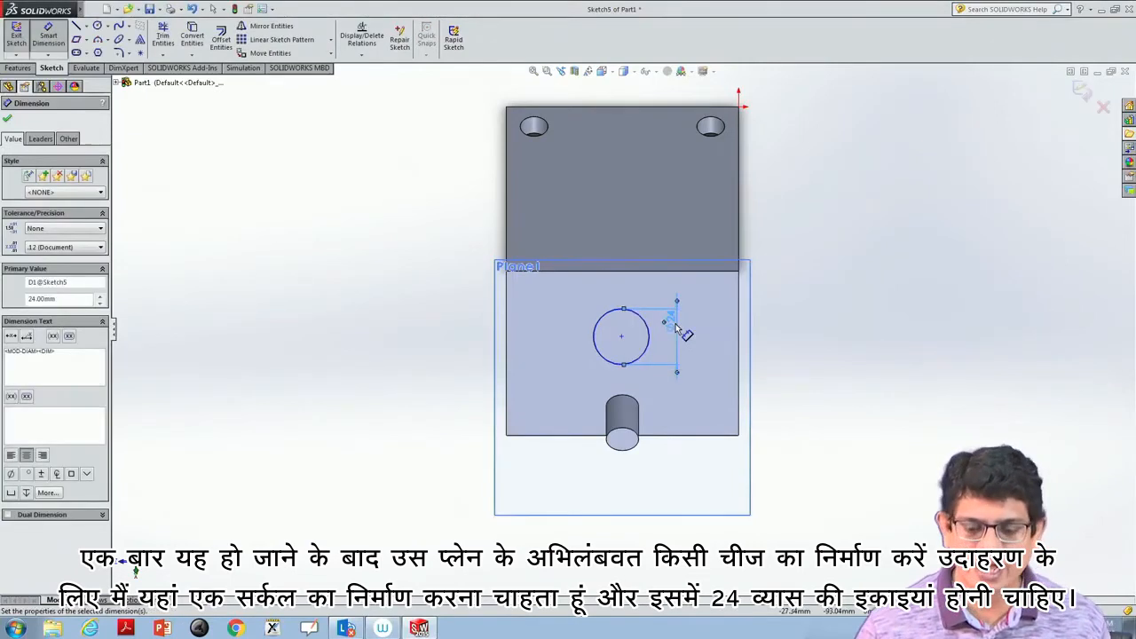
click(284, 302)
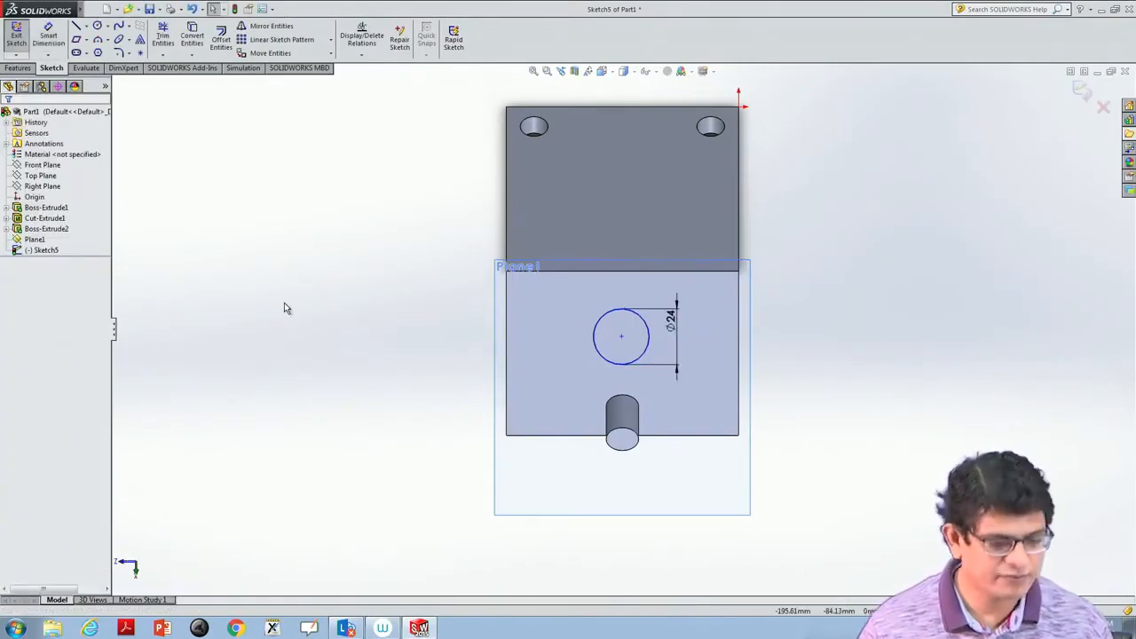
Draw two vertical lines about 28 mm long, tangent to the circle's sides and ending on the bend edge, joined by a line along that edge
click(85, 26)
click(97, 33)
click(595, 336)
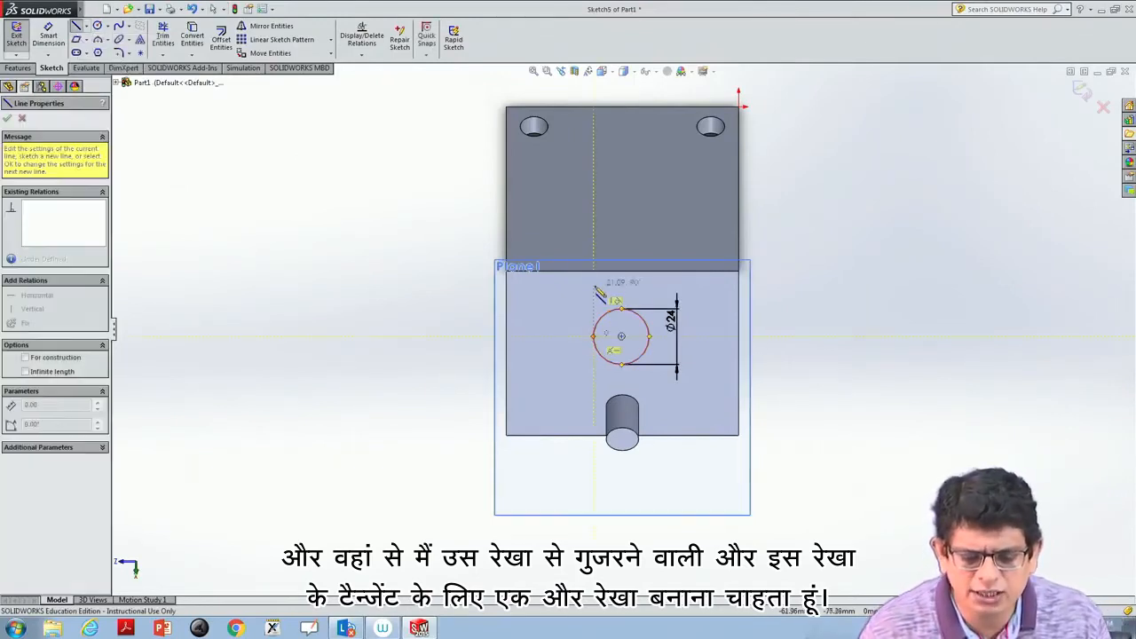
click(595, 274)
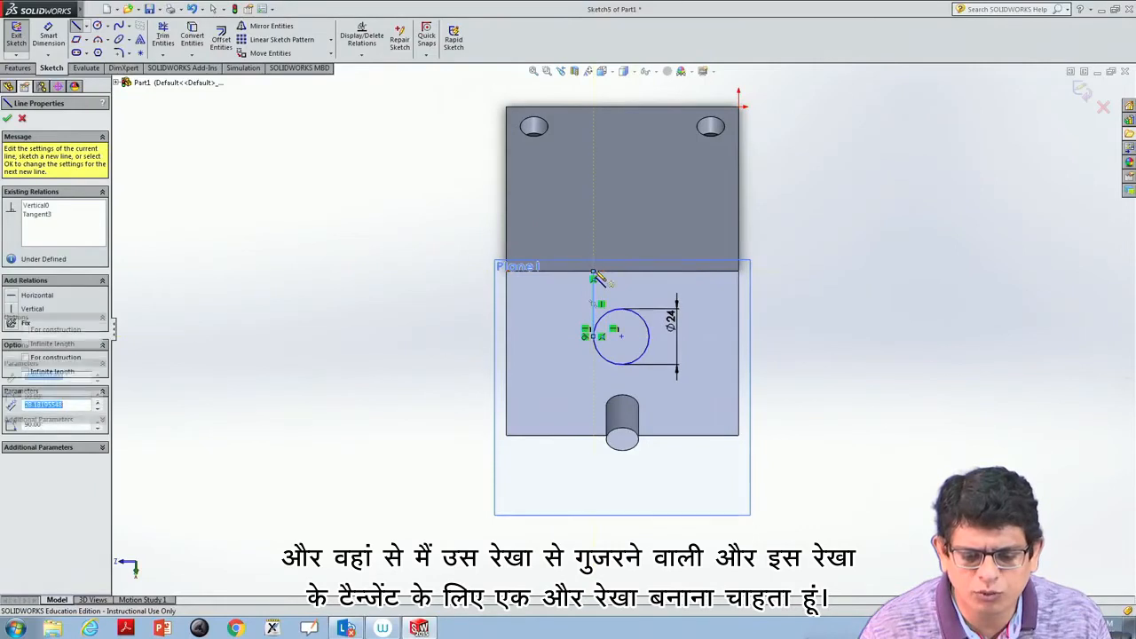
click(649, 271)
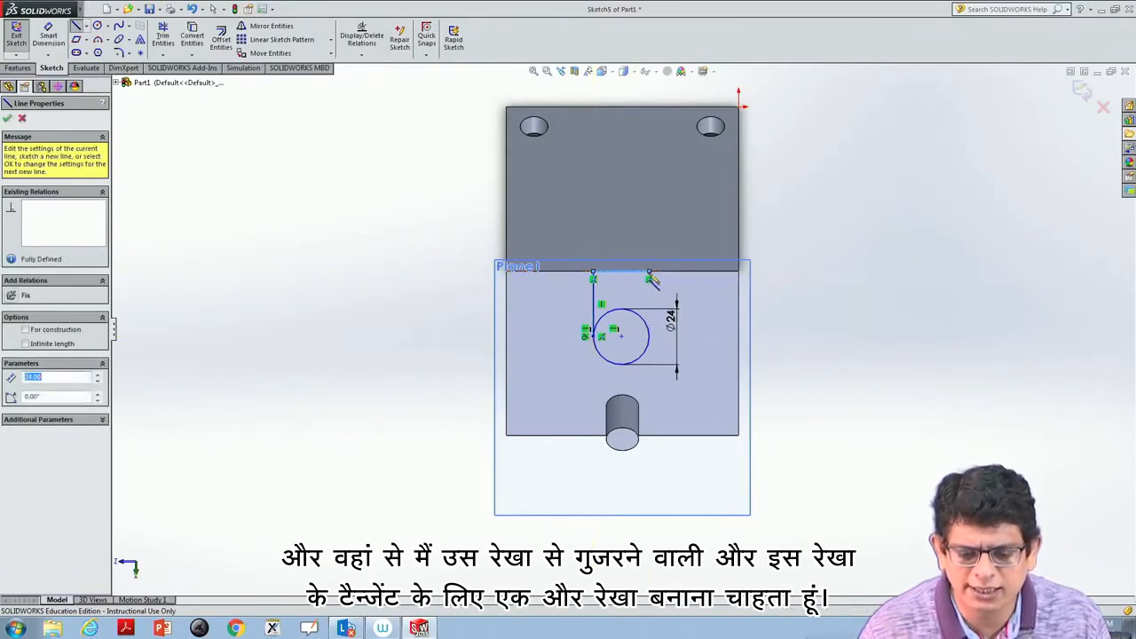
click(651, 337)
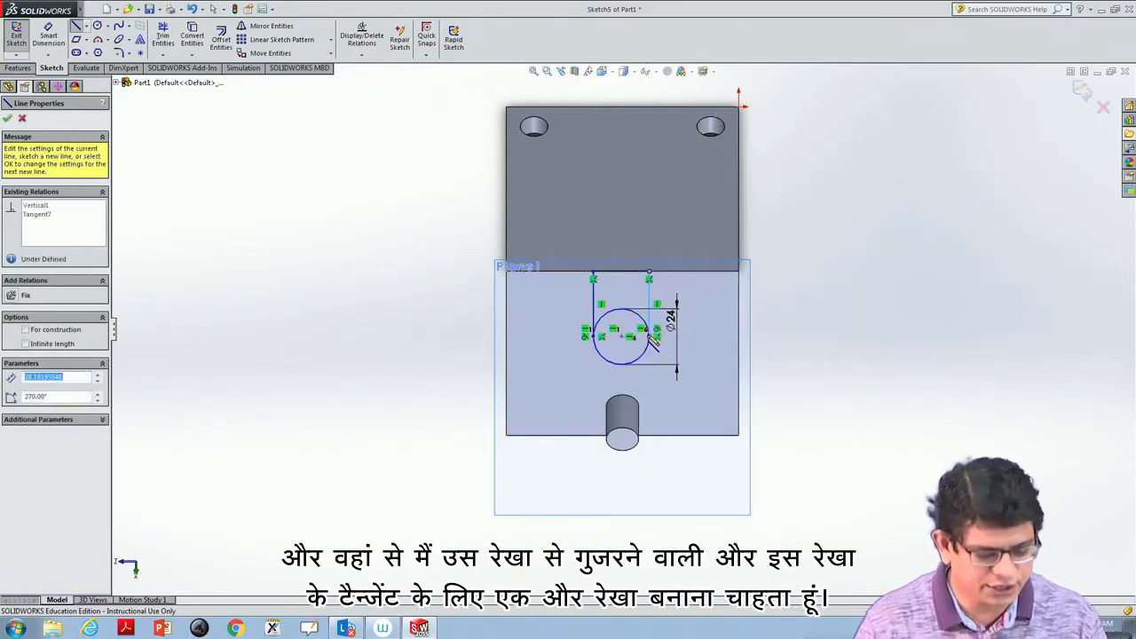
key(Escape)
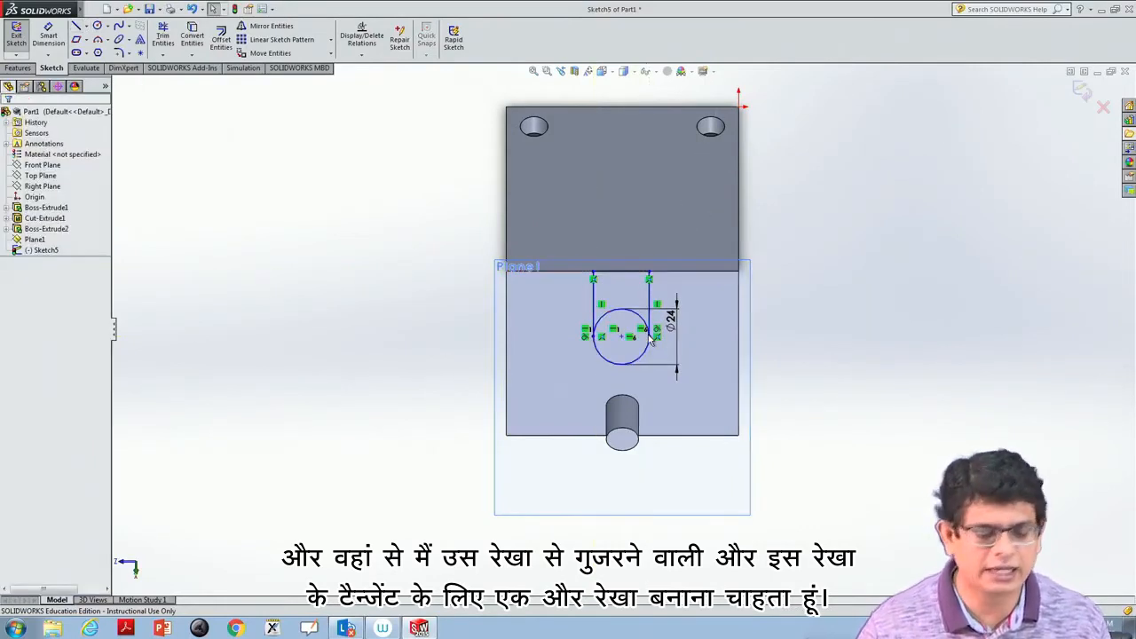
Trim the circle's arc between the two tangent lines to leave a closed U-shaped profile
click(161, 36)
drag(619, 300, 626, 318)
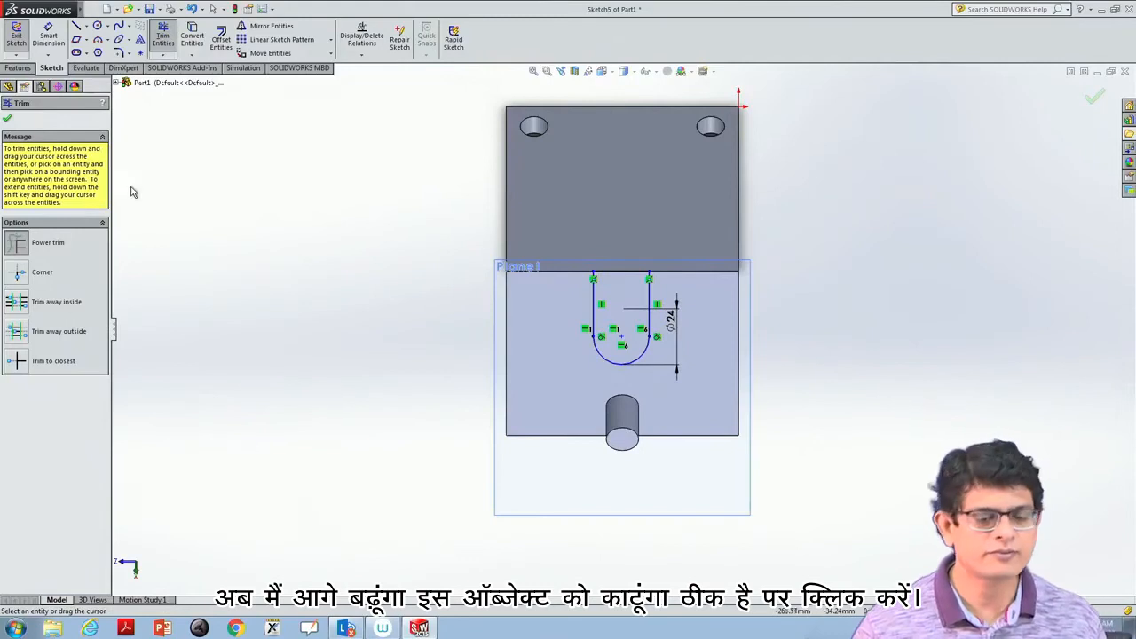
click(8, 120)
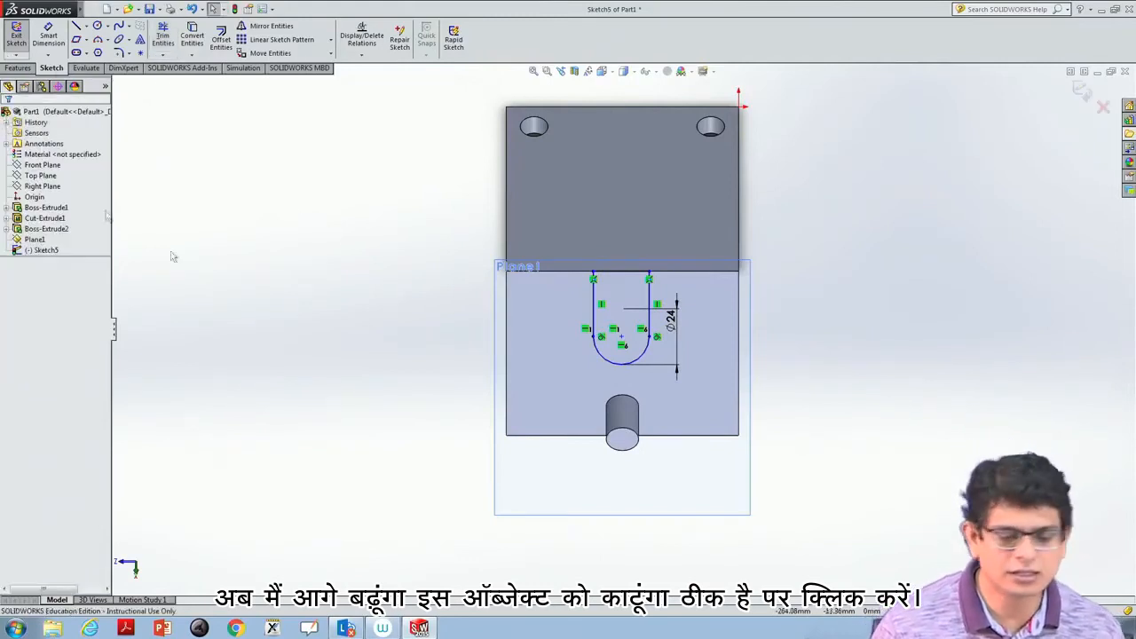
click(594, 304)
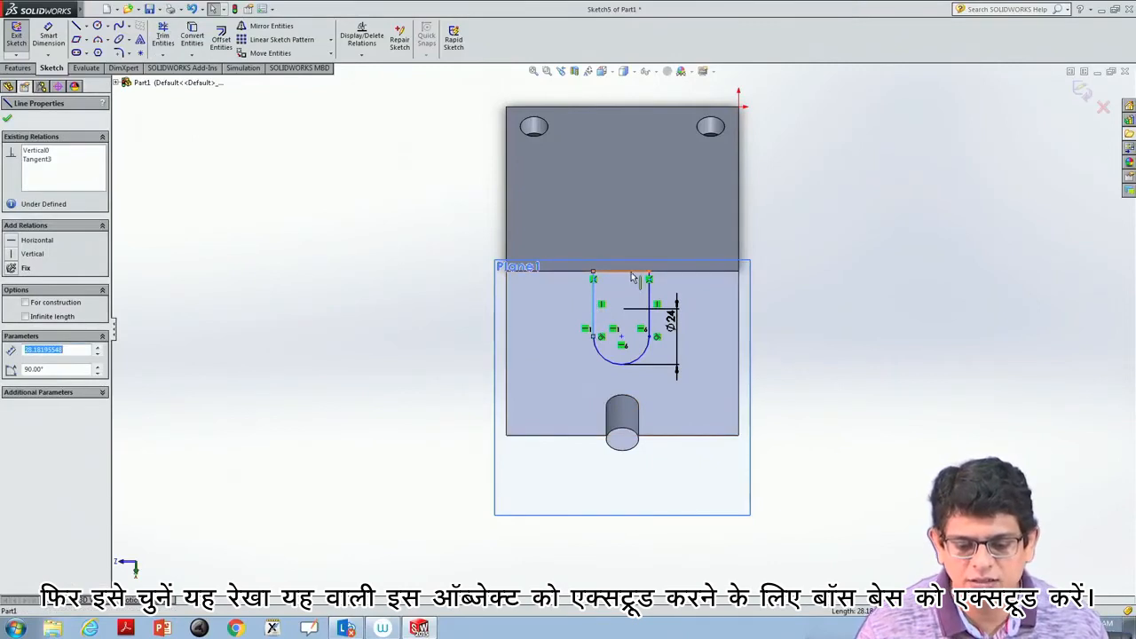
ctrl+click(633, 277)
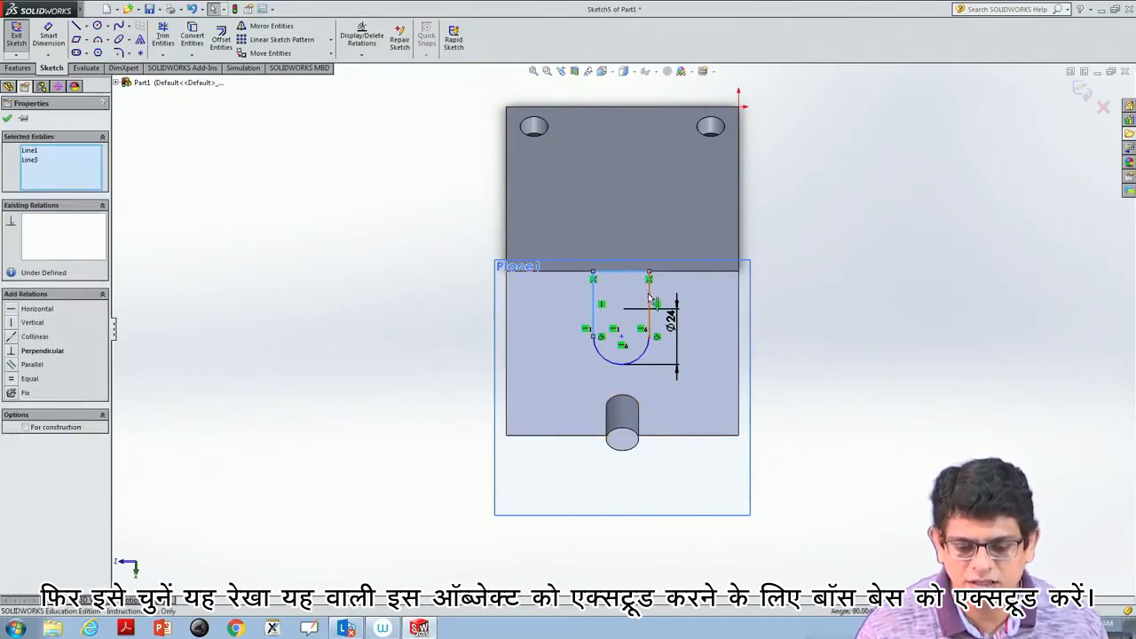
ctrl+click(650, 301)
ctrl+click(642, 355)
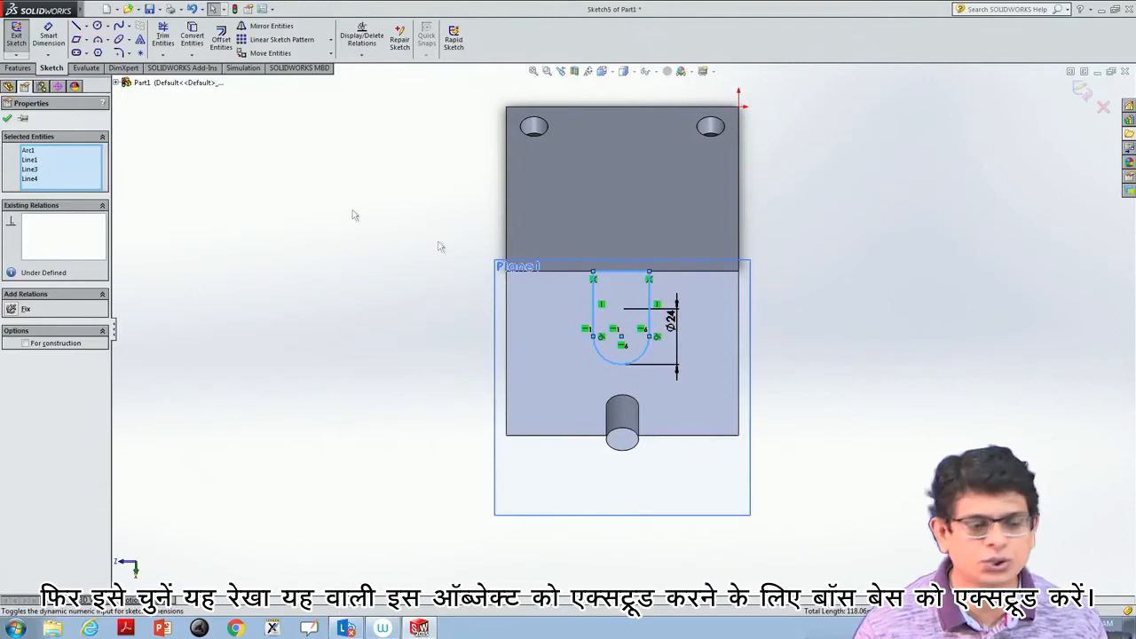
click(18, 68)
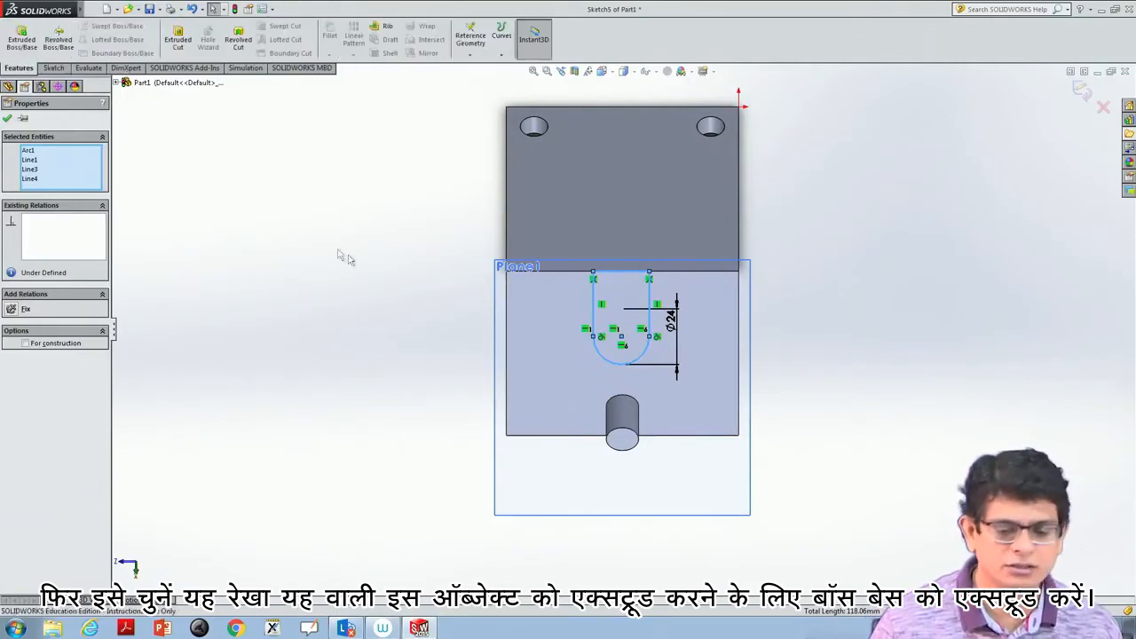
middle_drag(370, 269, 419, 186)
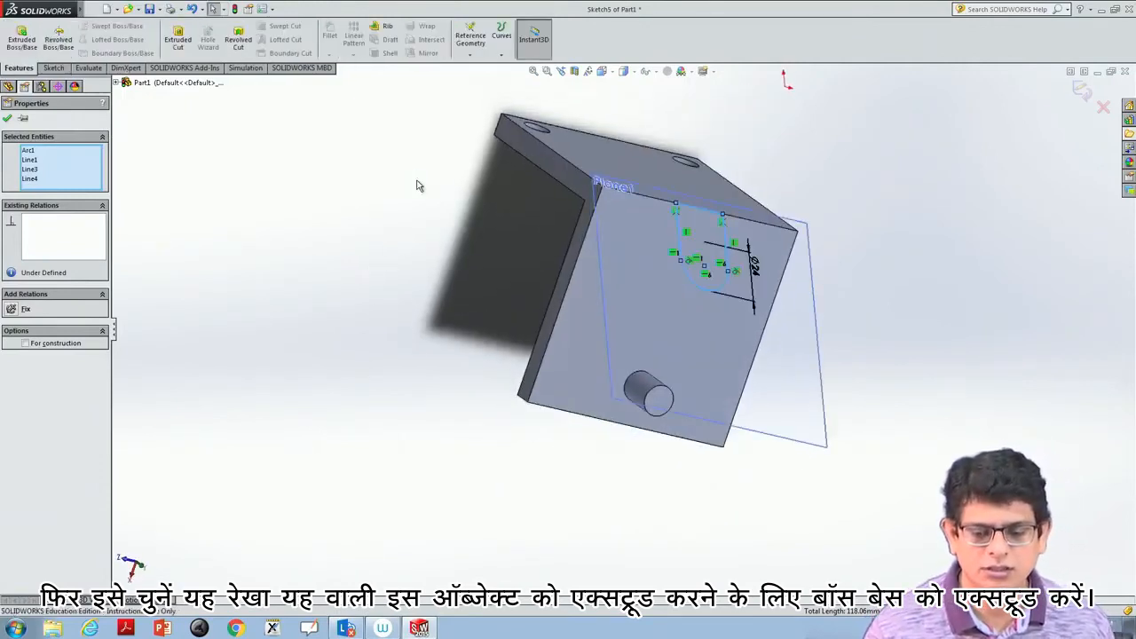
click(21, 39)
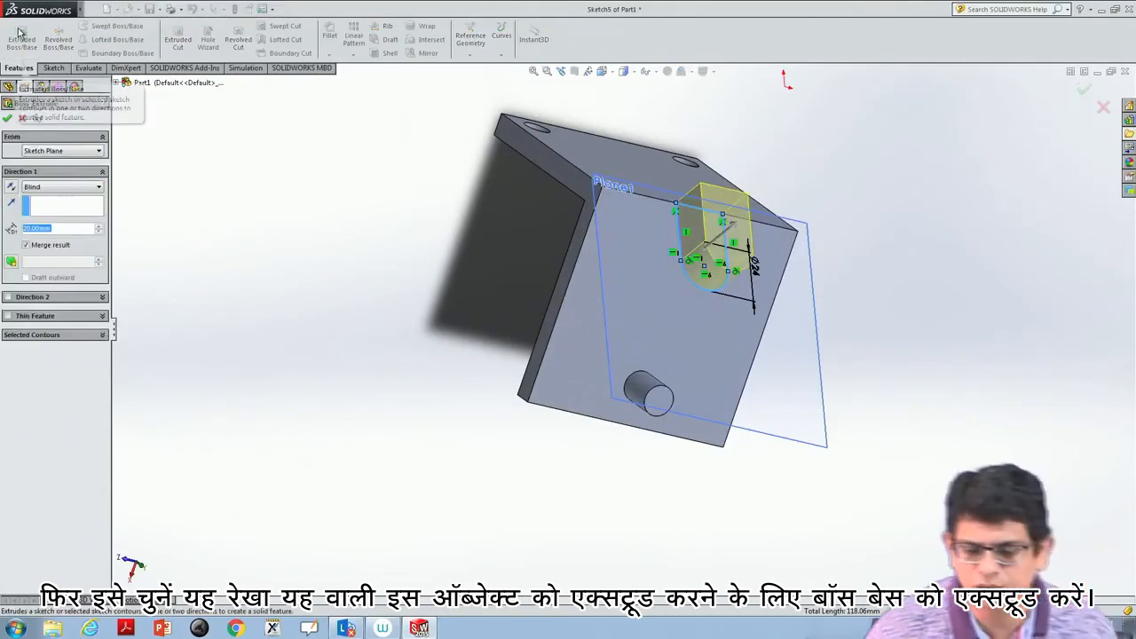
middle_drag(552, 474, 794, 513)
middle_drag(678, 371, 661, 484)
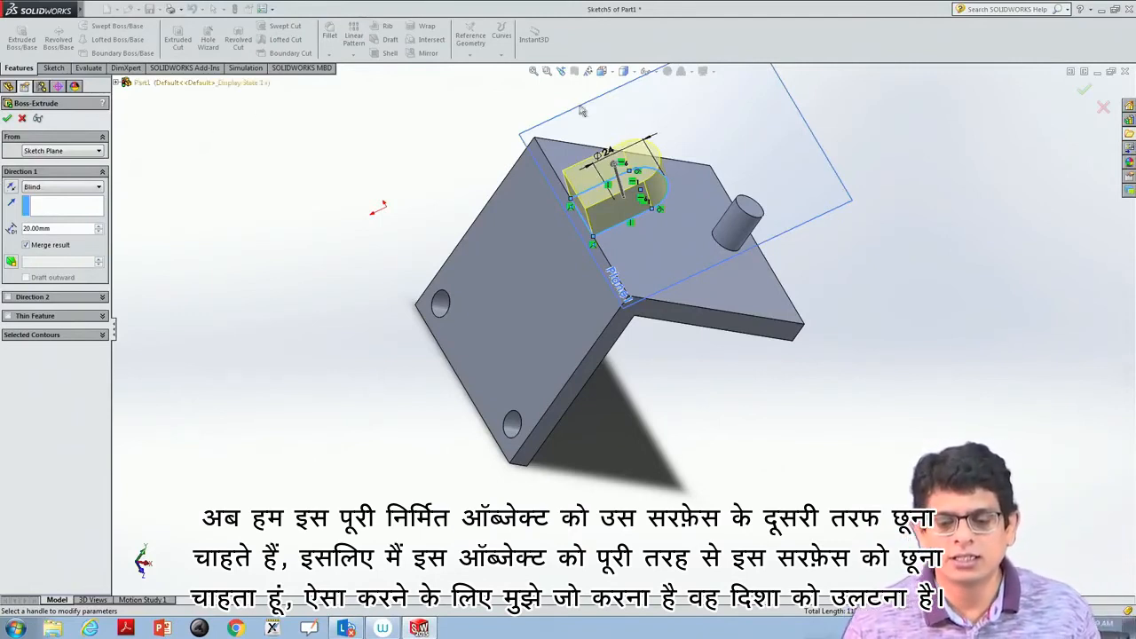
scroll(734, 342, down, 1)
middle_drag(733, 341, 619, 185)
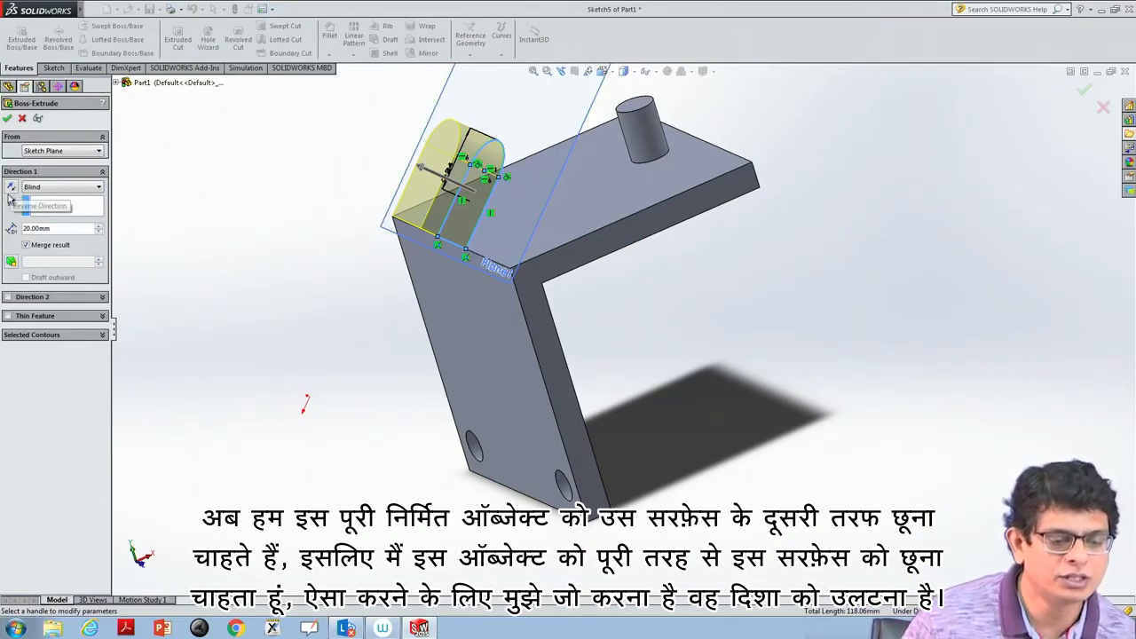
click(55, 187)
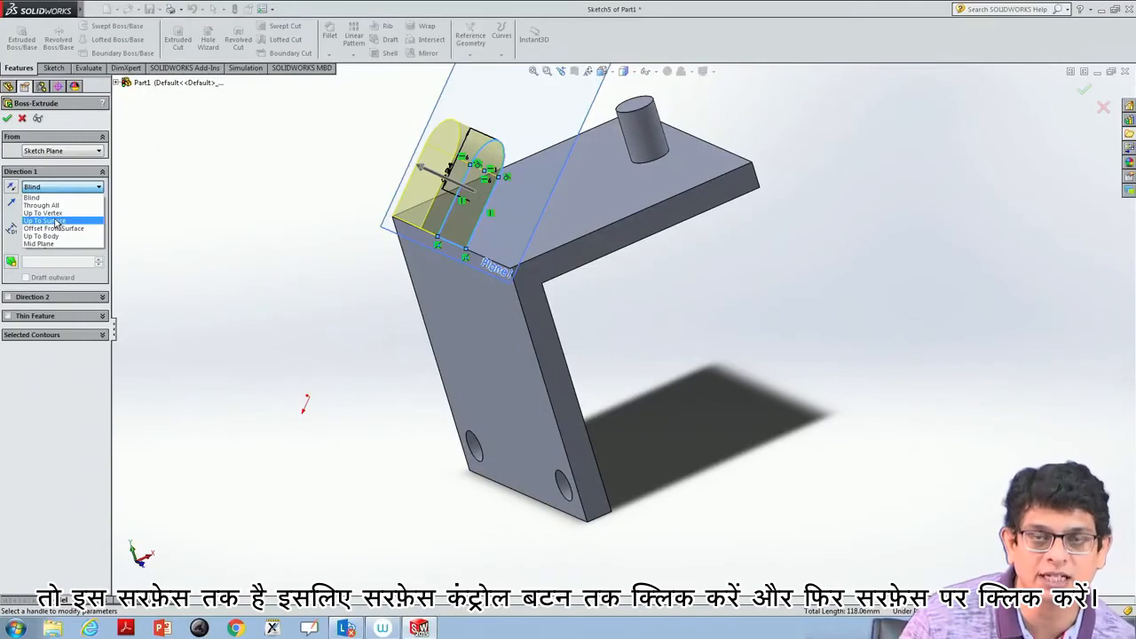
click(55, 221)
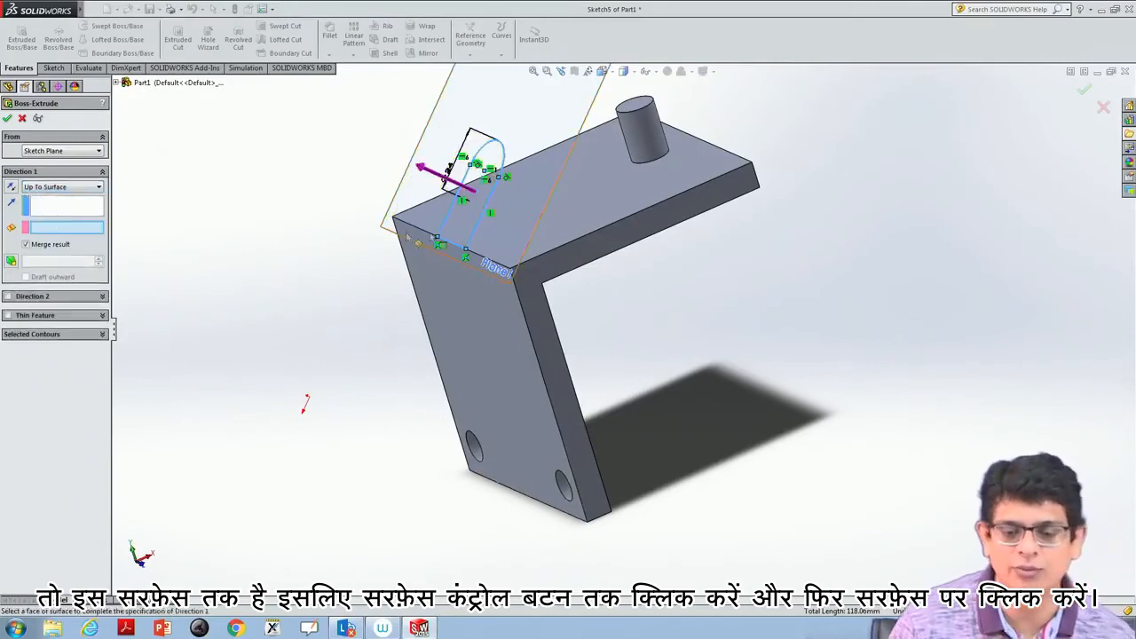
click(616, 198)
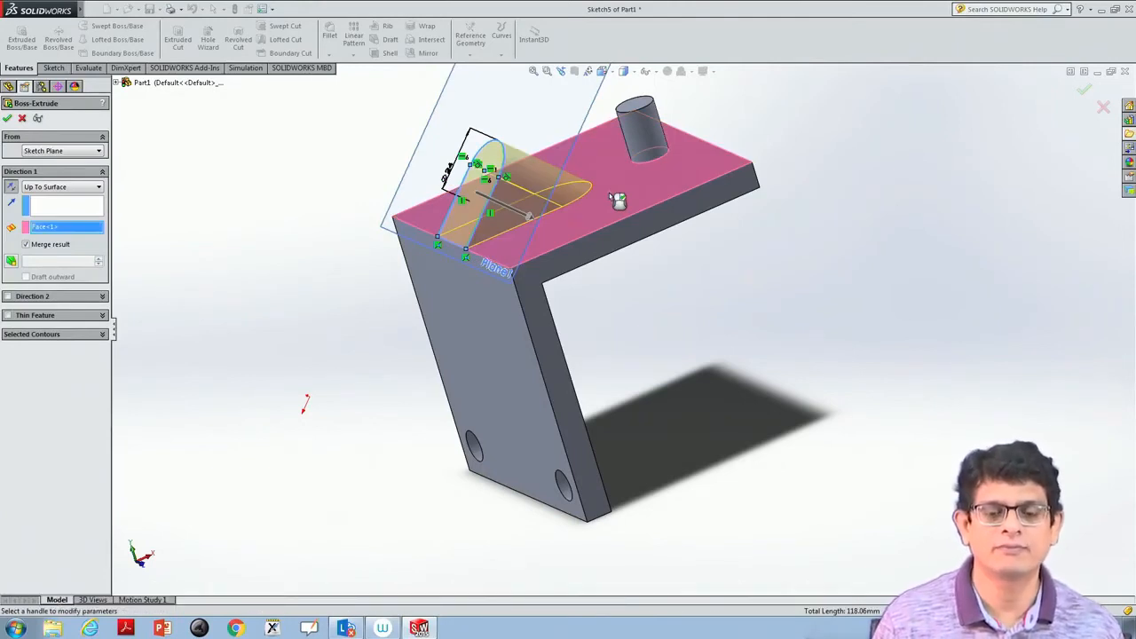
key(Escape)
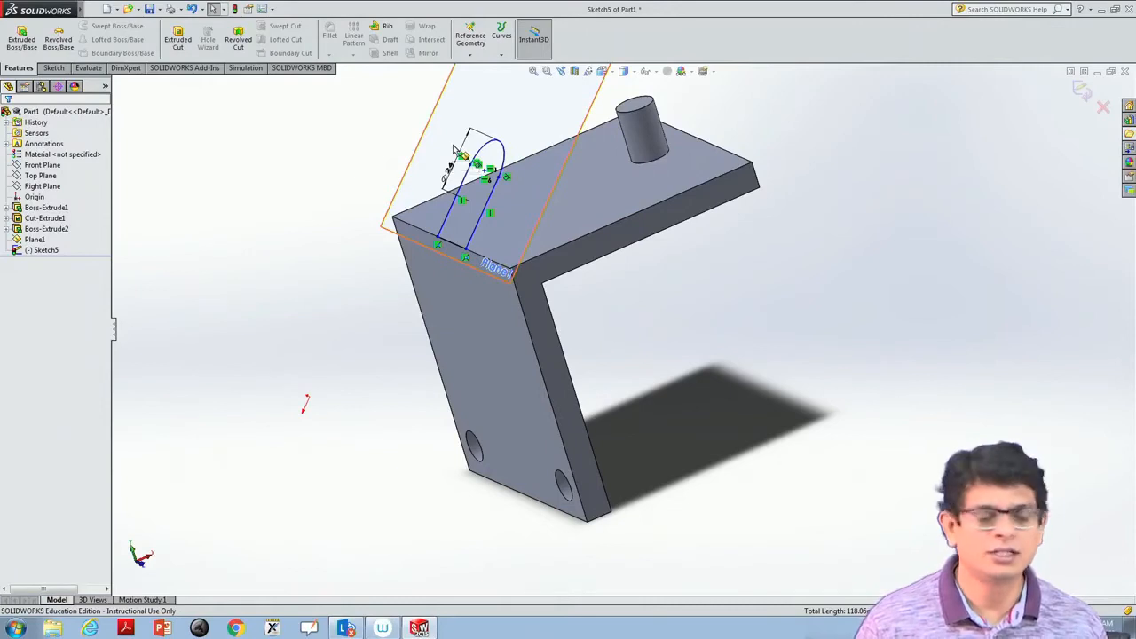
Extrude the closed U-shaped profile in the reversed direction, Up To Surface, ending on the flange face that carries the cylindrical boss
click(450, 222)
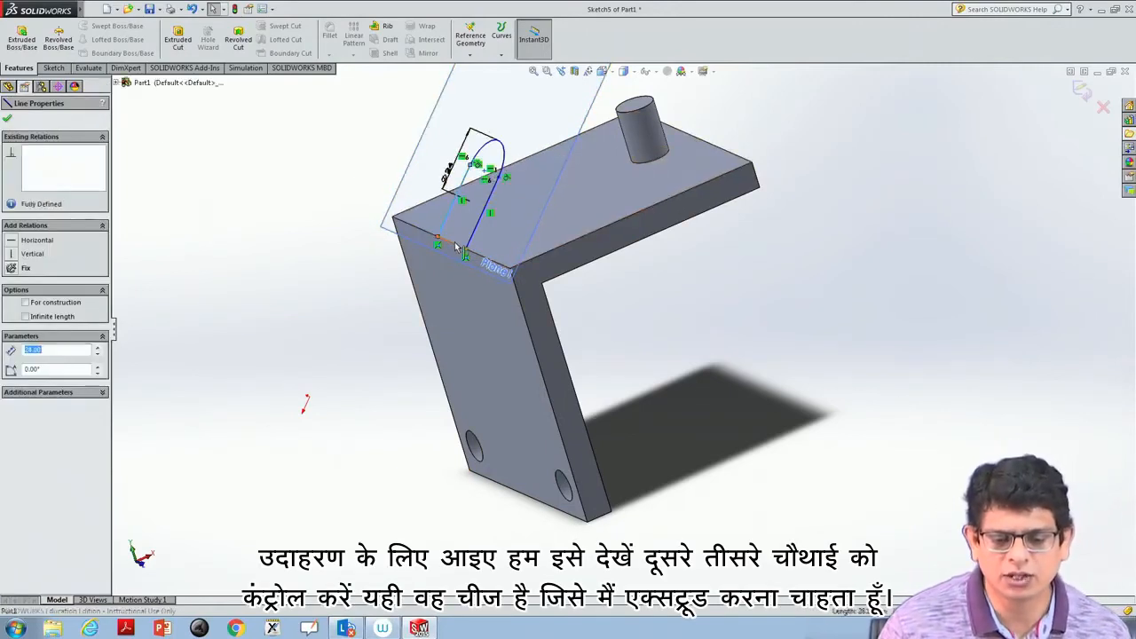
ctrl+click(472, 242)
ctrl+click(471, 239)
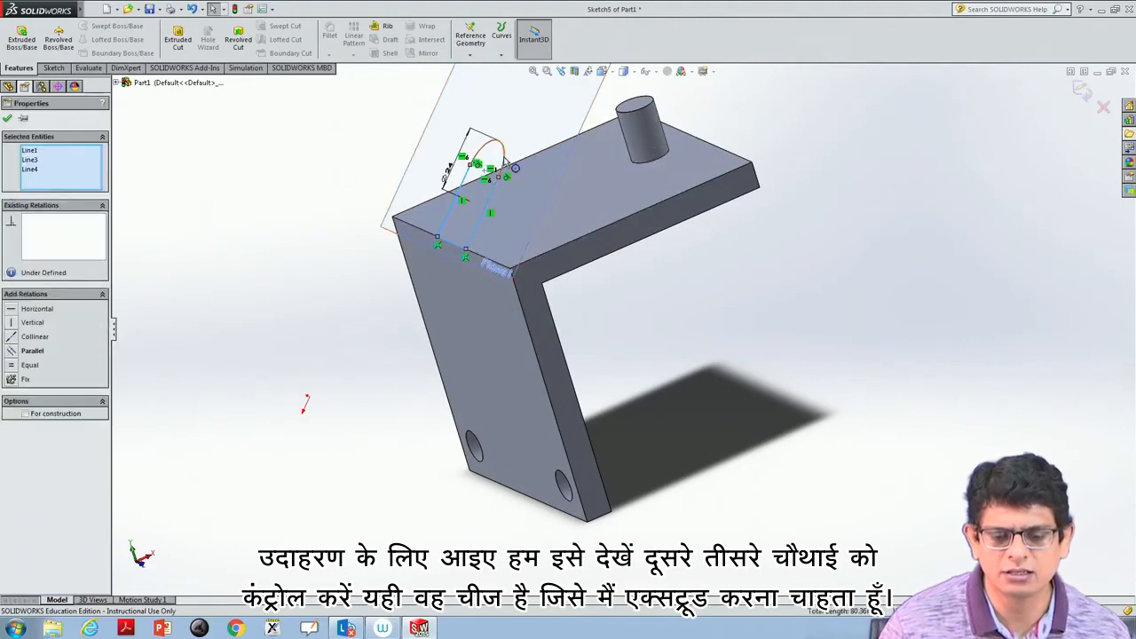
ctrl+click(504, 158)
click(21, 43)
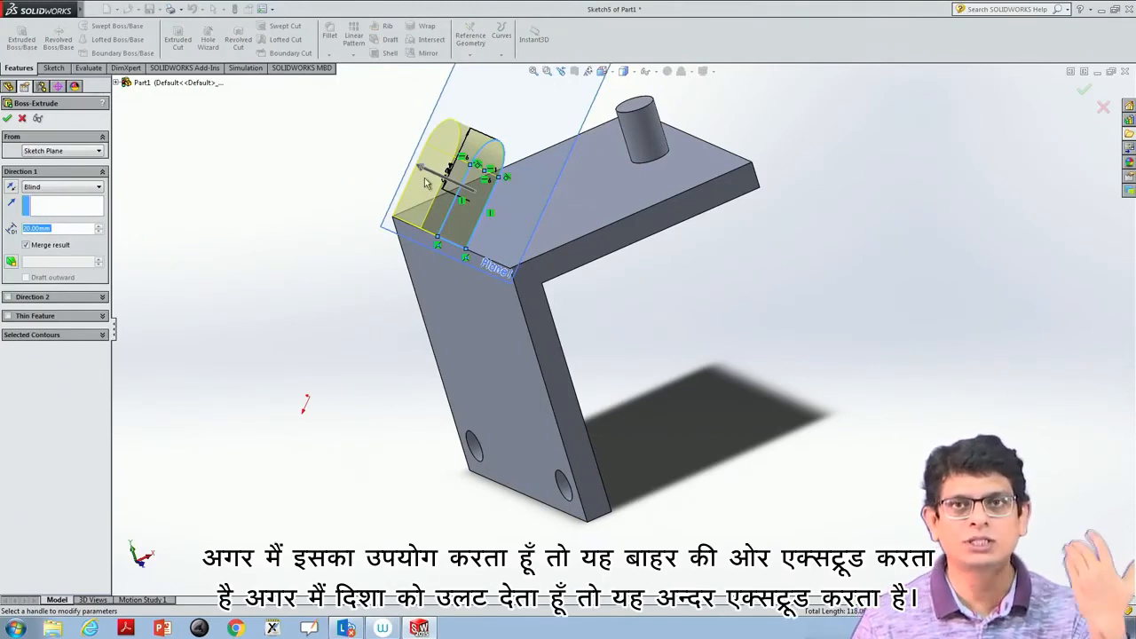
click(10, 188)
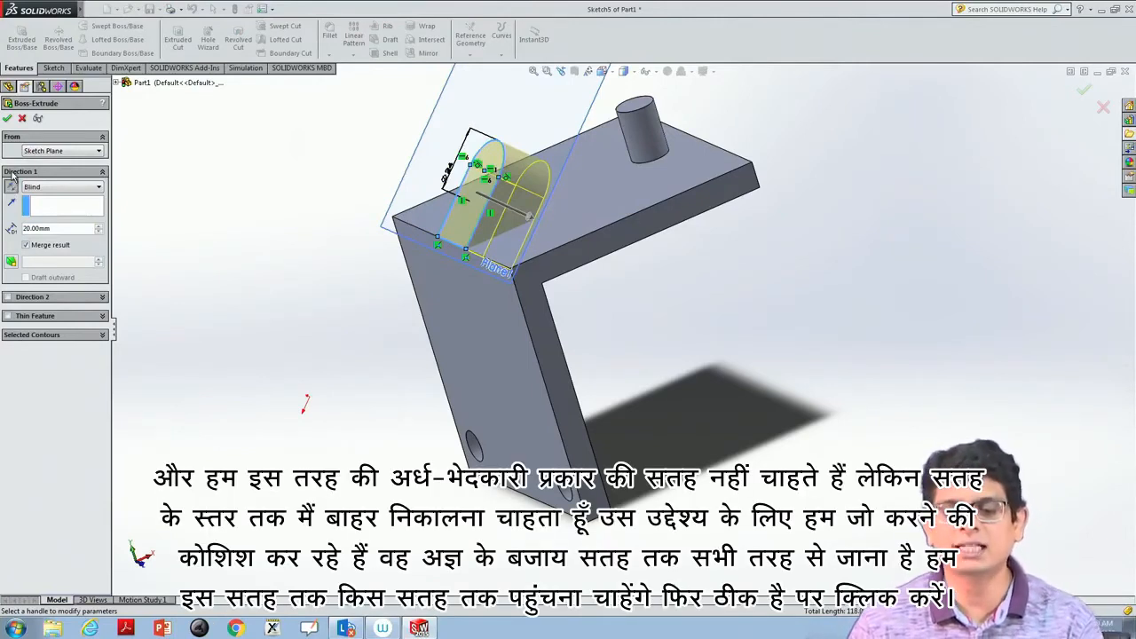
middle_drag(858, 250, 792, 298)
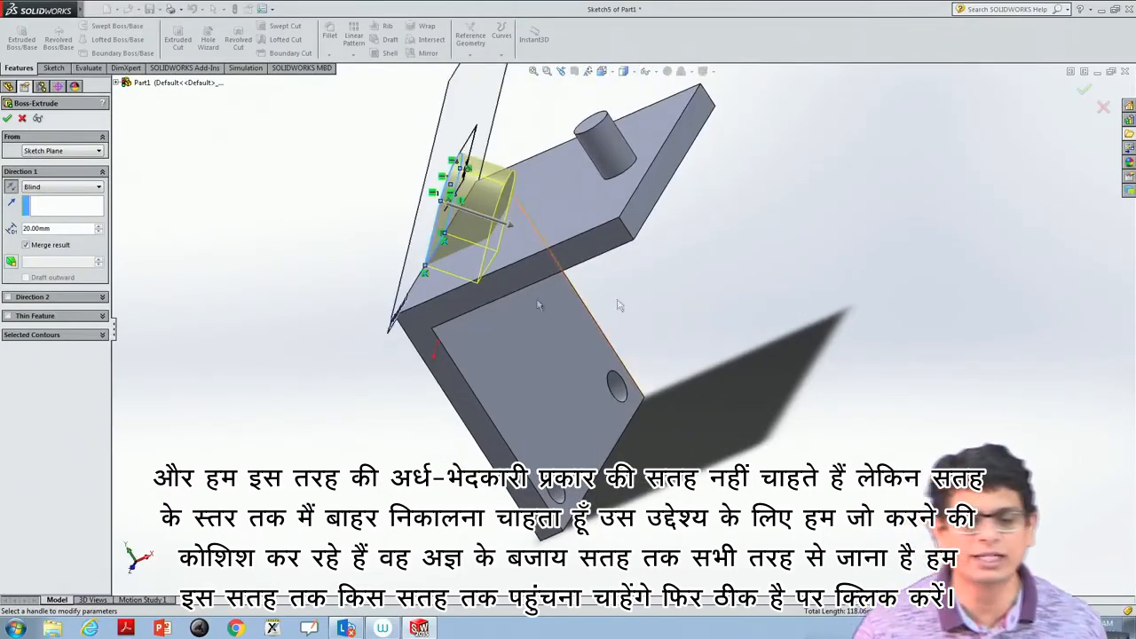
click(55, 187)
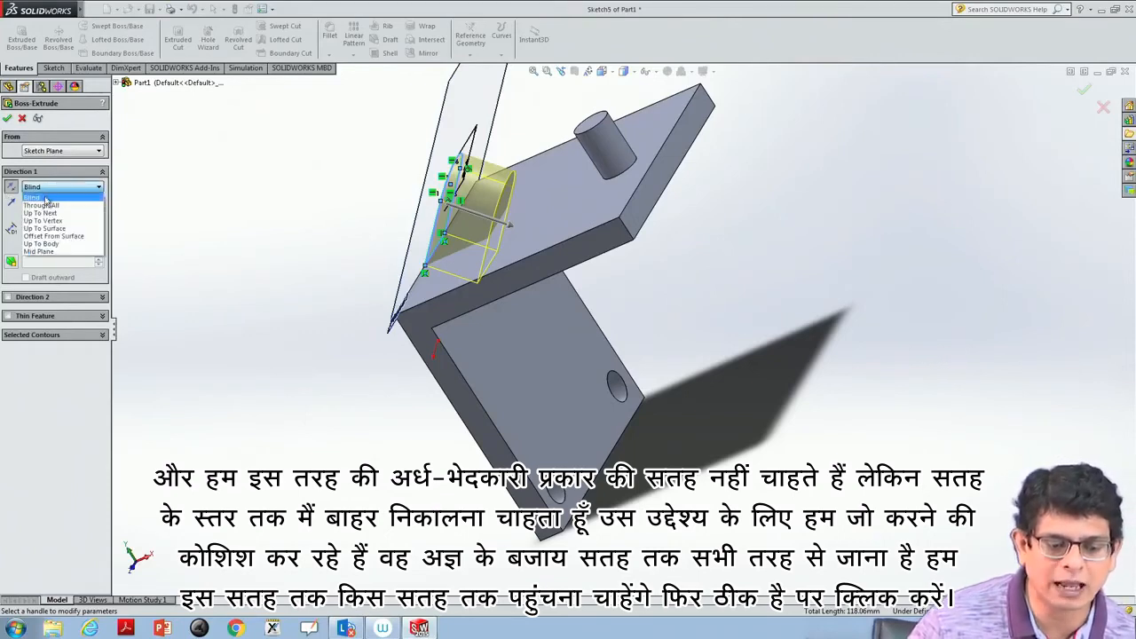
click(55, 229)
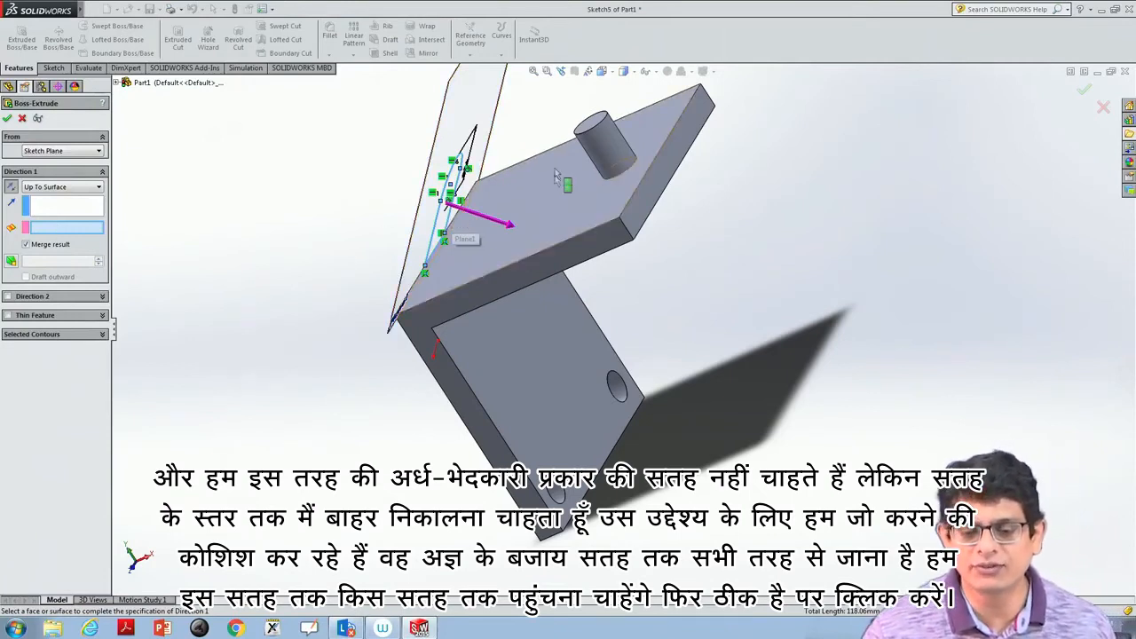
click(552, 202)
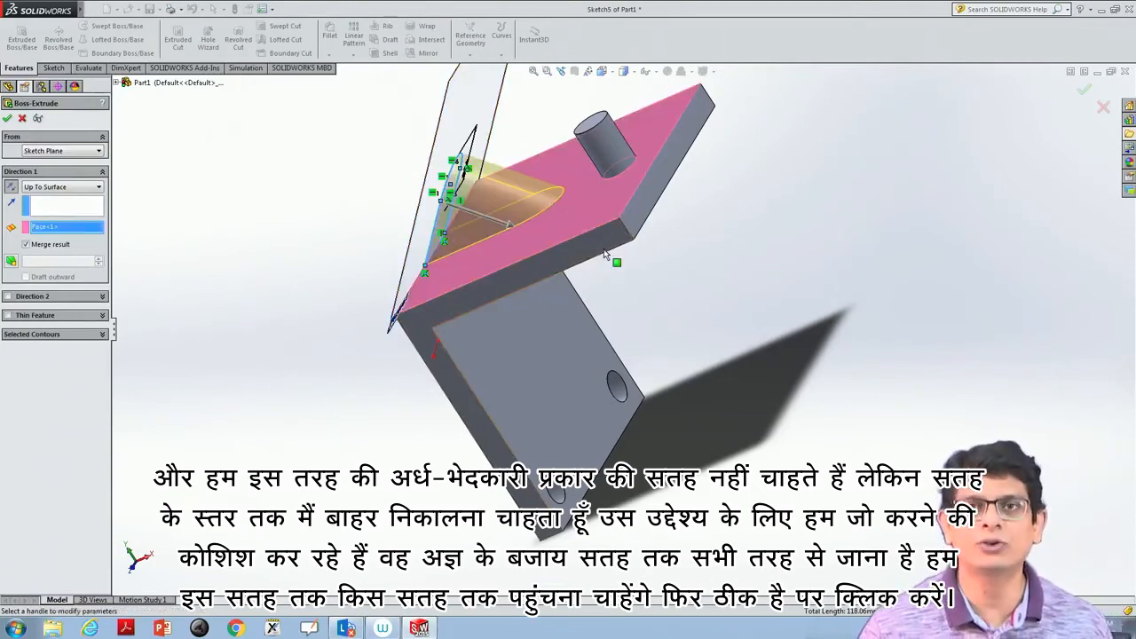
click(7, 119)
middle_drag(719, 284, 755, 278)
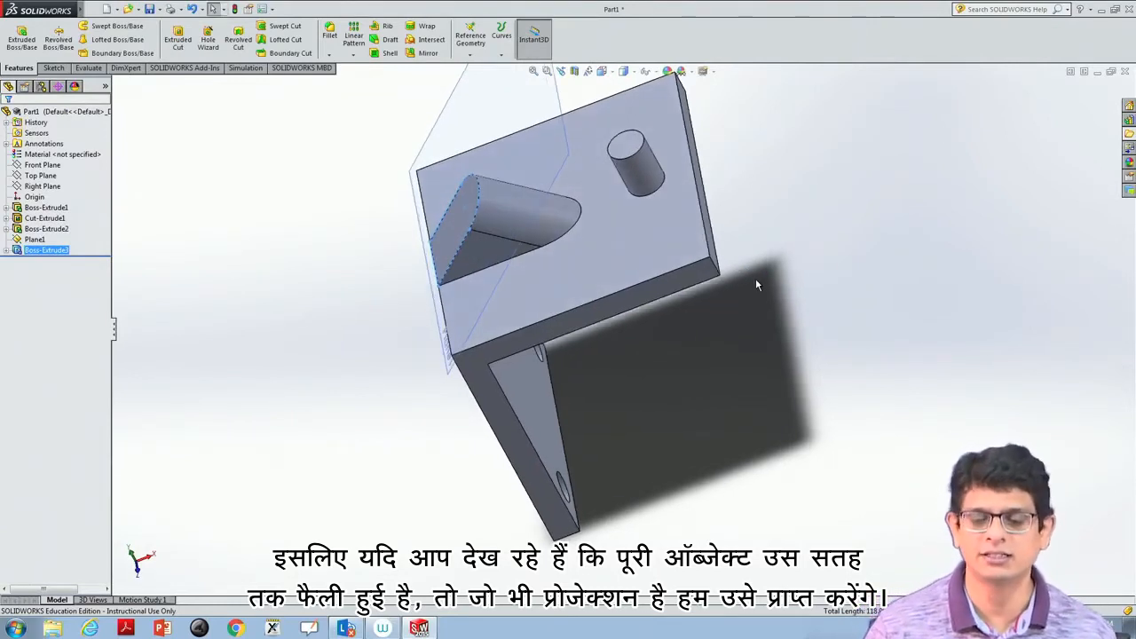
Start a sketch on the lug's inclined face, viewed normal to it, and draw a circle about 12.5 mm in diameter near the rounded end
click(826, 270)
middle_drag(822, 269, 938, 240)
right_click(938, 241)
click(588, 259)
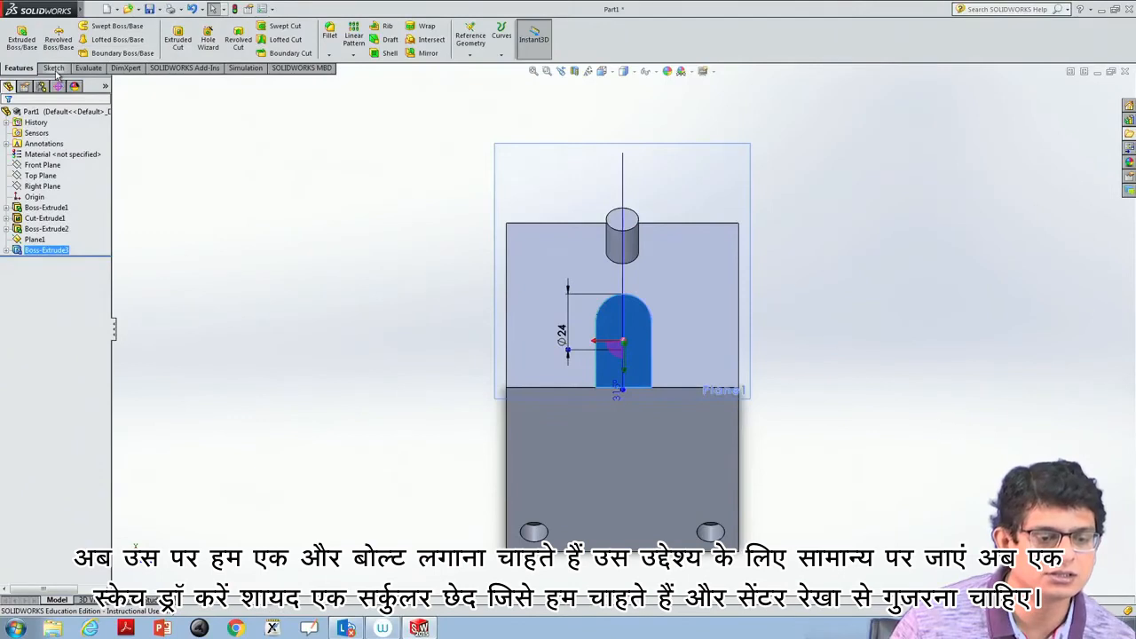
click(53, 69)
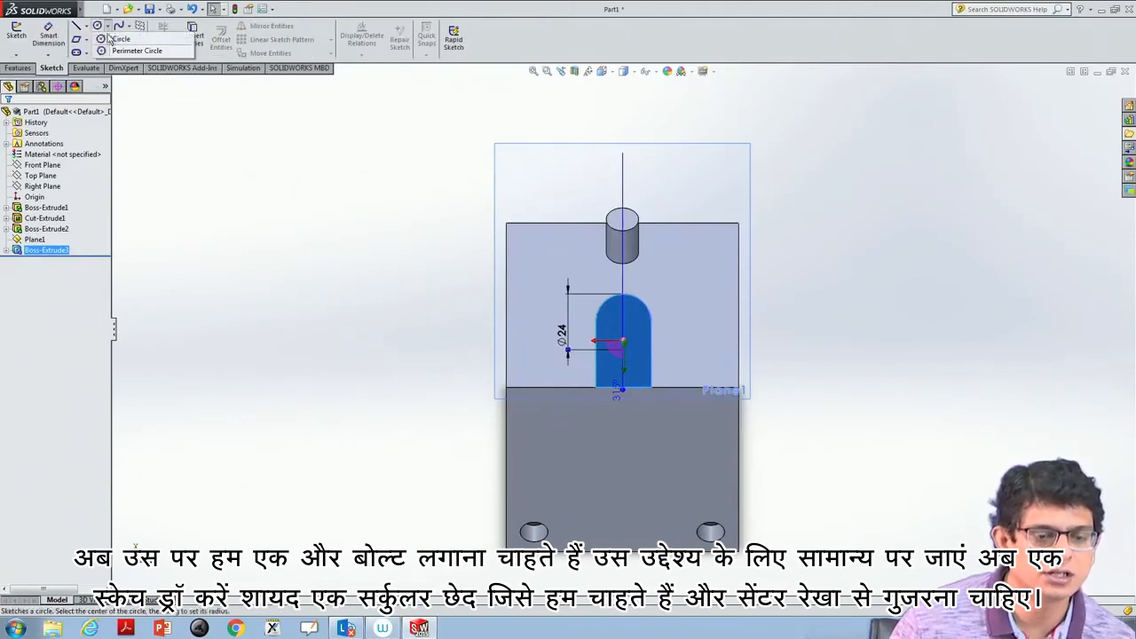
click(97, 25)
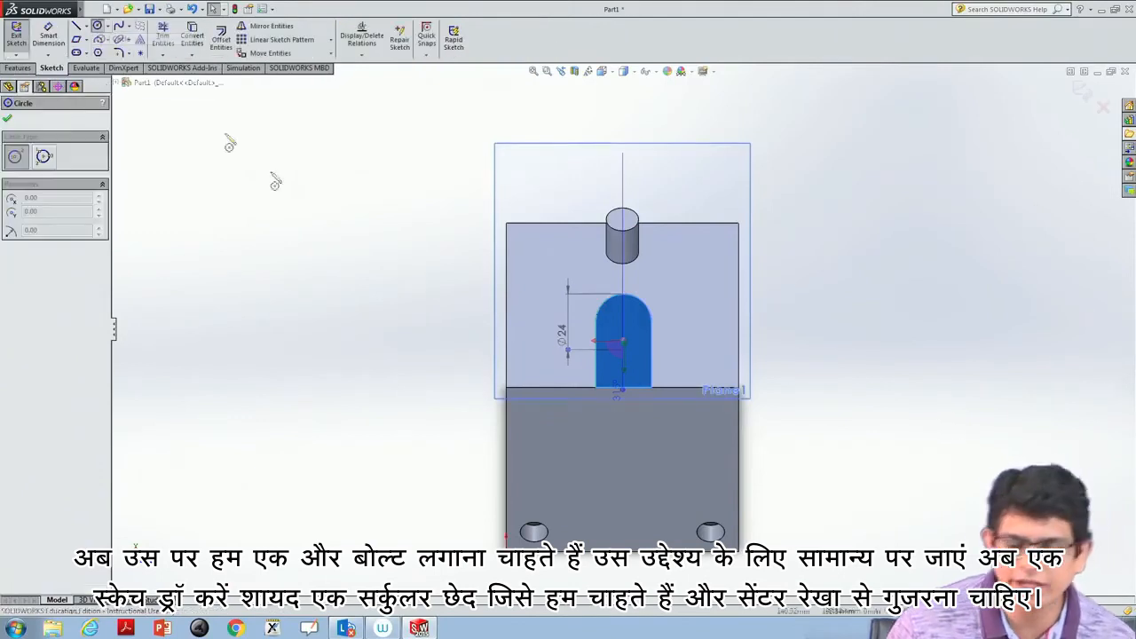
click(623, 330)
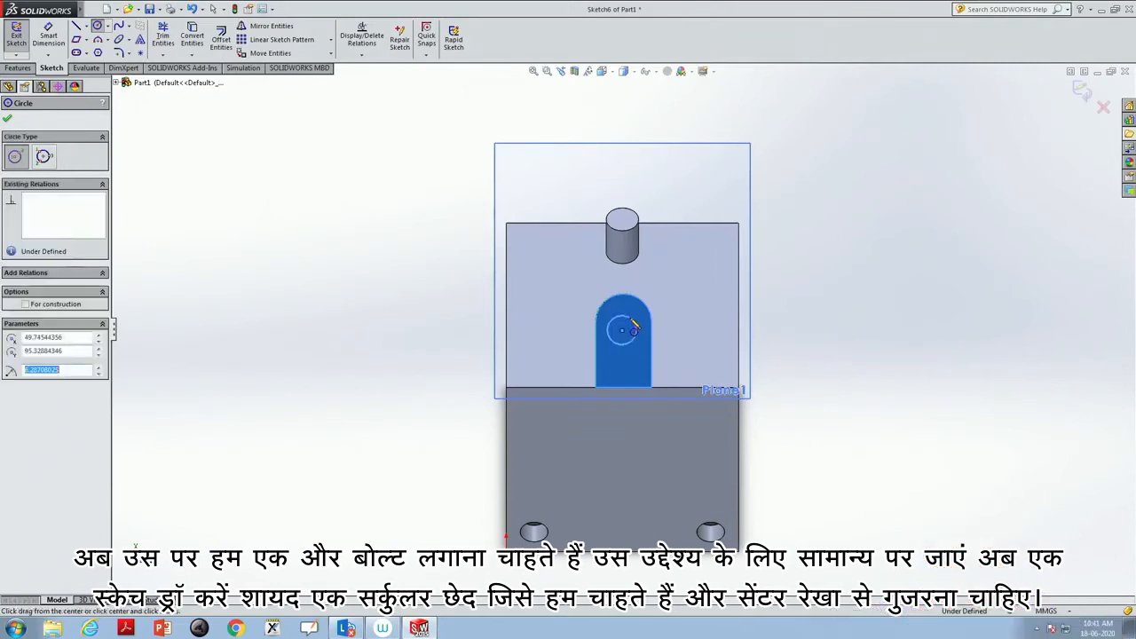
click(633, 327)
key(Escape)
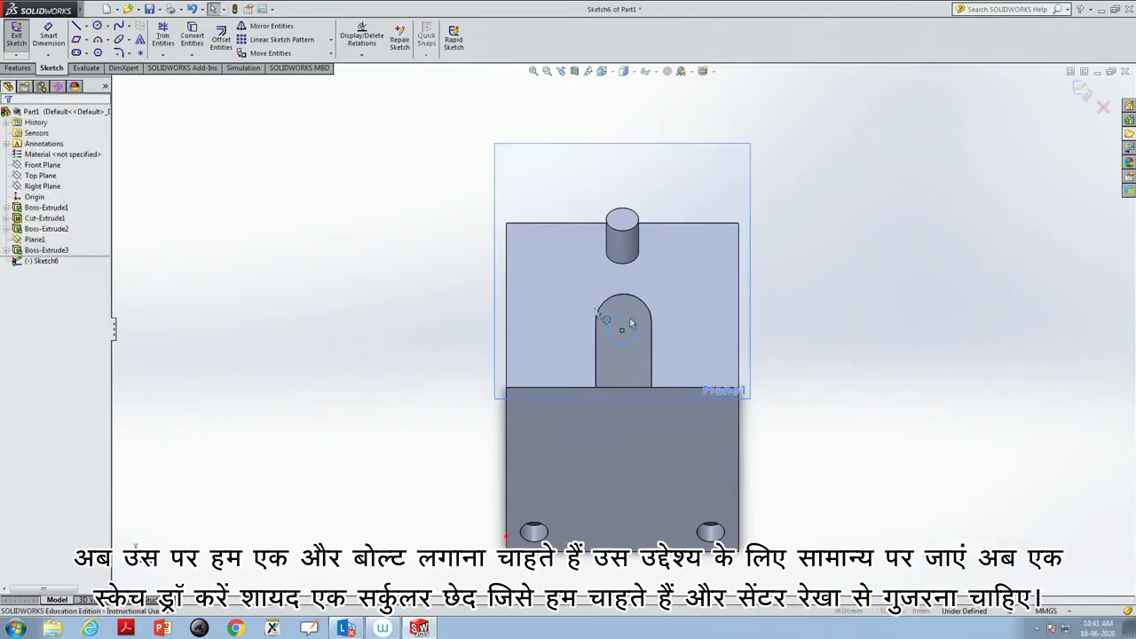
Draw a vertical centerline about 40 mm long from the top of the lug's arc to its straight bottom edge
click(86, 26)
click(94, 45)
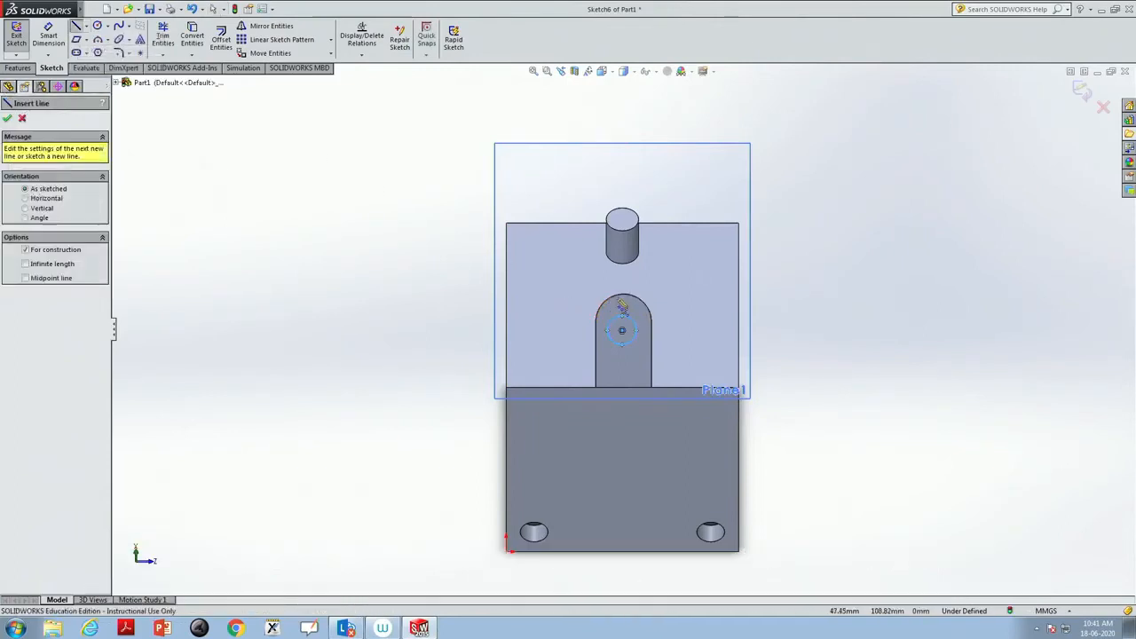
click(624, 294)
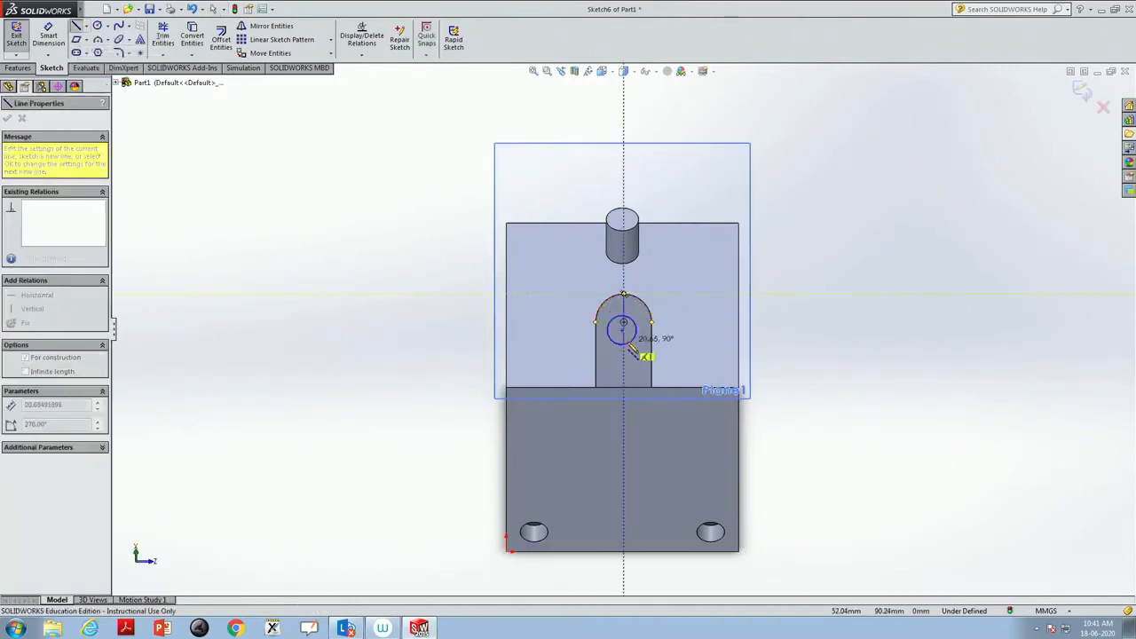
click(624, 389)
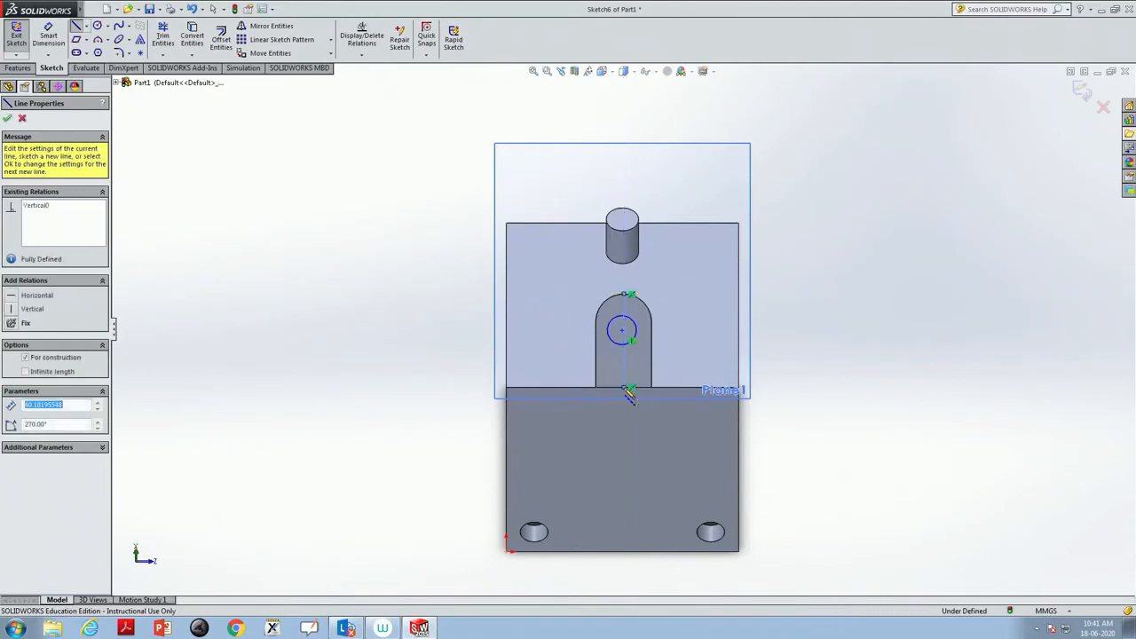
key(Escape)
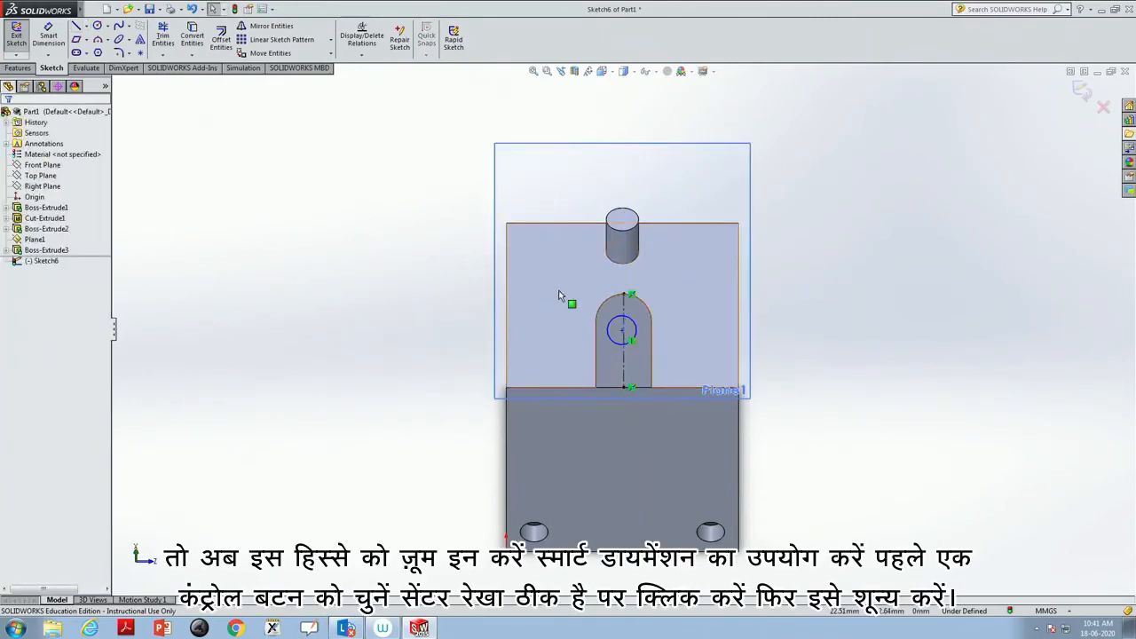
Dimension the horizontal distance between the circle's centre and the vertical centerline on the lug face
click(547, 71)
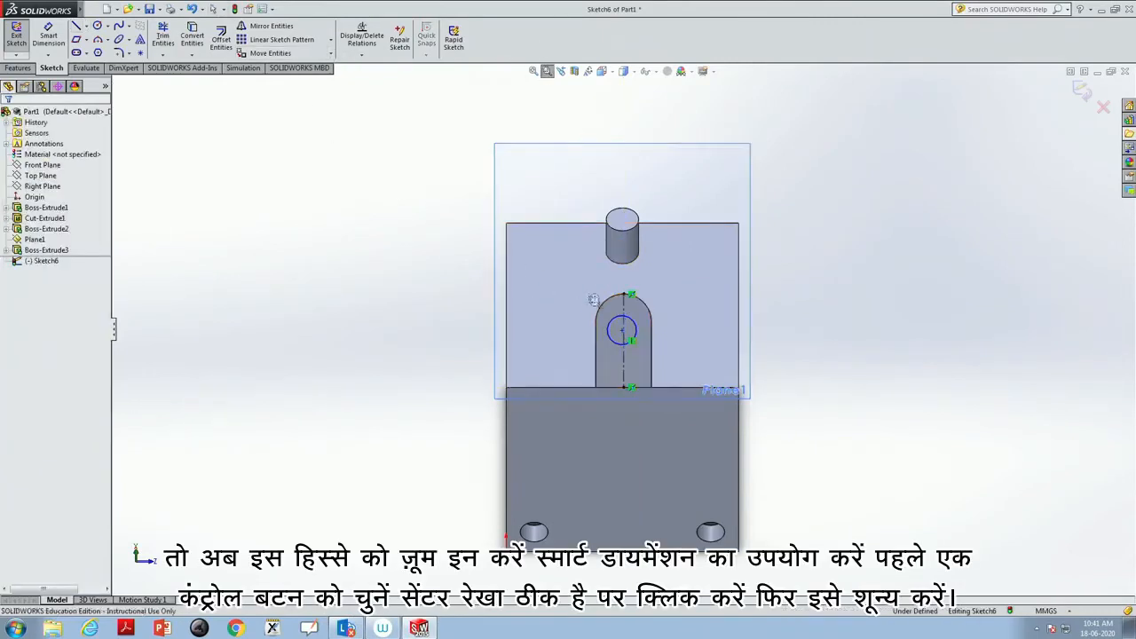
drag(596, 354, 655, 299)
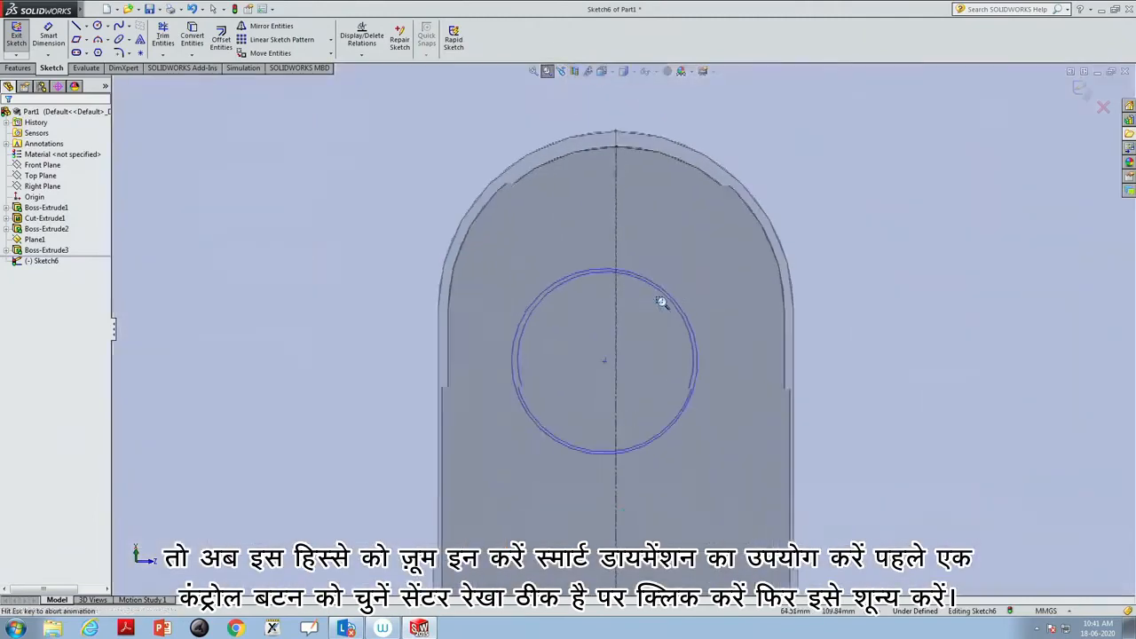
click(48, 39)
click(595, 382)
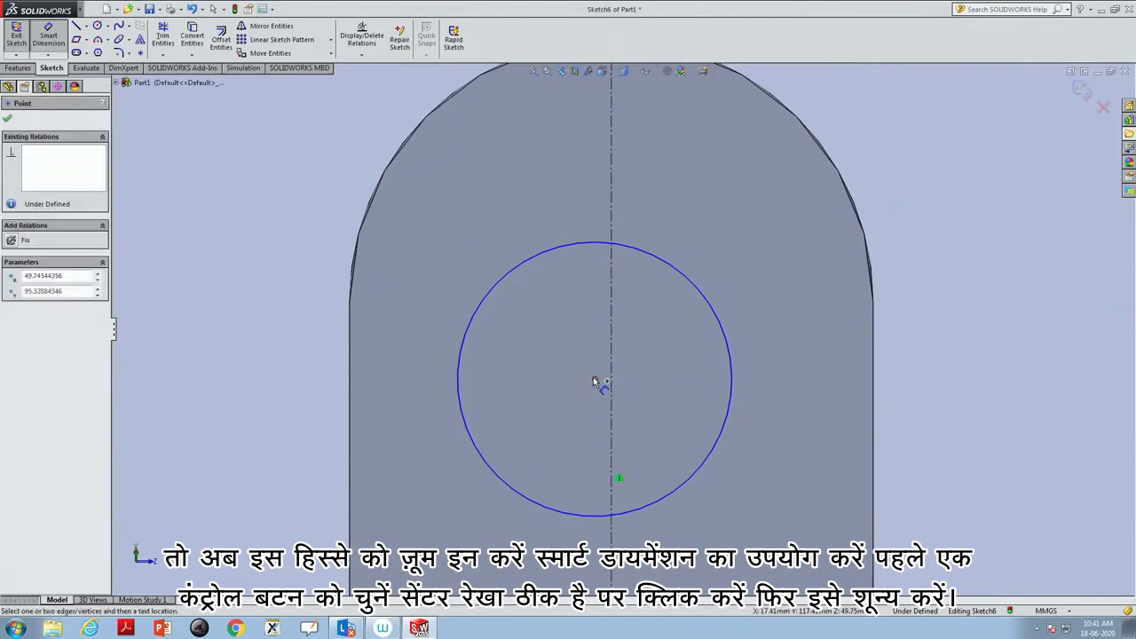
click(612, 369)
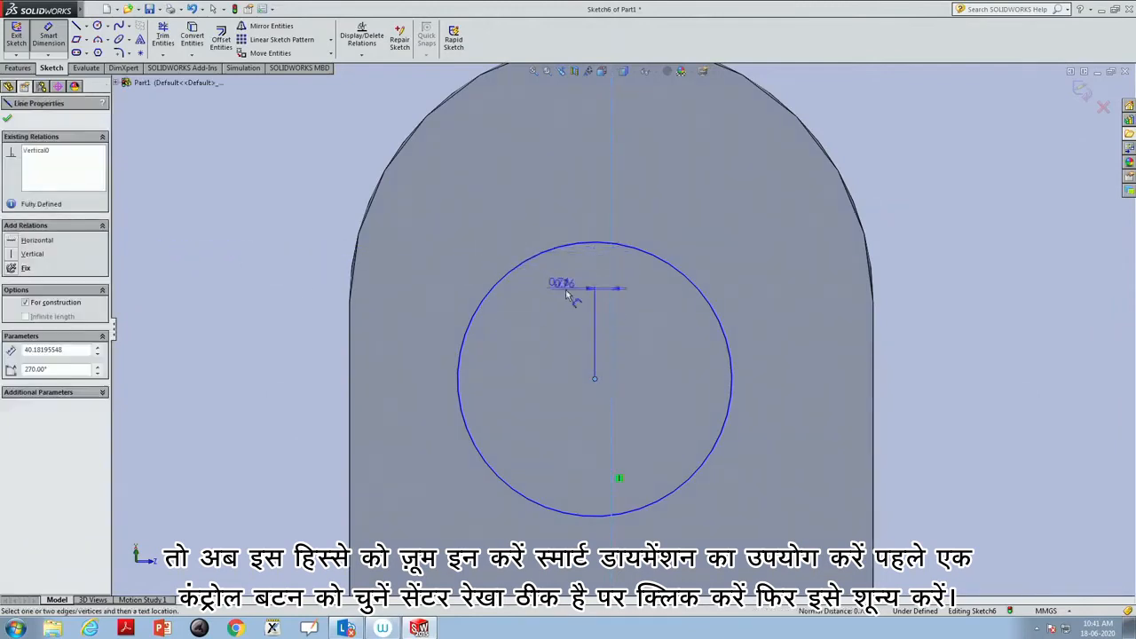
click(643, 301)
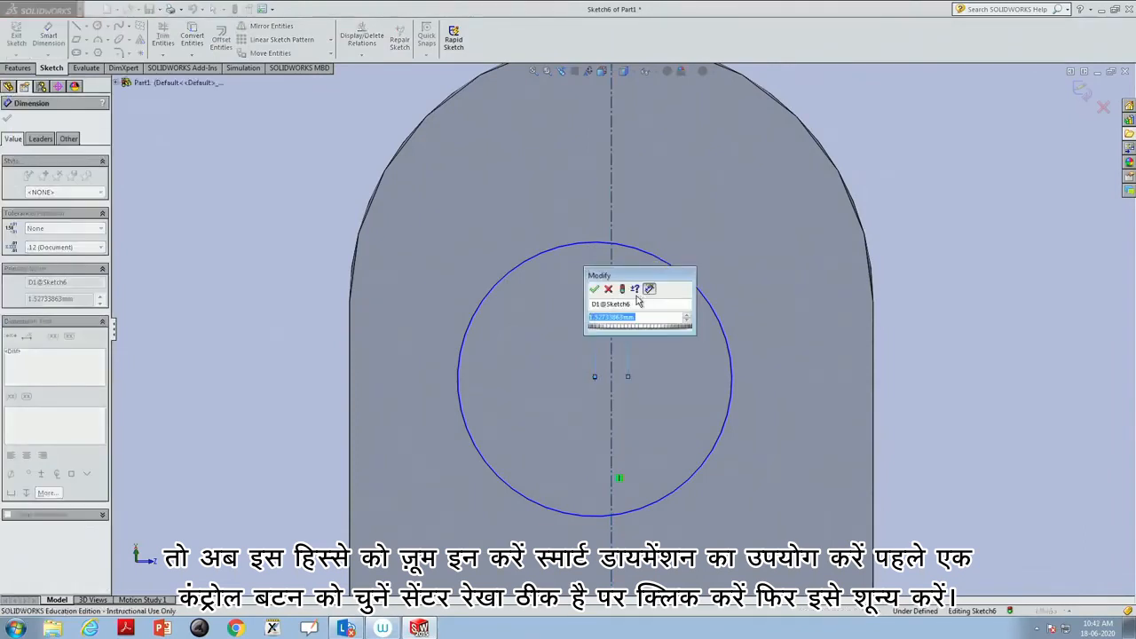
Try to set the distance between the circle's centre and the centerline to 0
text(0)
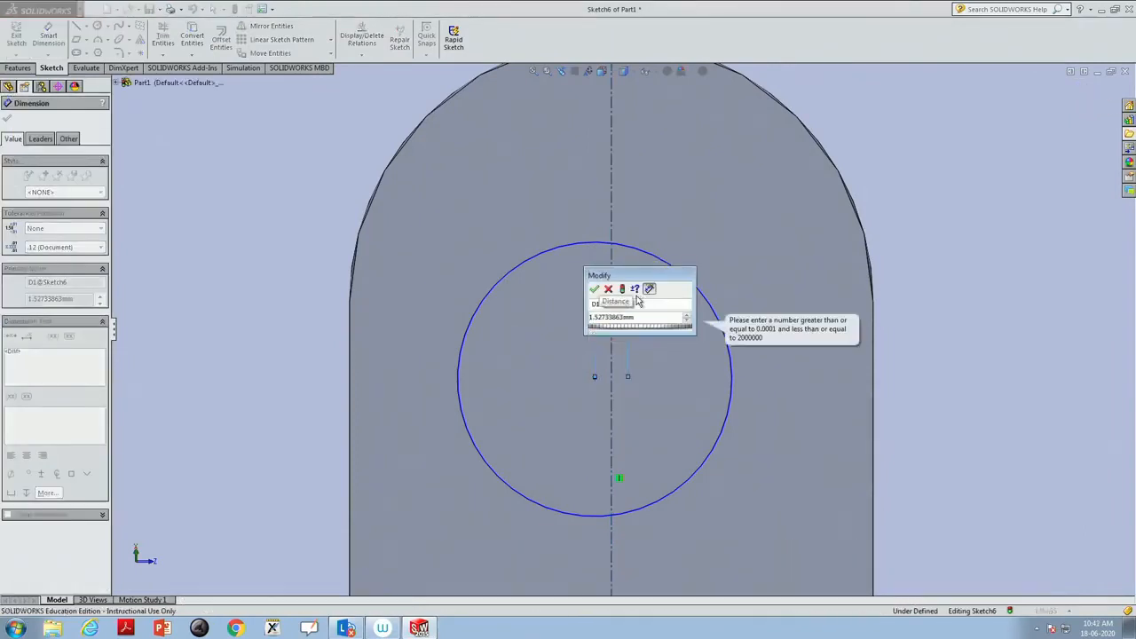
double_click(643, 317)
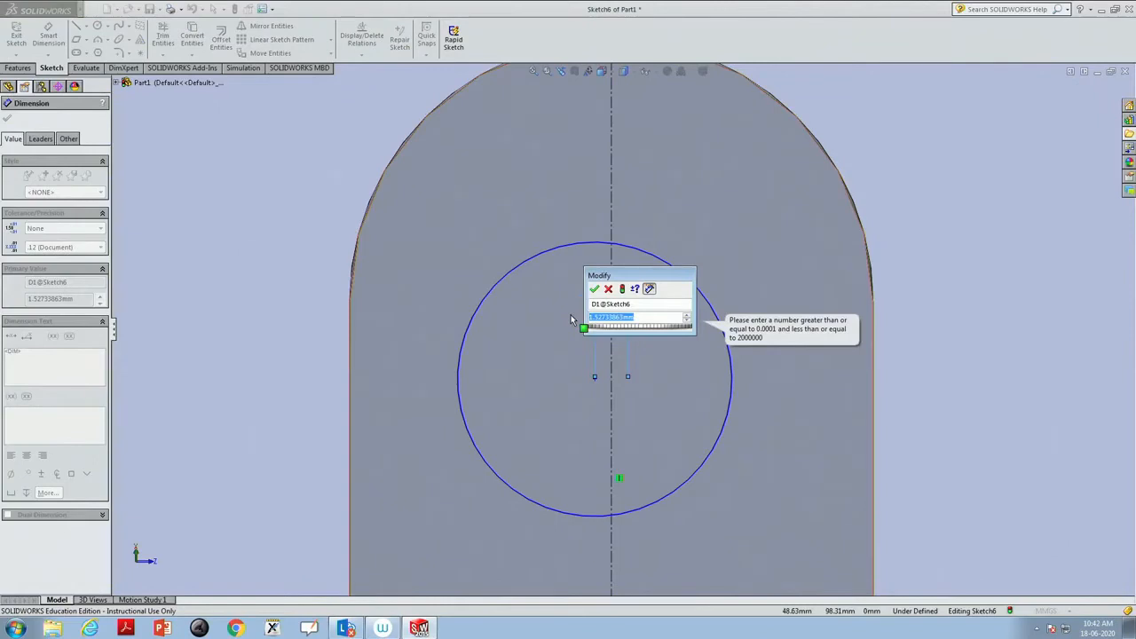
text(0)
click(594, 289)
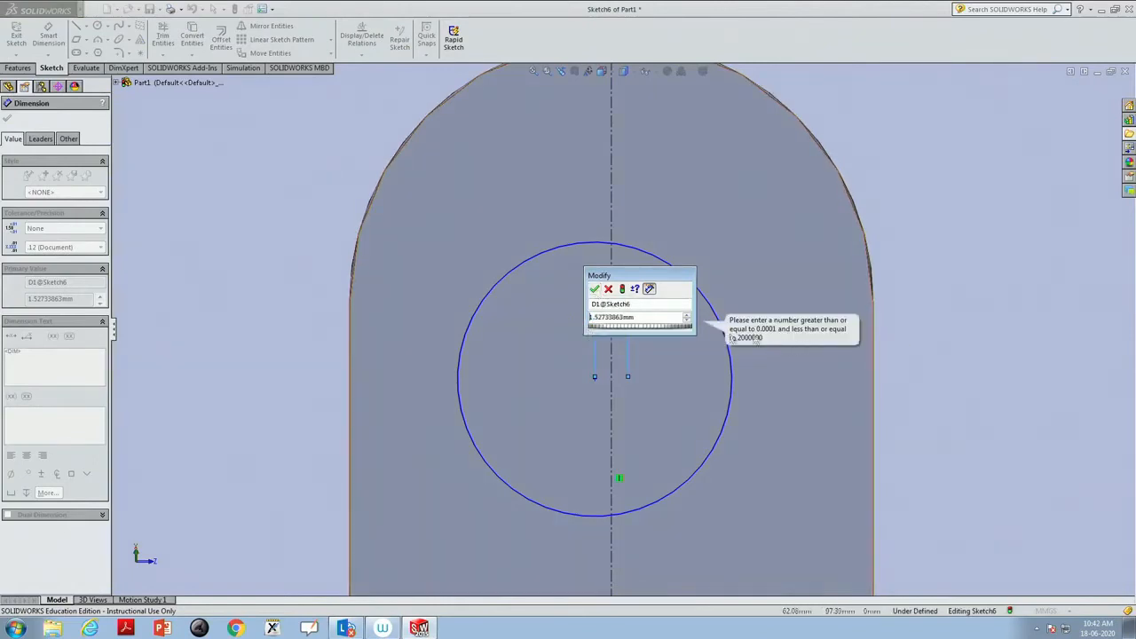
Set the distance between the circle's centre and the centerline to 0.001 mm
text(0.0)
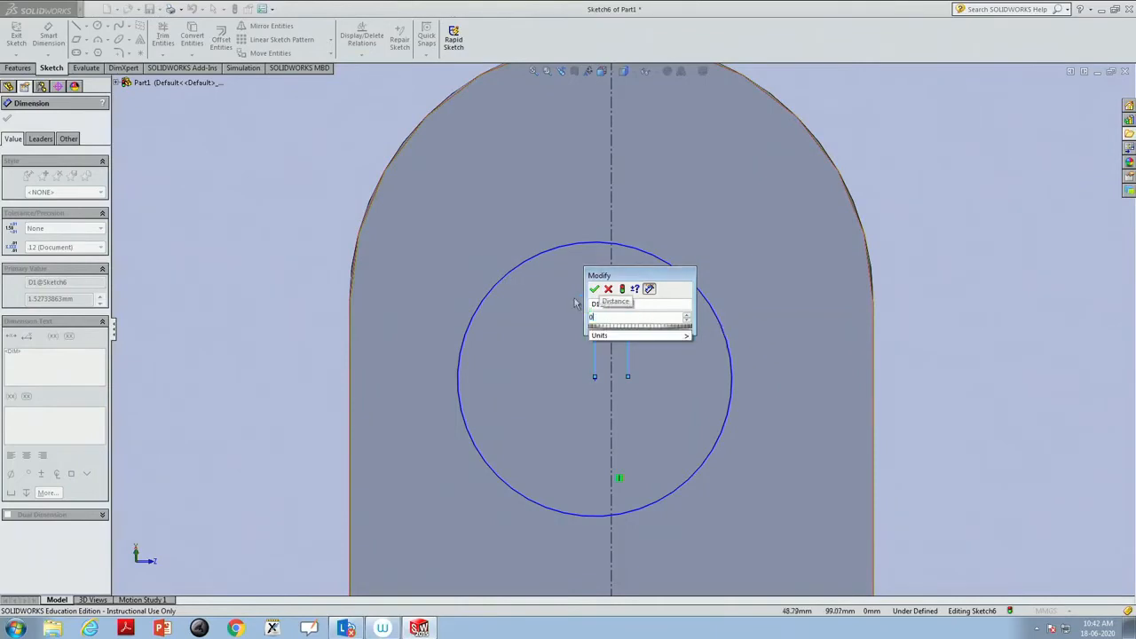
text(01)
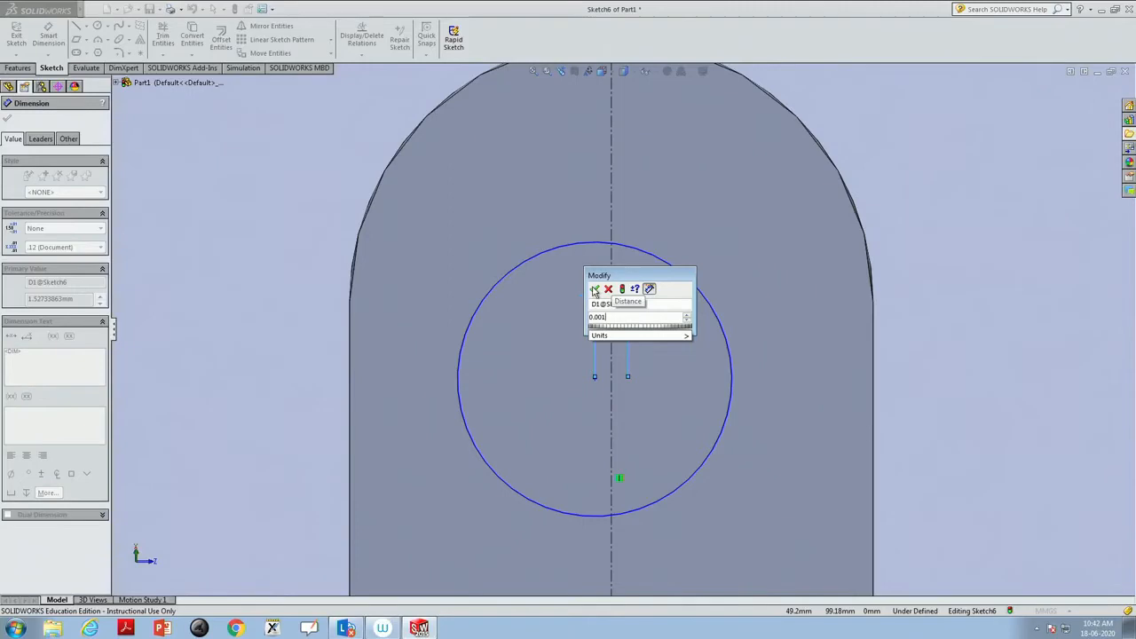
click(592, 290)
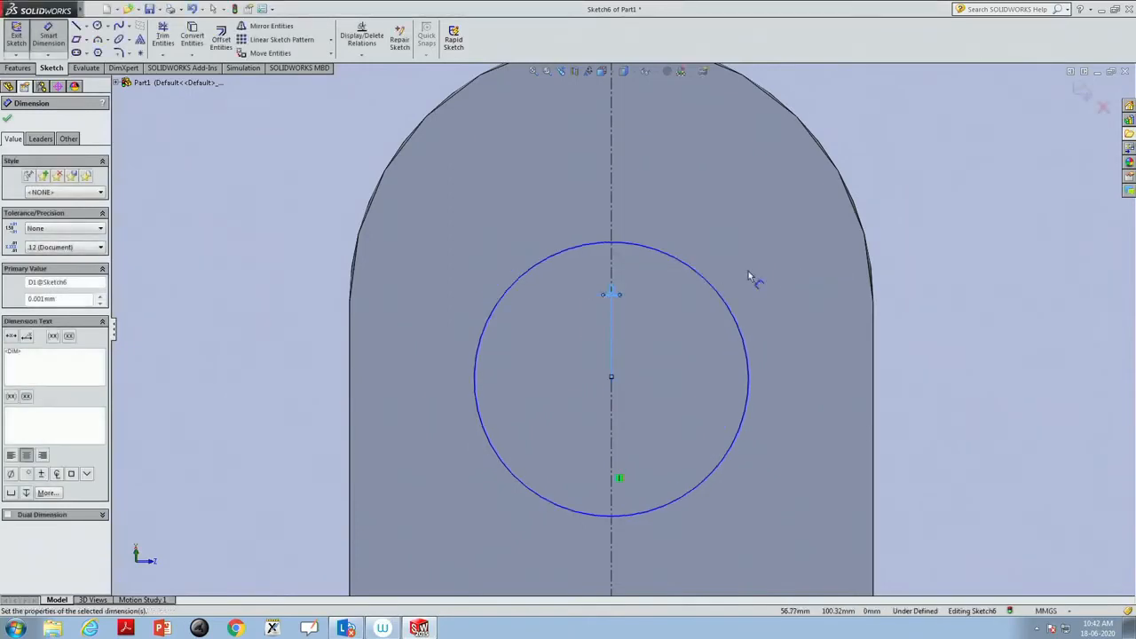
click(956, 201)
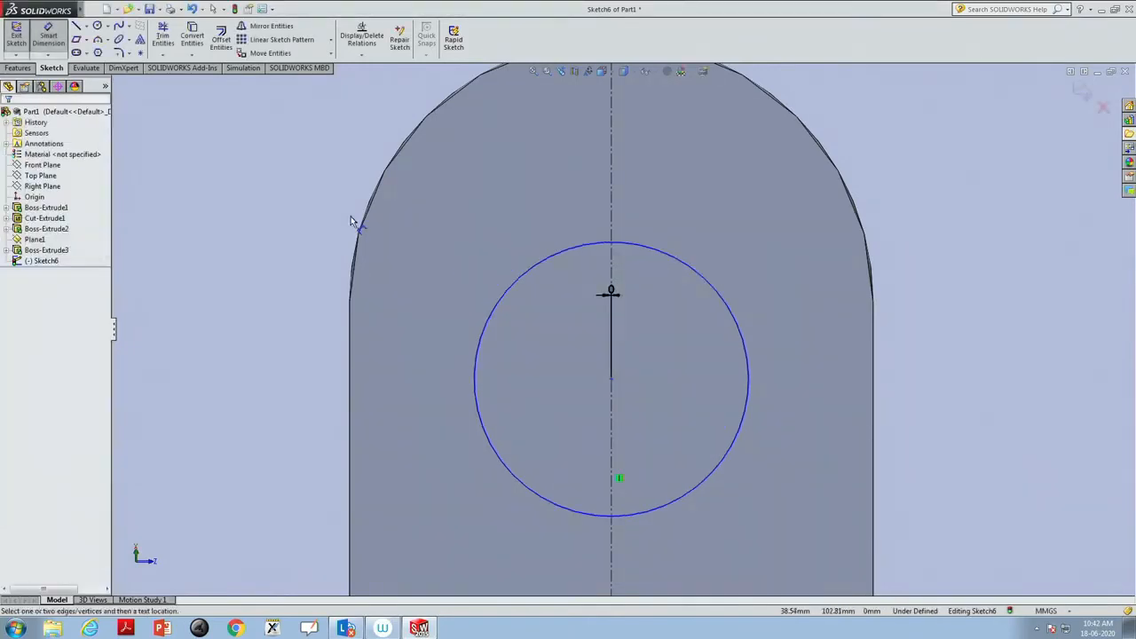
Cut-extrude the circle through the lug and flange with a blind depth of 50 mm
scroll(357, 213, up, 4)
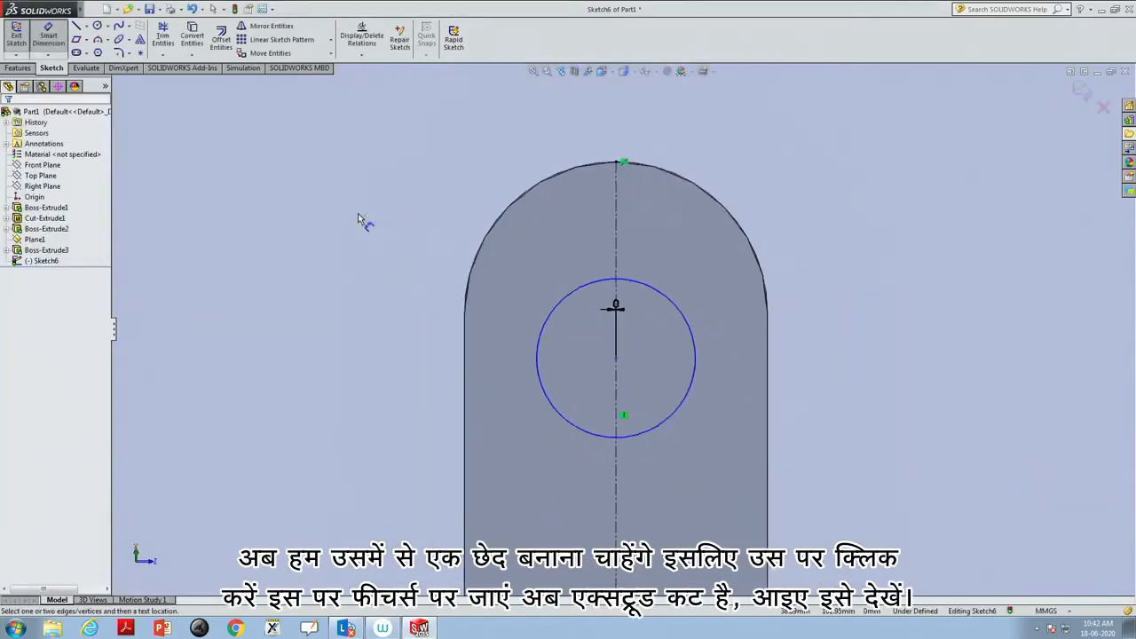
click(665, 311)
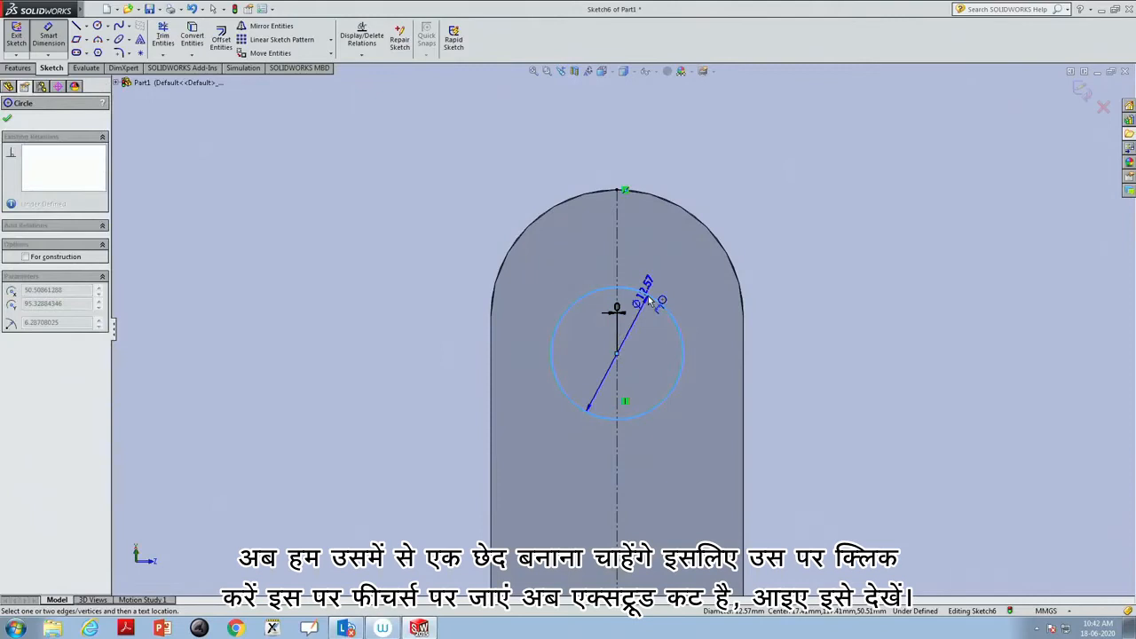
key(Escape)
click(18, 68)
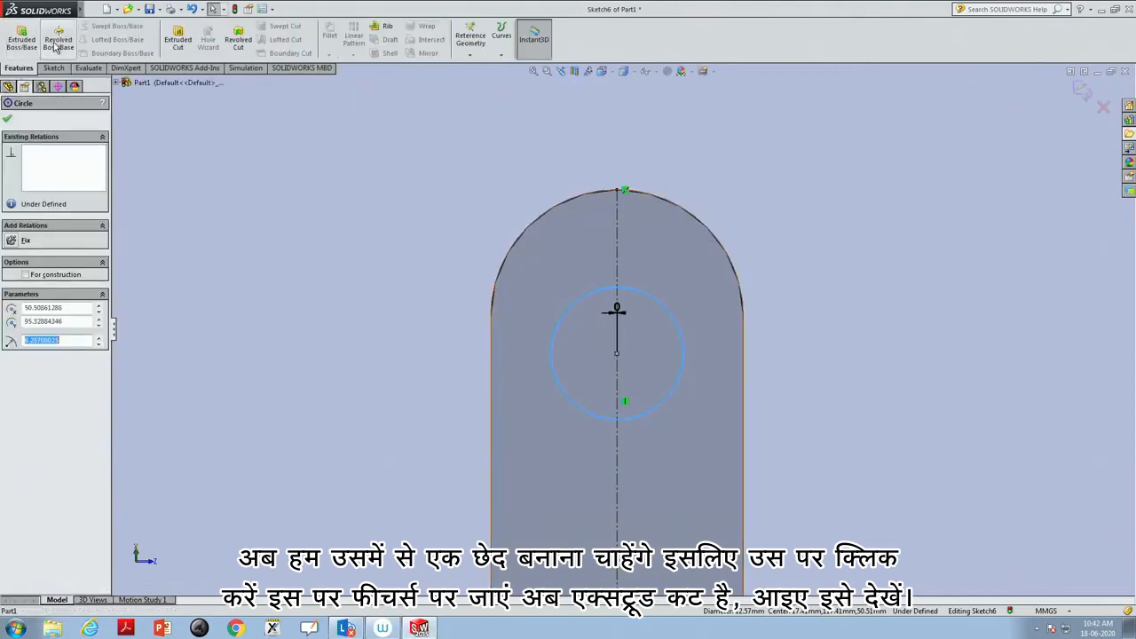
click(177, 39)
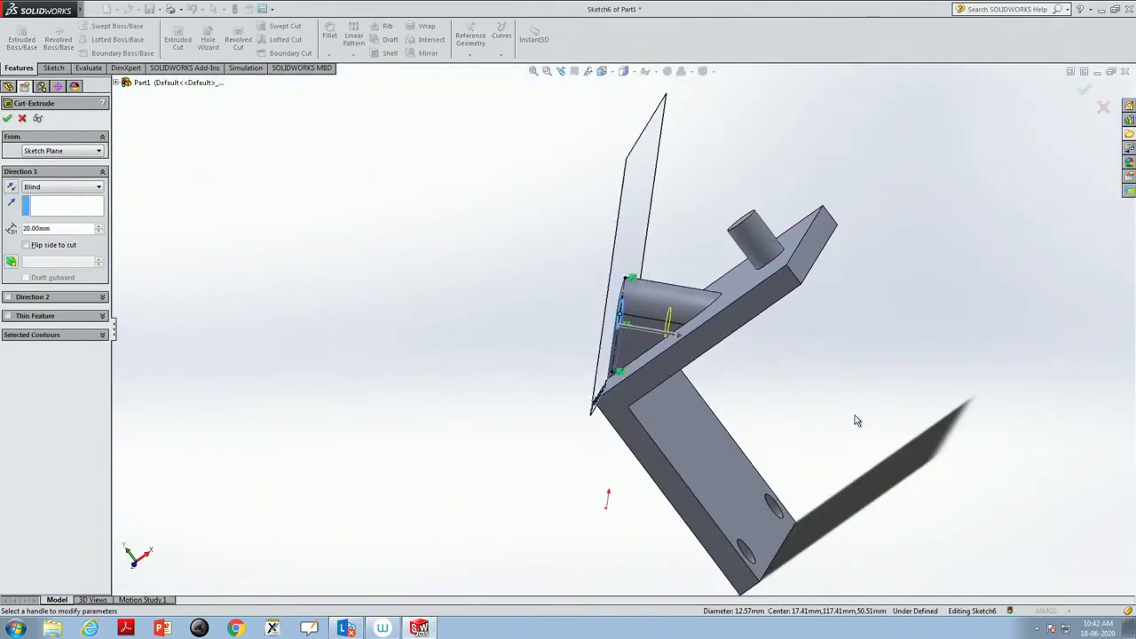
middle_drag(873, 393, 925, 398)
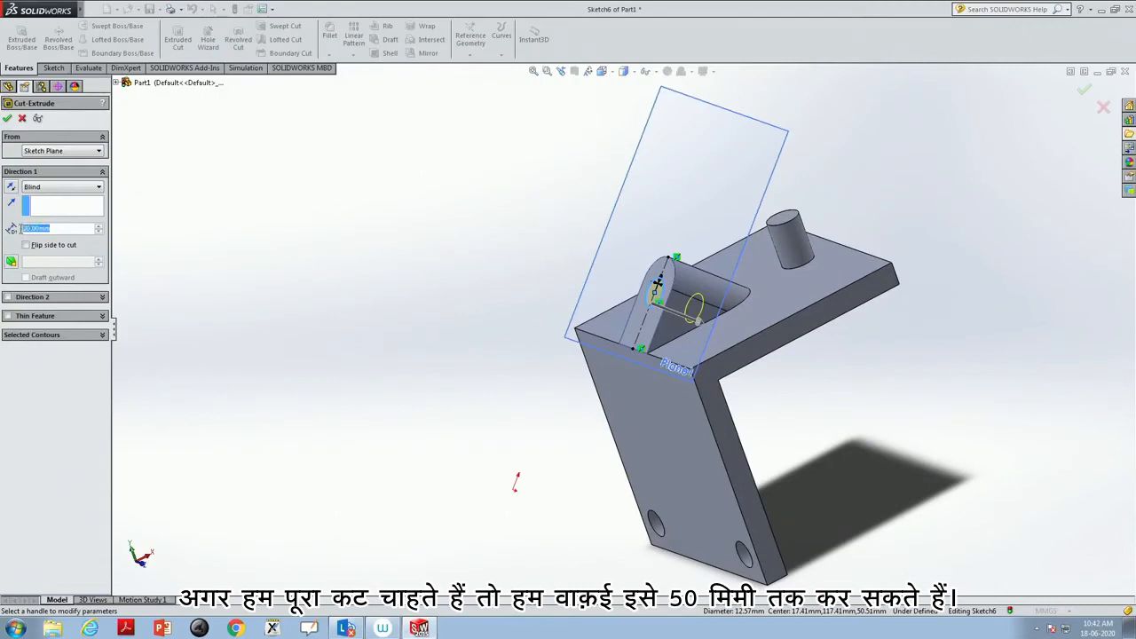
text(50)
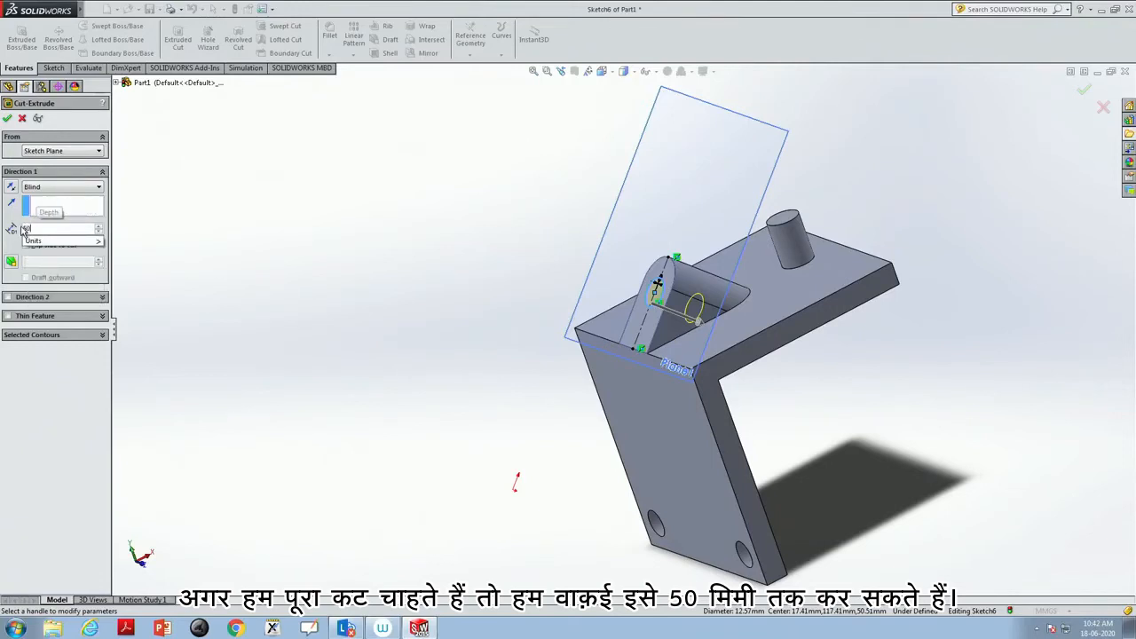
key(Return)
mouse_move(1005, 388)
middle_down()
mouse_move(854, 365)
mouse_move(992, 399)
middle_up()
right_click(993, 400)
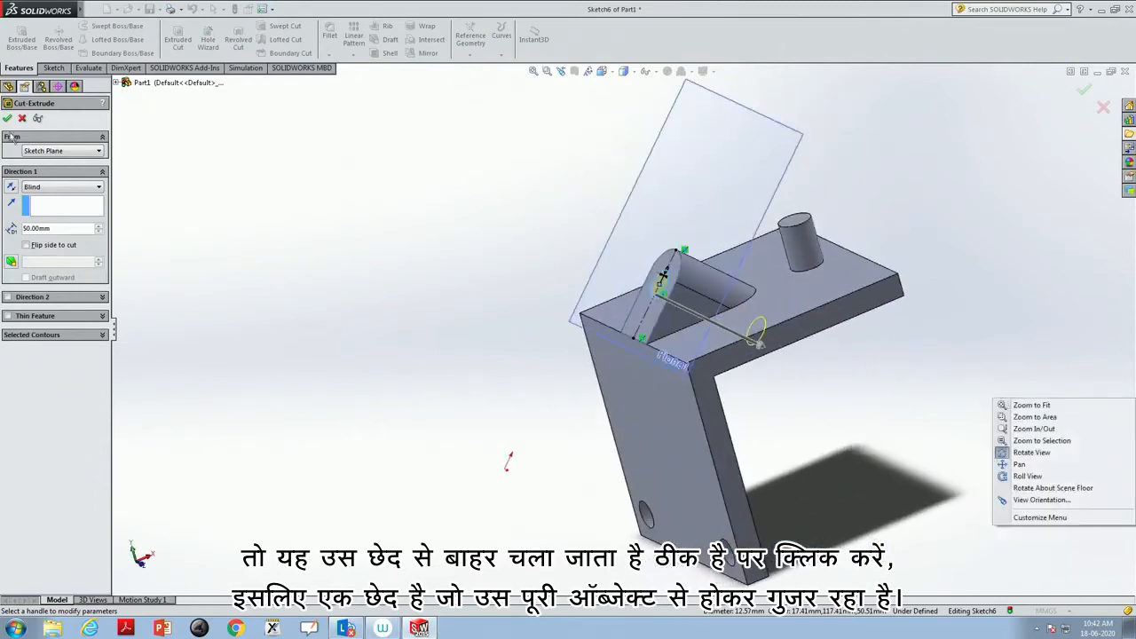
click(9, 120)
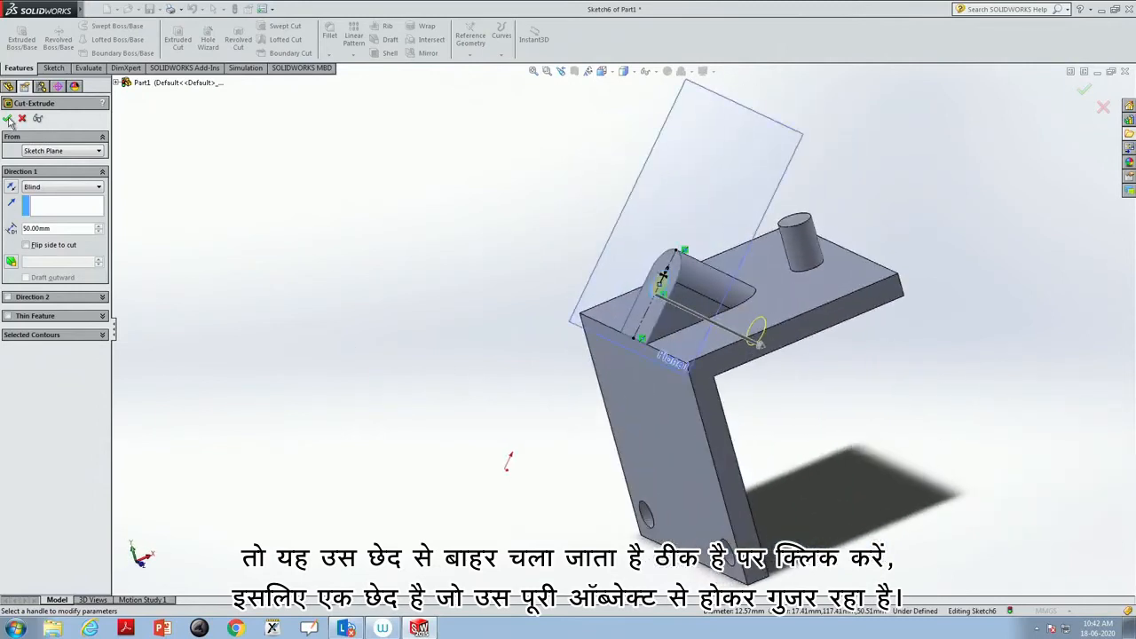
Start a sketch on the lug's inclined face, viewed normal to it, and draw a thin corner rectangle across the lug's full width below the hole
middle_drag(949, 363, 1035, 241)
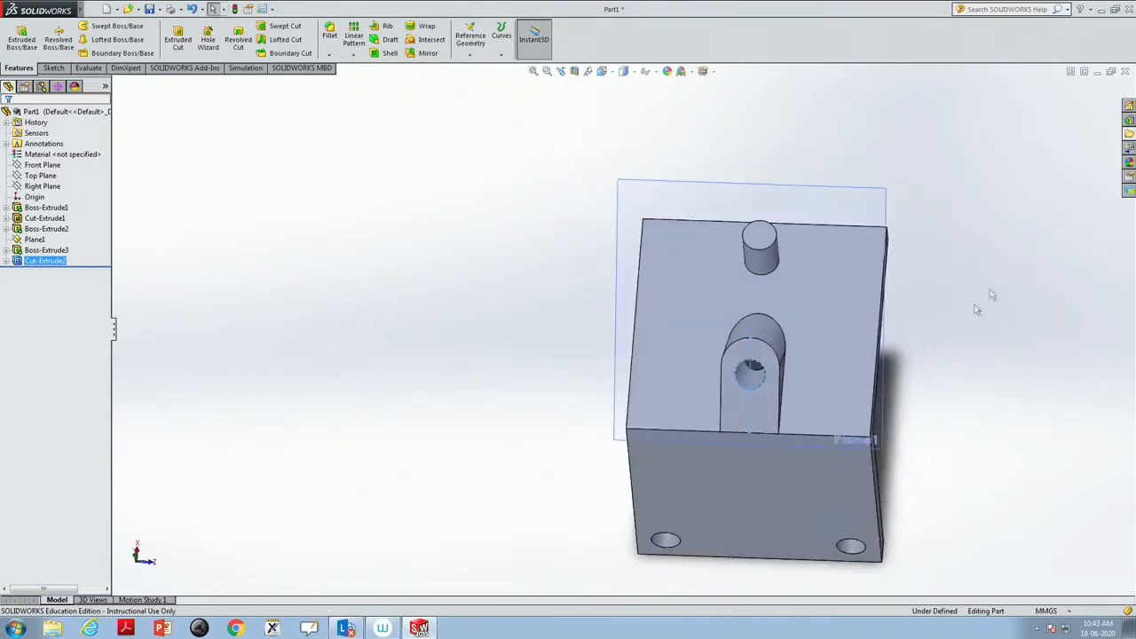
middle_drag(929, 385, 944, 293)
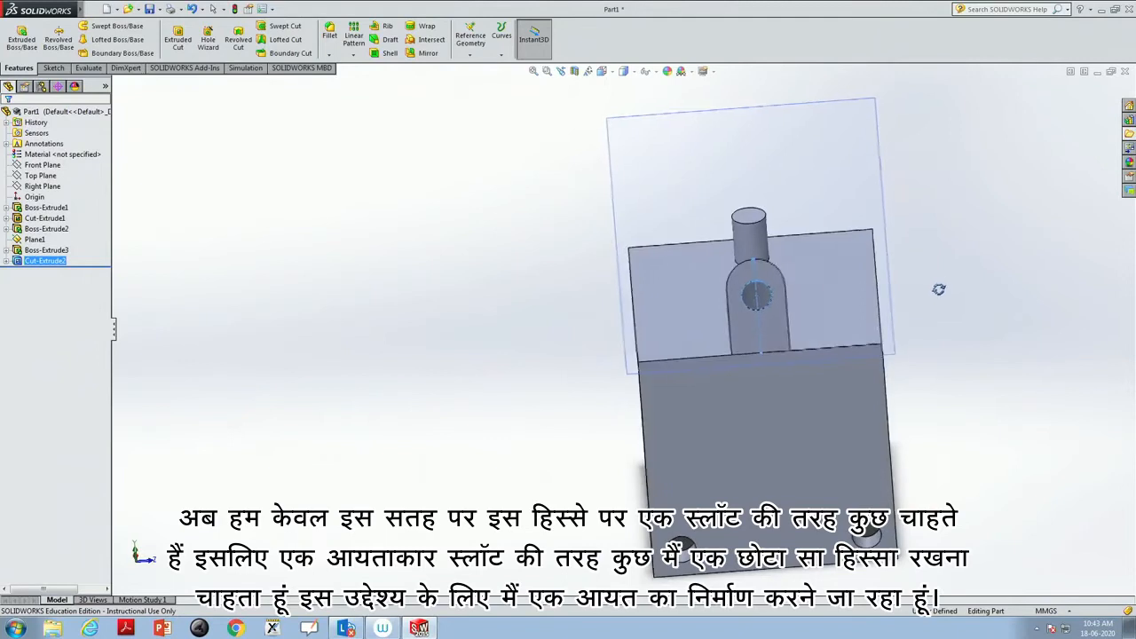
click(783, 332)
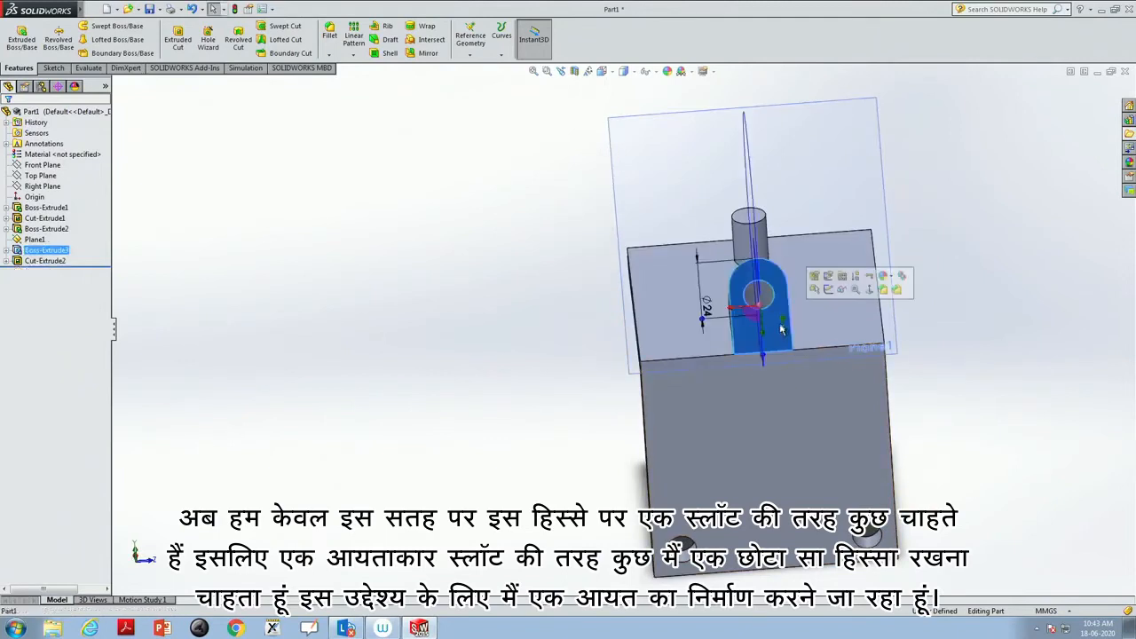
click(871, 291)
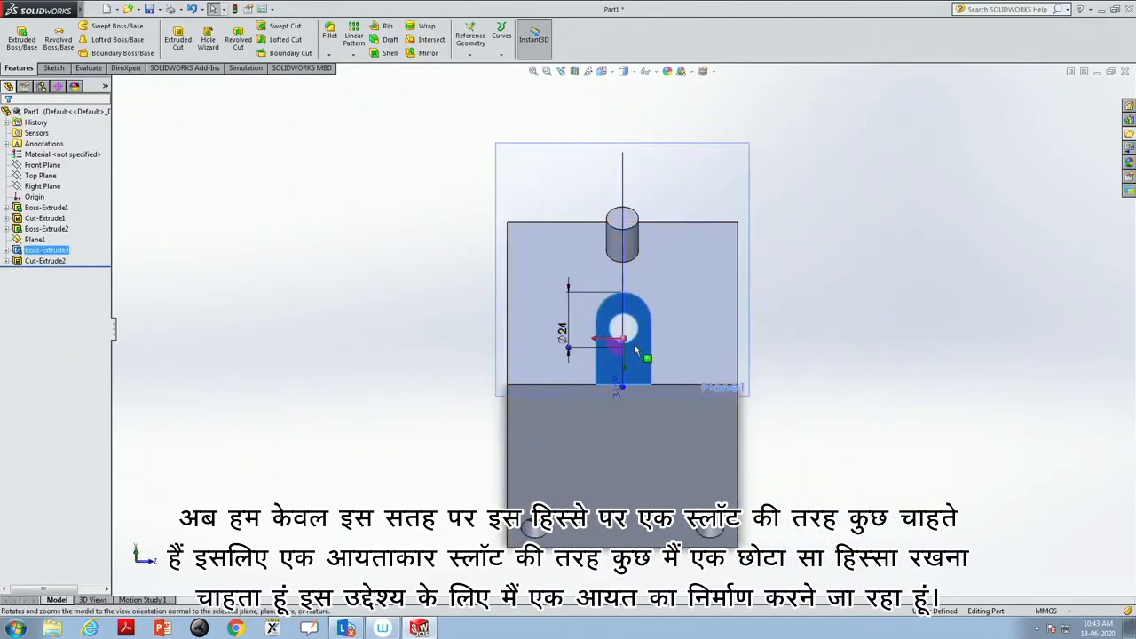
click(57, 68)
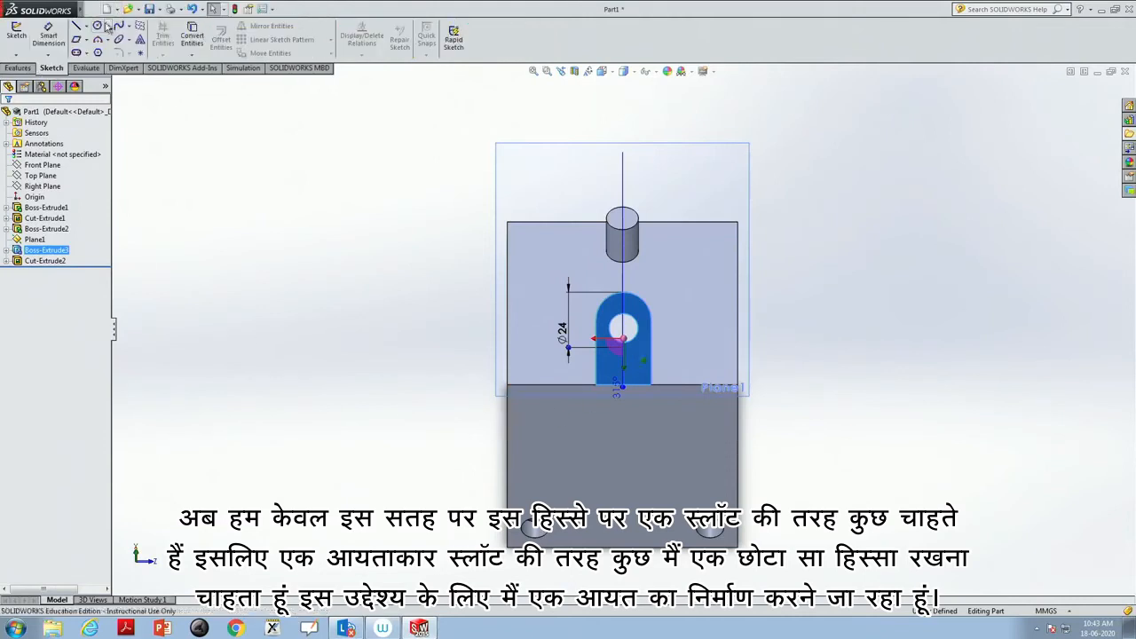
click(86, 42)
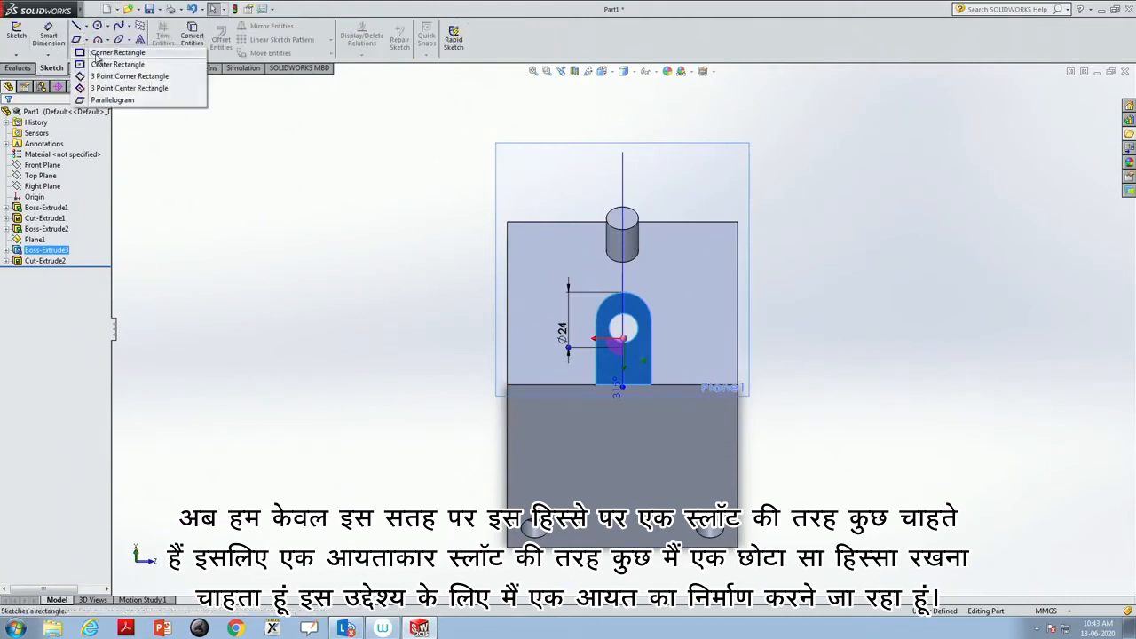
click(97, 51)
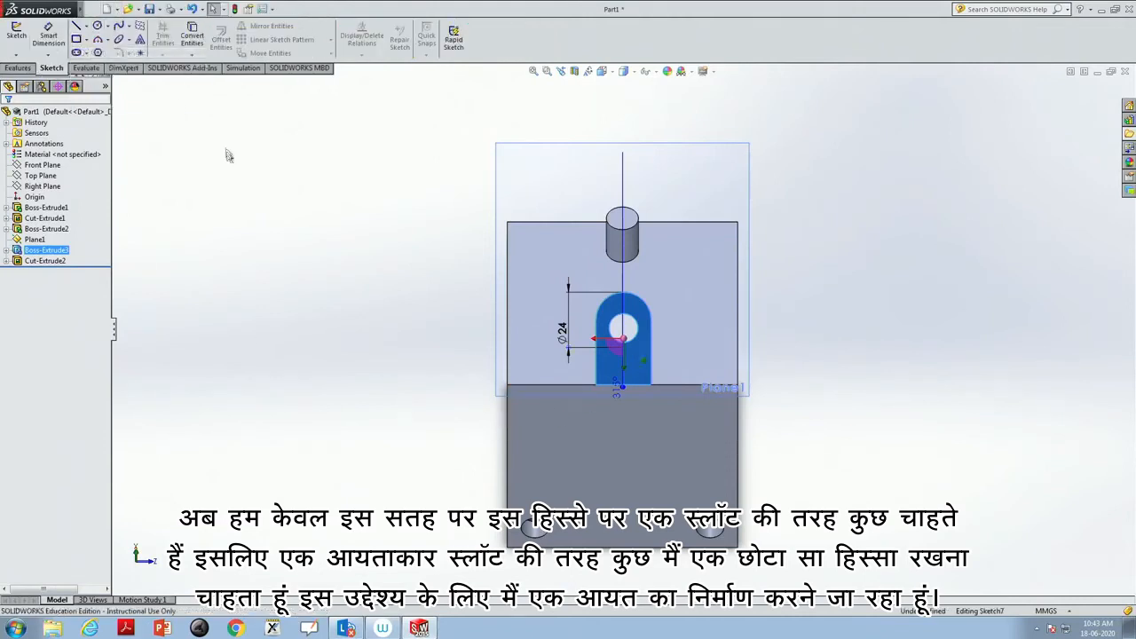
click(597, 357)
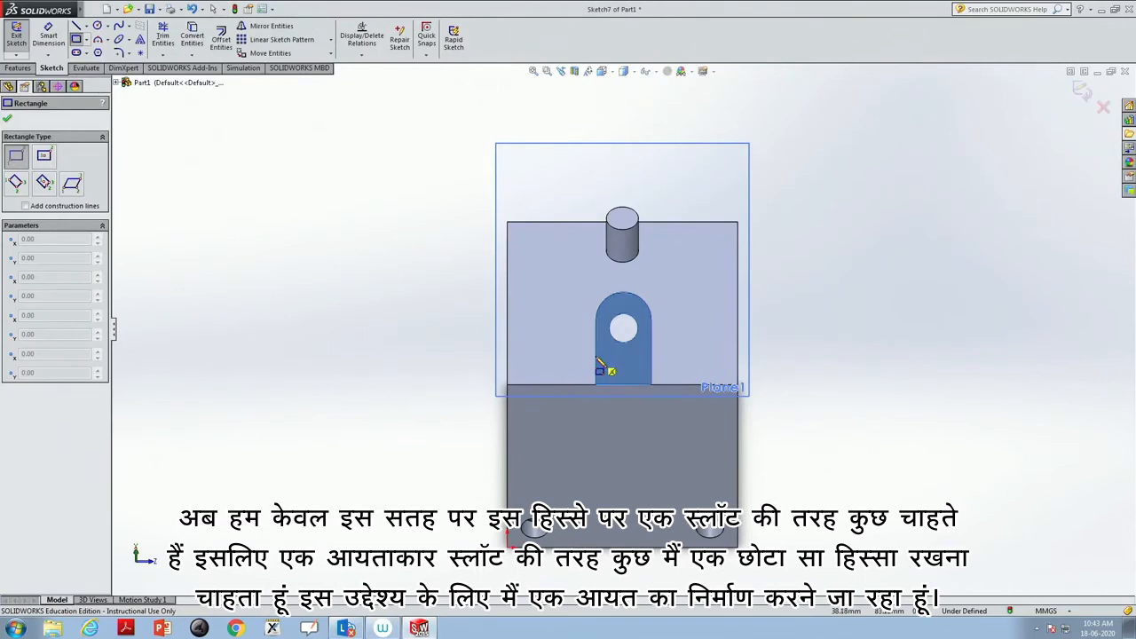
click(652, 362)
key(Escape)
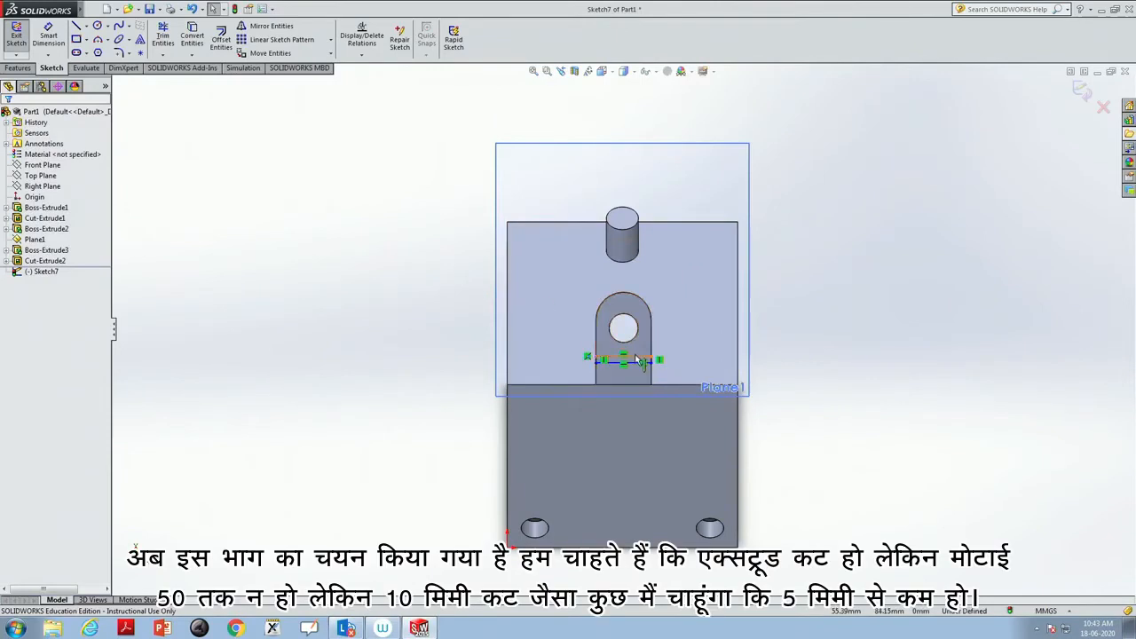
Cut-extrude the thin rectangle below the lug's hole with a blind depth of 5 mm
drag(592, 367, 661, 355)
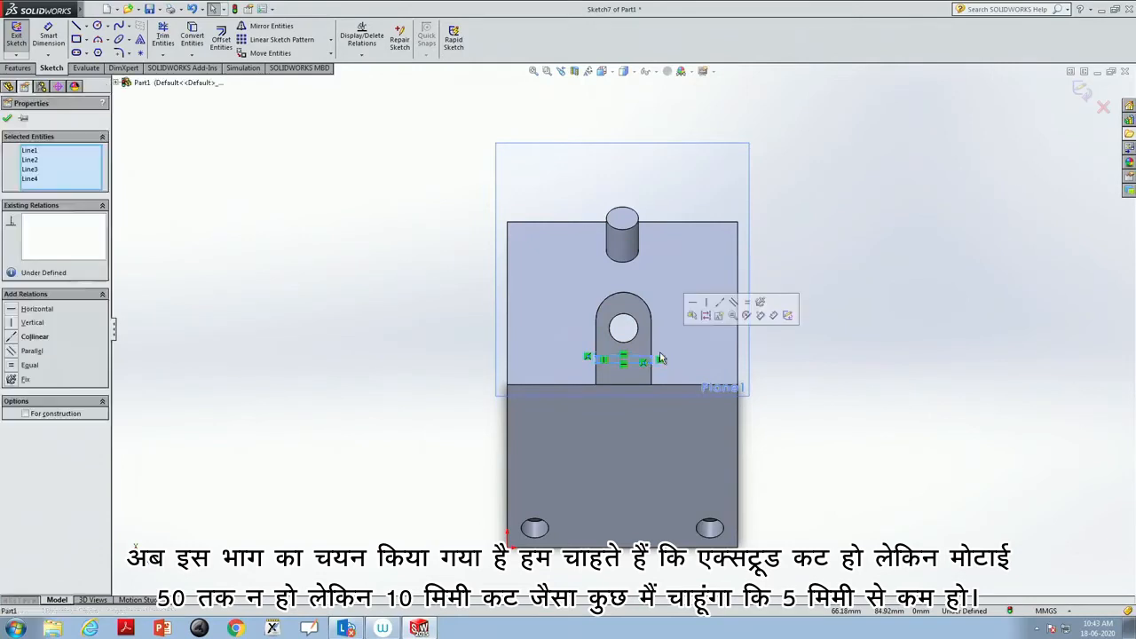
click(19, 68)
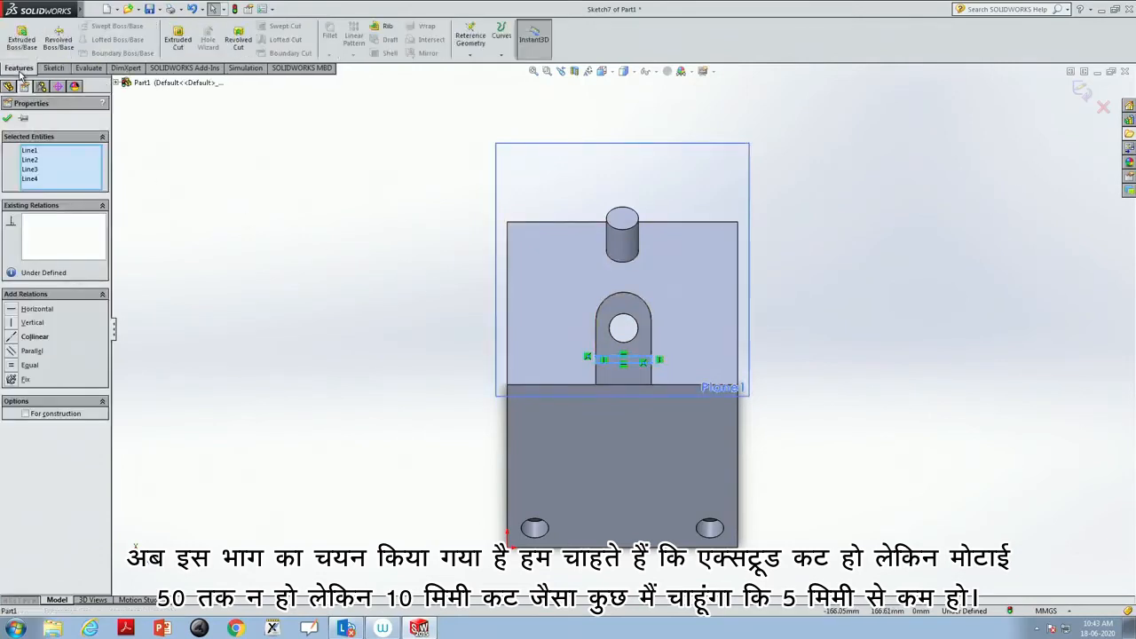
click(178, 39)
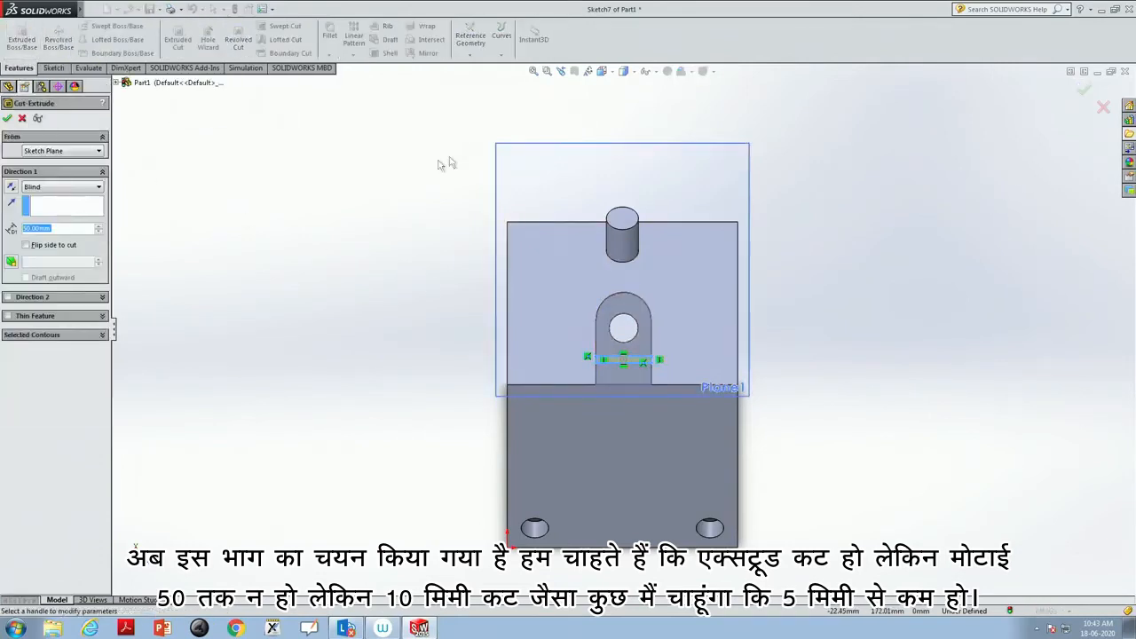
middle_drag(994, 399, 818, 499)
click(40, 229)
text(10)
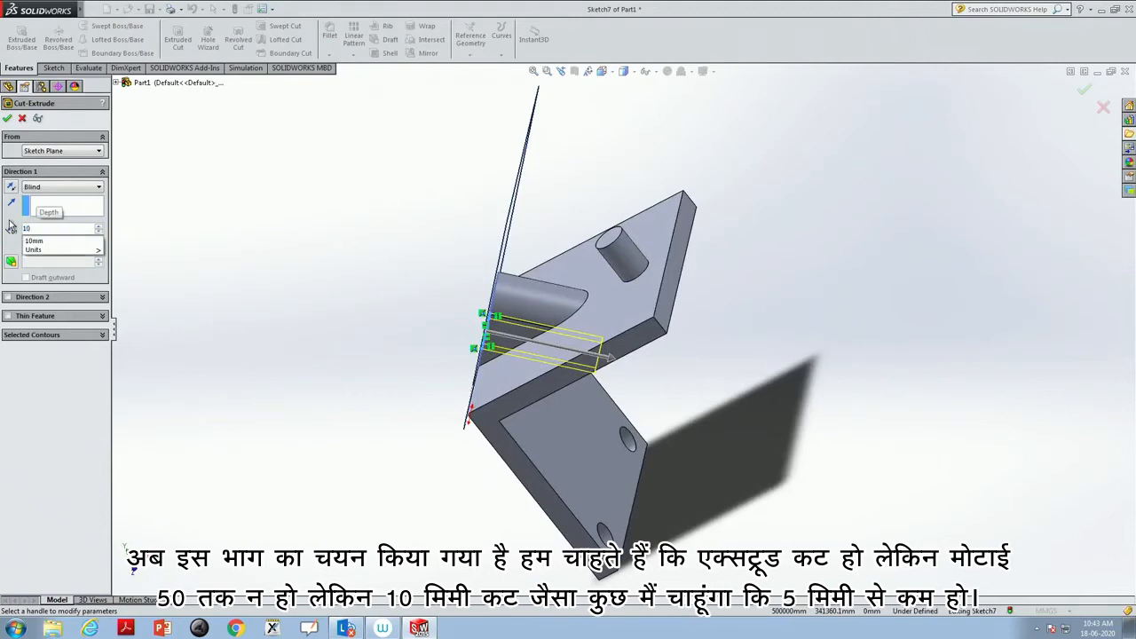
key(Return)
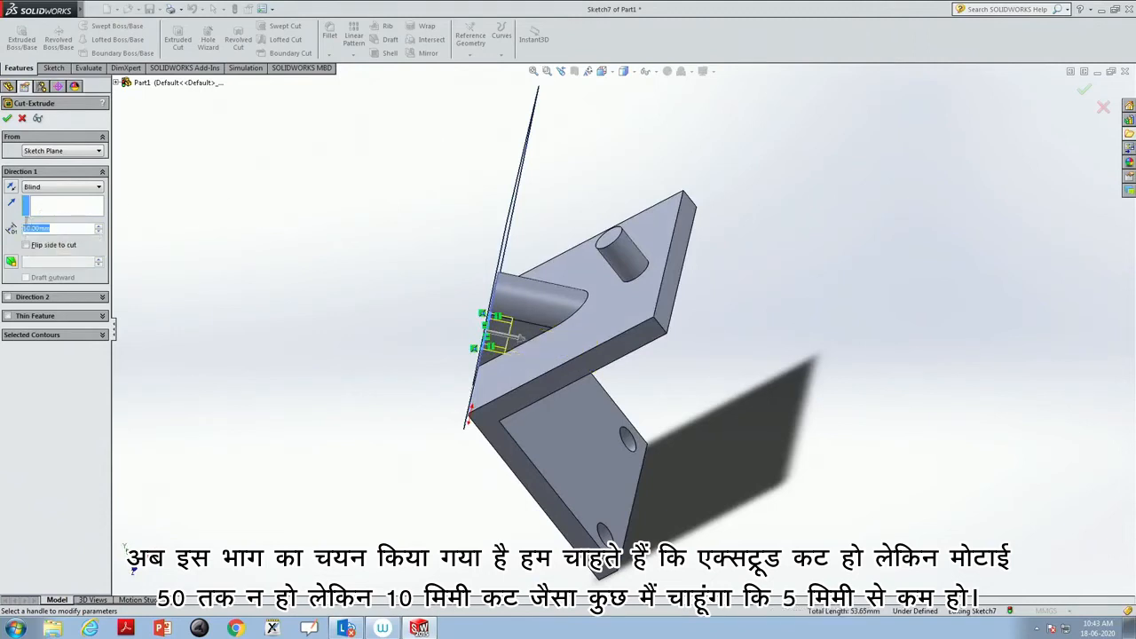
text(5)
key(Return)
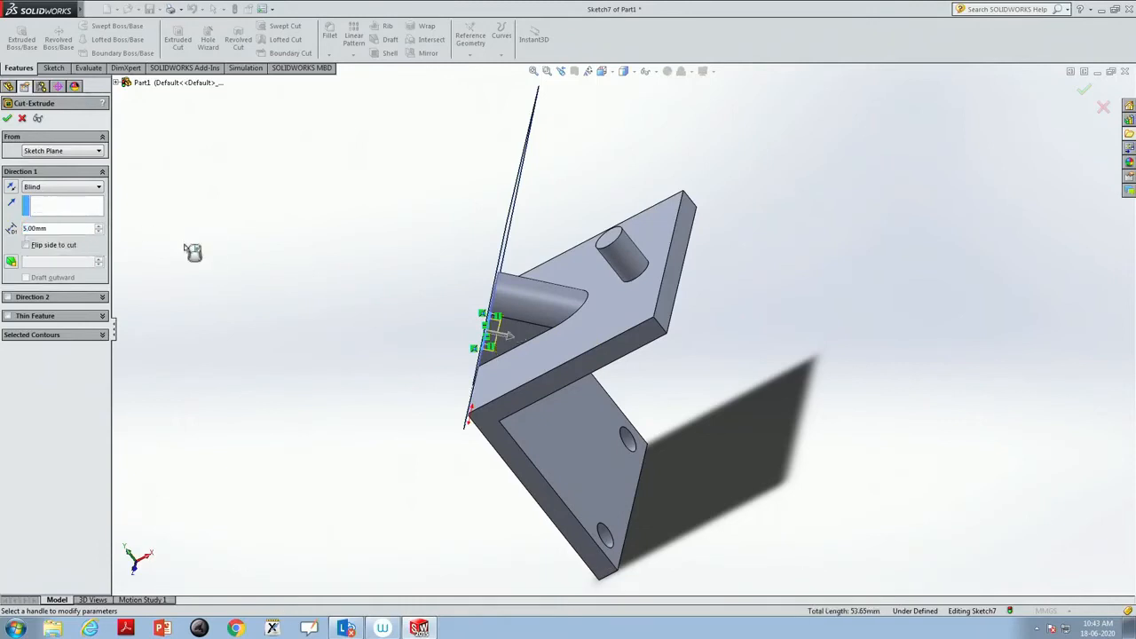
click(8, 119)
Hide the reference plane that runs along the lug's inclined face
middle_drag(261, 272, 756, 337)
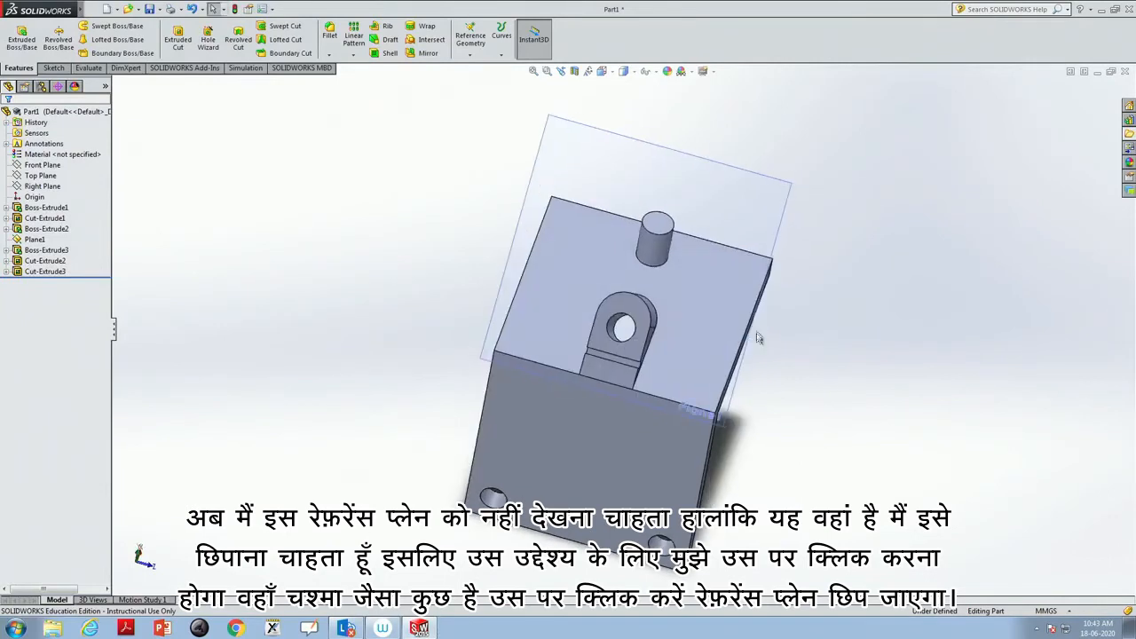
right_click(741, 175)
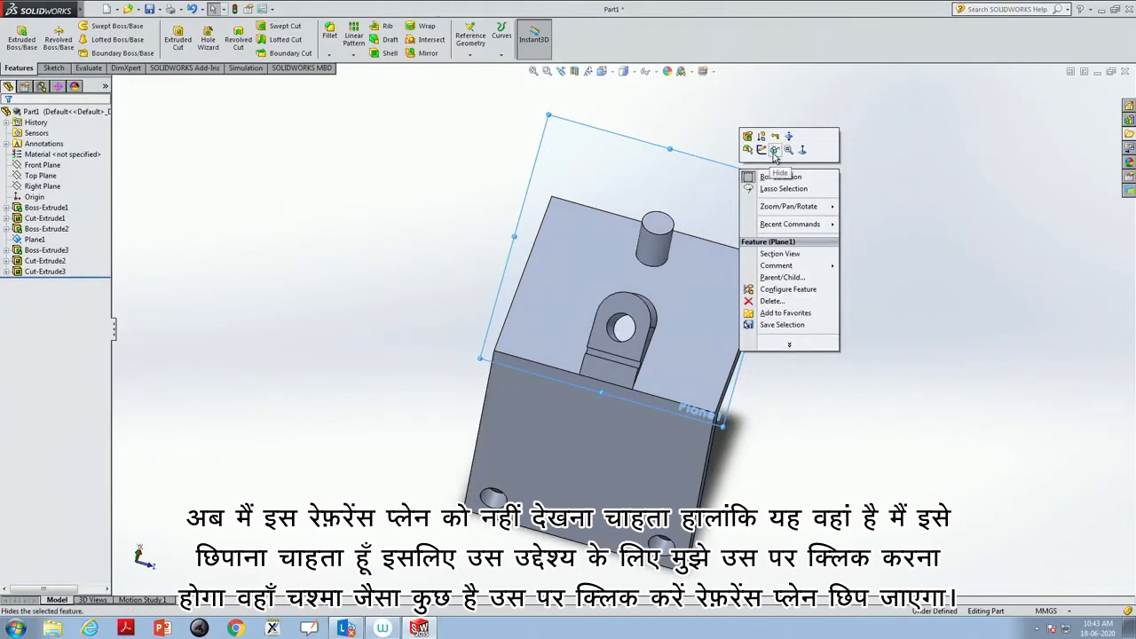
click(775, 152)
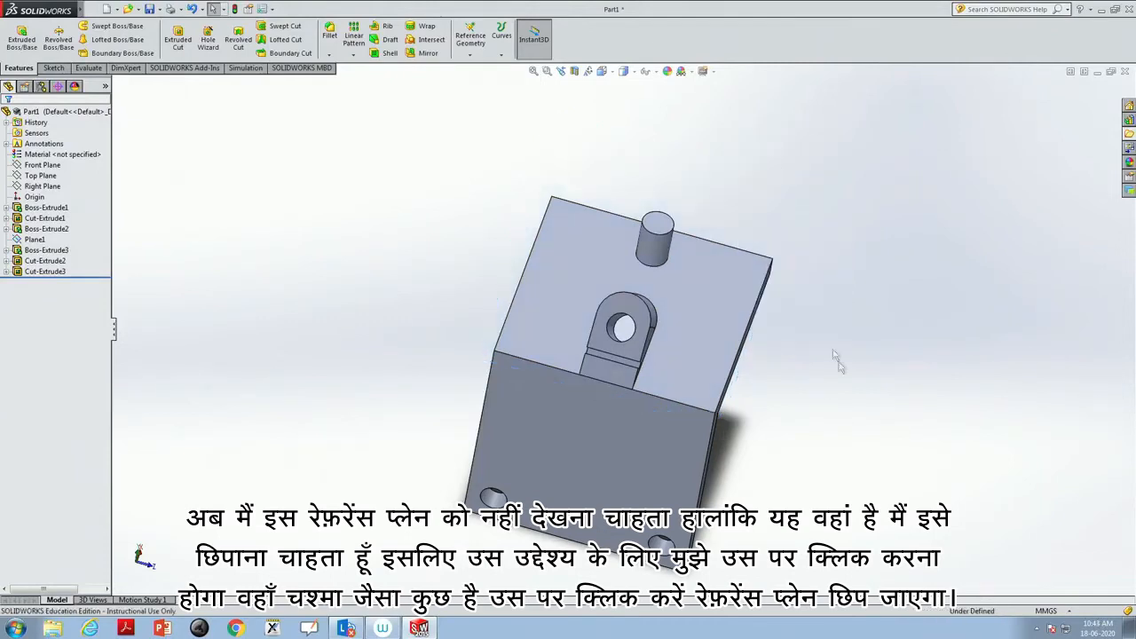
middle_drag(728, 355, 799, 364)
click(603, 454)
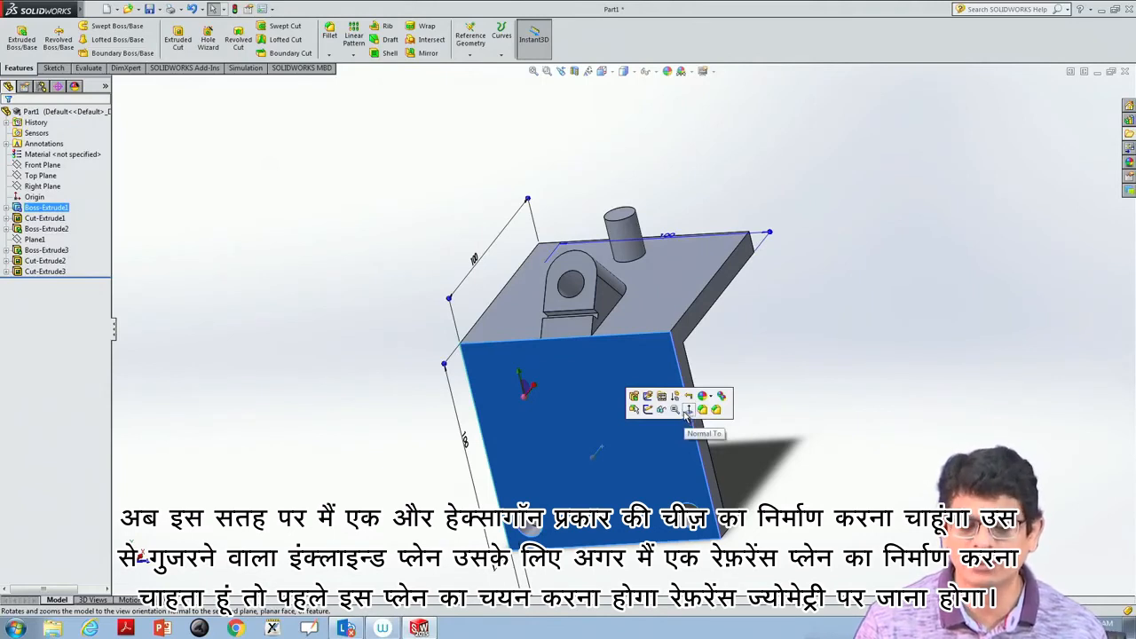
click(802, 304)
click(679, 393)
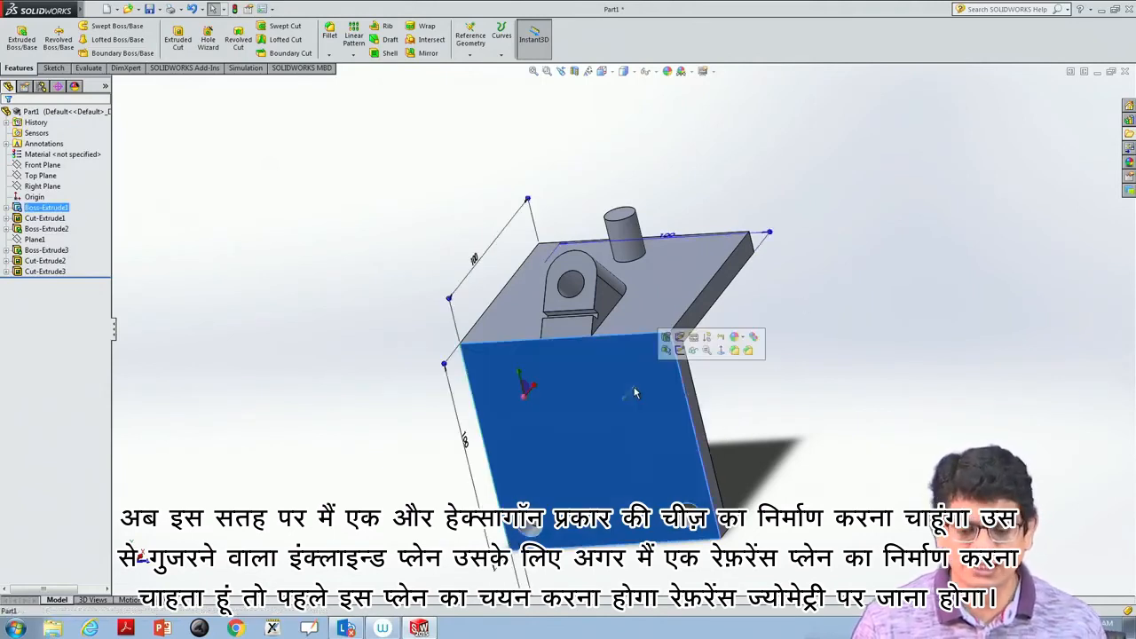
click(470, 55)
click(482, 65)
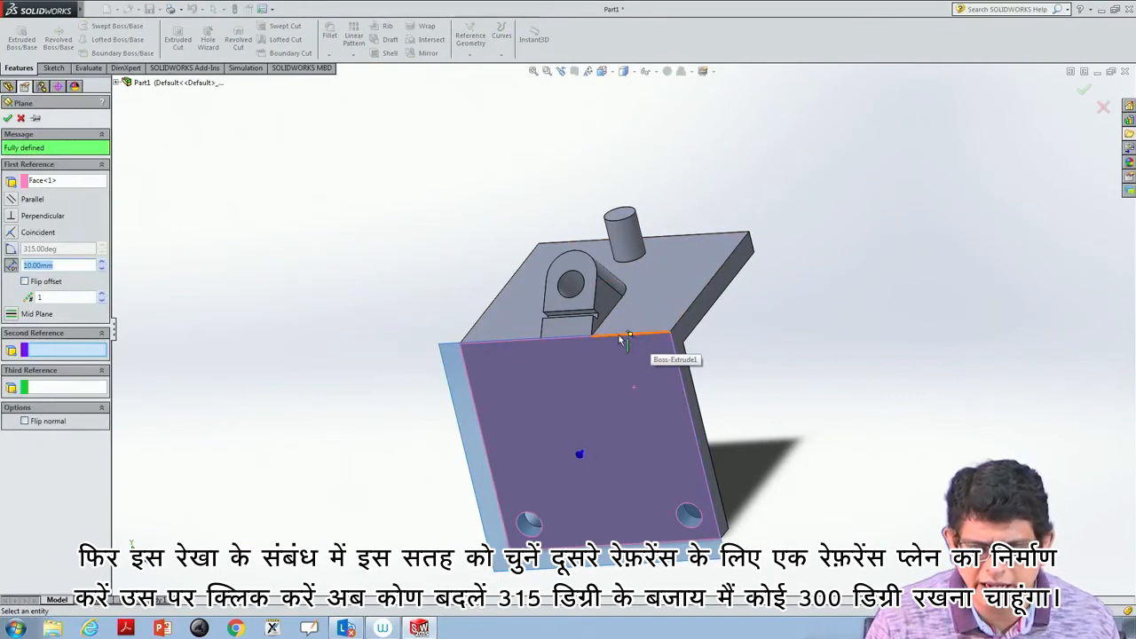
click(553, 340)
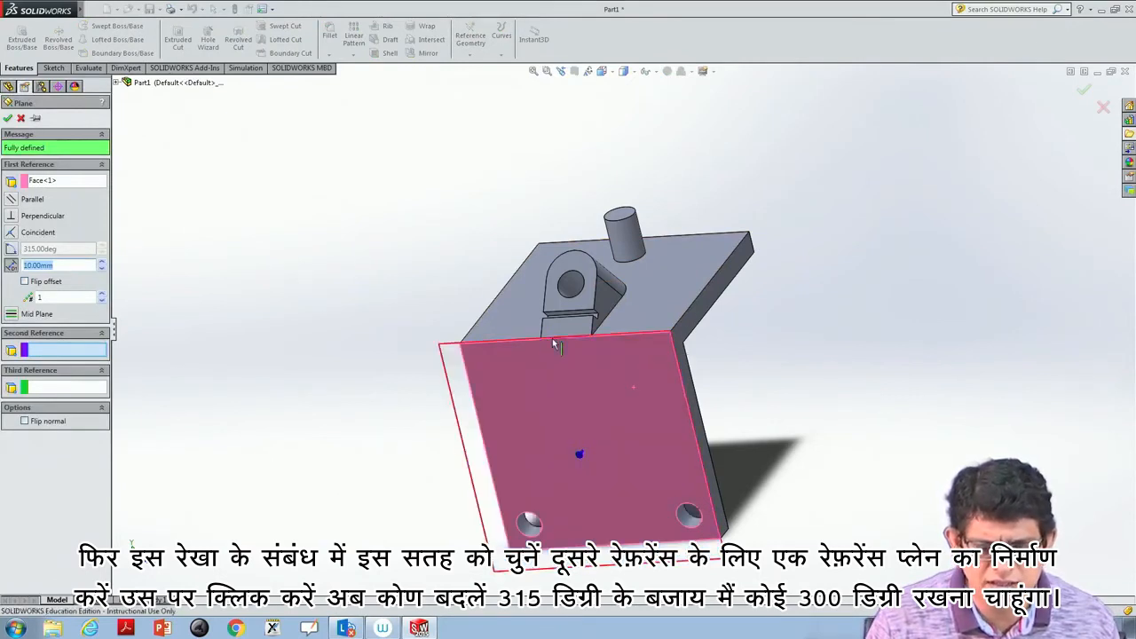
key(Escape)
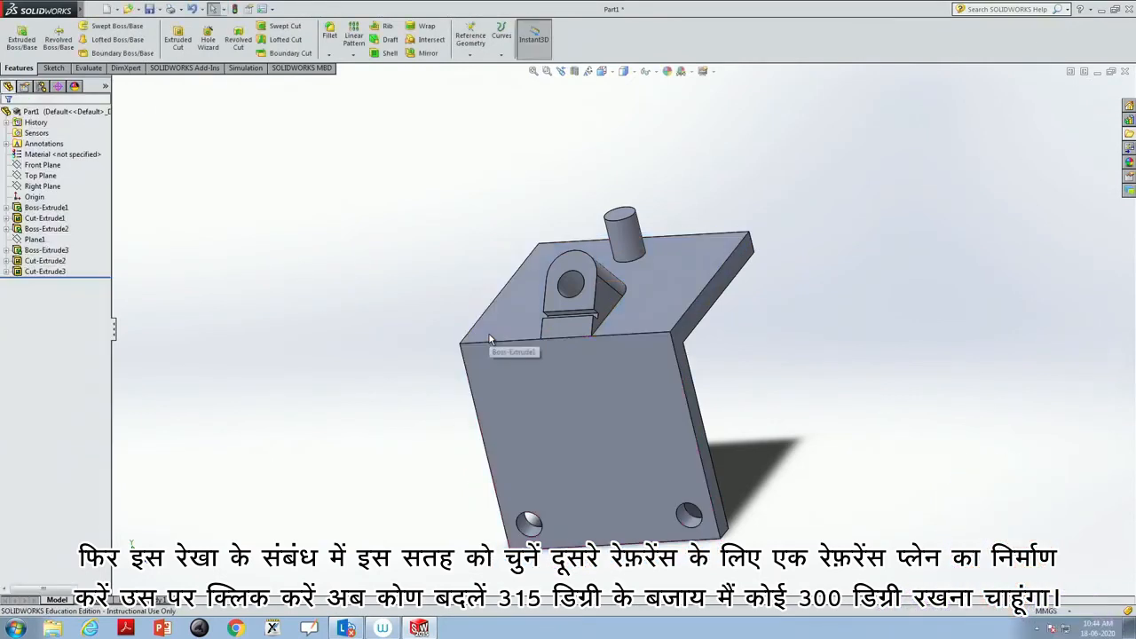
Create a reference plane at 300 degrees to the outer face of the two-hole flange, passing through the lug's base edge
click(538, 423)
click(469, 55)
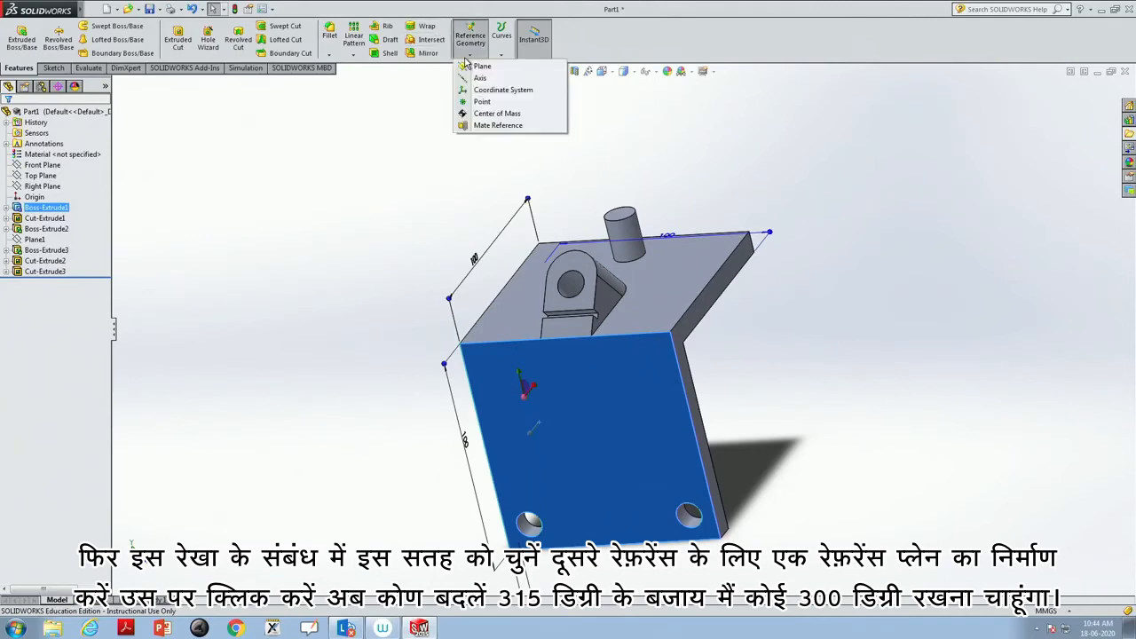
click(501, 70)
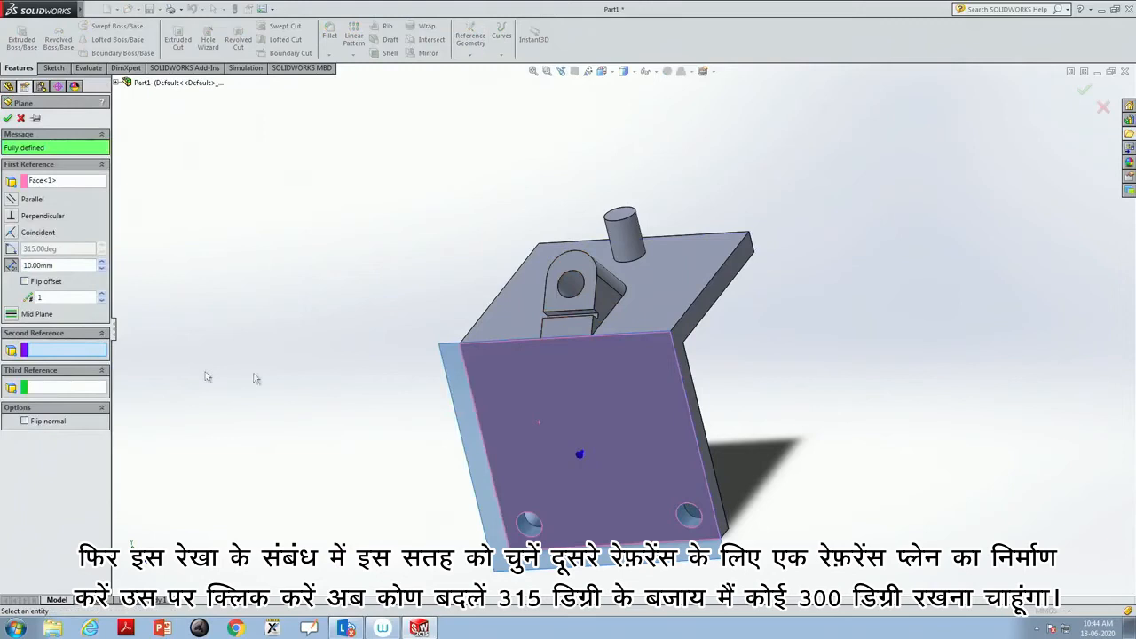
click(559, 339)
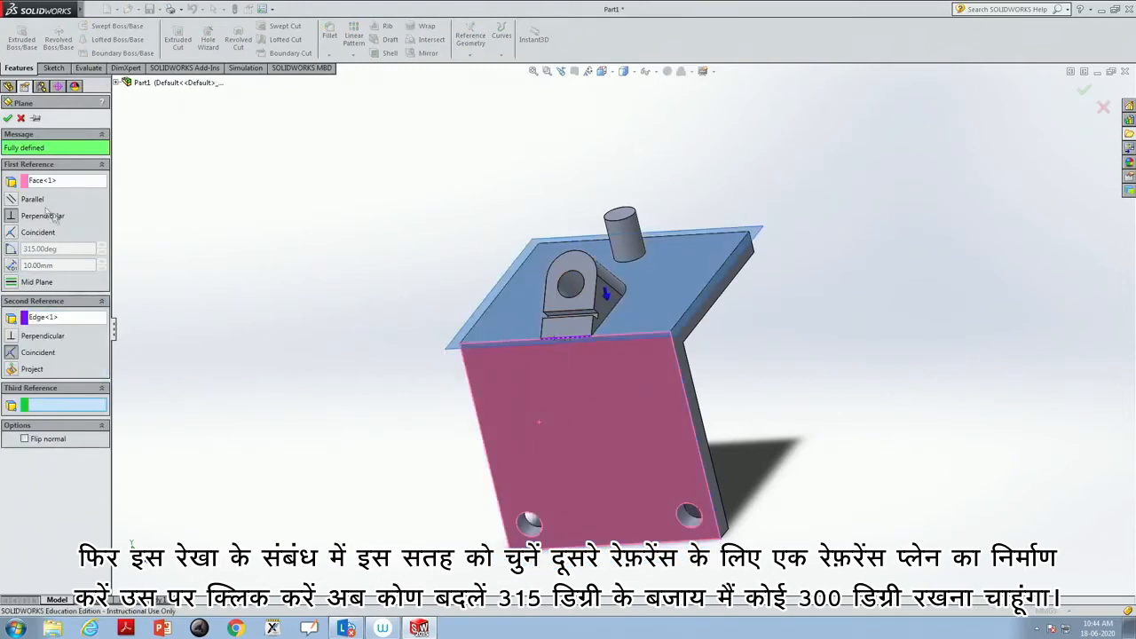
click(11, 250)
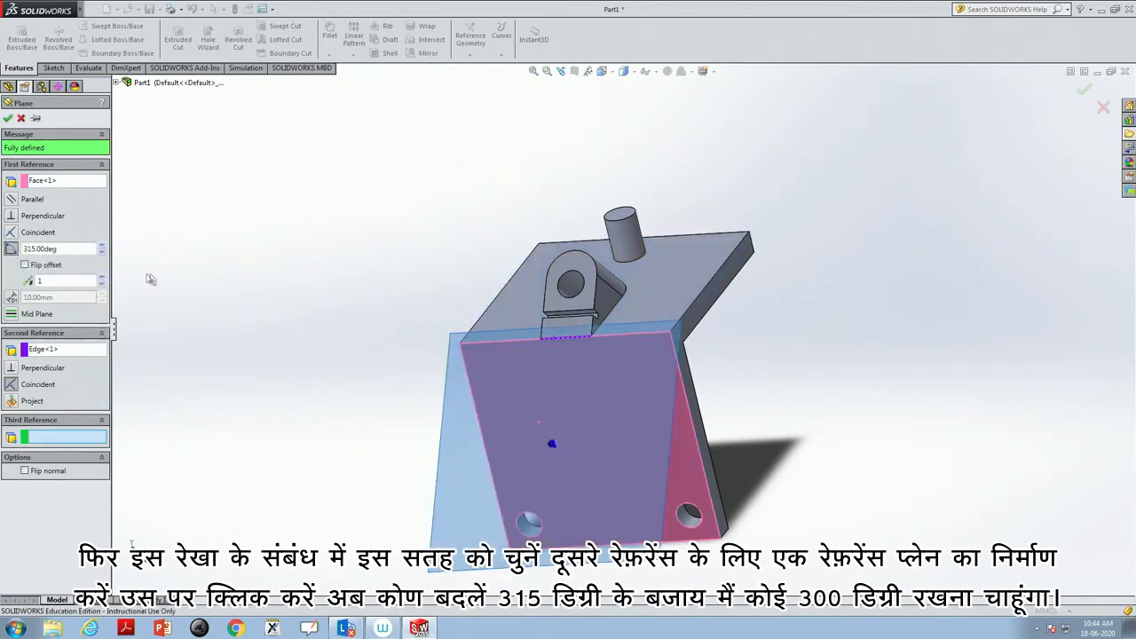
drag(76, 252, 29, 237)
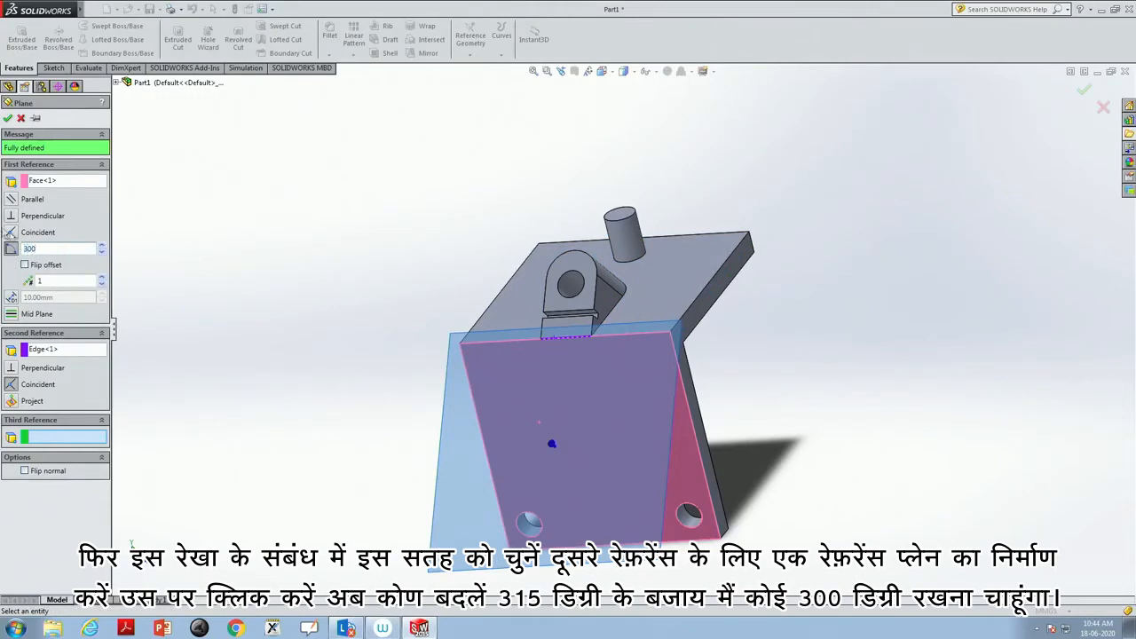
key(Return)
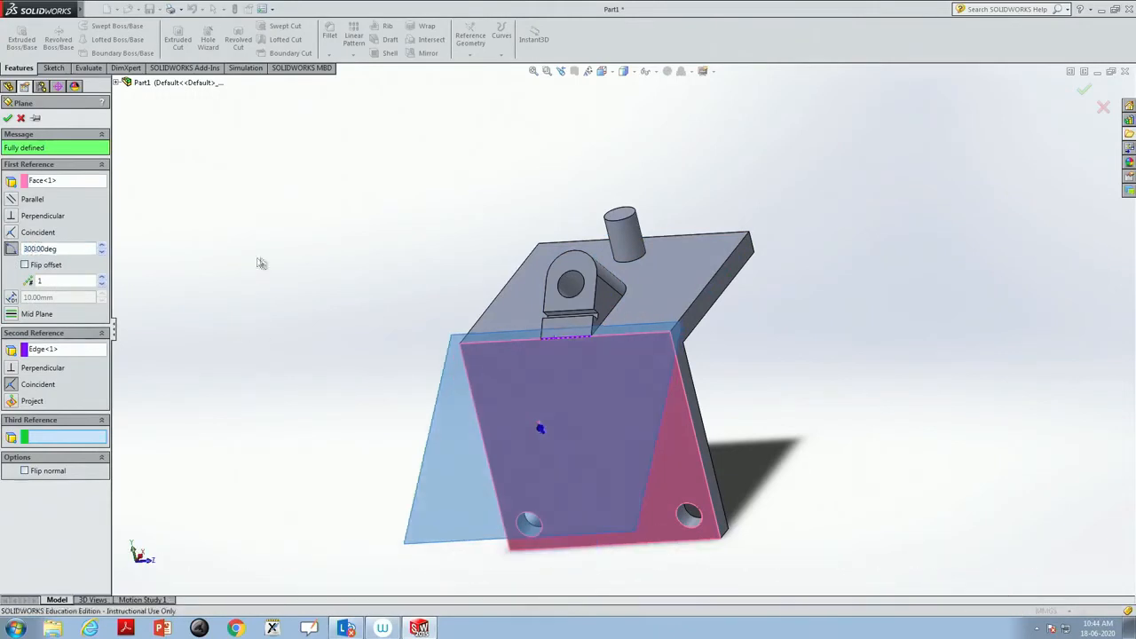
middle_drag(773, 410, 735, 467)
middle_drag(963, 268, 990, 518)
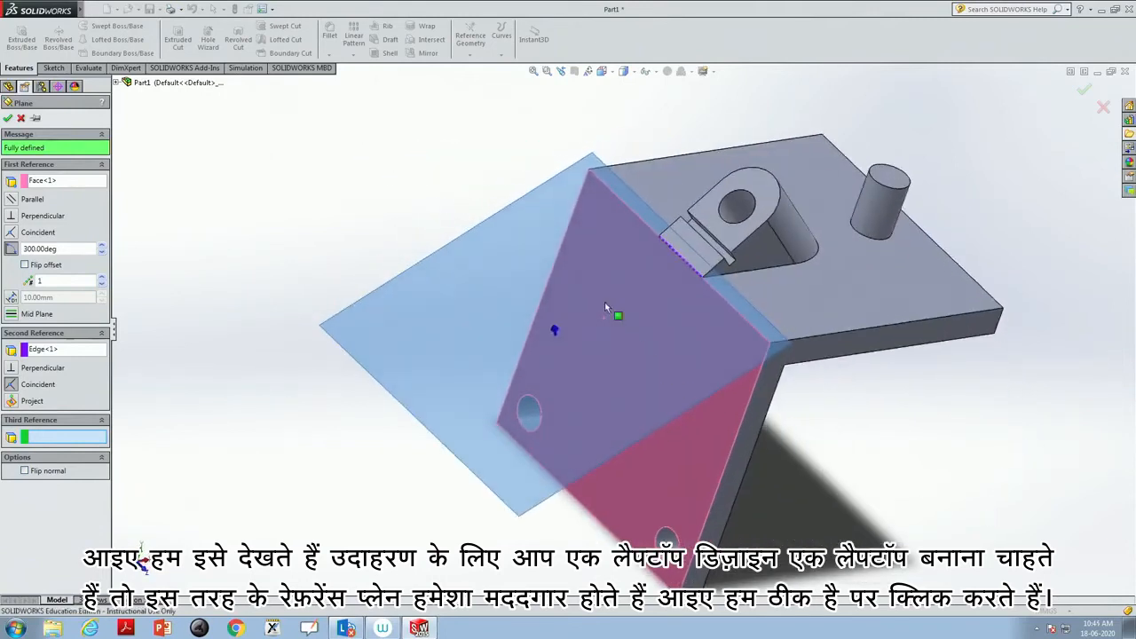
click(8, 118)
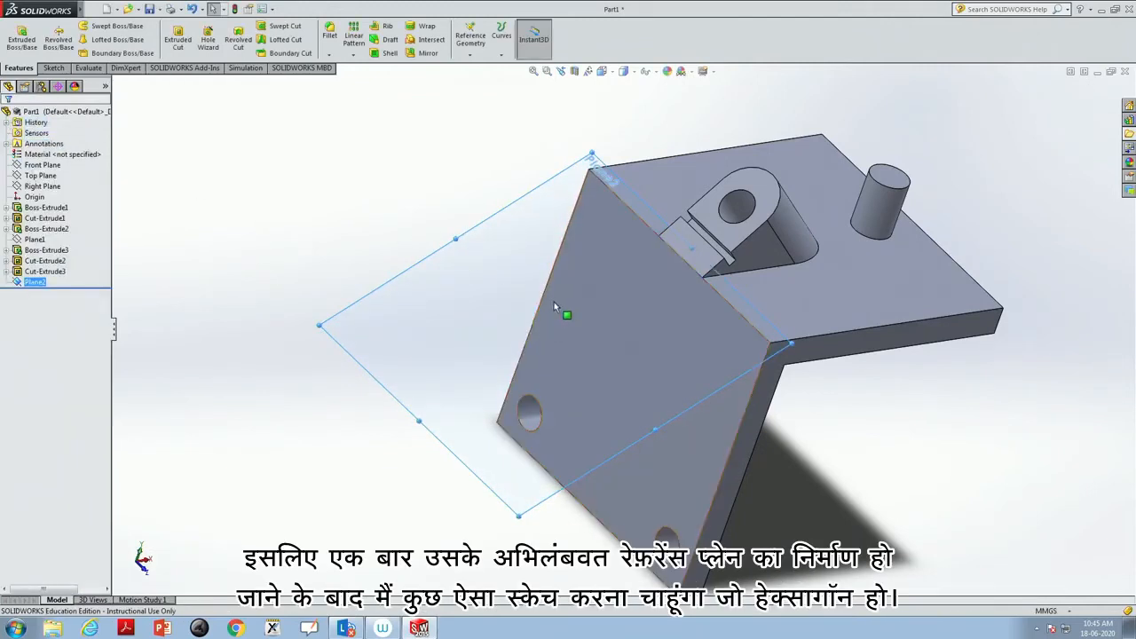
Sketch a six-sided inscribed-circle polygon about 21.3 mm in diameter on the new plane, viewed normal to it, centred below the lug
right_click(499, 271)
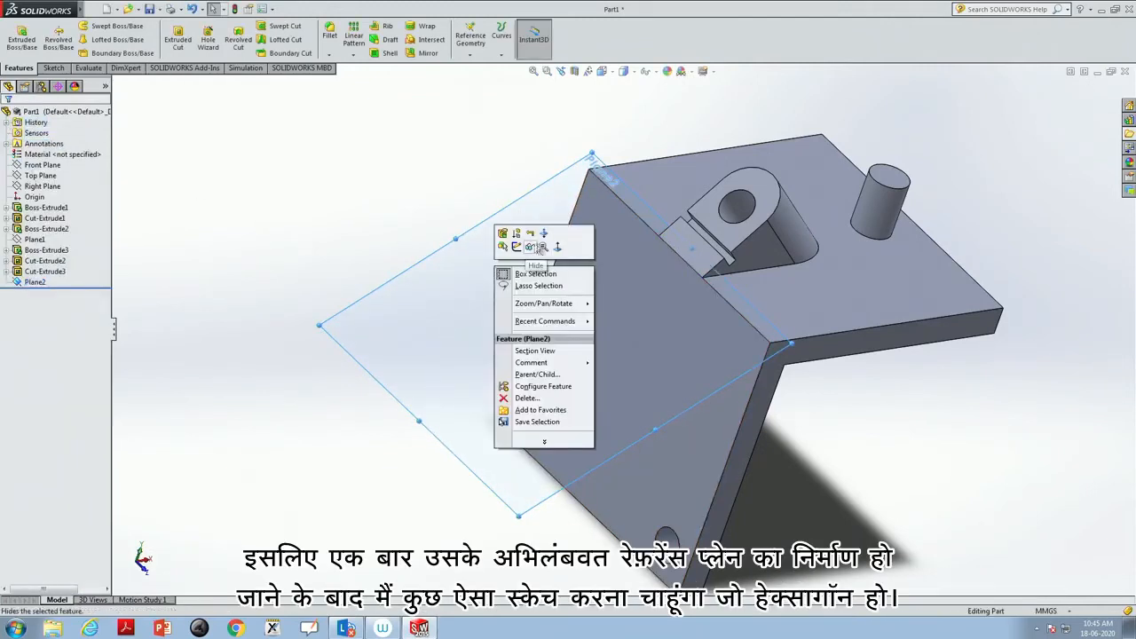
click(535, 253)
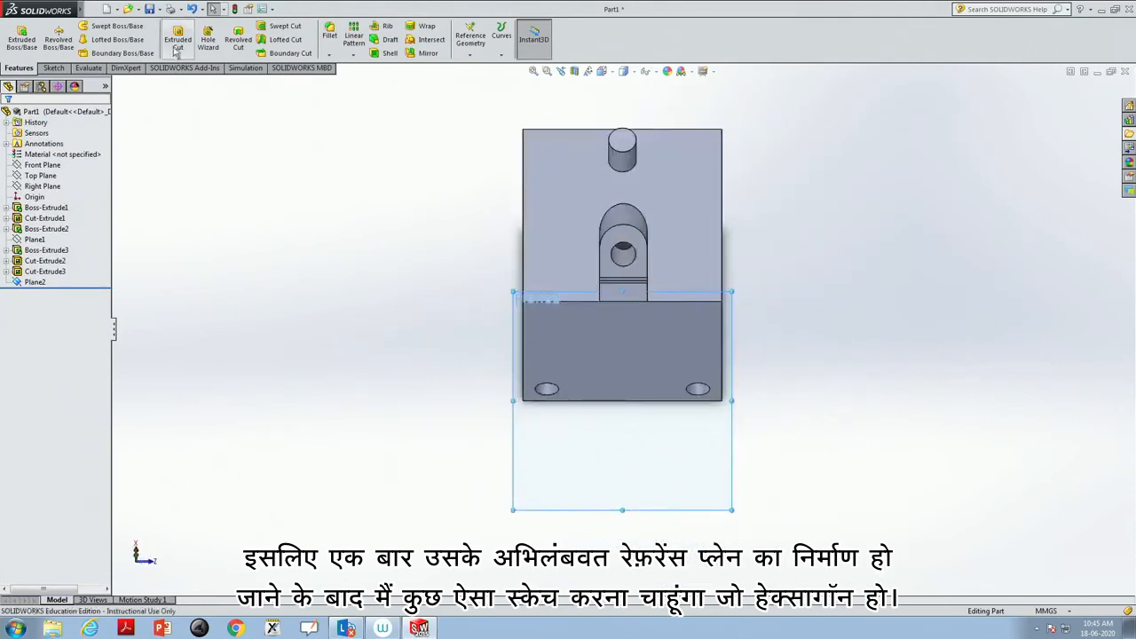
click(51, 69)
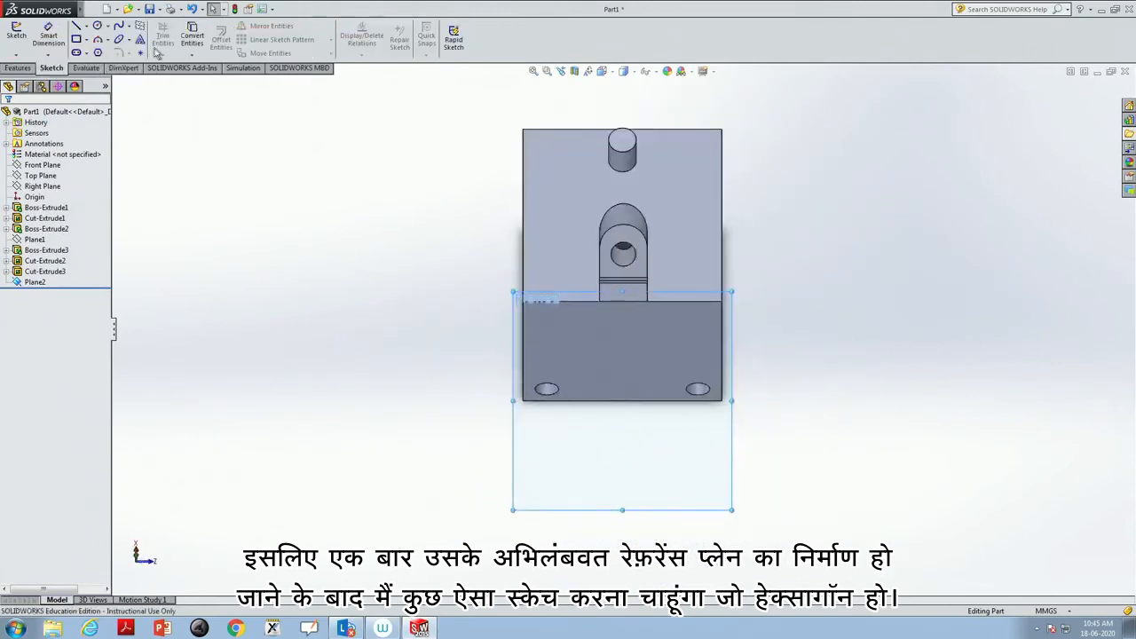
click(99, 52)
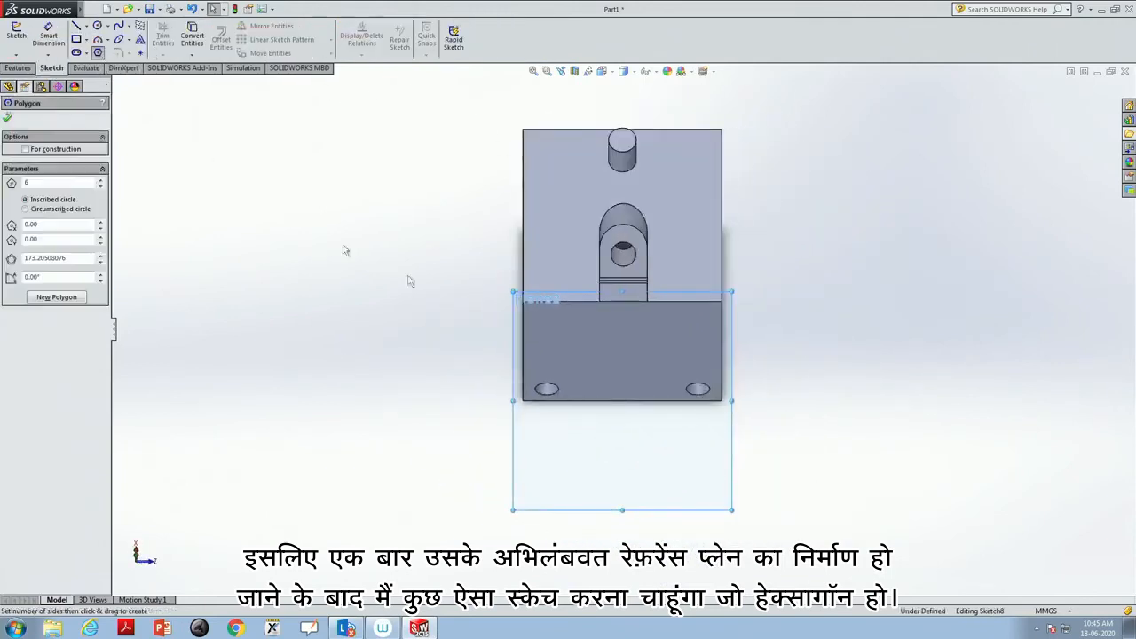
click(624, 379)
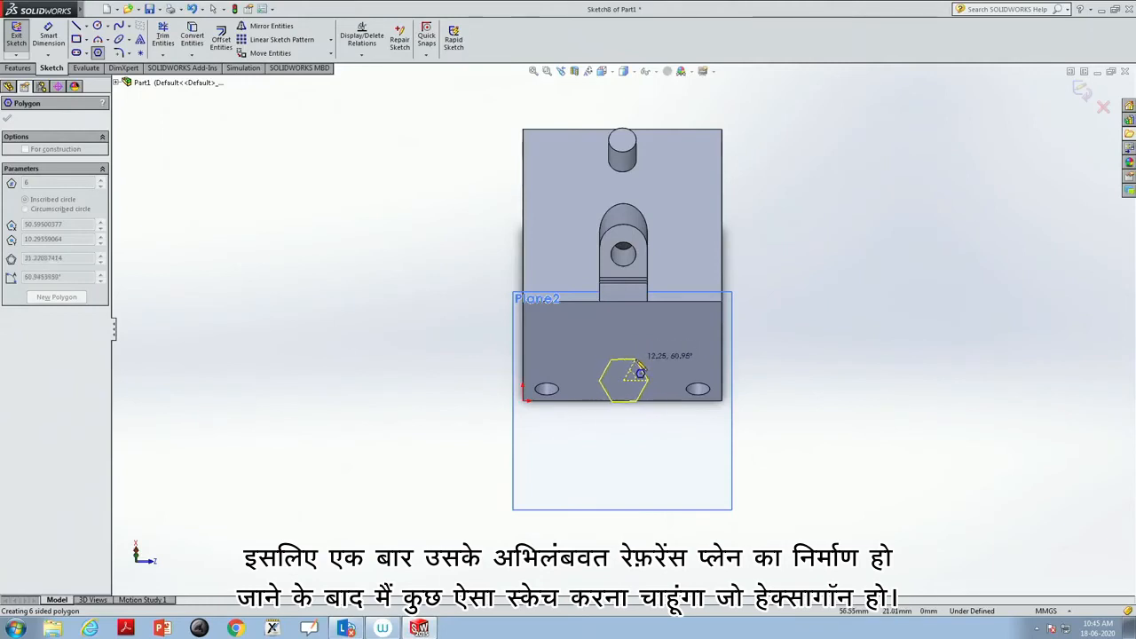
click(637, 362)
key(Escape)
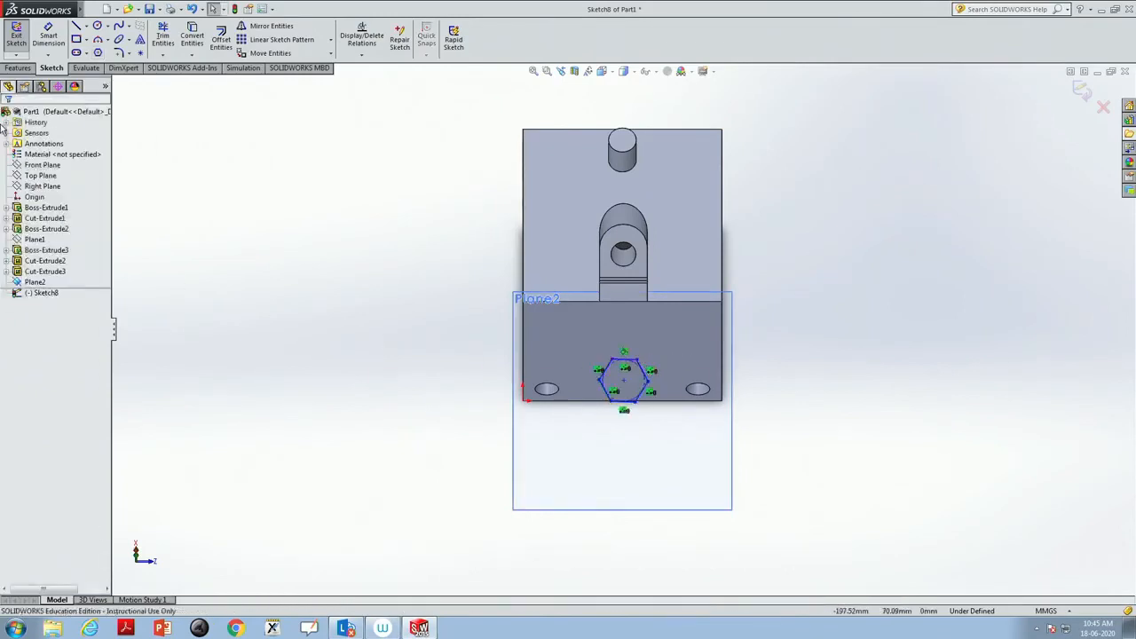
Dimension the distance between the hexagon's centre and the lug's base edge to 20 mm
click(53, 40)
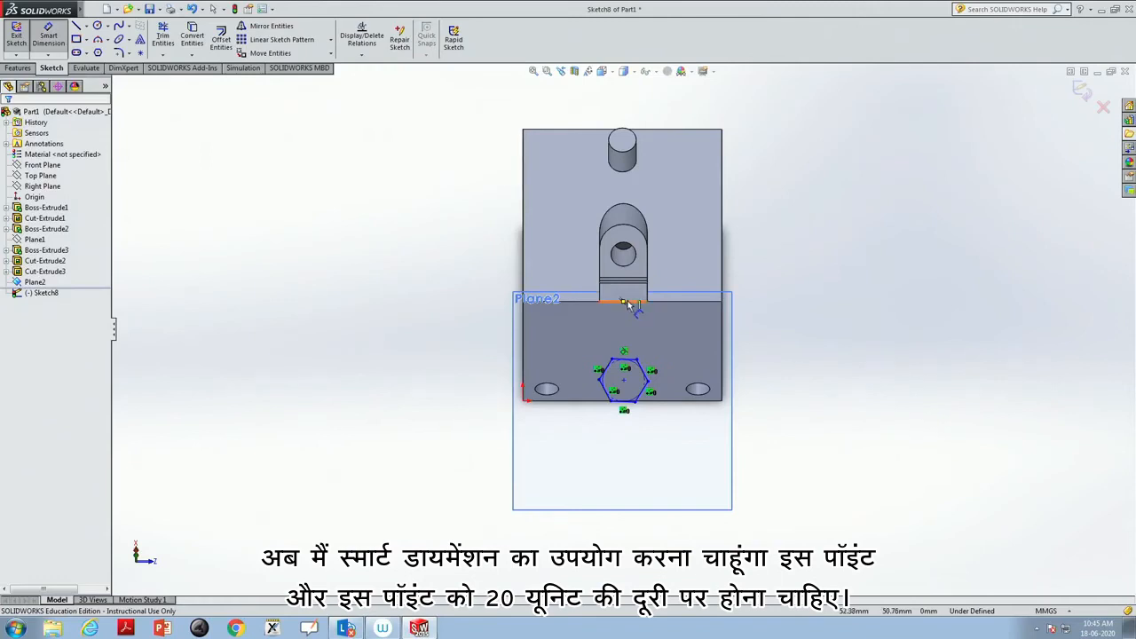
click(625, 381)
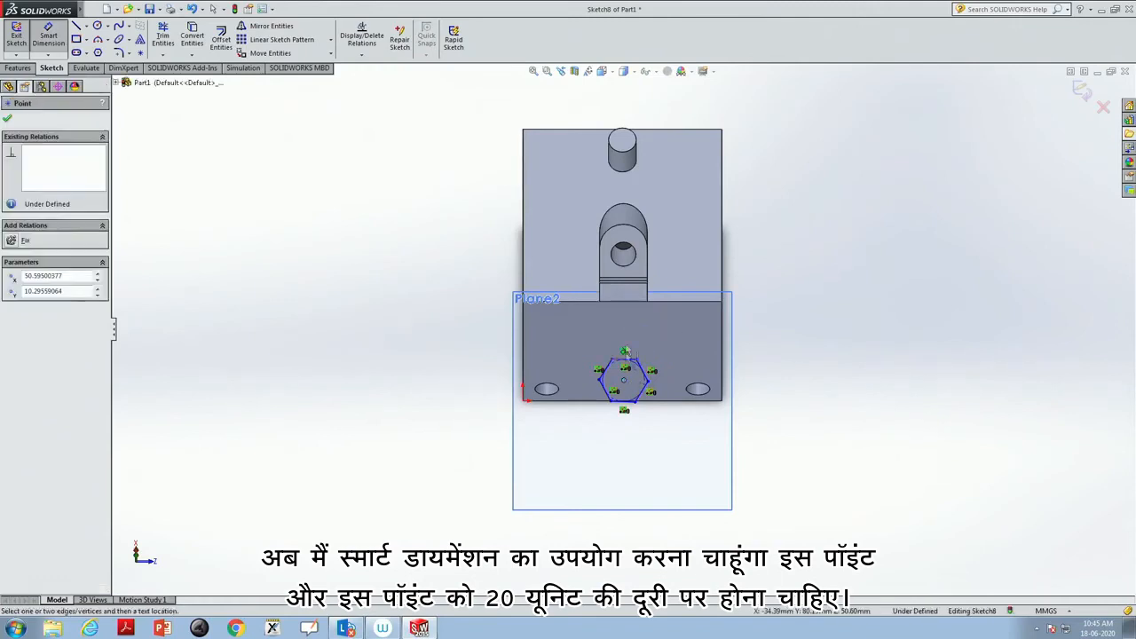
click(637, 304)
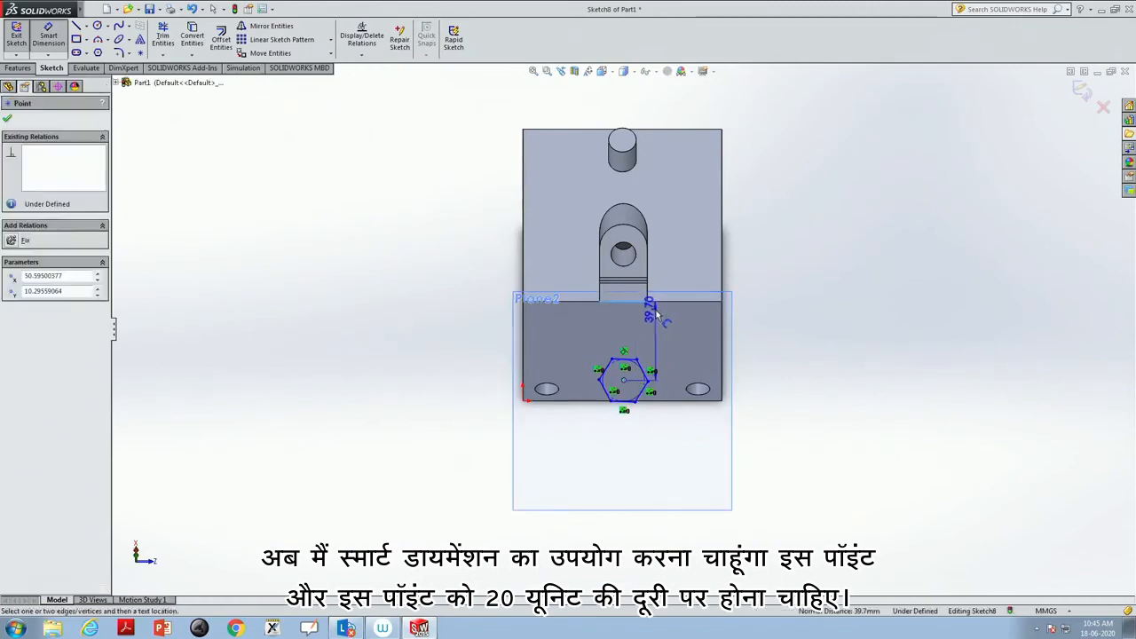
click(678, 328)
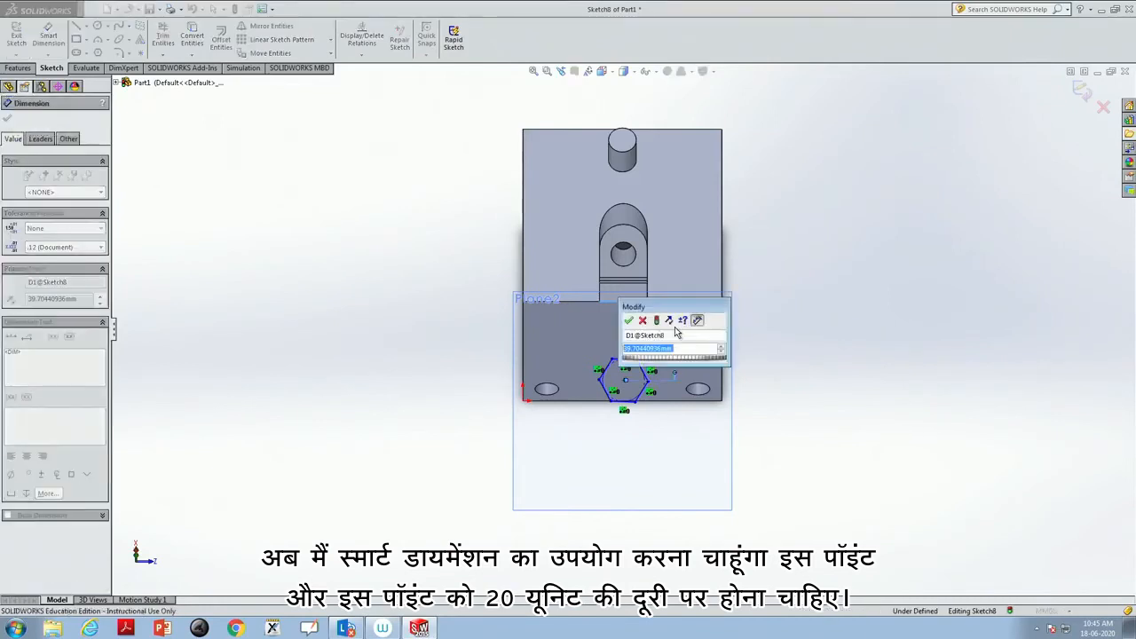
text(20)
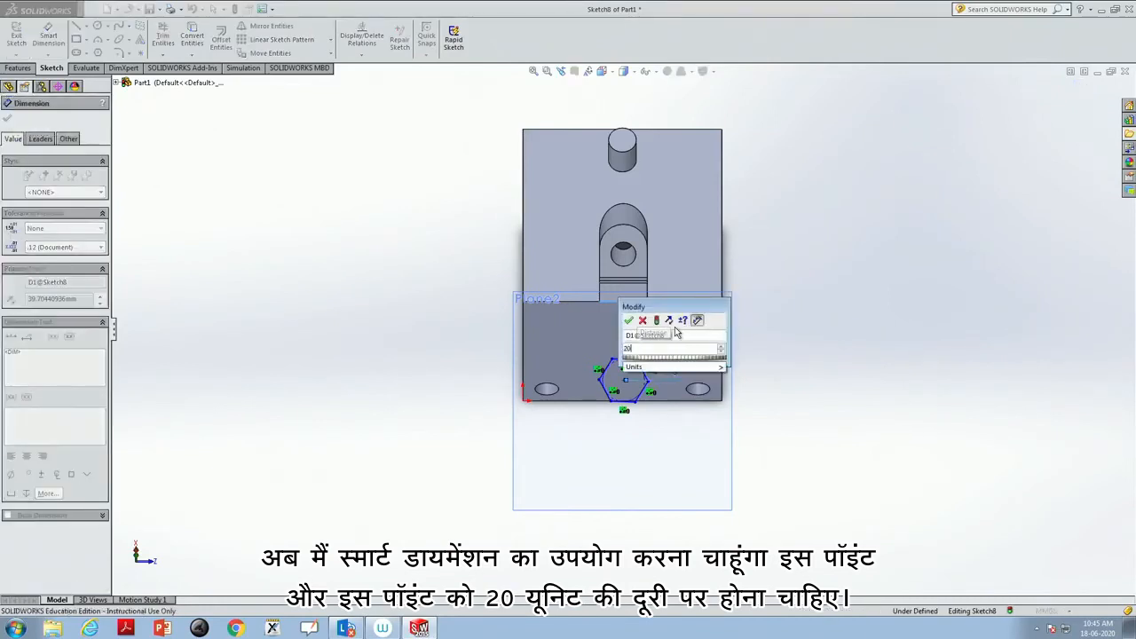
click(629, 321)
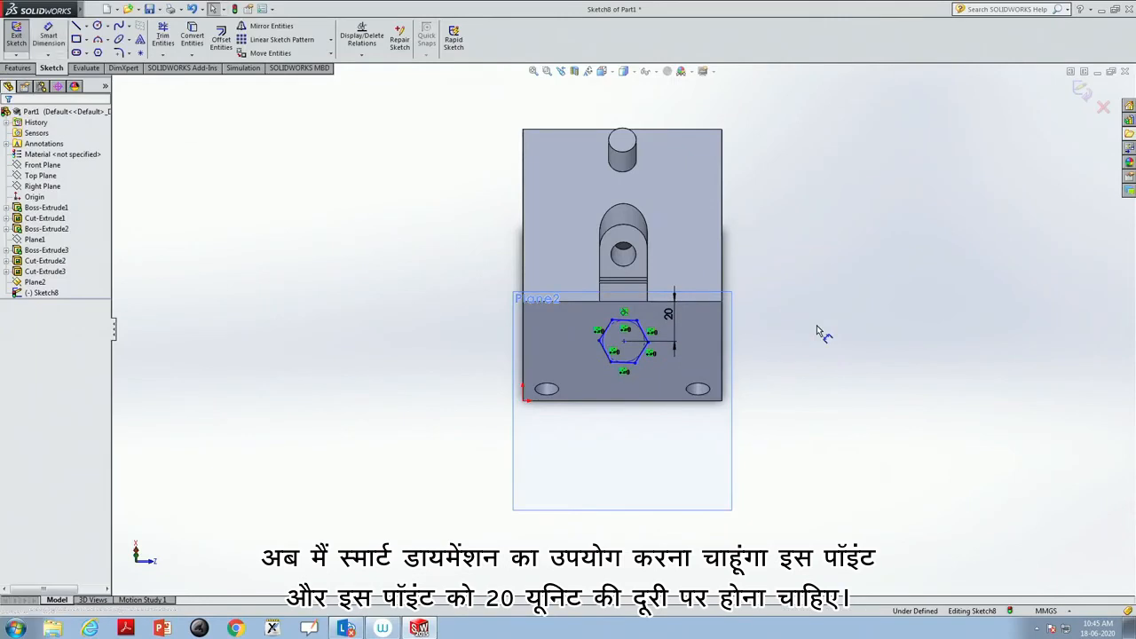
click(612, 361)
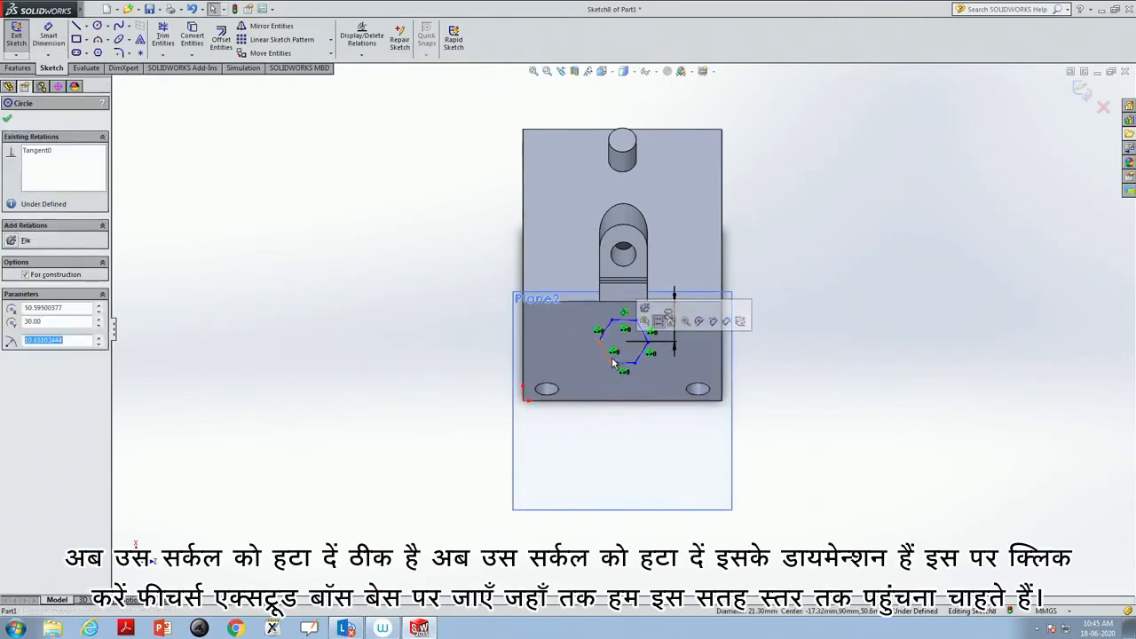
key(Delete)
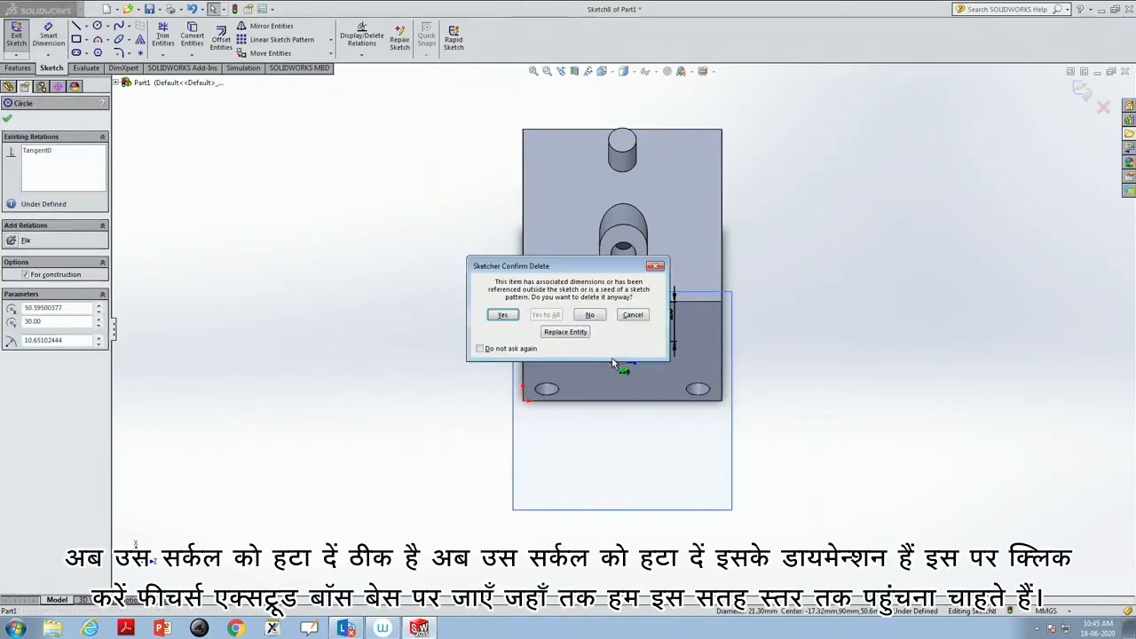
click(655, 267)
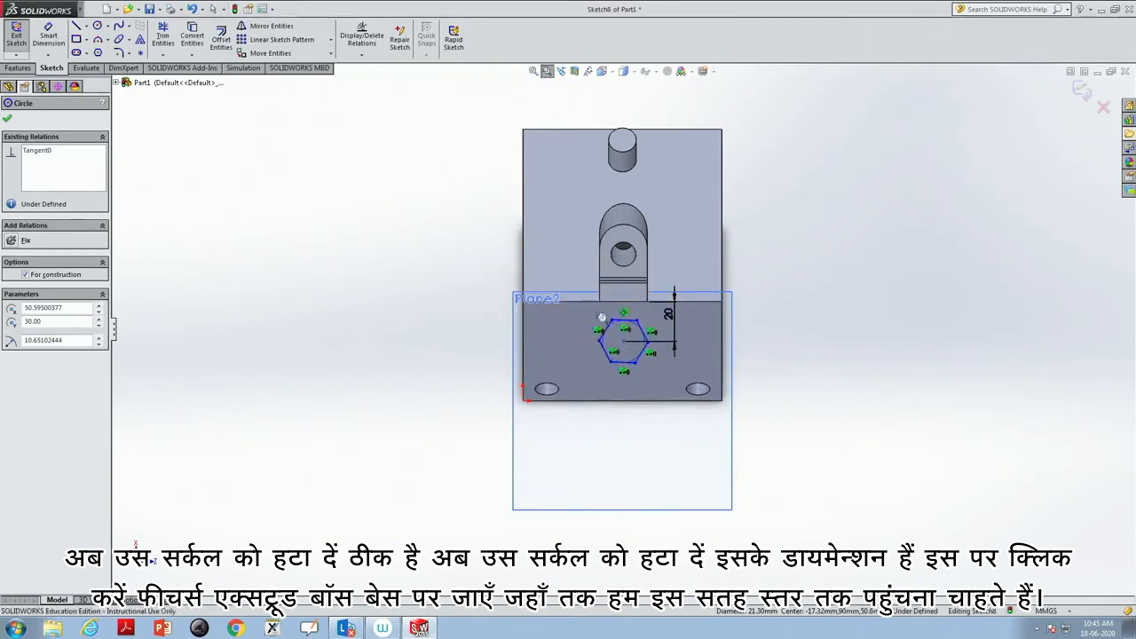
drag(648, 338, 663, 315)
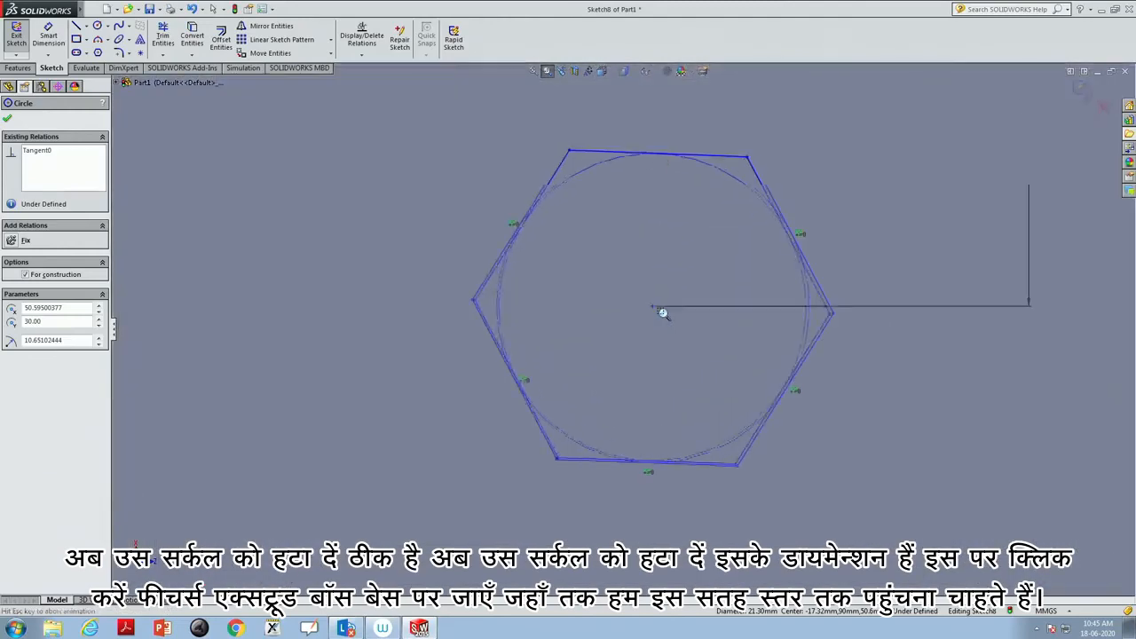
key(Escape)
click(498, 278)
key(Delete)
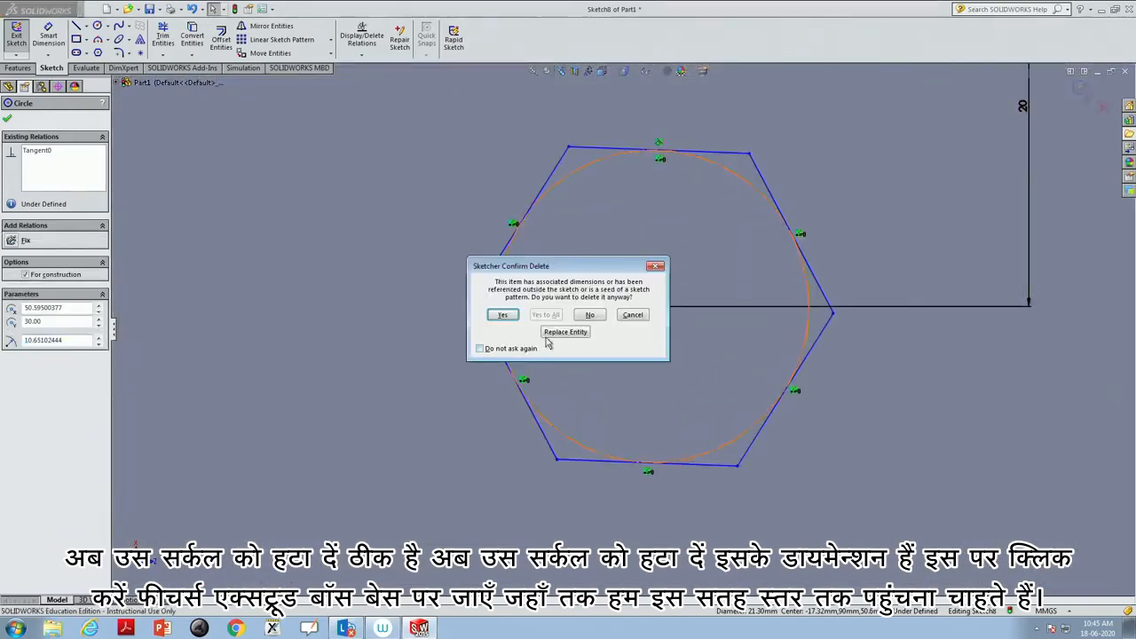
click(656, 266)
Extrude the hexagon sketch up to the outer face of the two-hole flange, merging it with the bracket
scroll(599, 297, down, 5)
drag(513, 426, 768, 200)
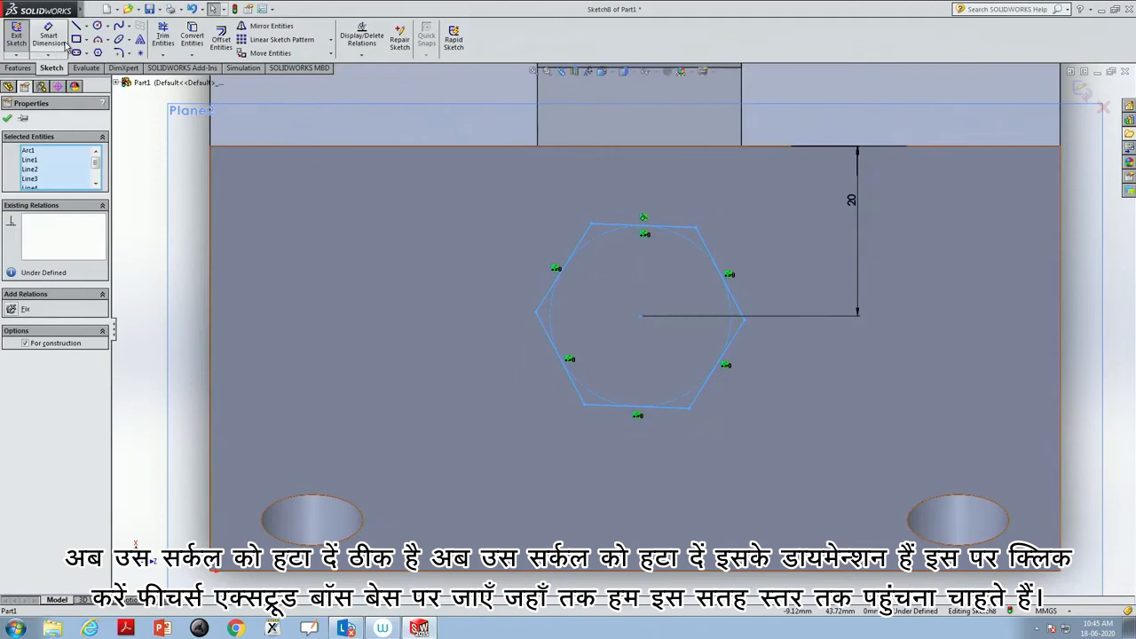
click(19, 67)
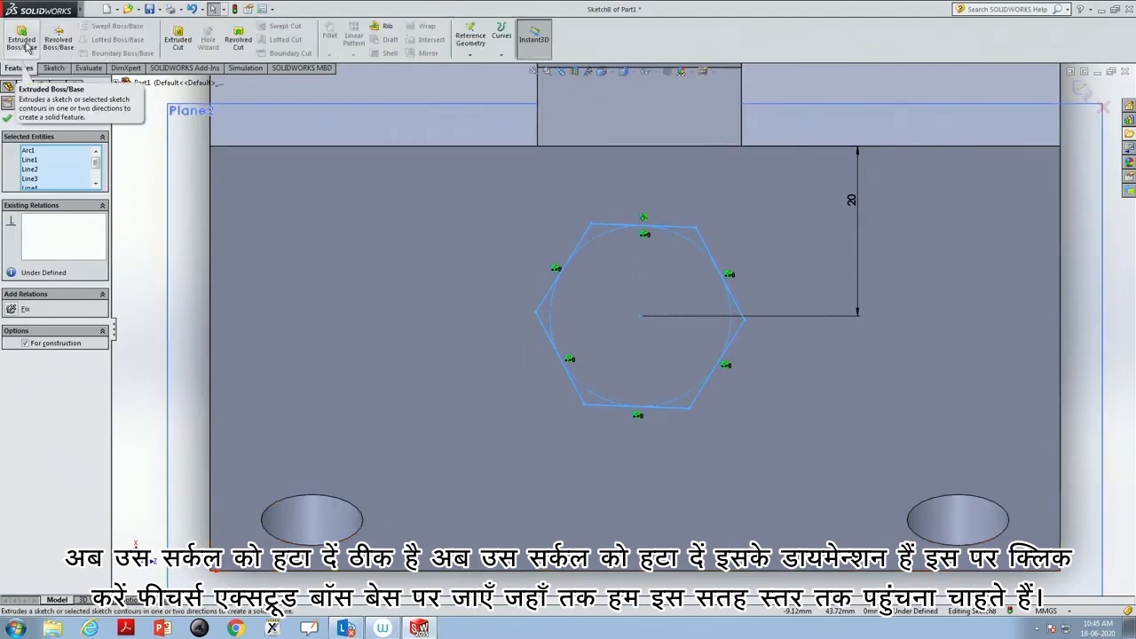
click(24, 43)
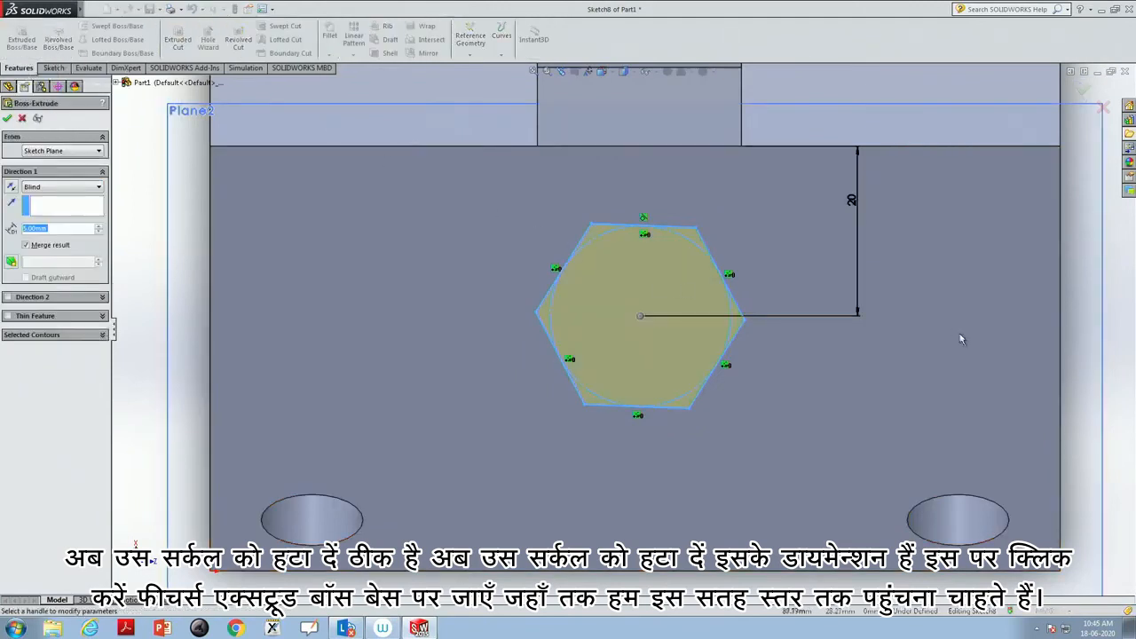
middle_click(1052, 355)
scroll(1053, 355, up, 3)
middle_drag(1047, 359, 926, 401)
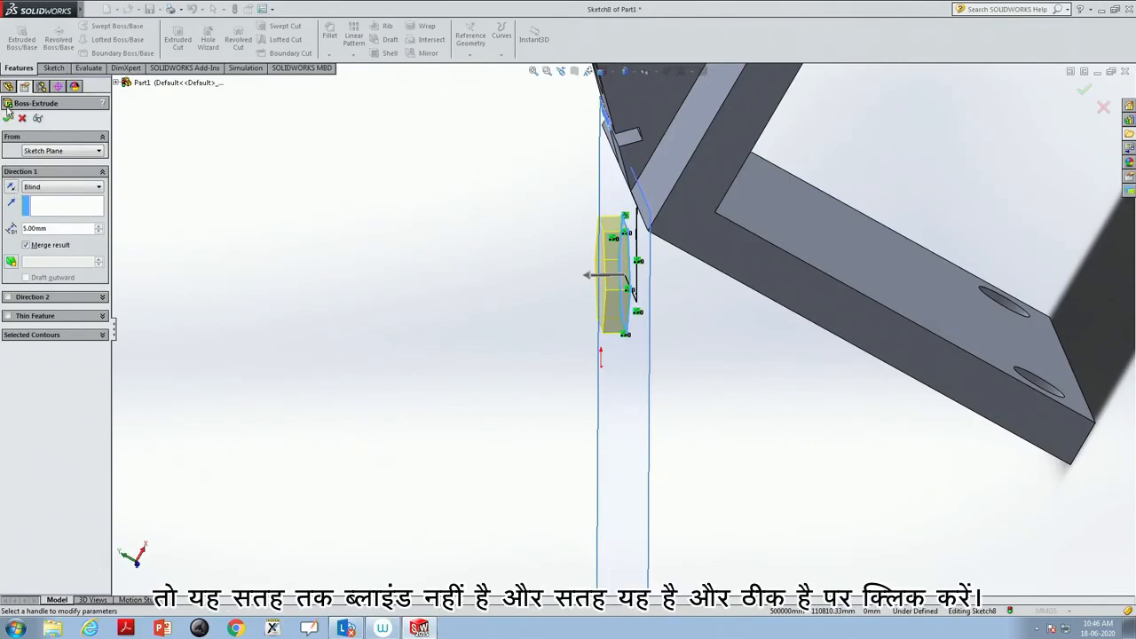
click(54, 187)
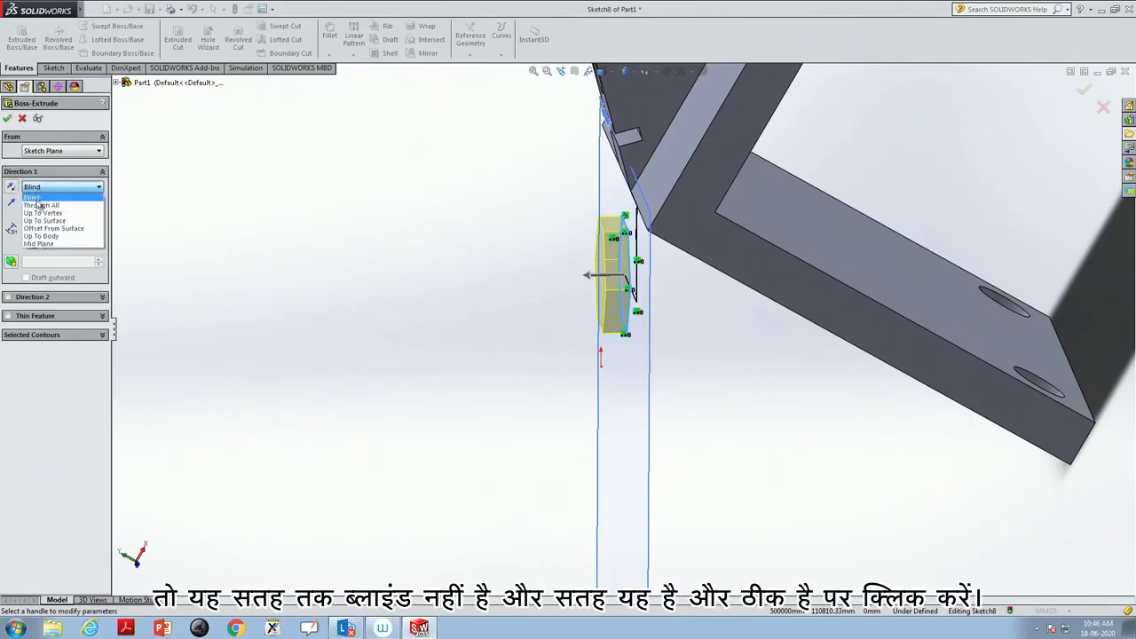
click(45, 220)
middle_drag(825, 431, 863, 337)
click(843, 356)
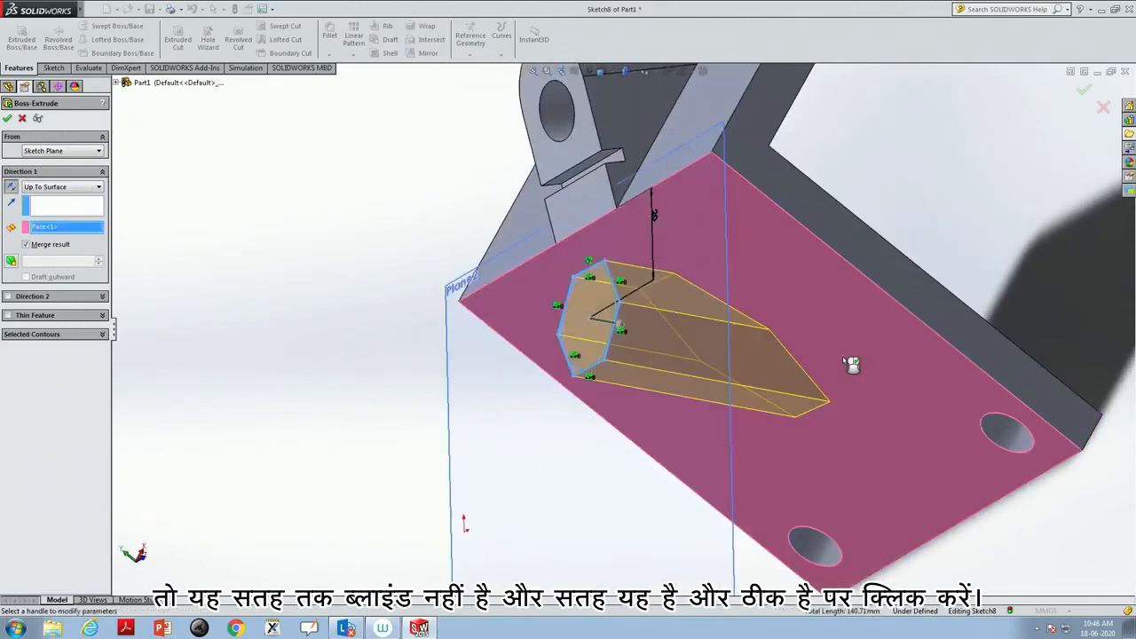
click(7, 119)
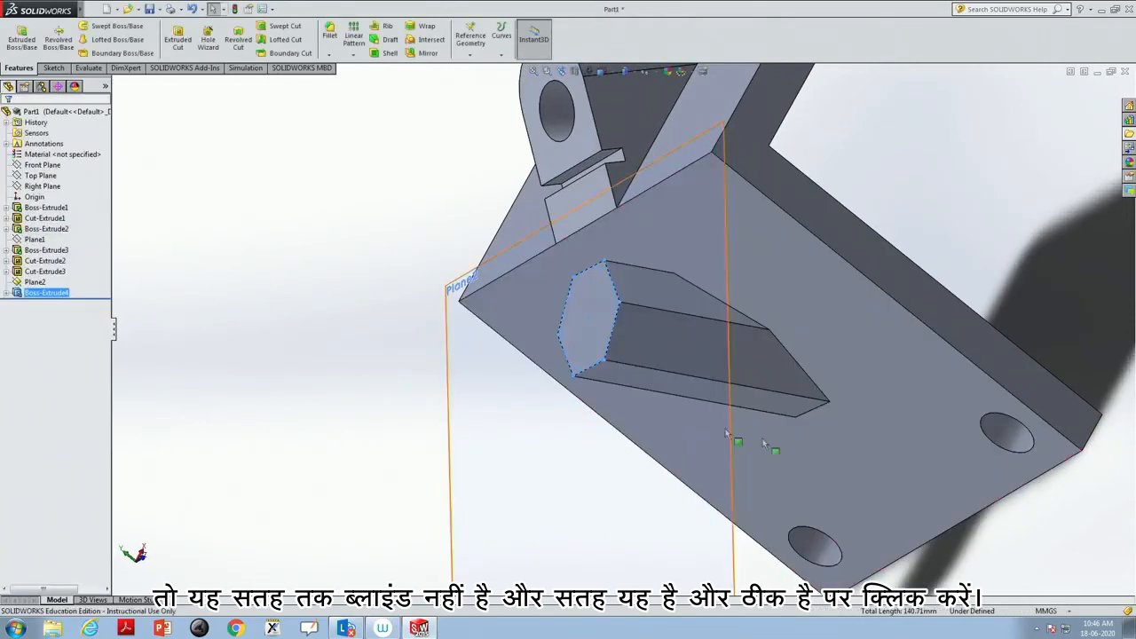
Examine the finished bracket with its hexagonal boss, lug and cylindrical boss from several sides
key(f)
middle_drag(771, 452, 885, 80)
middle_drag(793, 461, 771, 431)
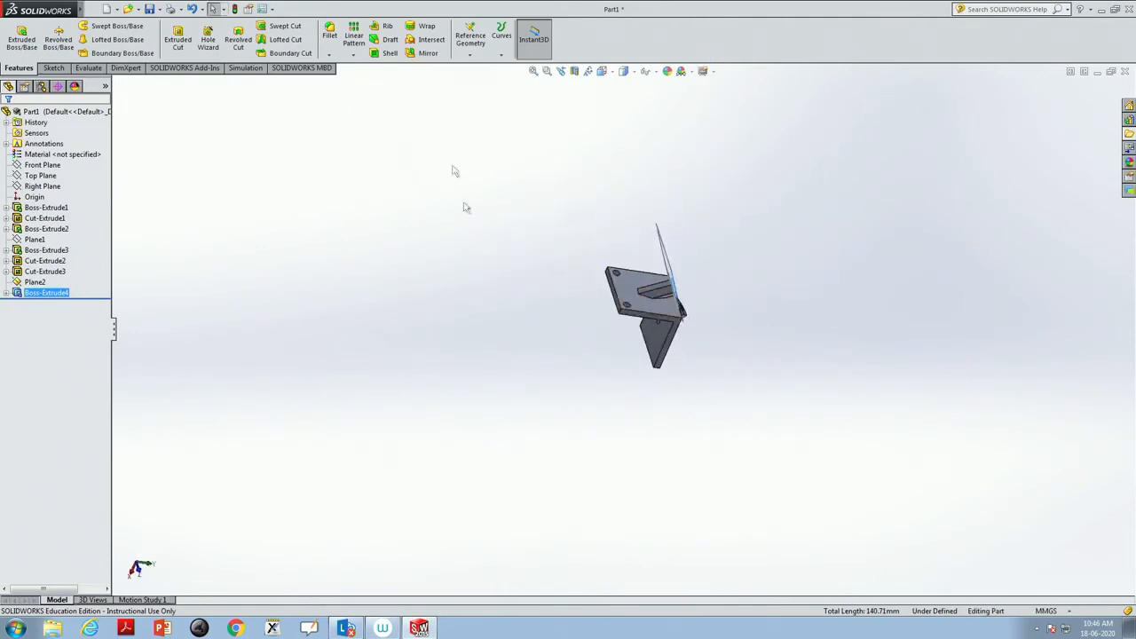
click(546, 73)
drag(517, 401, 792, 176)
middle_drag(726, 457, 743, 352)
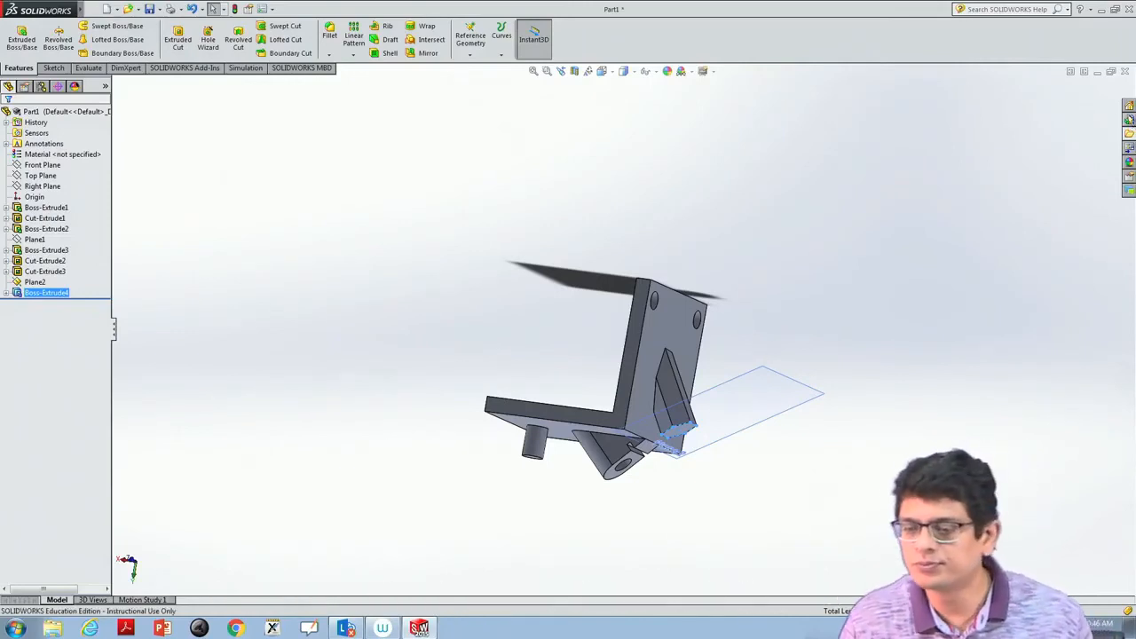
Close the bracket part without saving it and create a new part document
click(1126, 72)
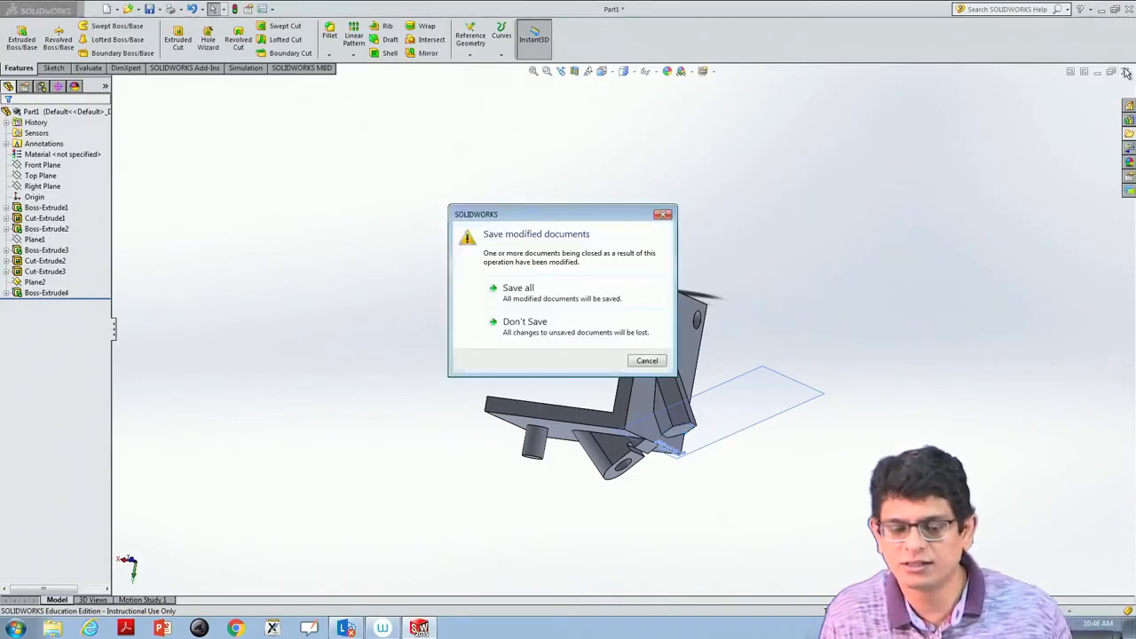
click(531, 326)
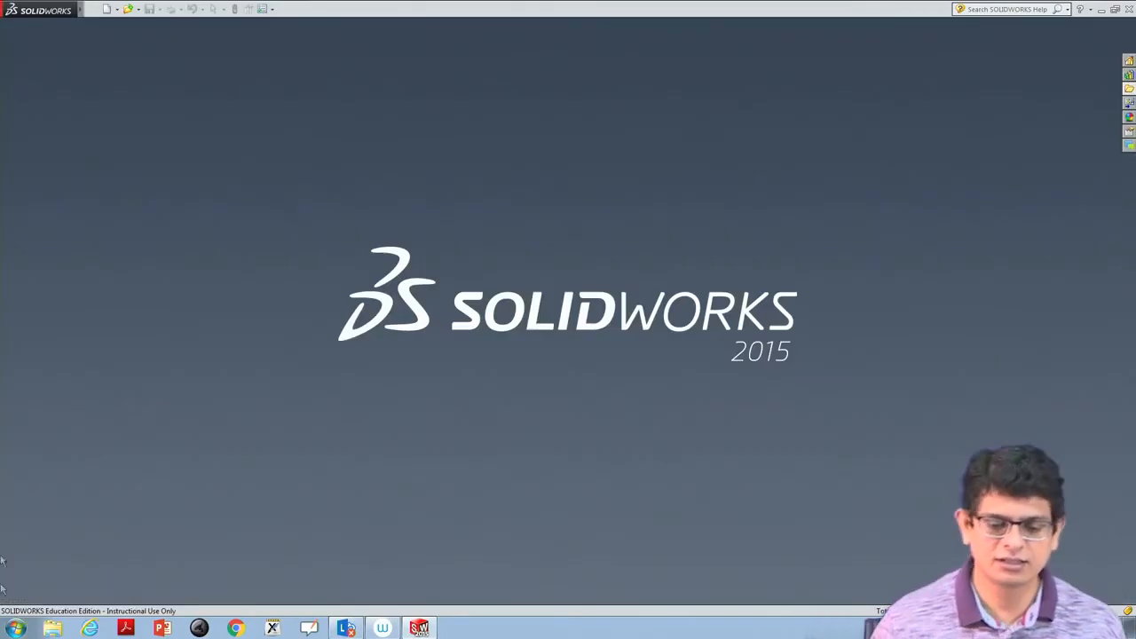
click(133, 9)
mouse_move(93, 9)
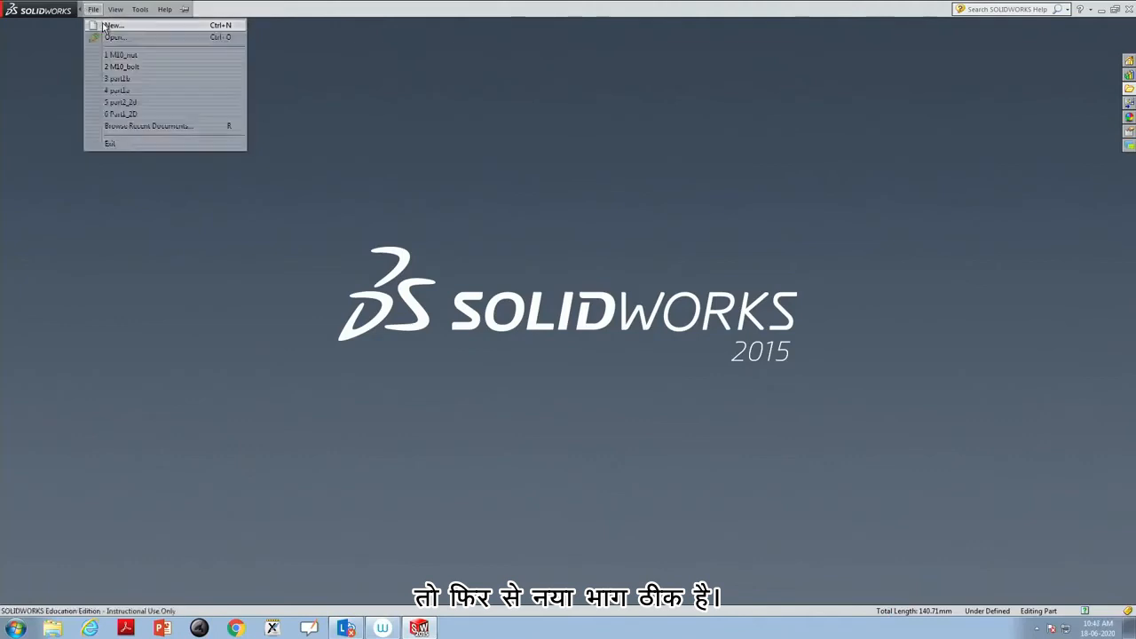
click(106, 27)
click(403, 387)
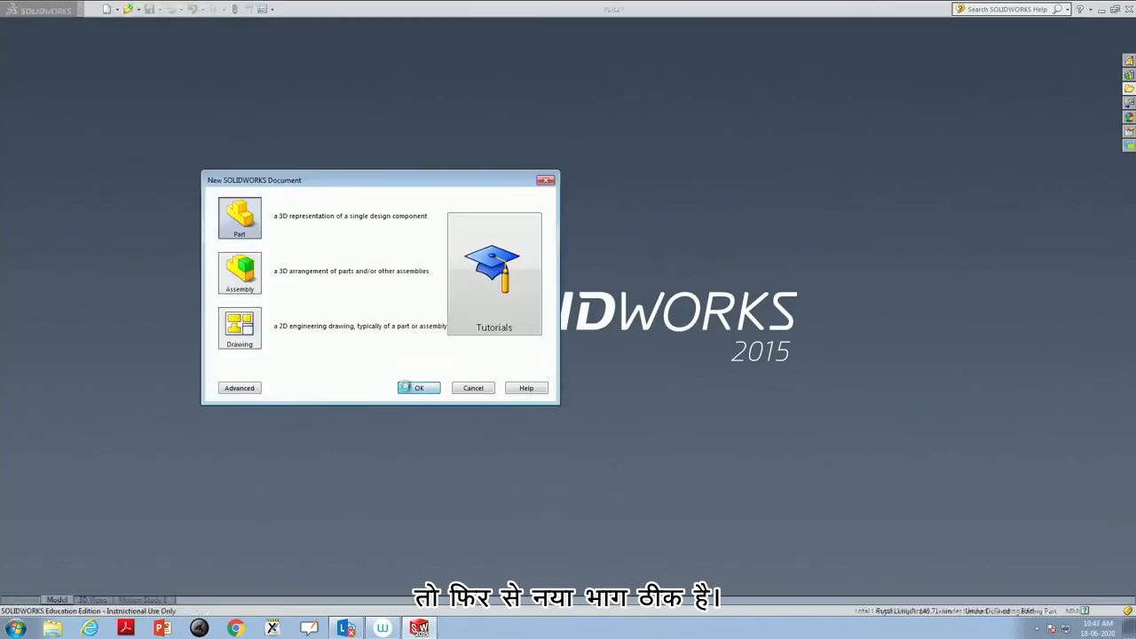
Sketch a stepped chain of four perpendicular lines on the Front Plane from the origin, about 53.5, 55.5, 26.8 and 33.1 mm long
click(35, 165)
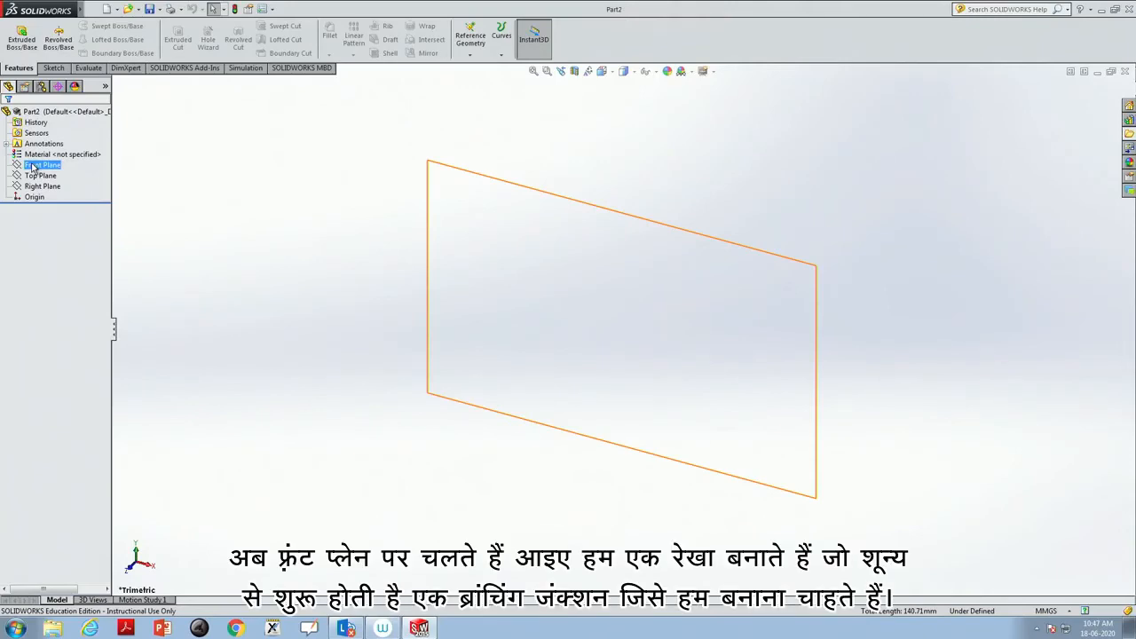
right_click(33, 167)
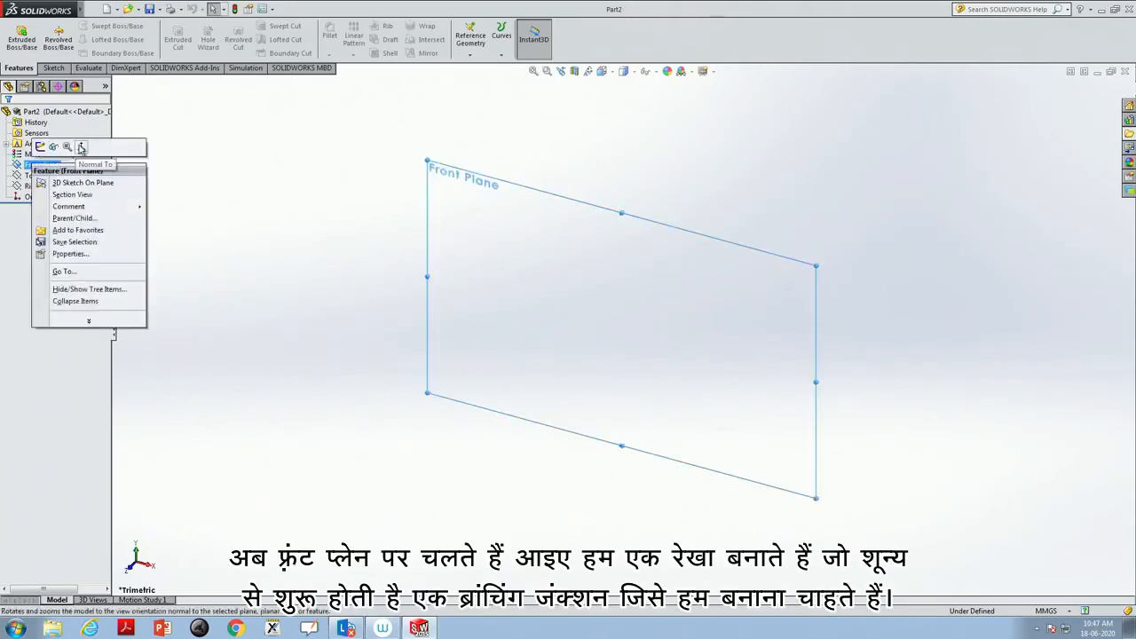
click(84, 151)
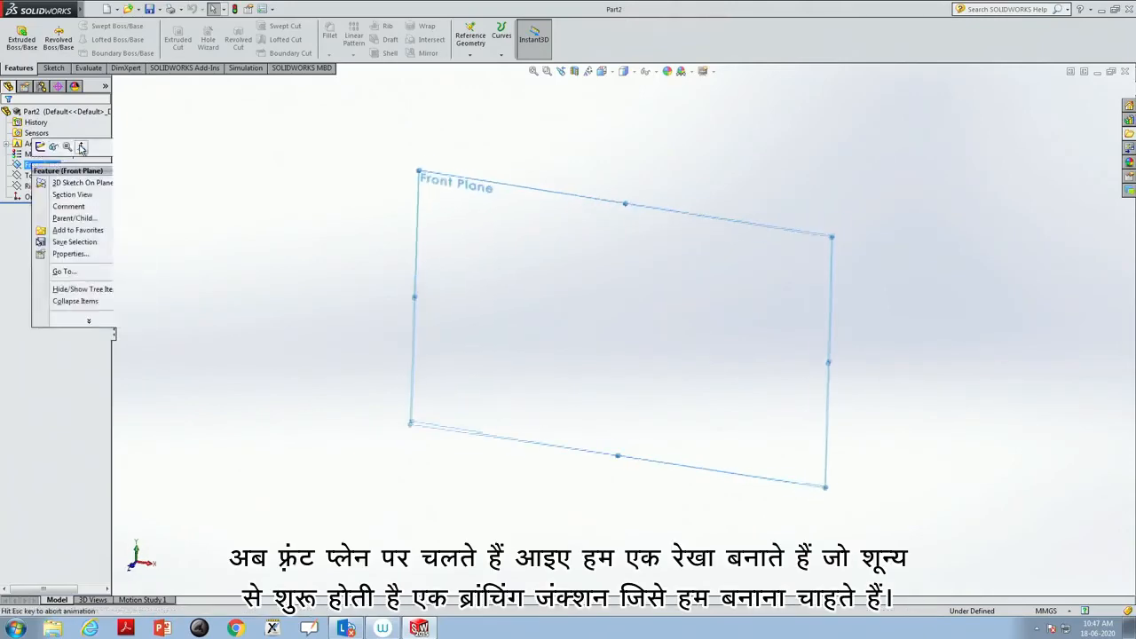
click(54, 68)
click(87, 26)
click(102, 36)
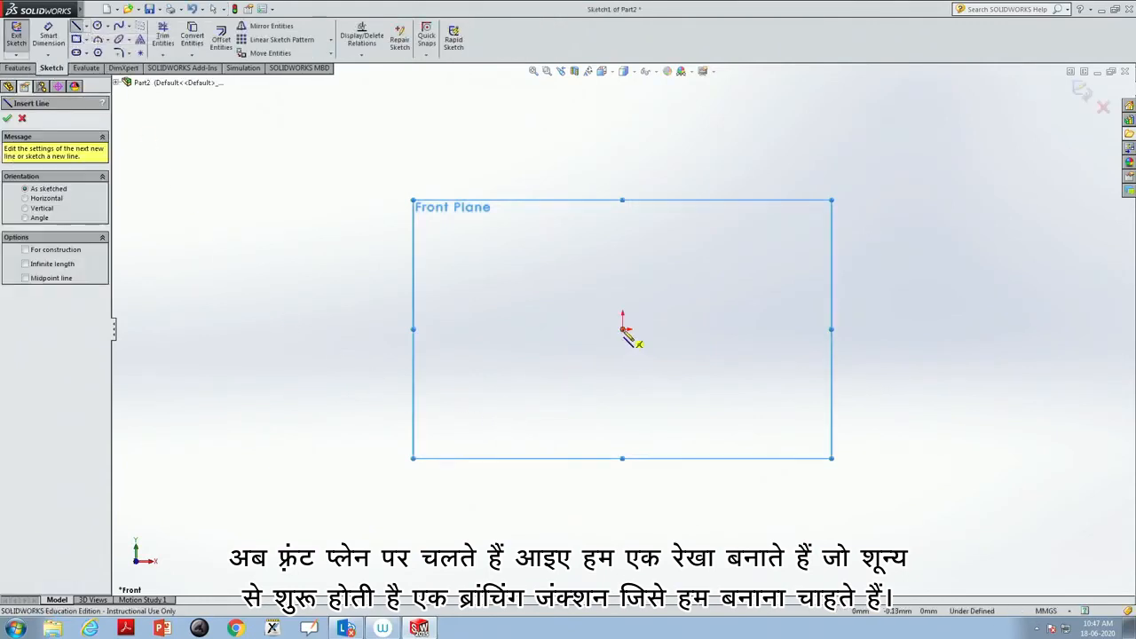
click(623, 328)
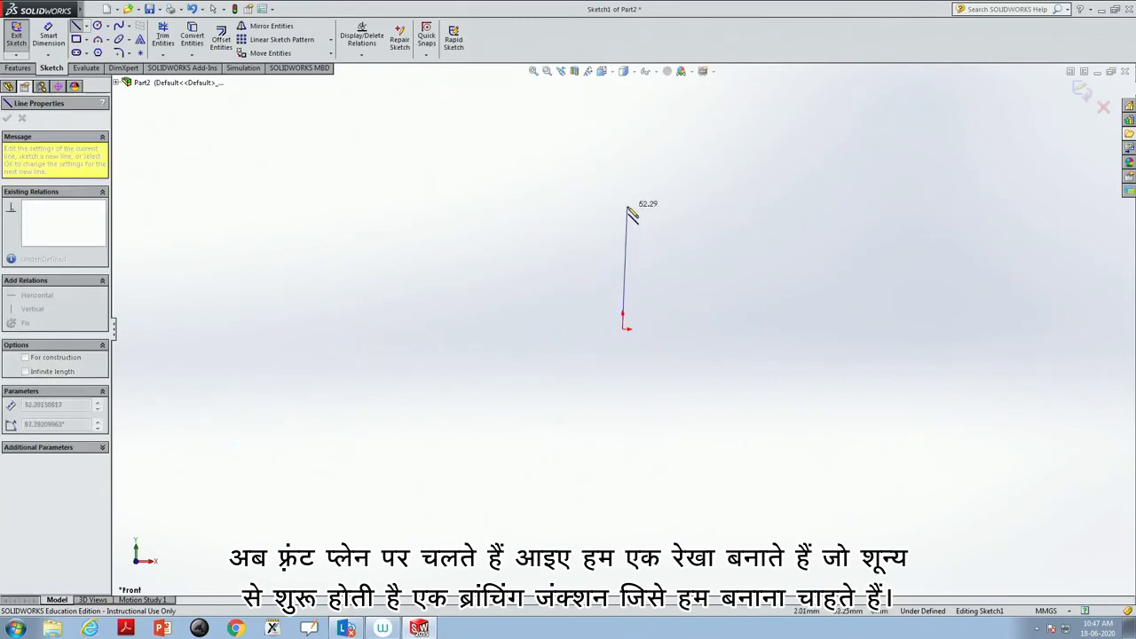
click(624, 204)
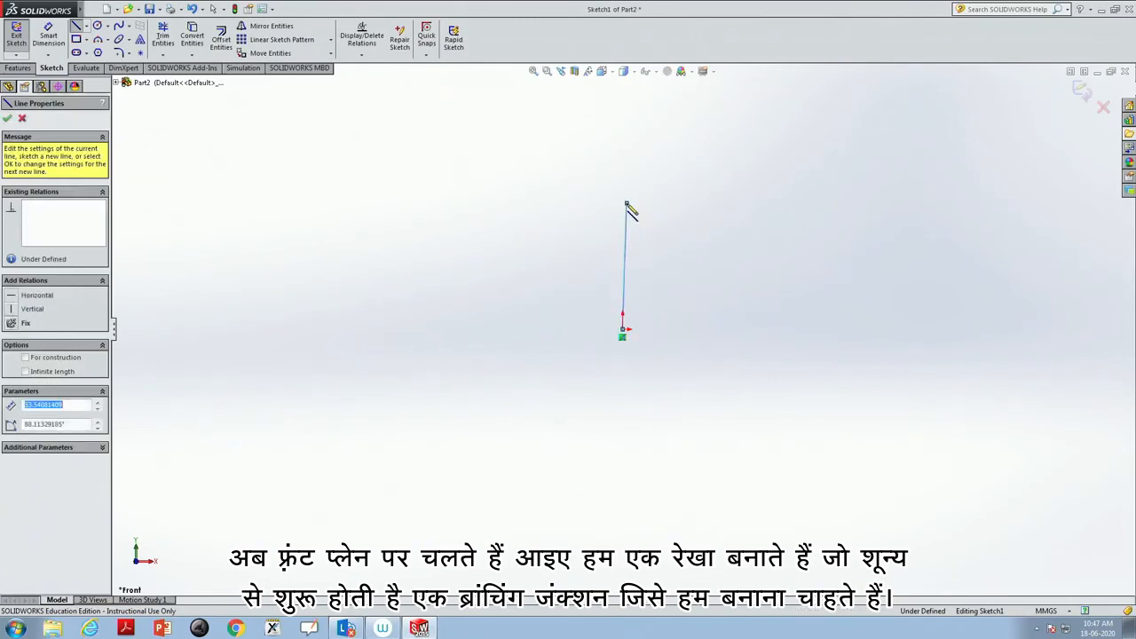
click(757, 208)
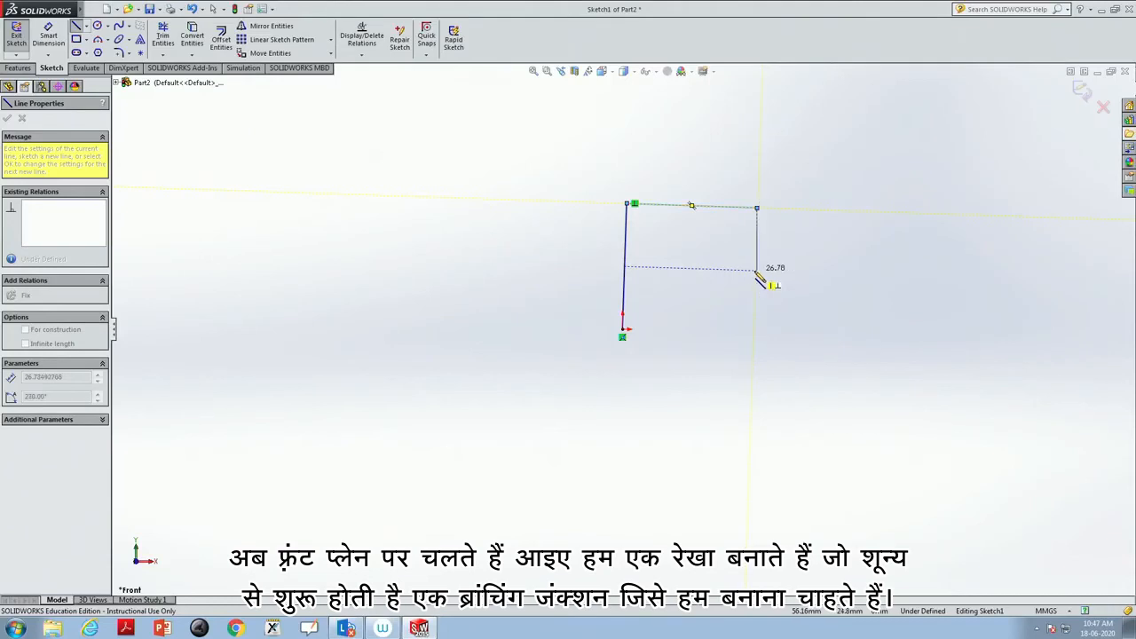
click(754, 269)
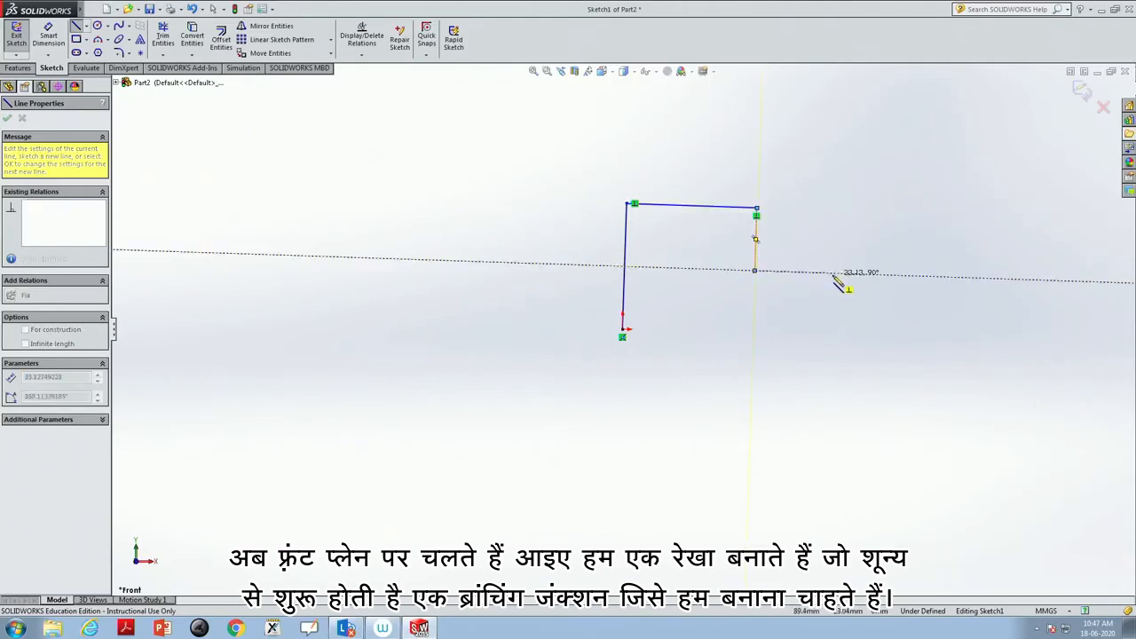
click(839, 275)
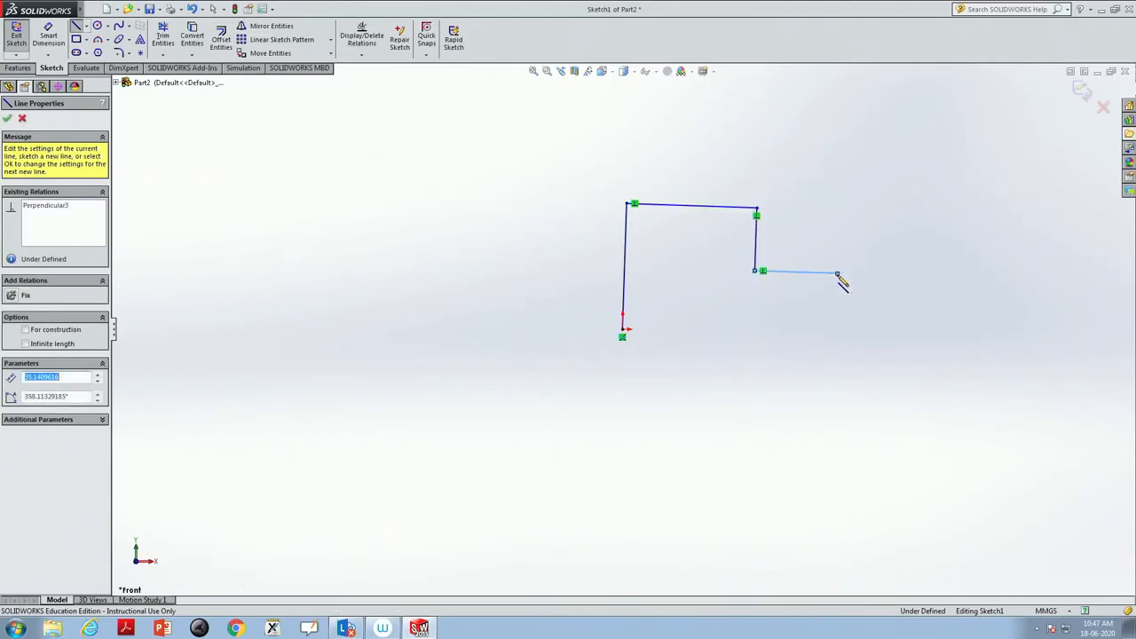
key(Escape)
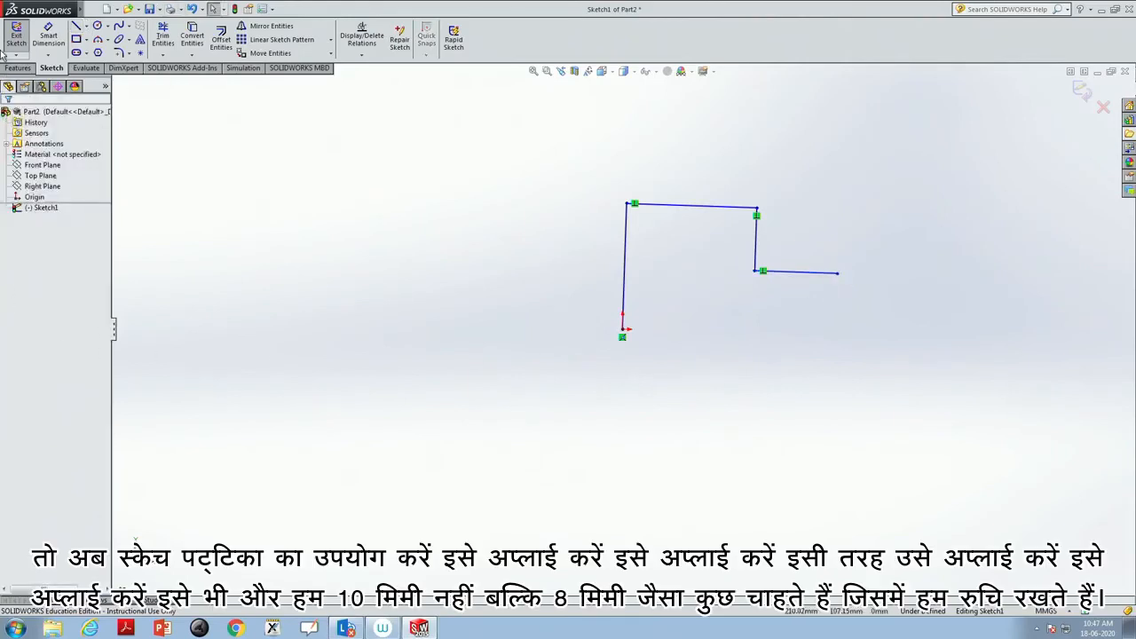
Fillet the three corners of the stepped line chain with an 8 mm radius
click(16, 68)
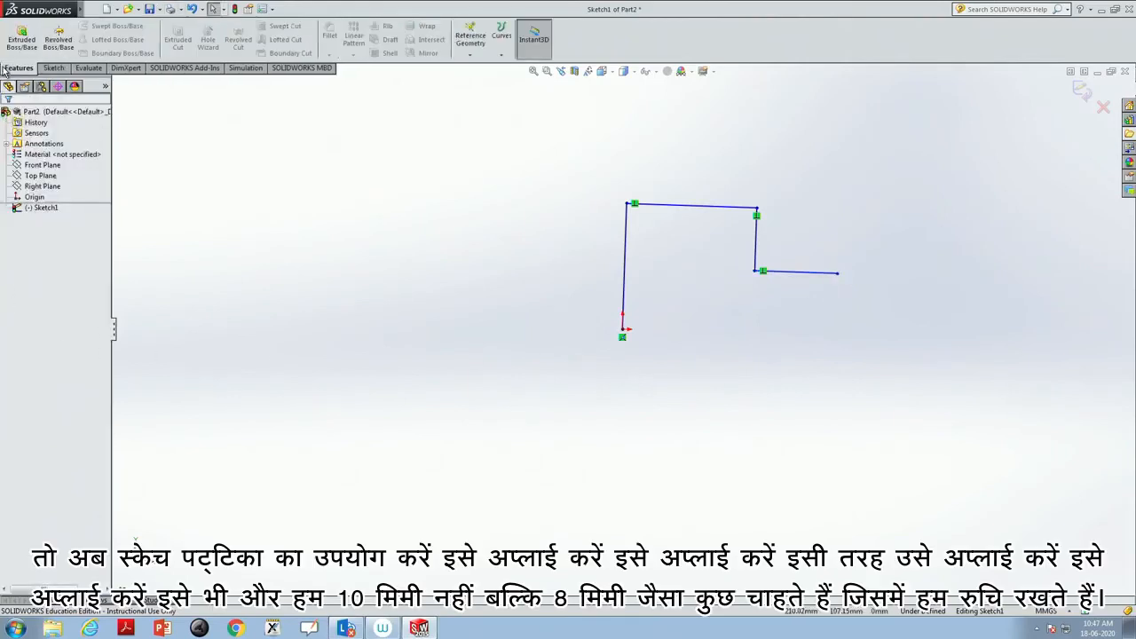
click(55, 68)
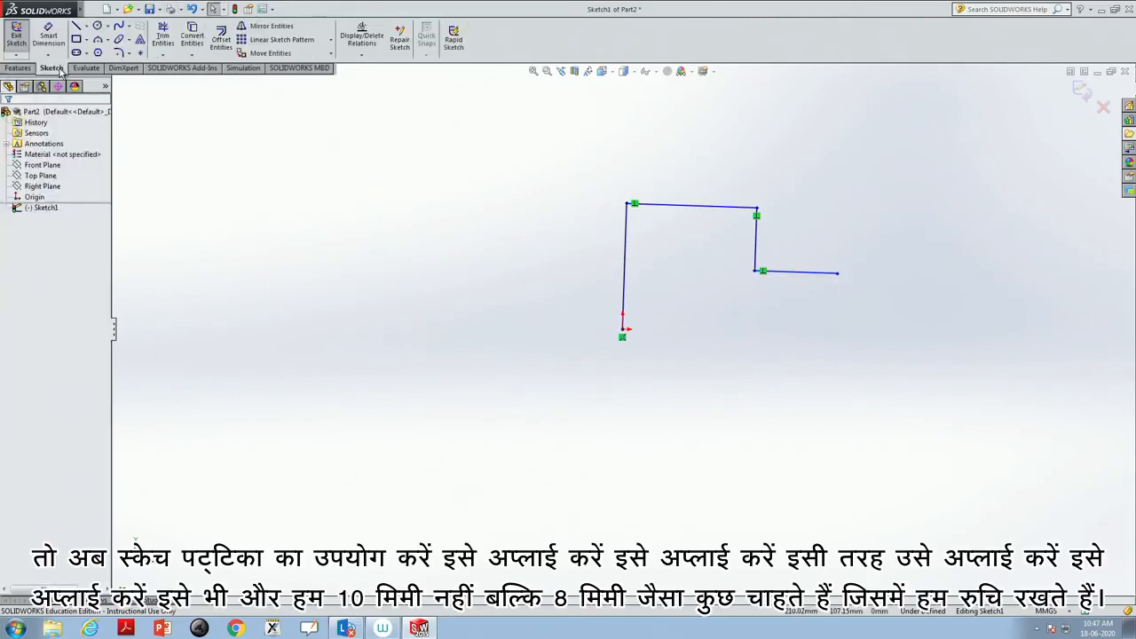
click(130, 54)
click(143, 68)
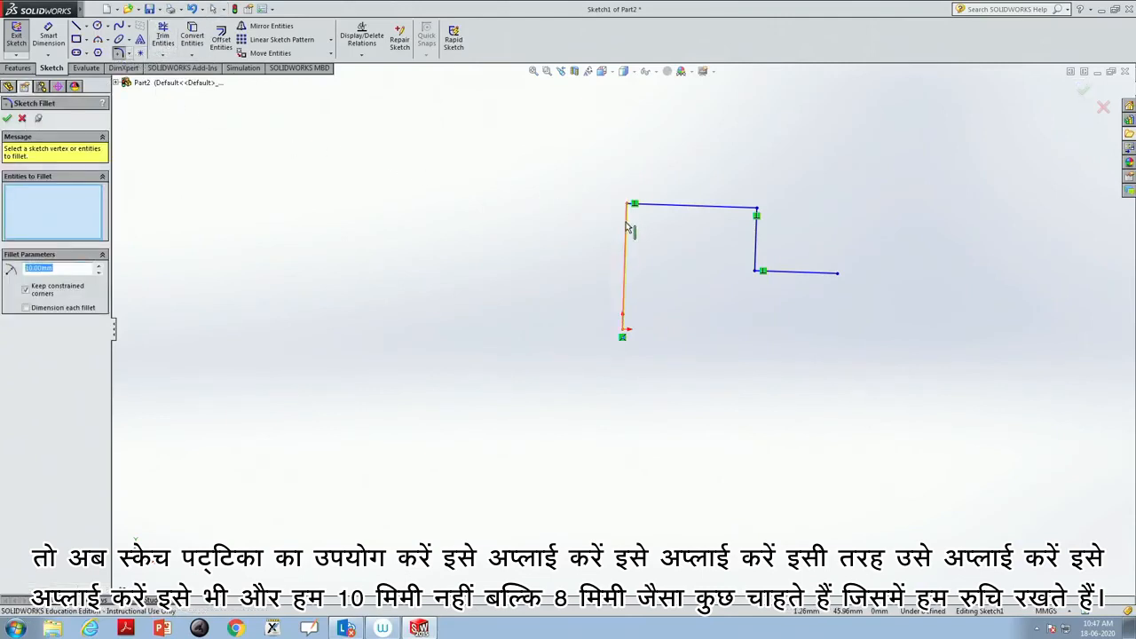
click(627, 229)
click(647, 208)
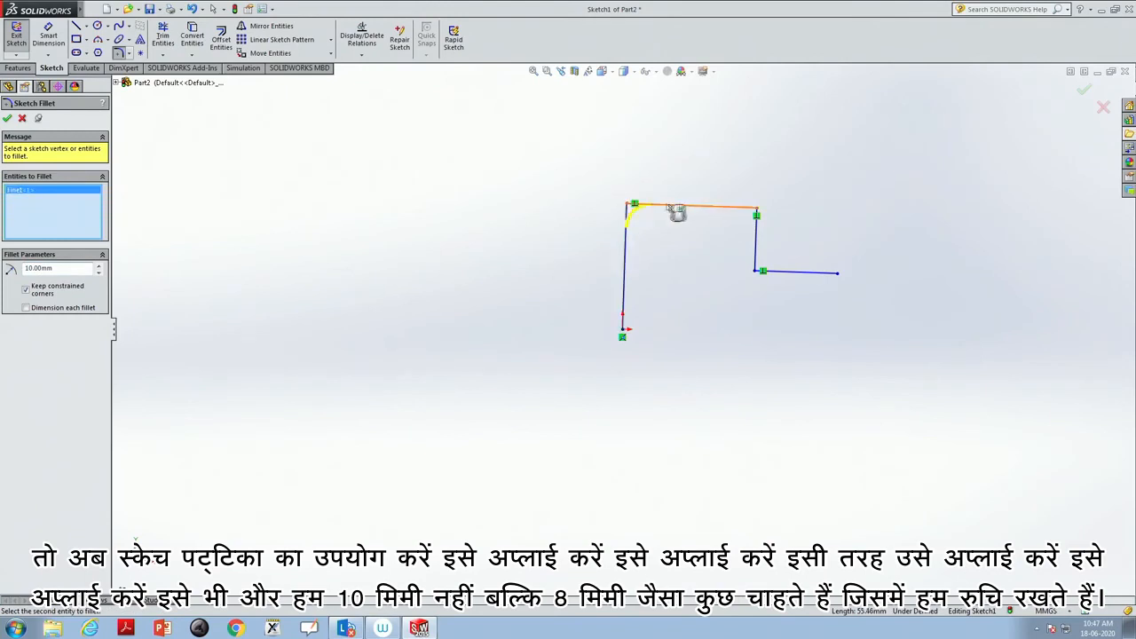
click(738, 207)
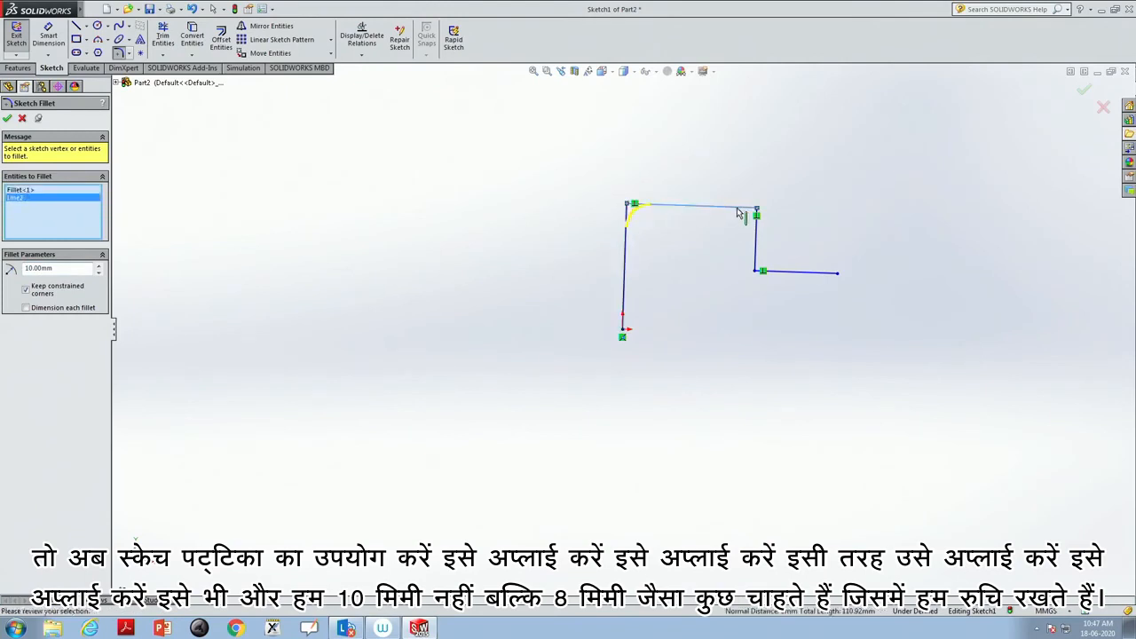
click(755, 240)
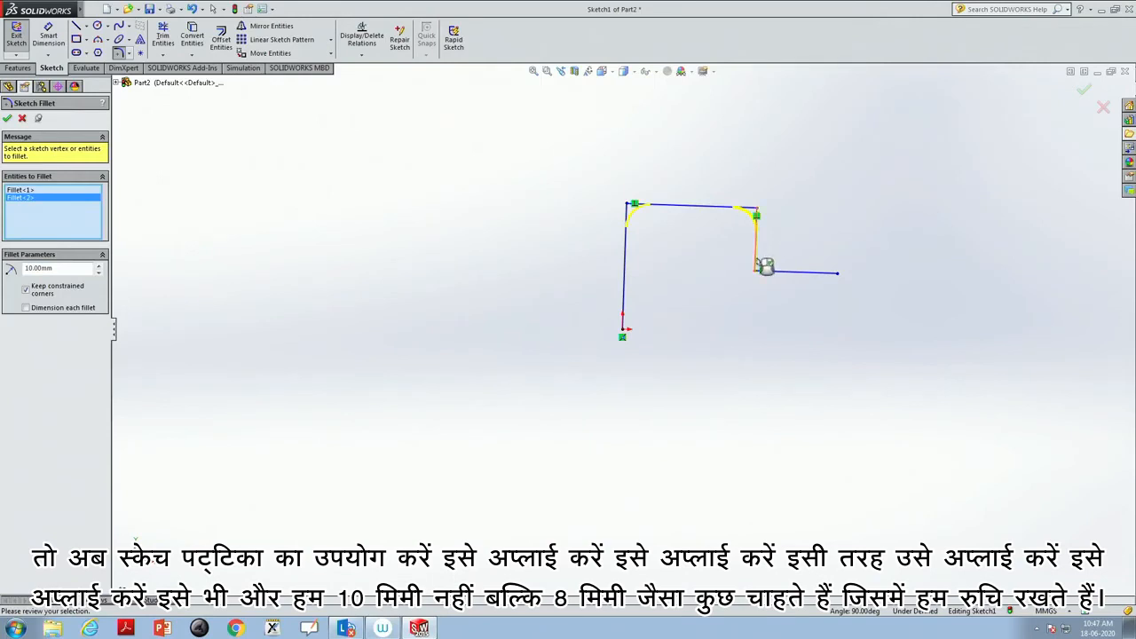
click(759, 266)
click(782, 274)
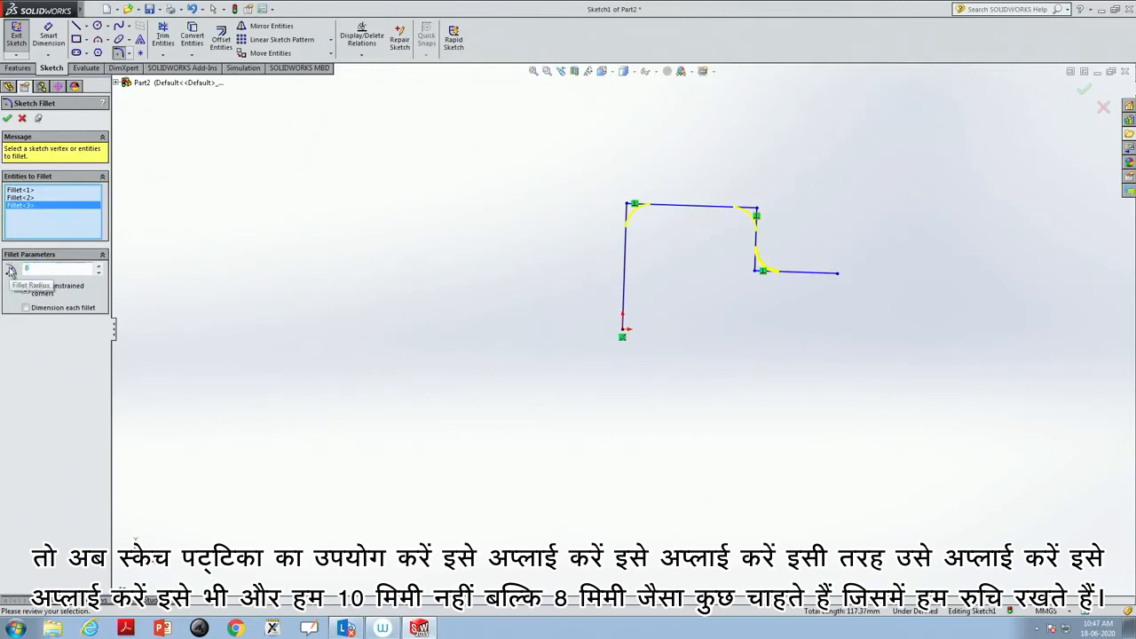
click(7, 118)
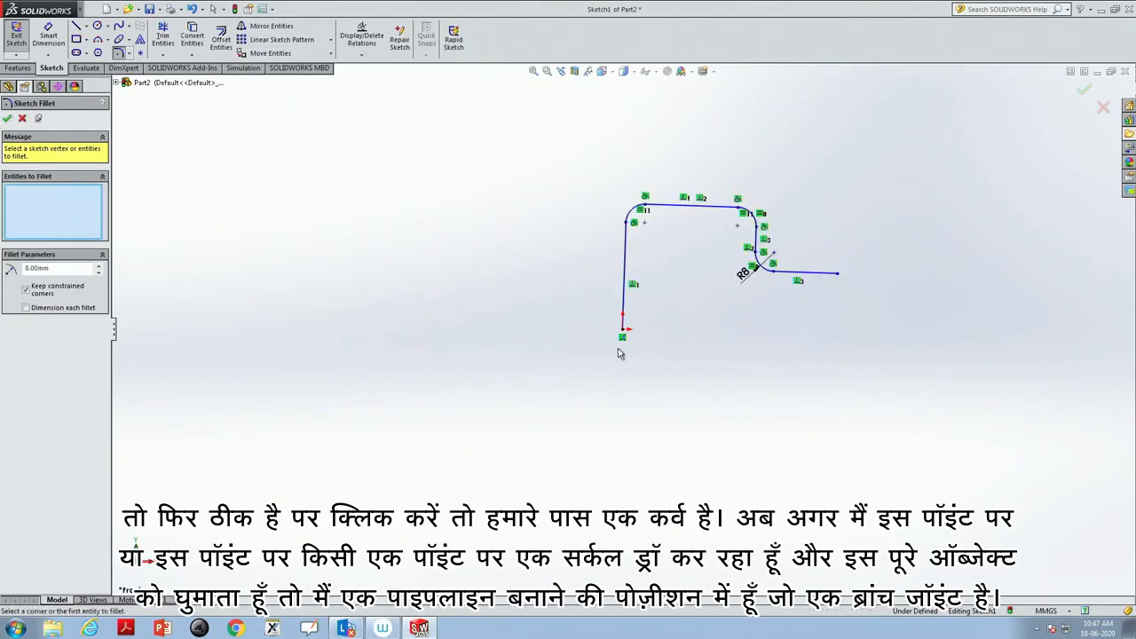
Sketch a circle of radius 3 mm centred on the path's start at the origin on the Top Plane and finish the sketch
click(547, 71)
mouse_move(536, 366)
mouse_down()
mouse_move(710, 278)
mouse_move(900, 158)
mouse_up()
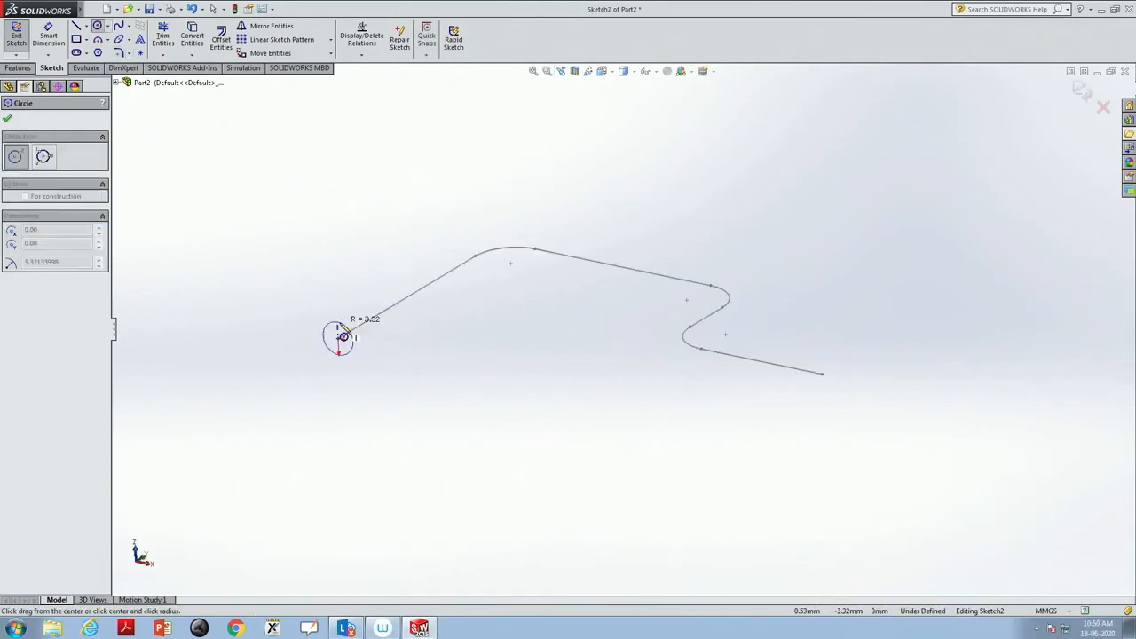
click(344, 335)
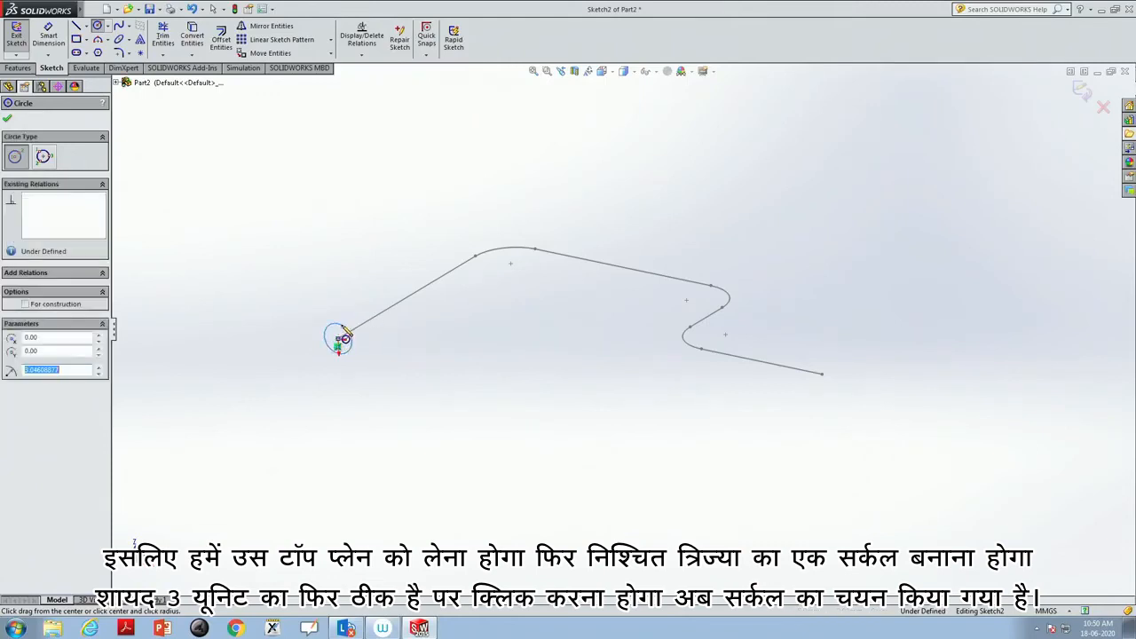
text(3)
click(9, 119)
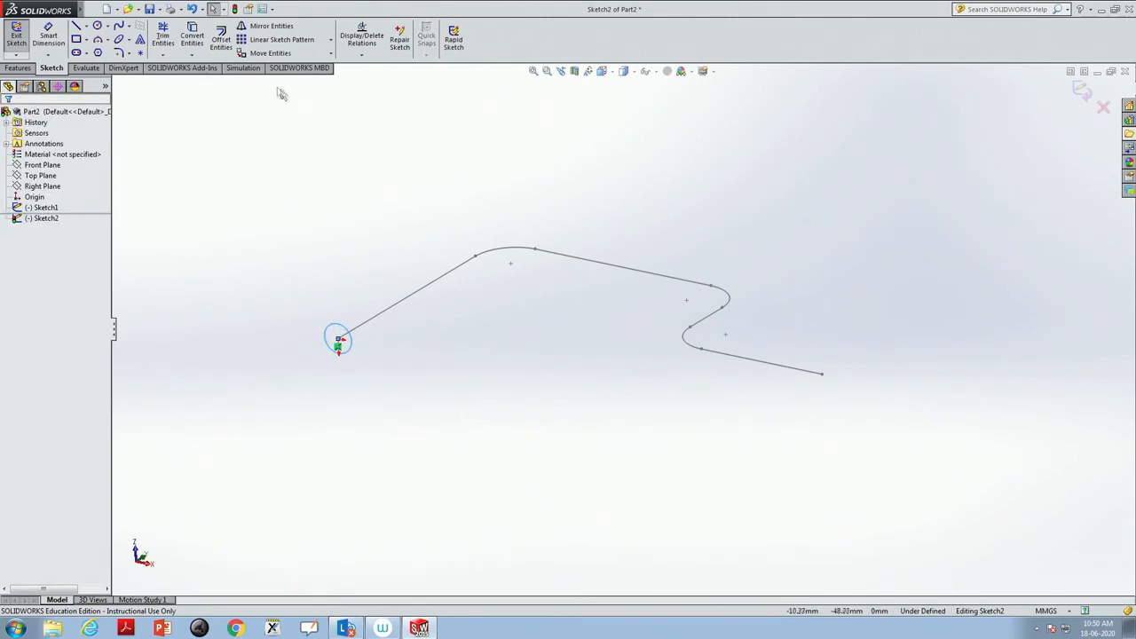
click(16, 69)
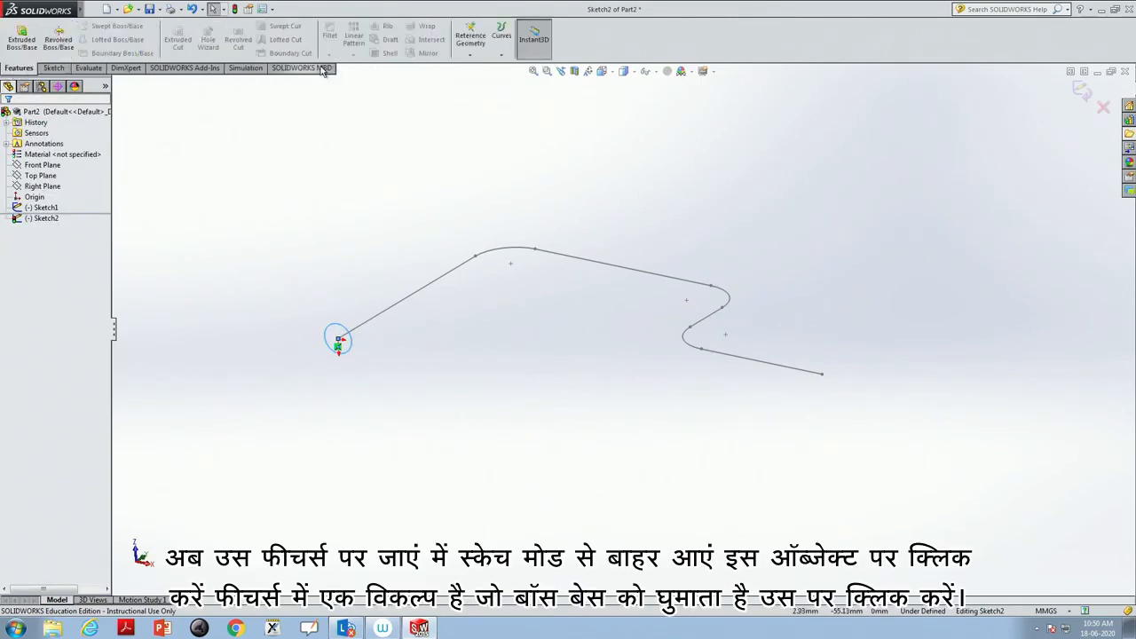
click(307, 99)
click(1081, 92)
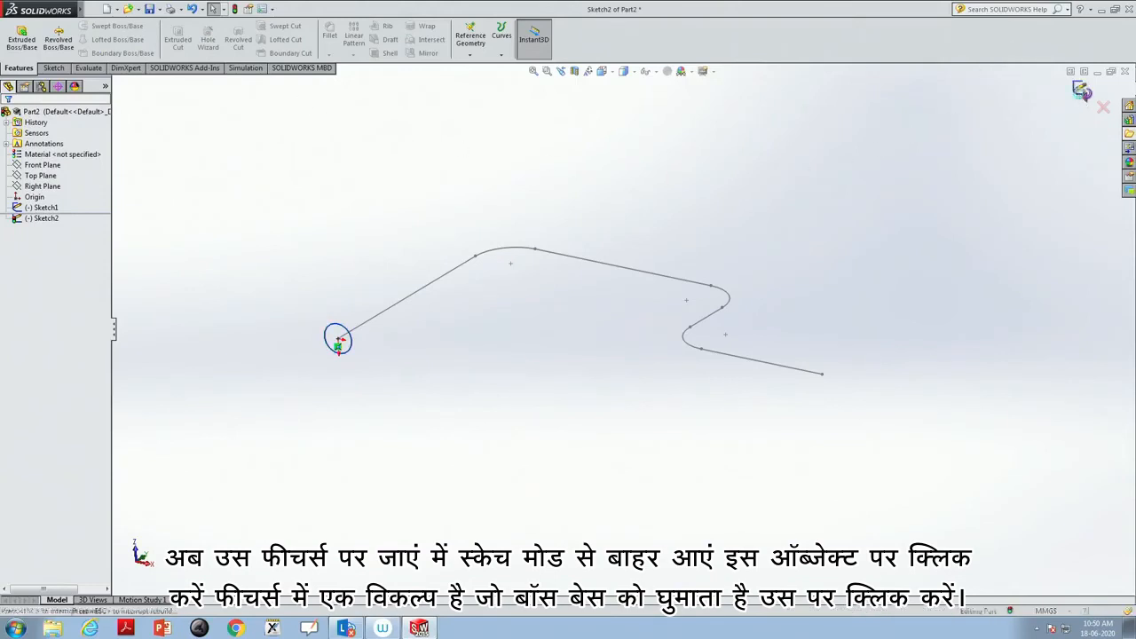
Sweep the 6 mm diameter circle along the filleted path sketch as a solid bent rod
click(343, 329)
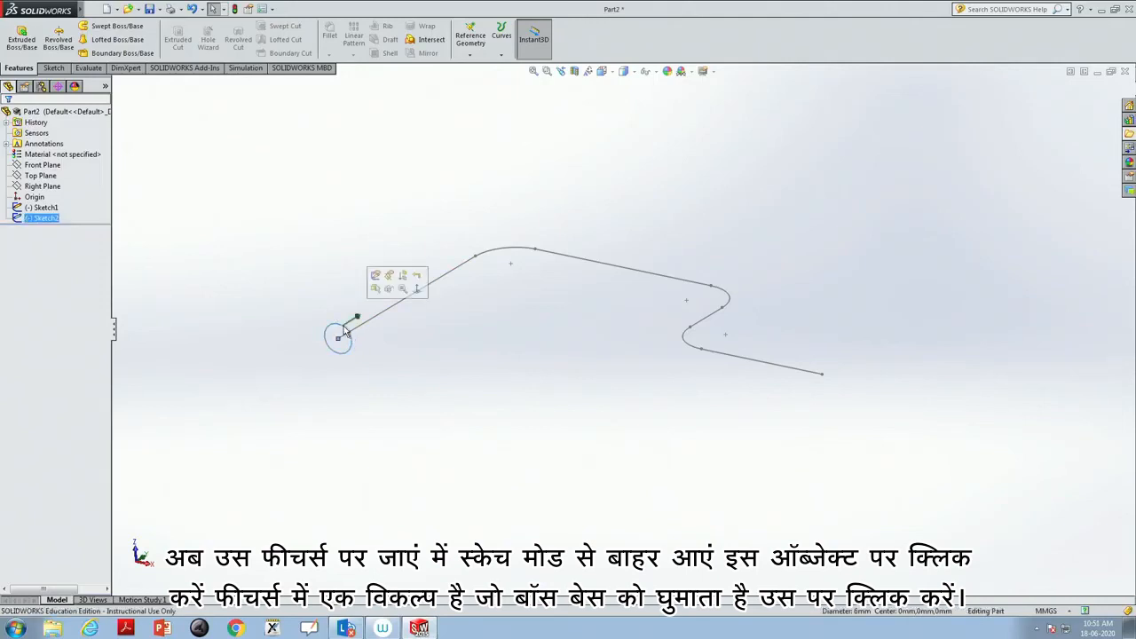
click(128, 29)
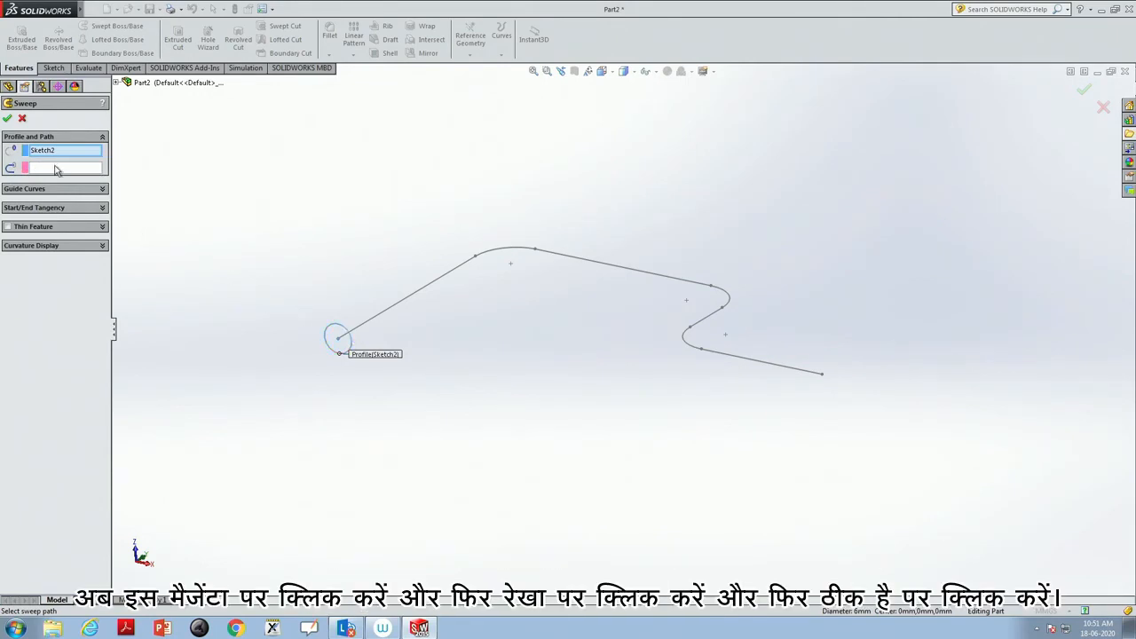
click(55, 169)
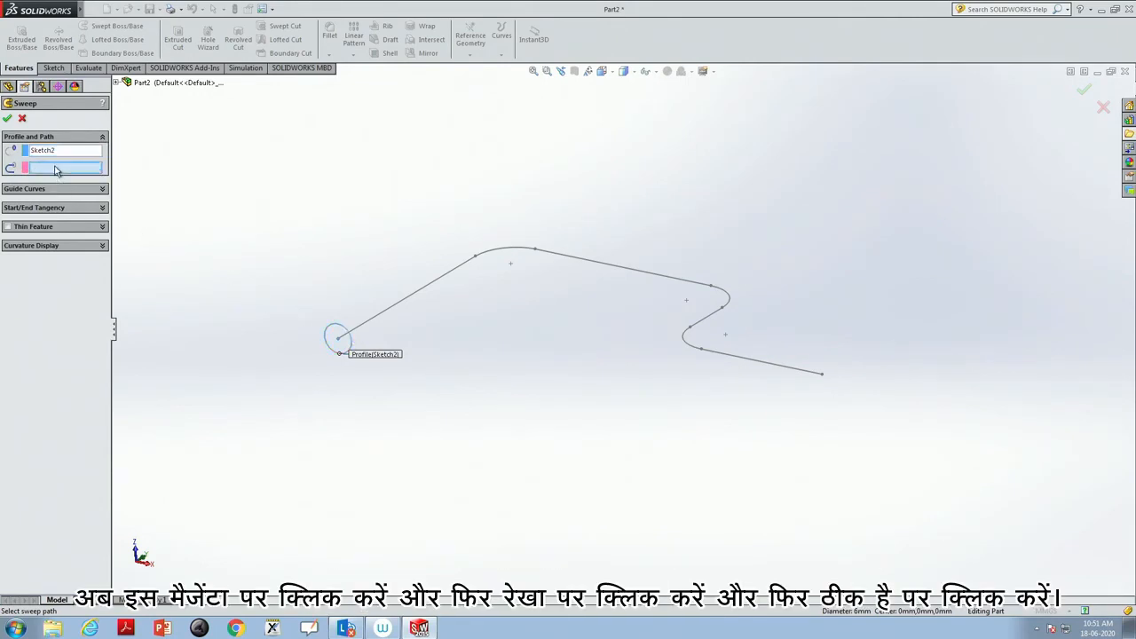
click(366, 329)
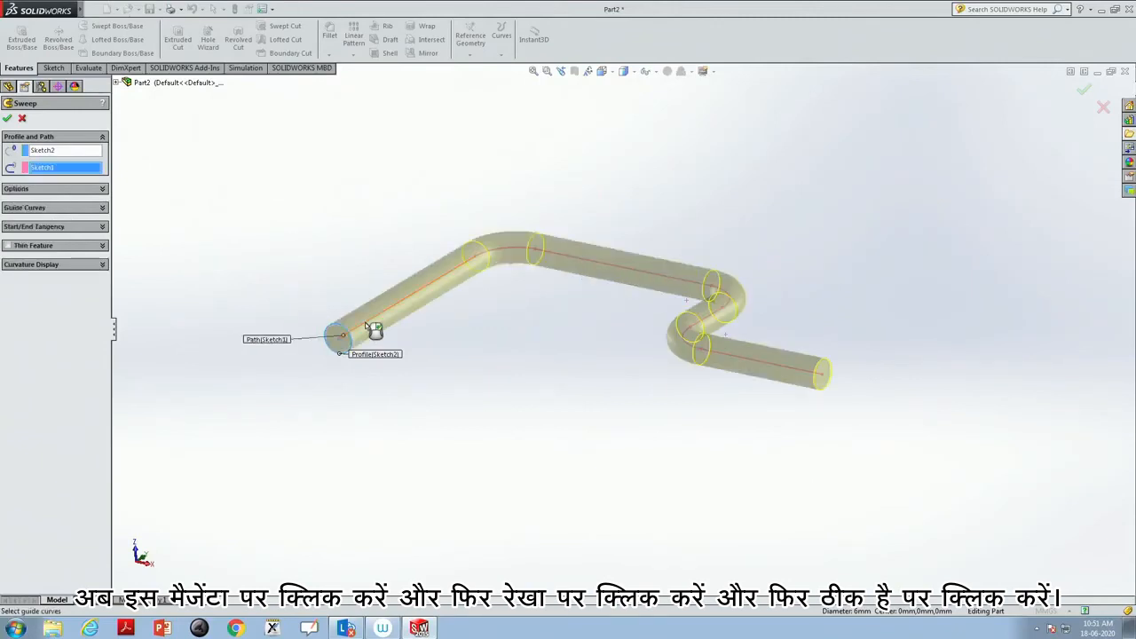
click(7, 118)
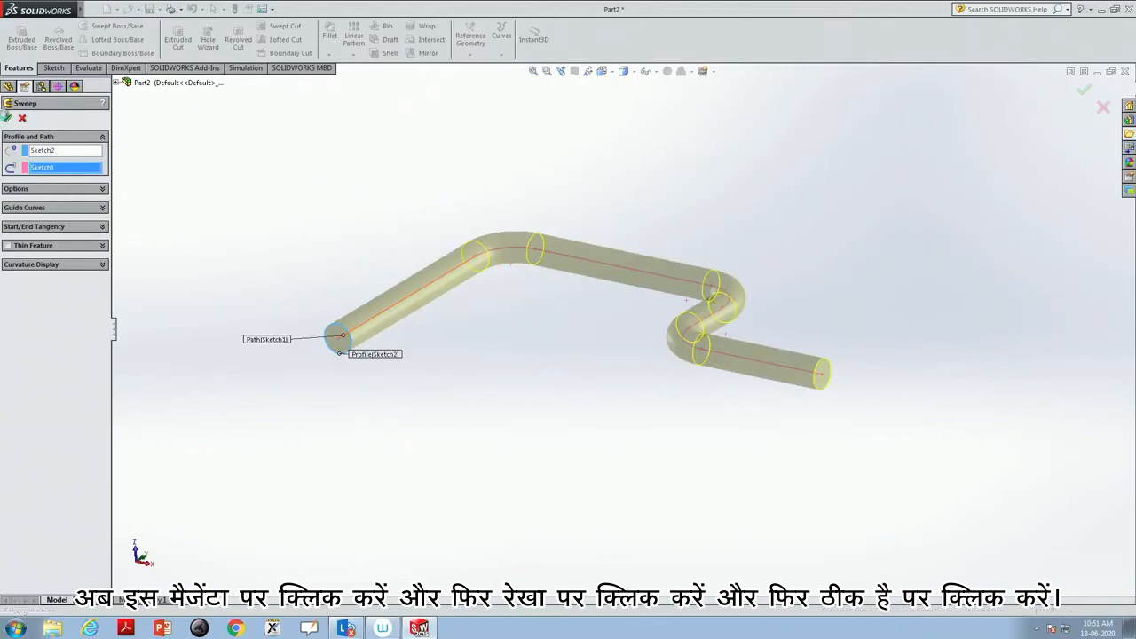
middle_drag(591, 464, 692, 463)
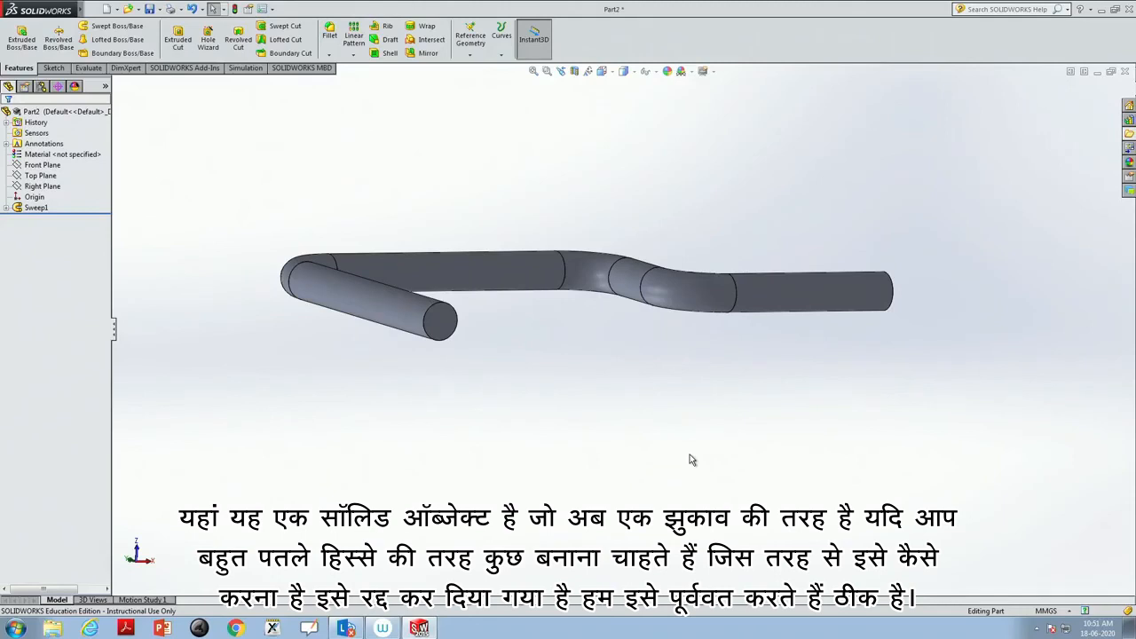
click(1126, 71)
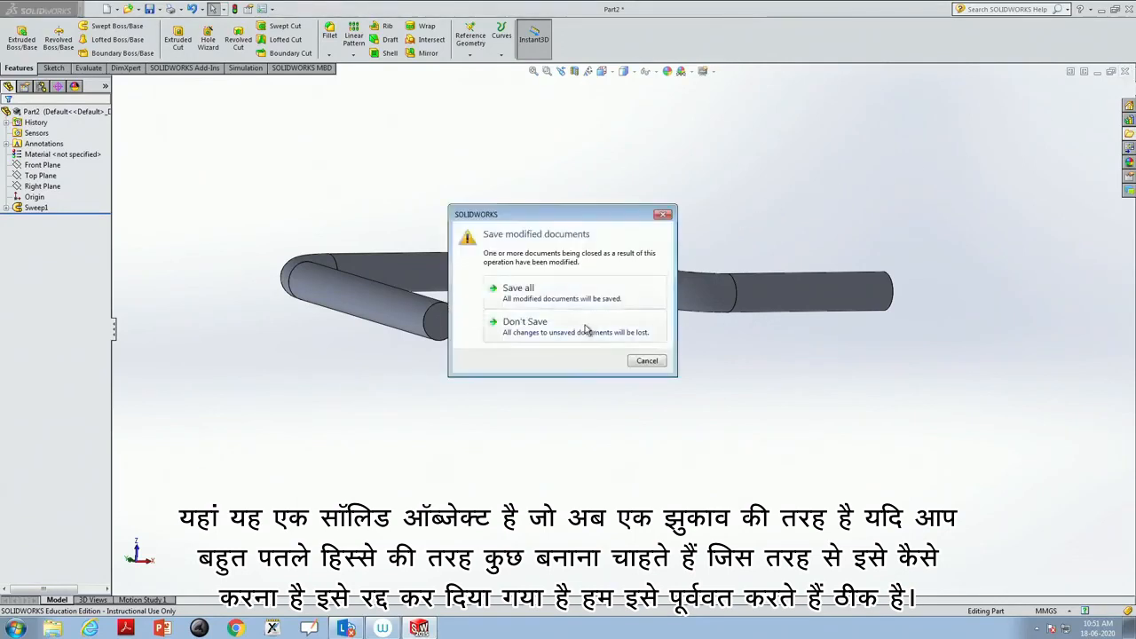
click(664, 215)
middle_drag(533, 244, 468, 269)
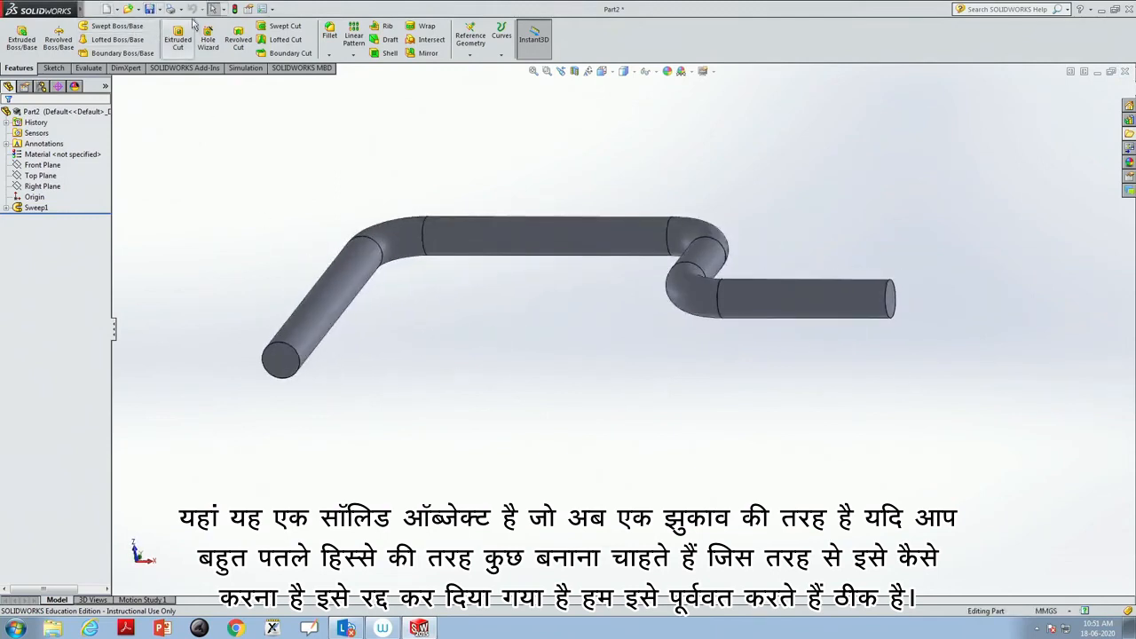
Delete the solid sweep feature from the part
click(36, 208)
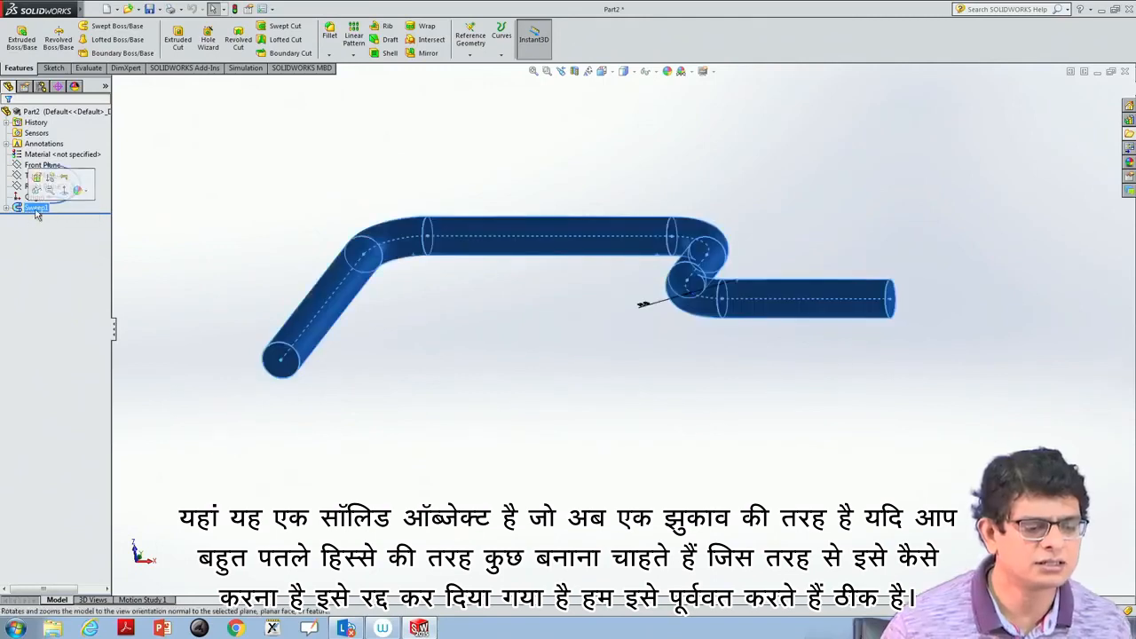
right_click(36, 209)
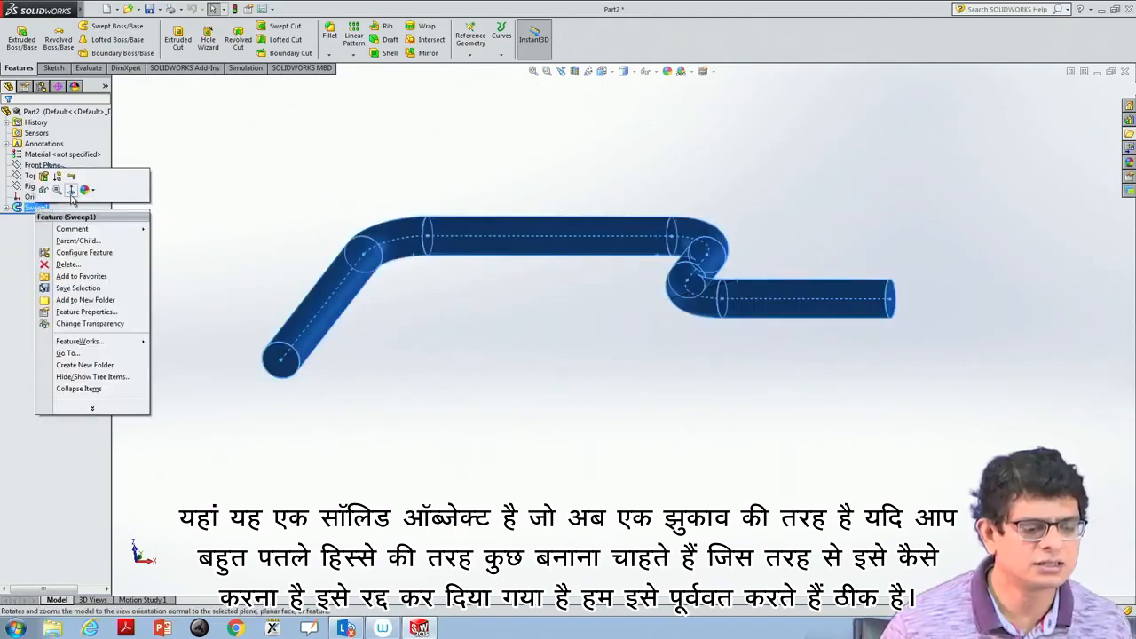
click(85, 265)
click(641, 256)
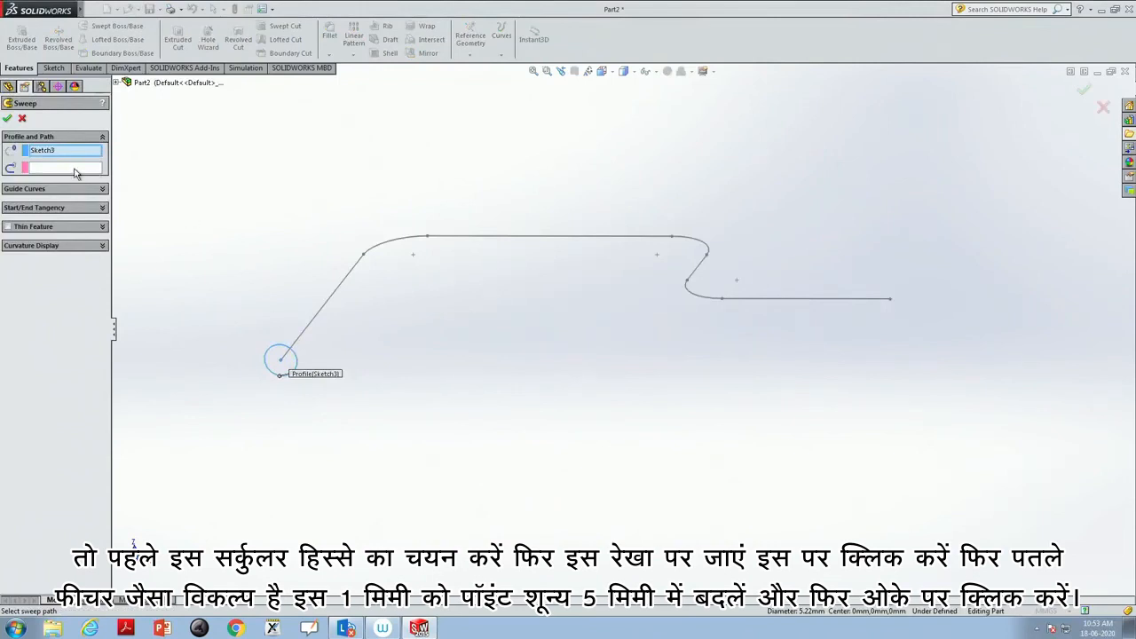
Sweep the circle at the path's start along the filleted path as a one-direction thin feature with 0.05 mm wall thickness
click(76, 169)
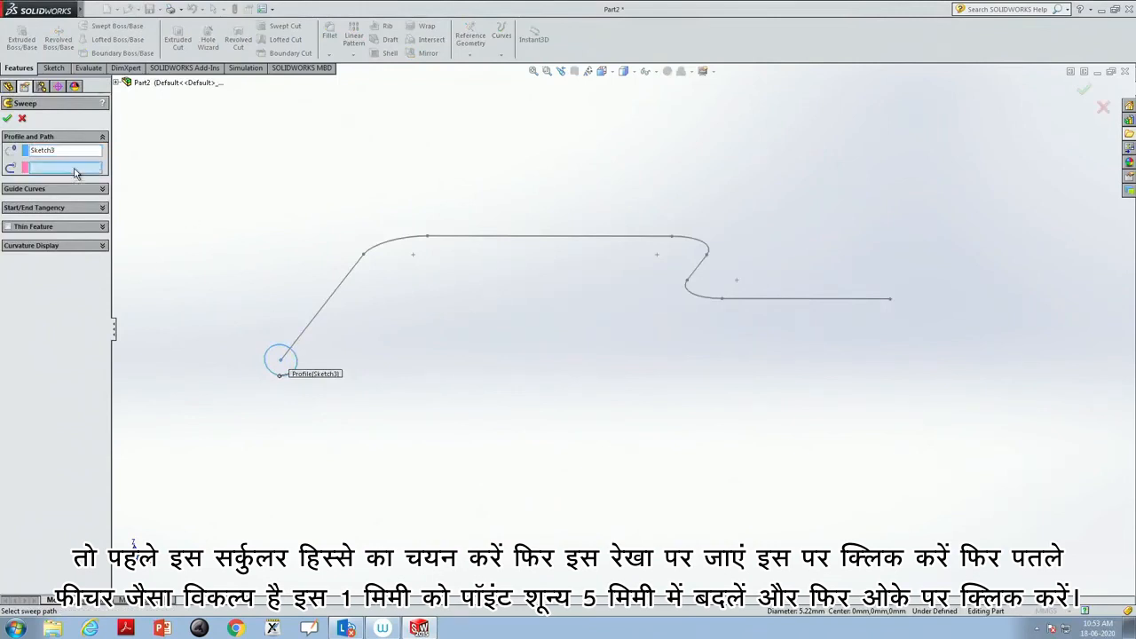
click(335, 298)
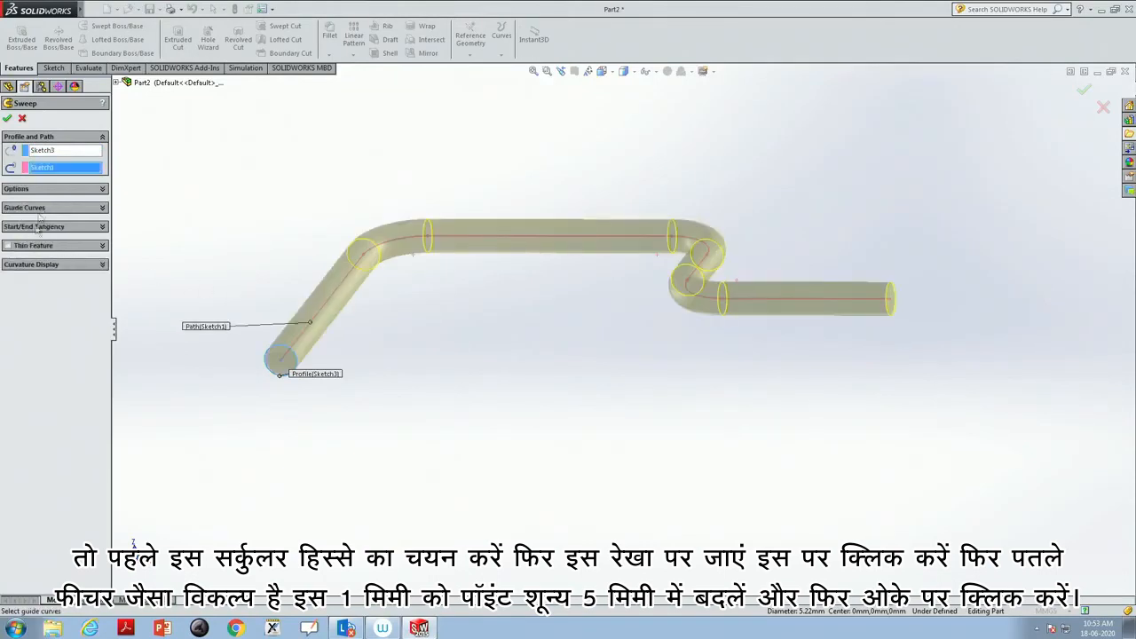
click(102, 247)
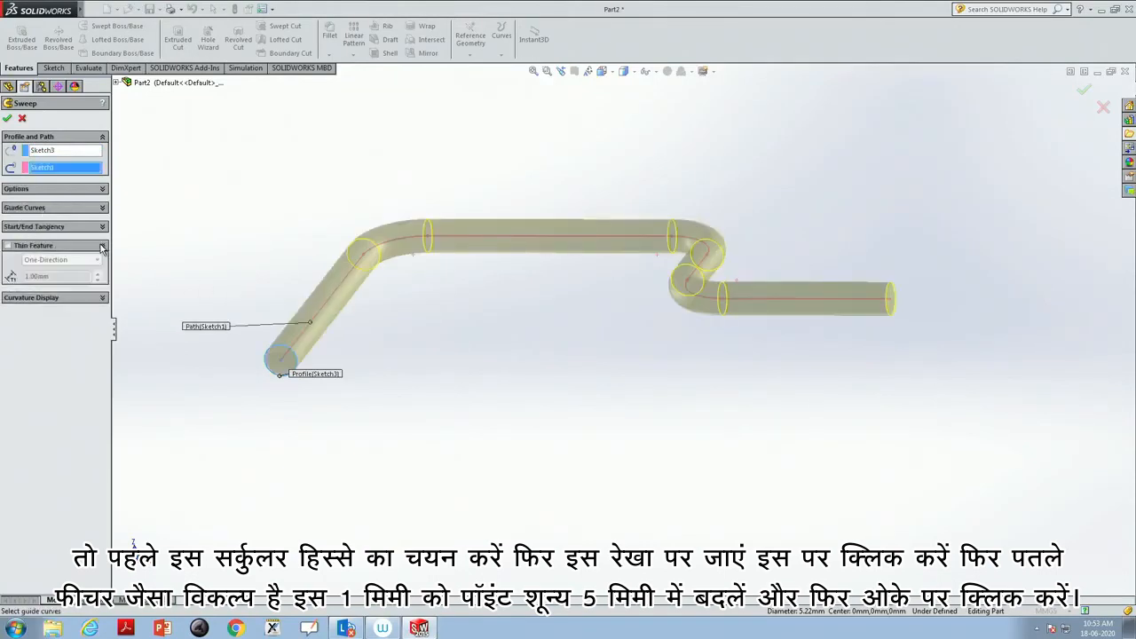
click(7, 246)
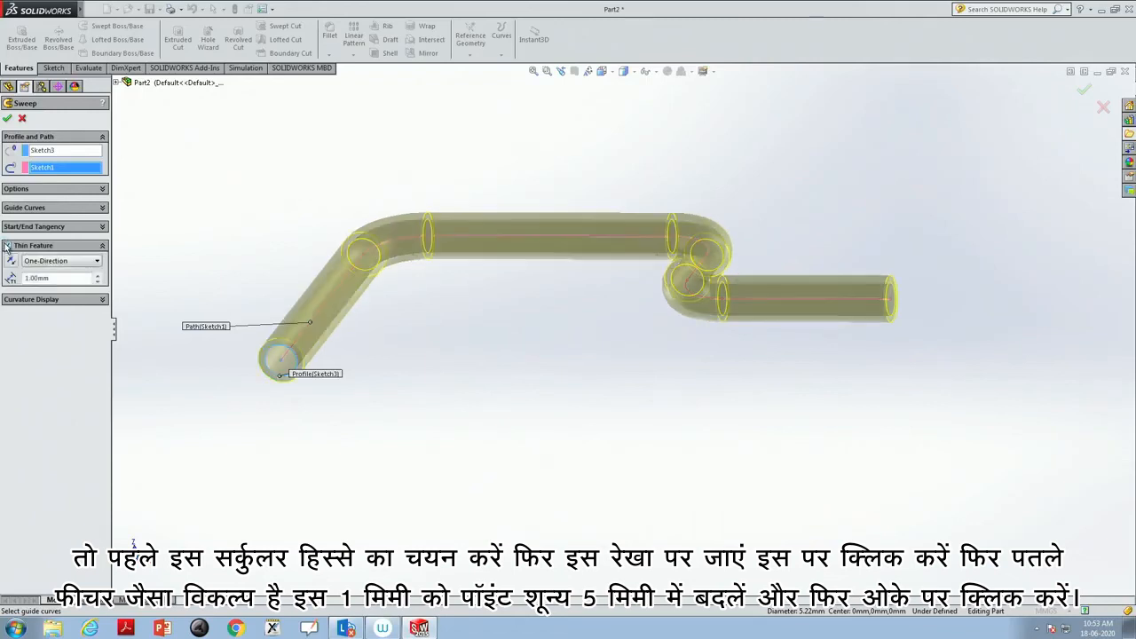
drag(53, 279, 19, 269)
text(0.05)
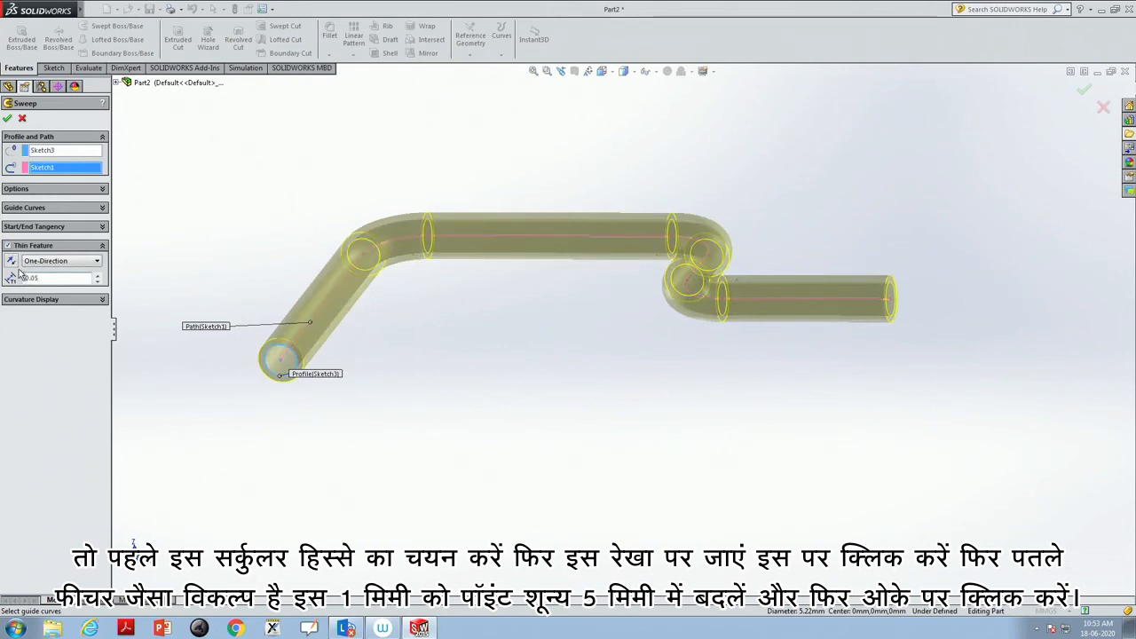
click(7, 118)
Examine the thin-walled tube and its open ends up close and from several sides
mouse_move(418, 427)
middle_down()
mouse_move(428, 361)
mouse_move(453, 356)
mouse_move(432, 352)
mouse_move(434, 396)
mouse_move(449, 399)
mouse_move(574, 355)
mouse_move(462, 488)
mouse_move(396, 400)
mouse_move(429, 390)
mouse_move(432, 414)
middle_up()
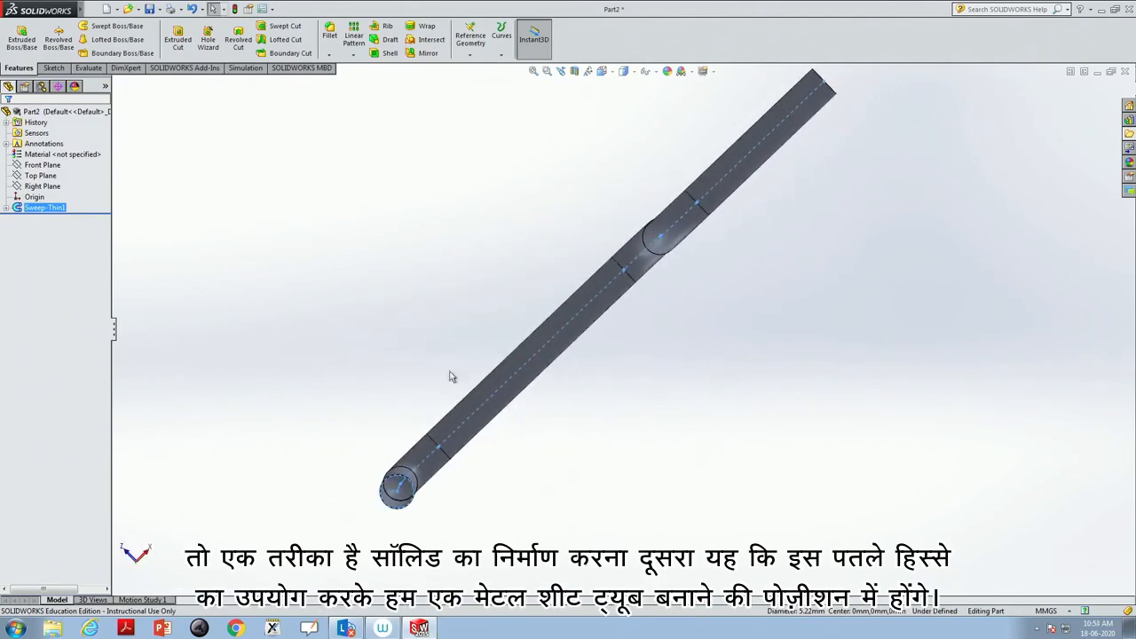
click(547, 71)
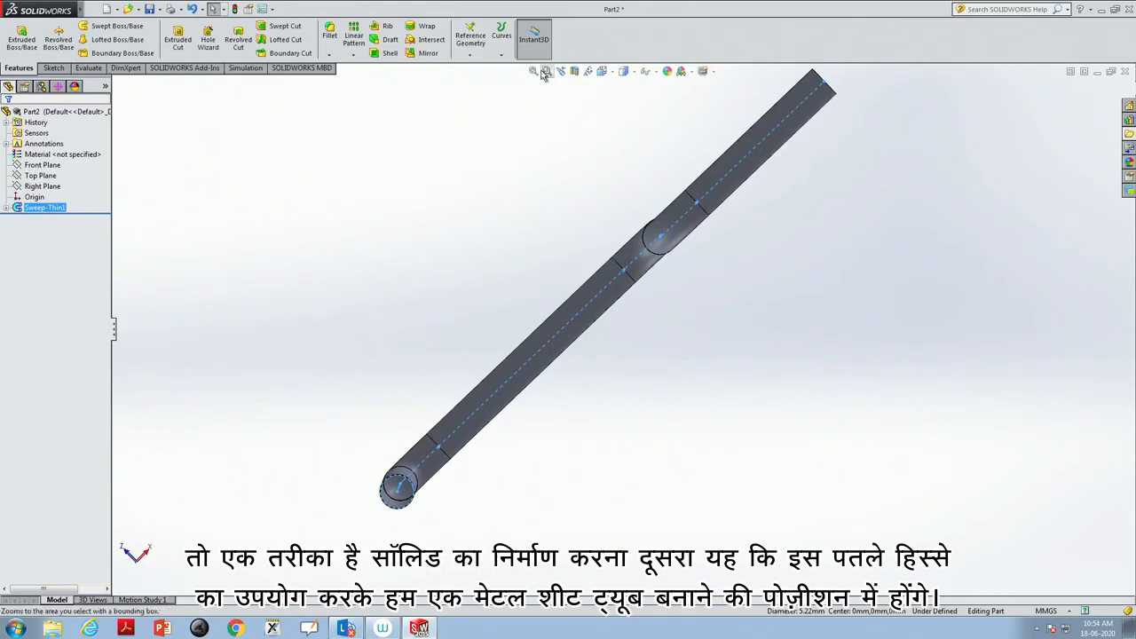
drag(358, 537, 428, 449)
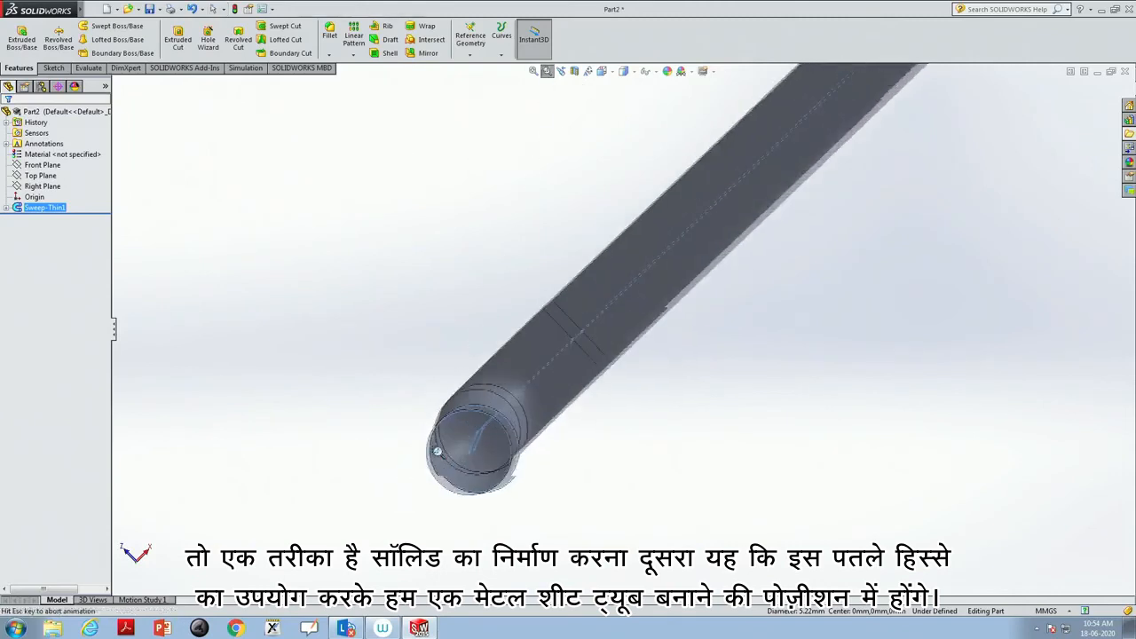
middle_drag(482, 426, 445, 429)
scroll(612, 415, up, 5)
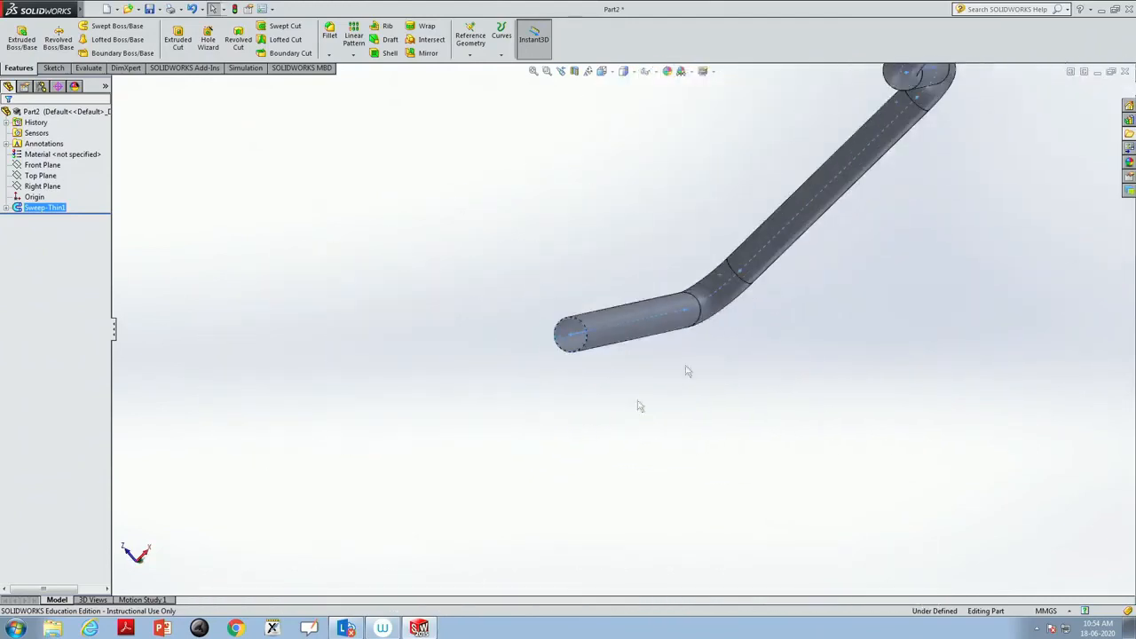
middle_drag(853, 274, 783, 452)
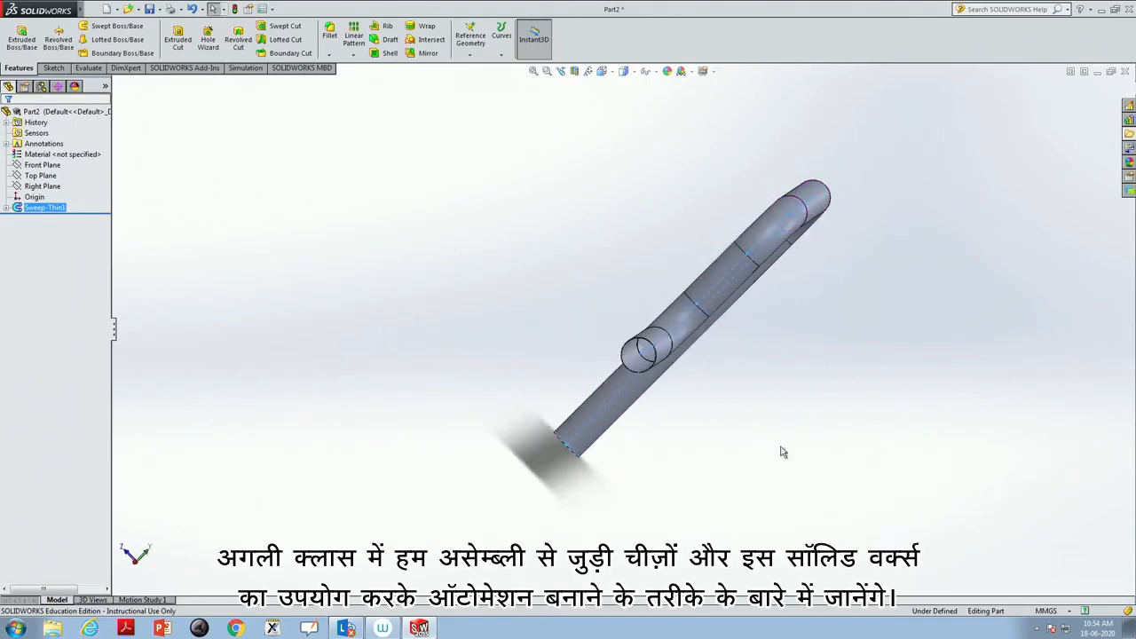